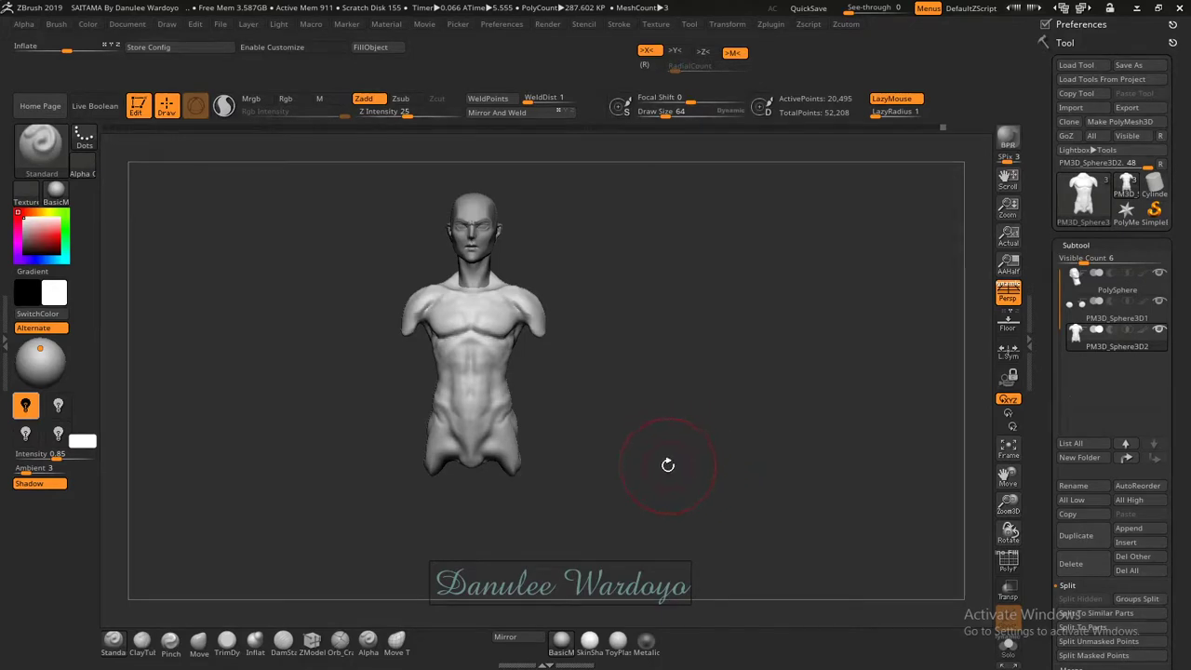
Orbit the torso, pick the CurveTube brush and test a curve stroke on it.
mouse_move(659, 466)
left_mouse_down()
mouse_move(606, 425)
mouse_move(631, 456)
left_mouse_up()
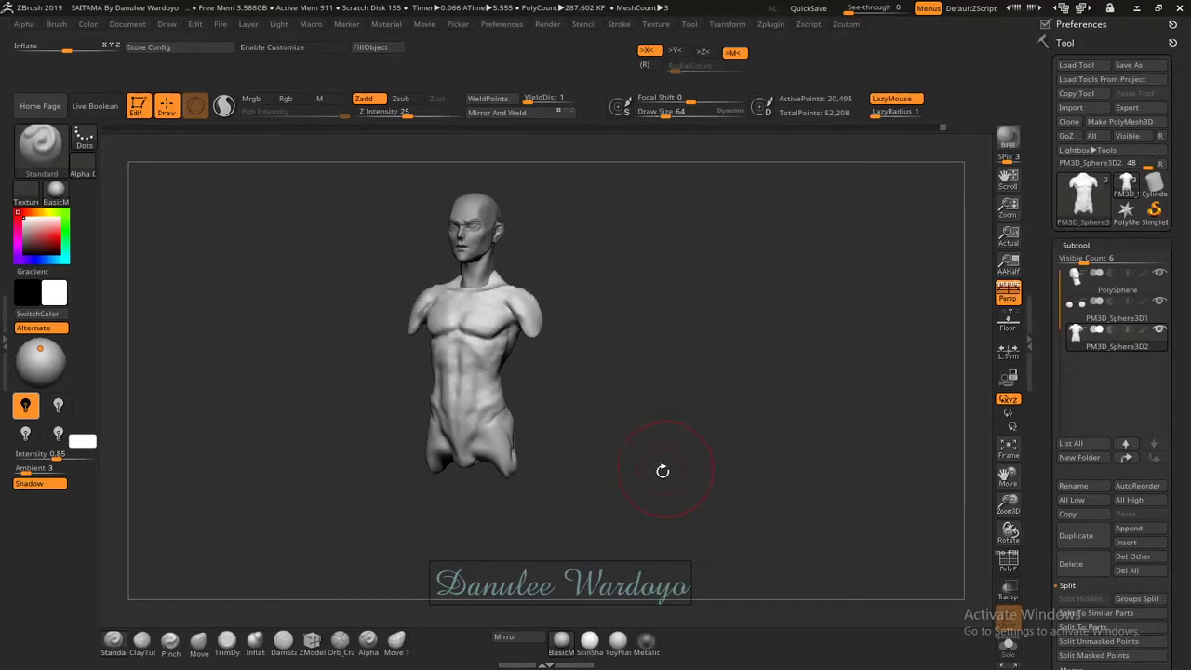
mouse_move(593, 492)
left_mouse_down()
mouse_move(660, 394)
mouse_move(605, 415)
mouse_move(661, 324)
mouse_move(632, 393)
left_mouse_up()
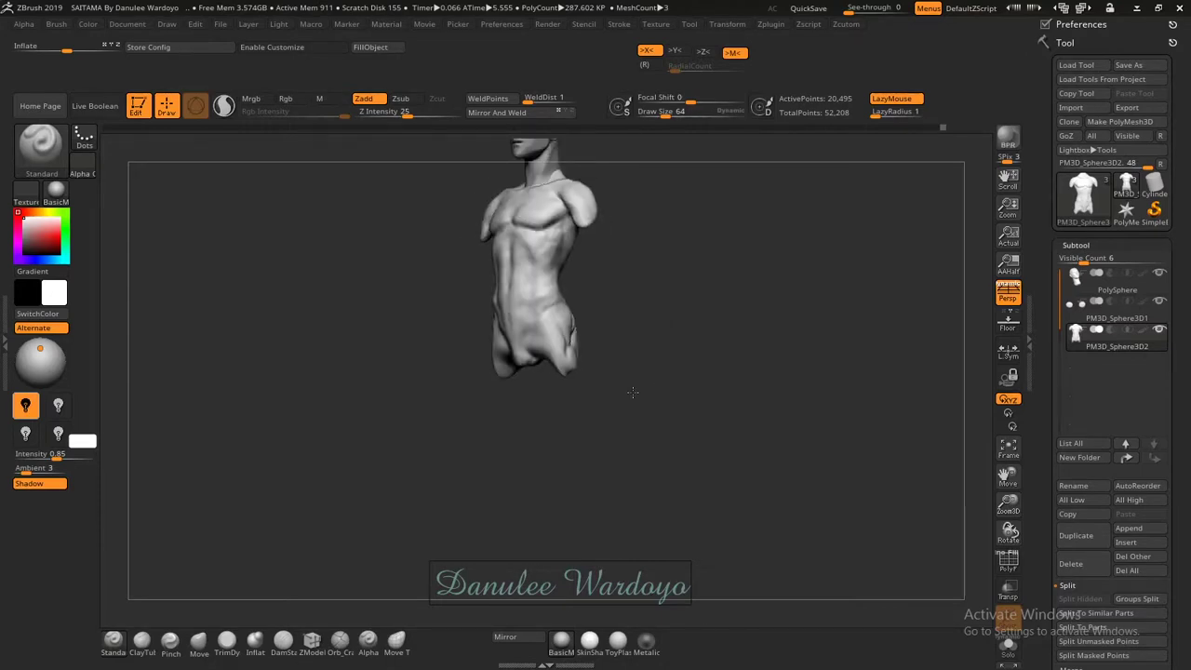
left_click_drag(633, 393, 670, 429)
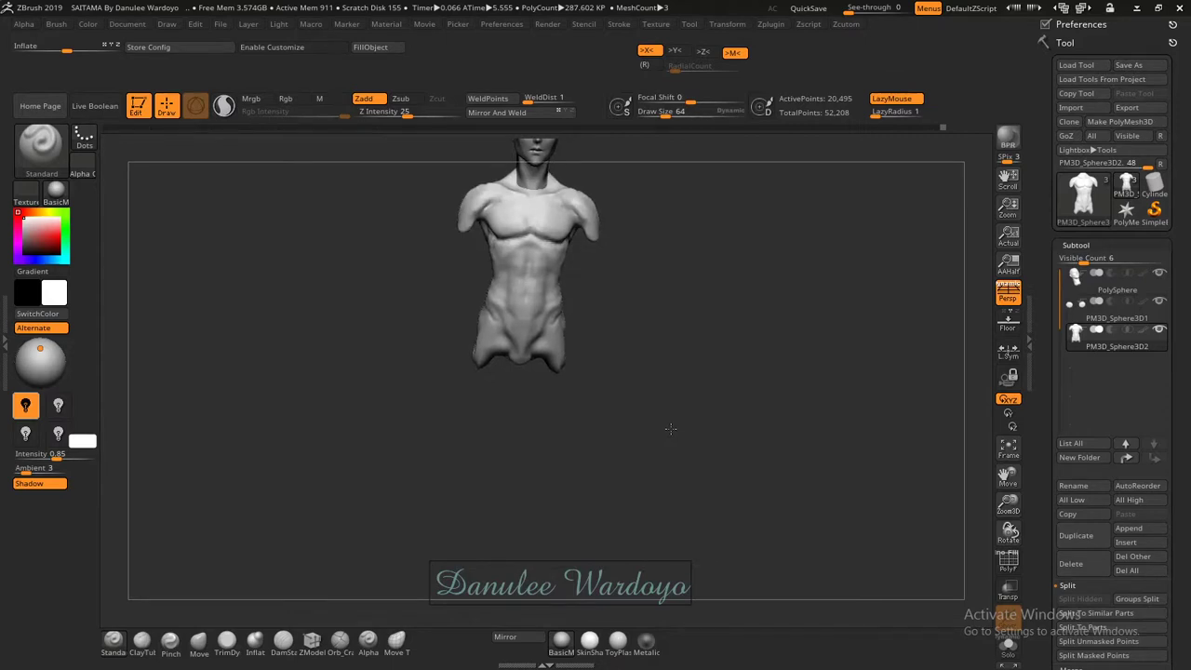
mouse_move(670, 429)
left_mouse_down()
mouse_move(663, 405)
mouse_move(632, 418)
left_mouse_up()
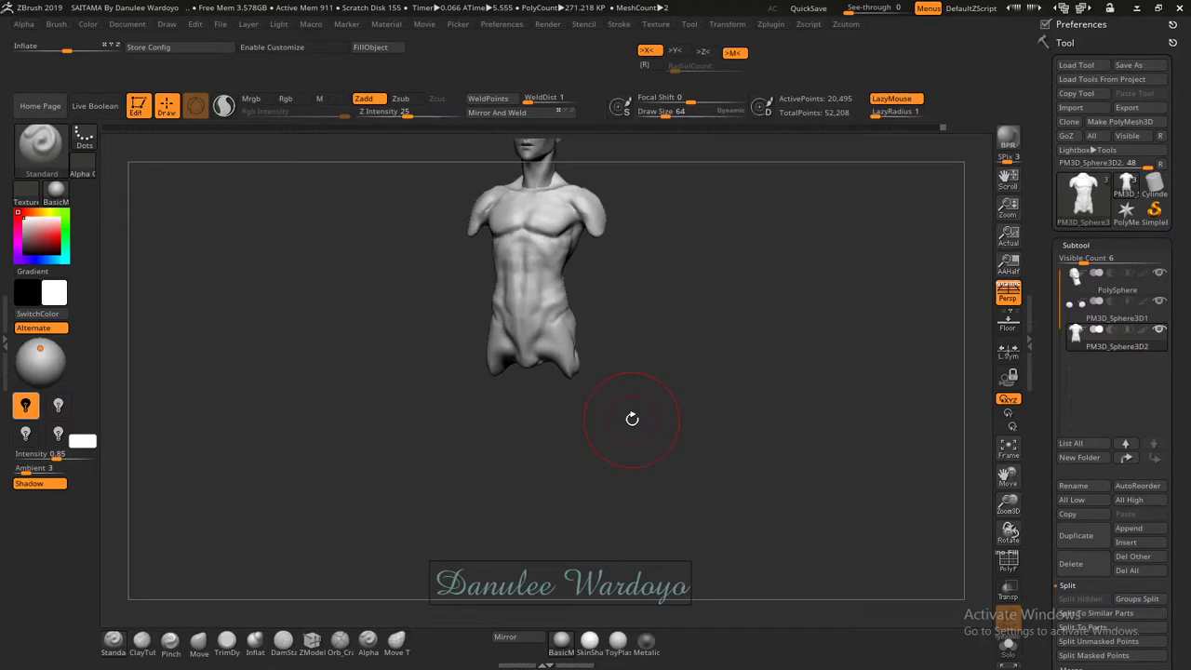
mouse_move(650, 356)
left_mouse_down()
mouse_move(648, 381)
mouse_move(617, 371)
mouse_move(640, 359)
left_mouse_up()
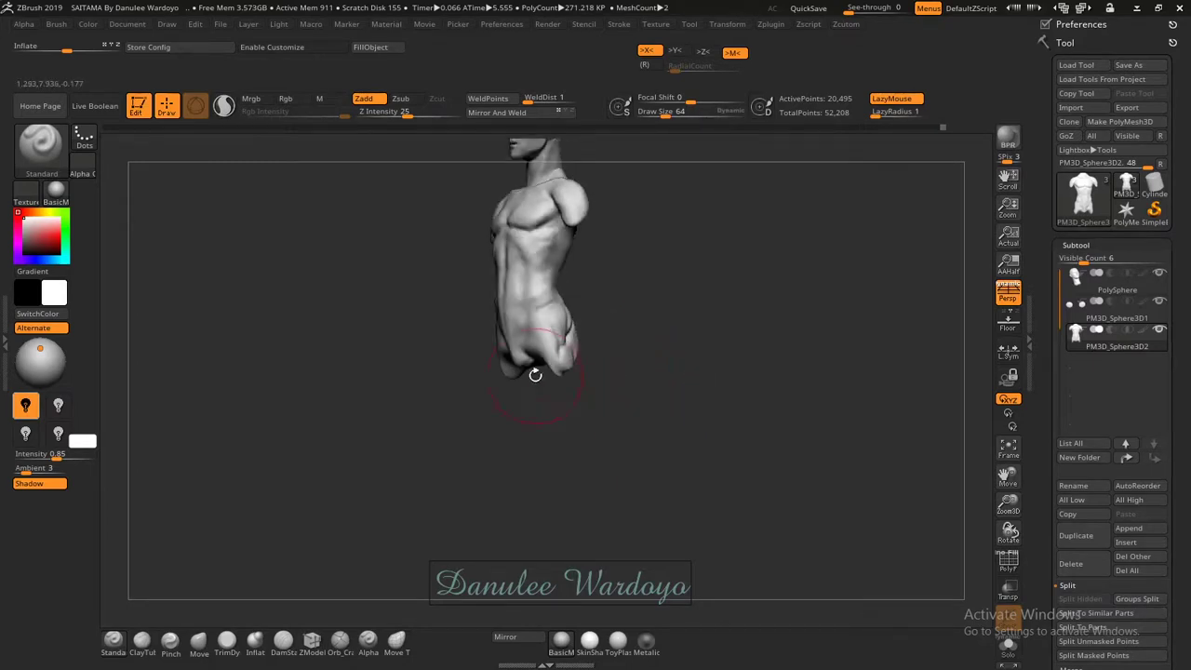
key("b")
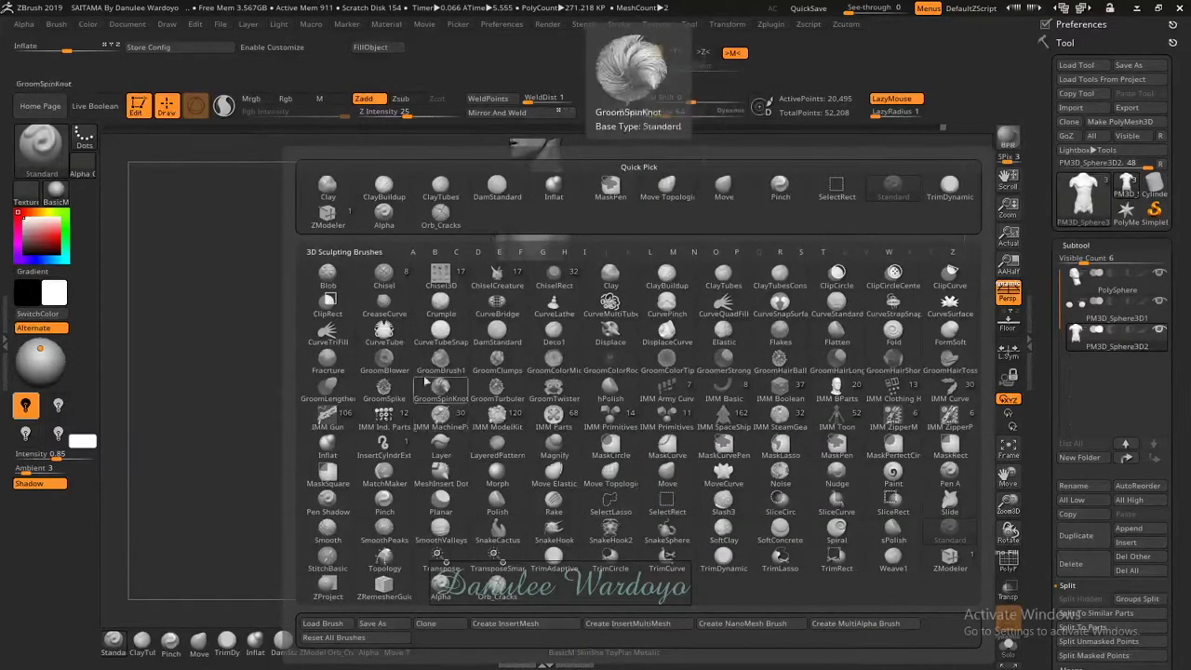
left_click(384, 335)
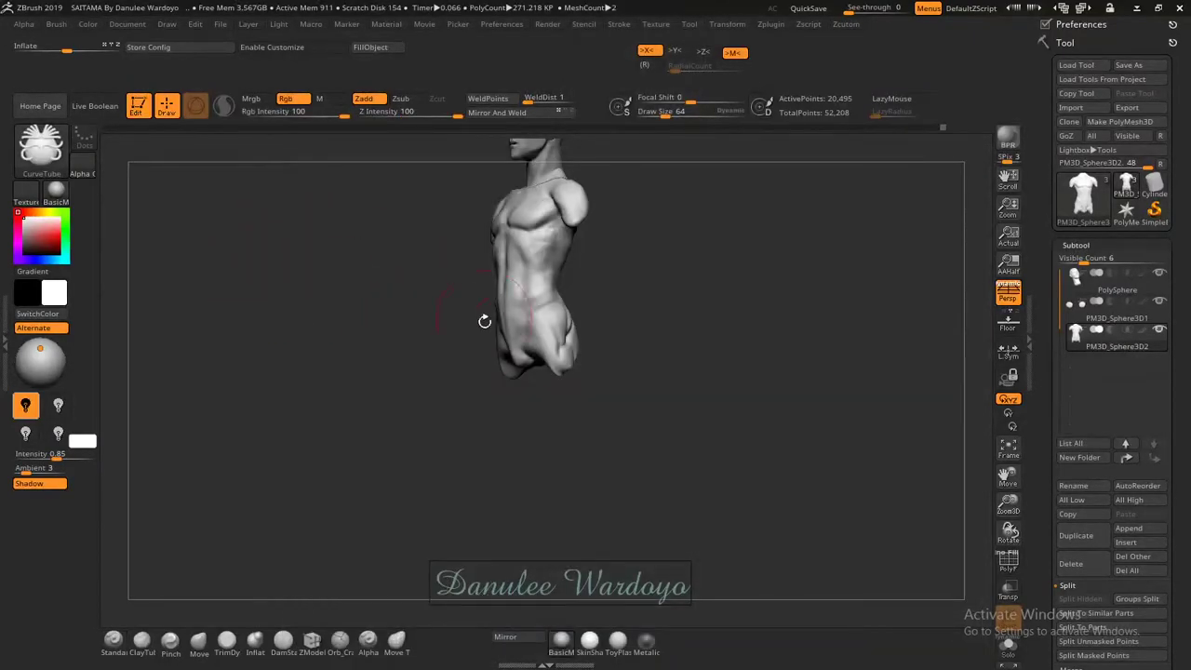
left_click_drag(484, 322, 625, 371)
Reselect CurveTube from the C-filtered brush picker and turn the figure to a side profile.
key("b")
key("c")
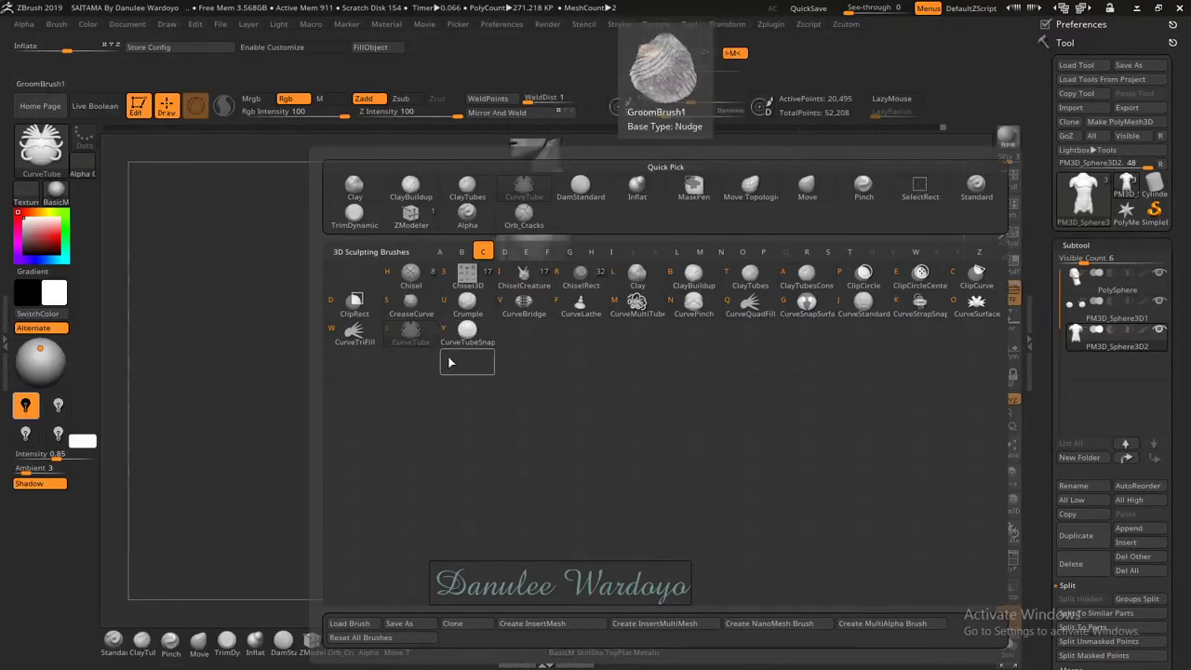
left_click(505, 430)
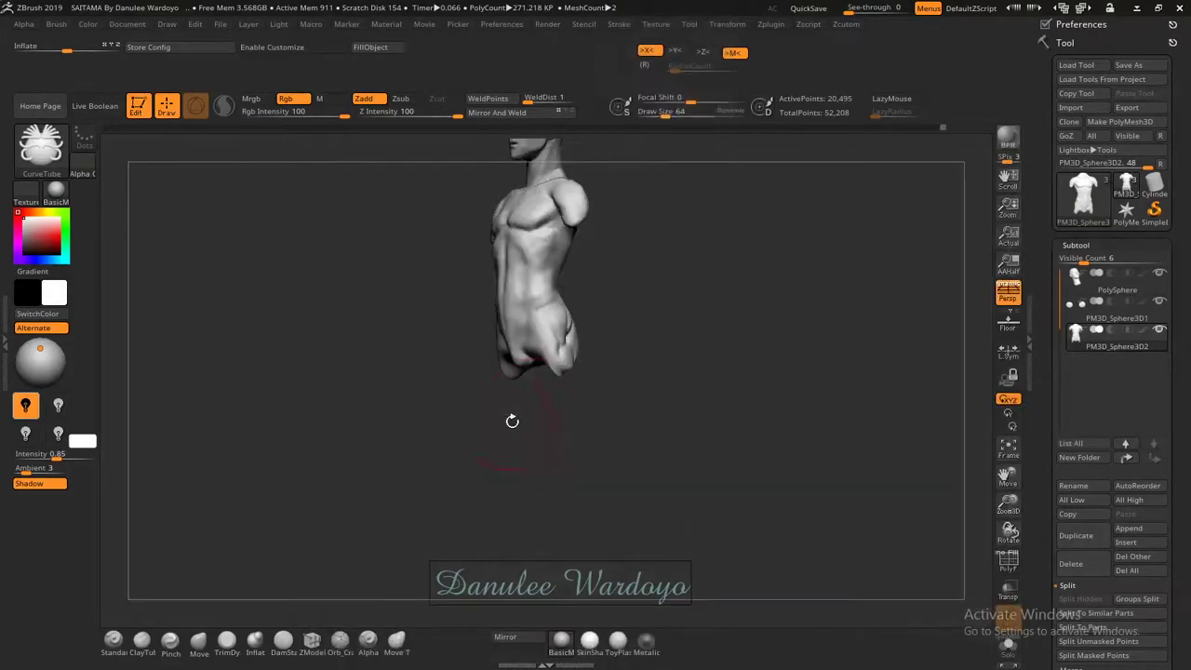
left_click_drag(683, 371, 615, 387)
mouse_move(619, 337)
left_mouse_down("alt")
mouse_move(619, 413)
mouse_move(606, 362)
mouse_move(697, 366)
mouse_move(586, 366)
mouse_move(809, 362)
mouse_move(625, 377)
left_mouse_up("alt")
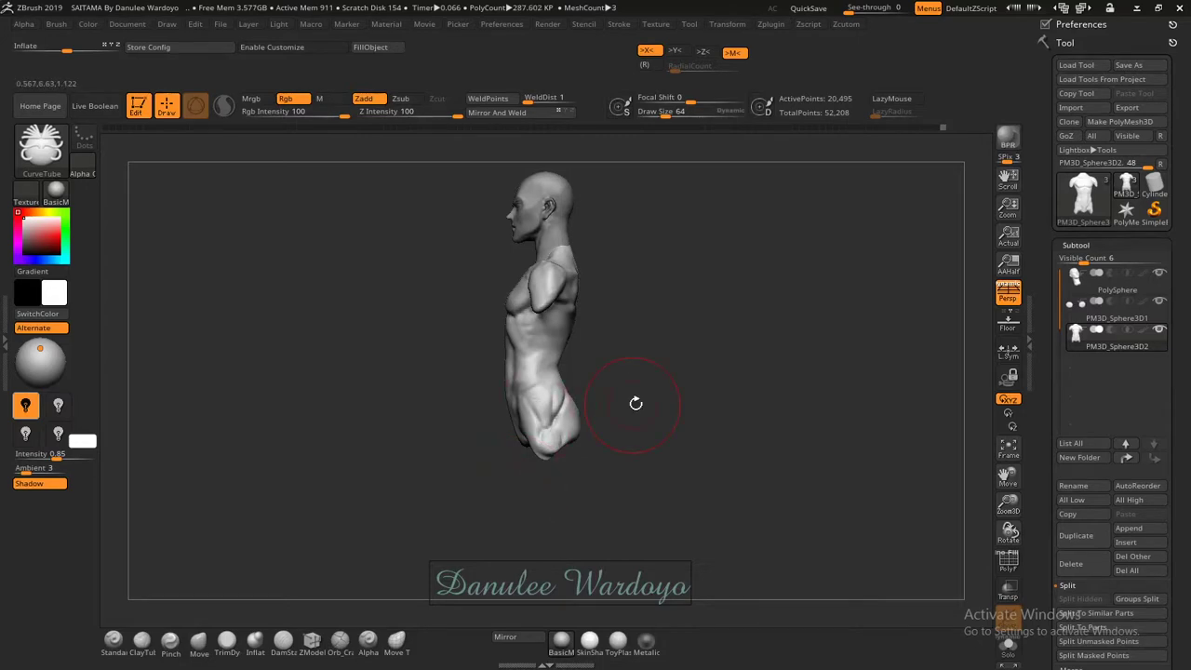
Flip the torso upside down and slightly round out its base.
left_click_drag(636, 403, 534, 447)
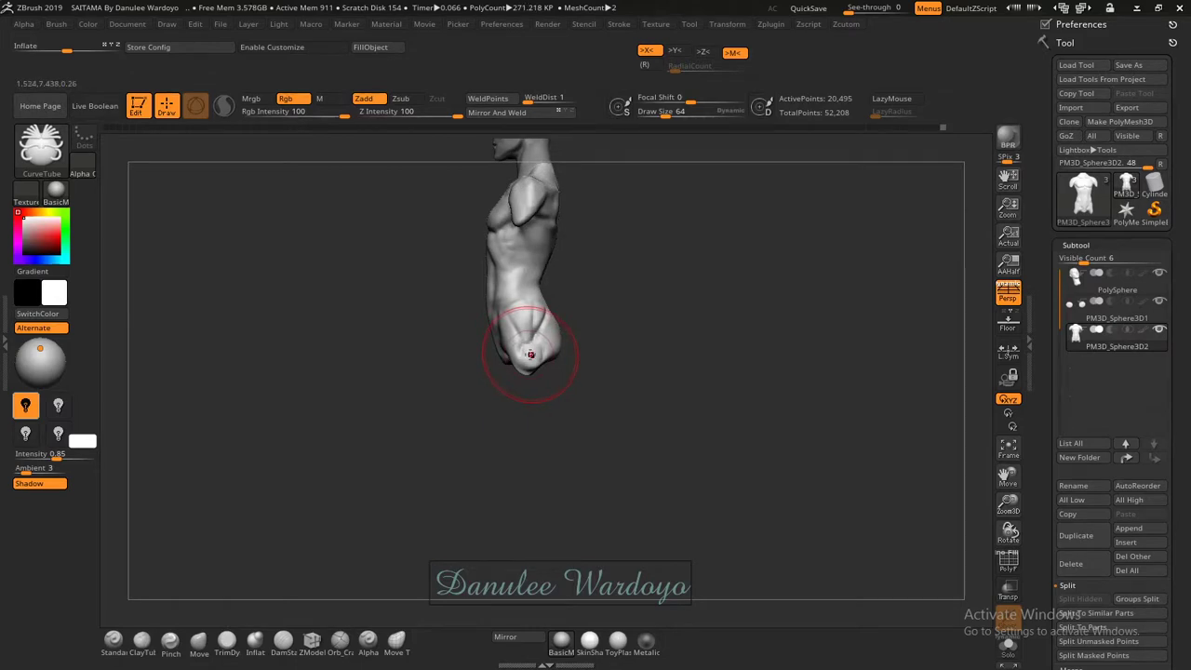
mouse_move(530, 354)
left_mouse_down()
mouse_move(584, 319)
mouse_move(568, 420)
left_mouse_up()
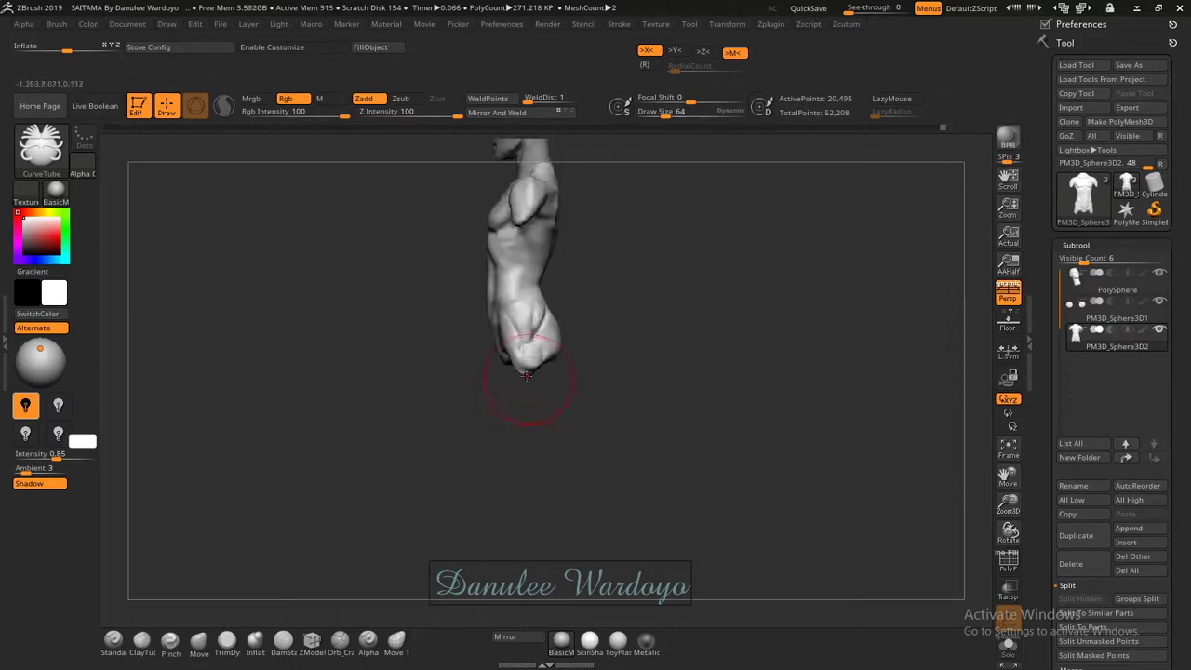
left_click_drag(527, 375, 522, 296)
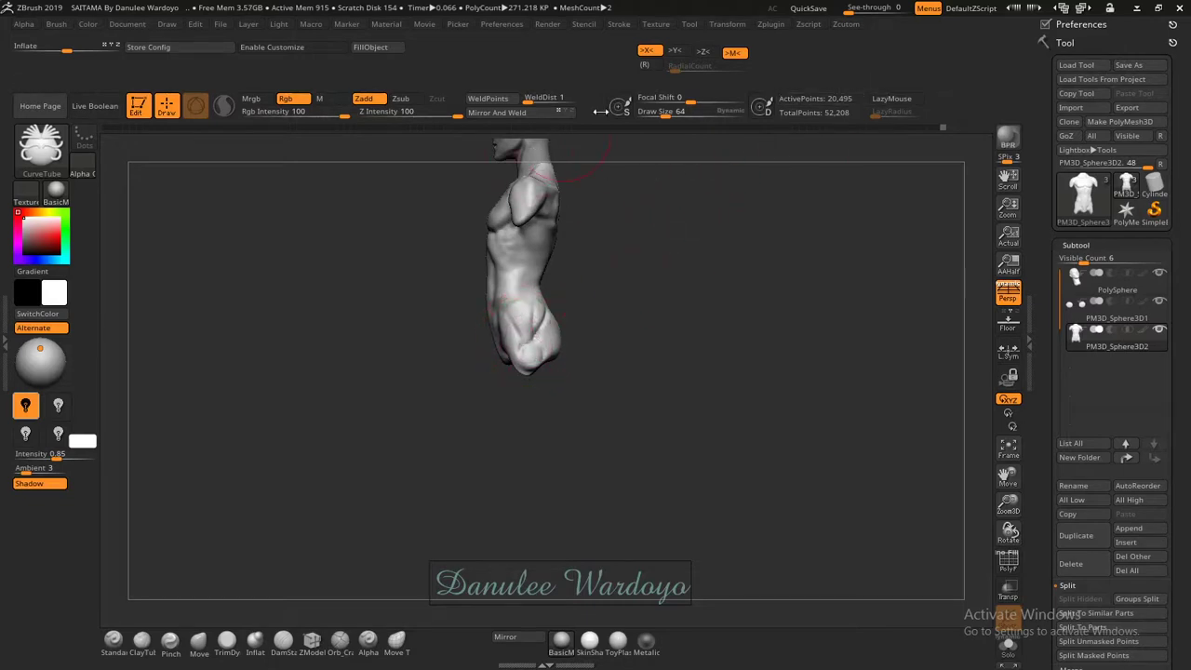
Enable LazyMouse with LazyRadius 6, check the Stroke menu, and start a curve from the hip.
left_click(895, 99)
left_click_drag(877, 115, 888, 118)
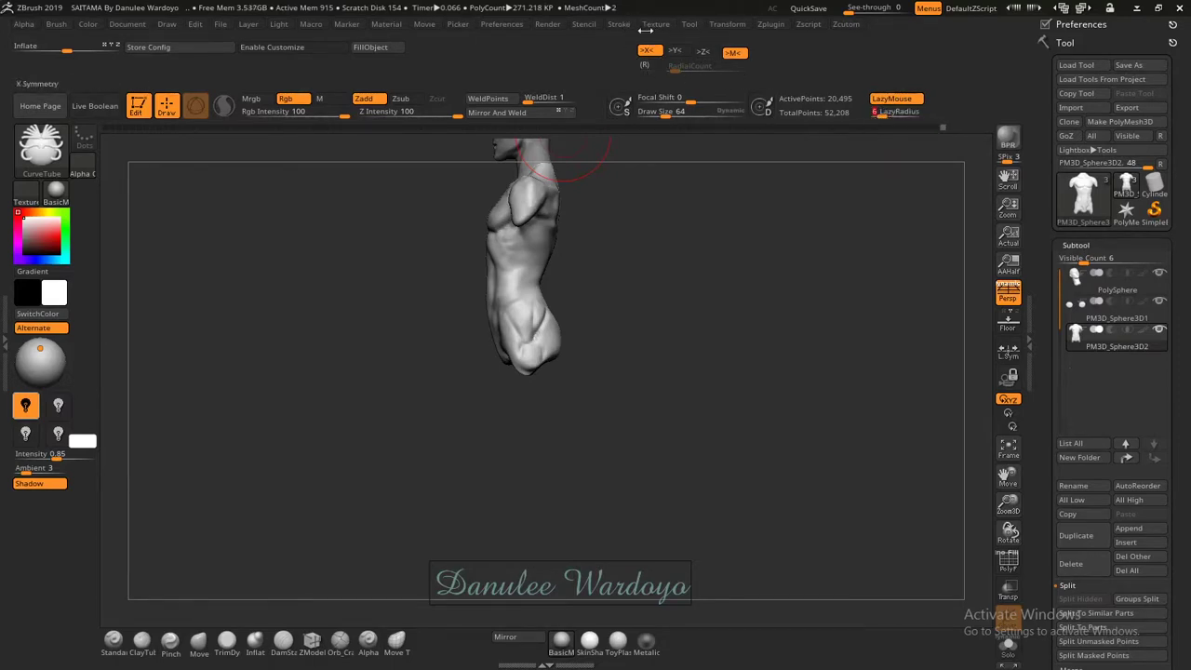
left_click(619, 23)
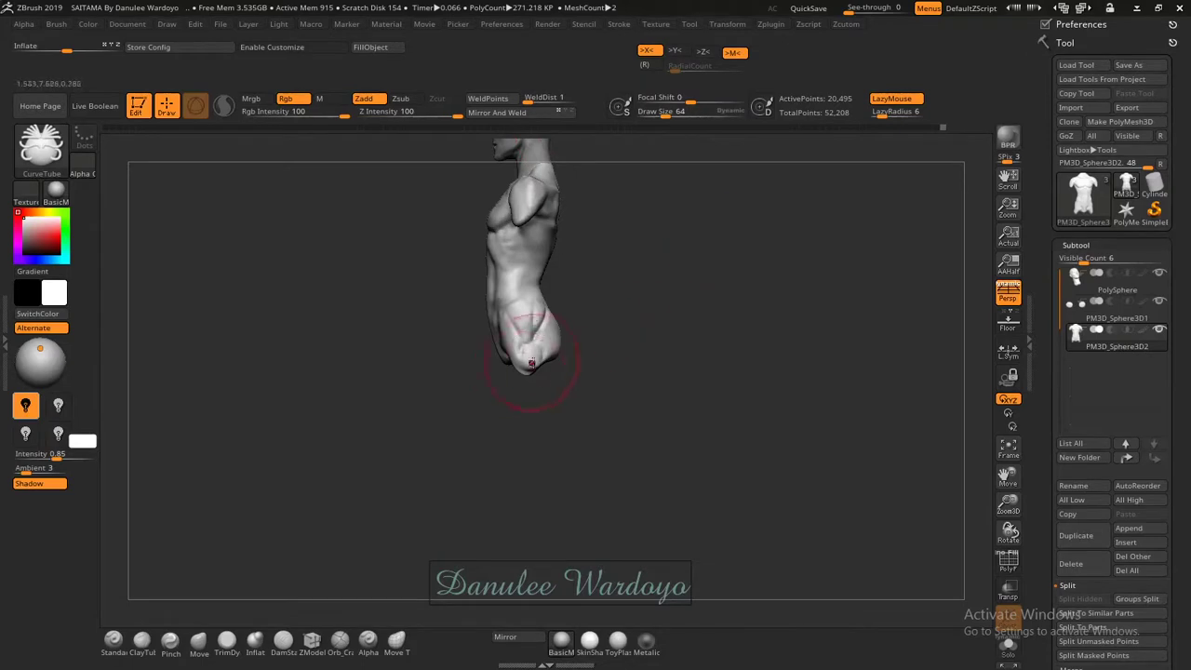
left_click_drag(527, 365, 526, 372)
Draw a trial CurveTube leg from the hip, then set Focal Shift -61 and Draw Size 23.
left_click_drag(513, 462, 524, 509)
left_click_drag(540, 635, 540, 636)
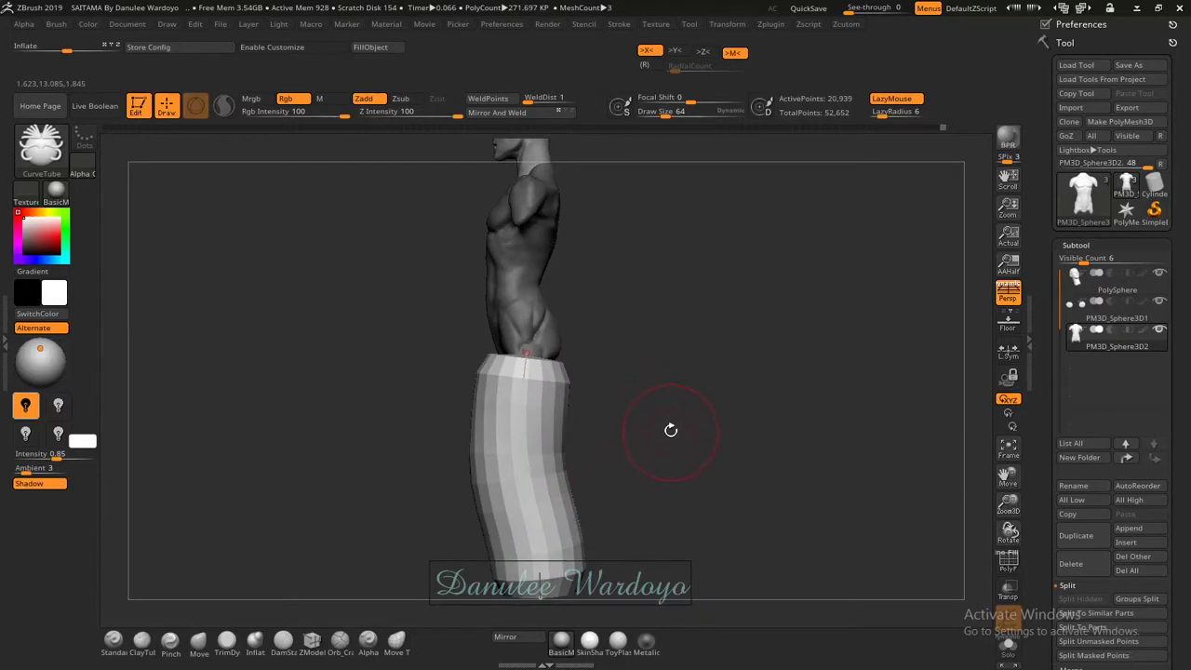
right_click_drag(718, 372, 673, 351, "alt")
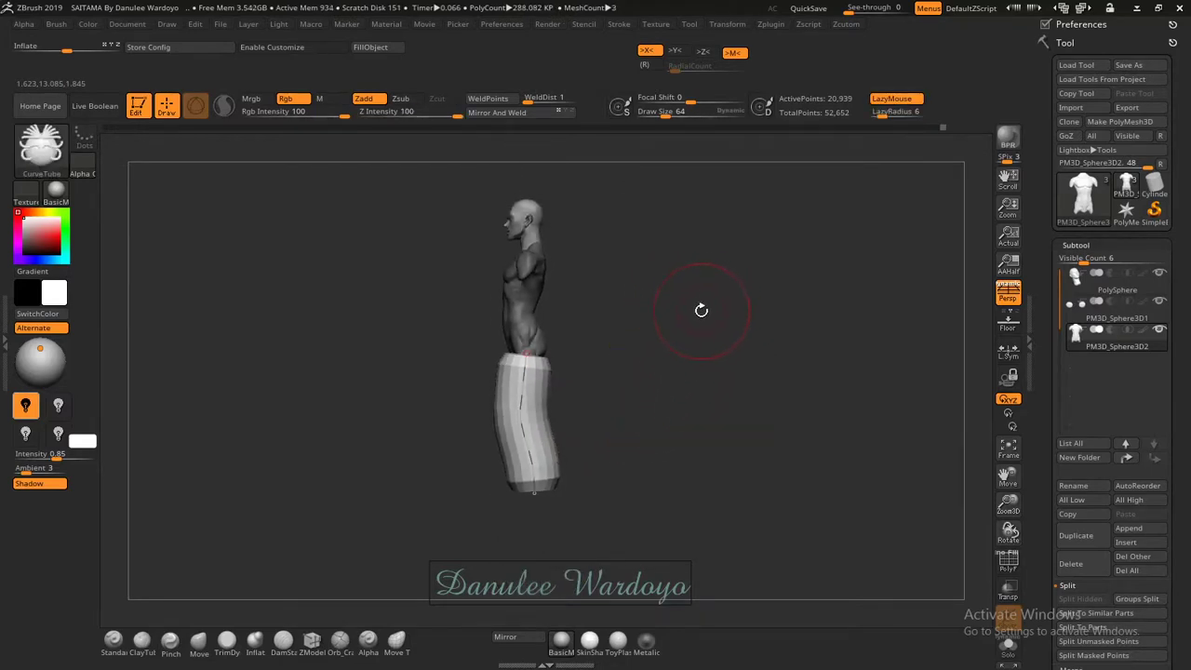
key("space")
left_click_drag(703, 313, 694, 302)
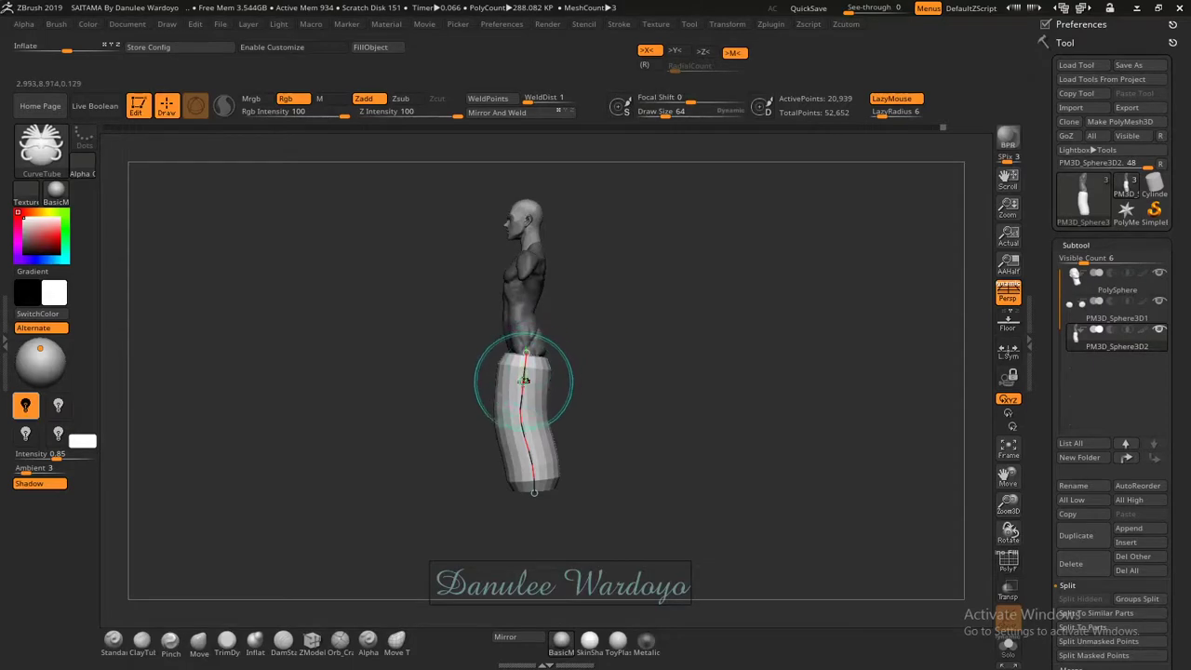
Draw another hip-to-foot leg curve, undo the tube, and rotate back to a side view.
left_click_drag(526, 356, 533, 492)
mouse_move(623, 345)
left_mouse_down()
mouse_move(636, 293)
mouse_move(617, 460)
left_mouse_up()
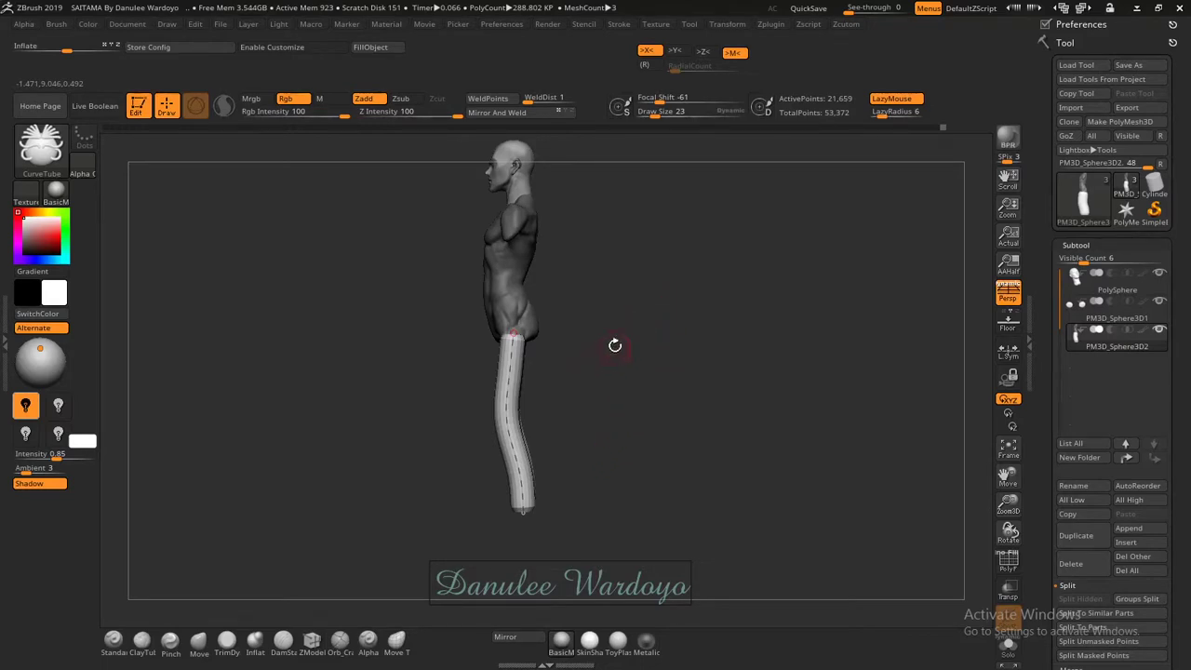
key("ctrl+z")
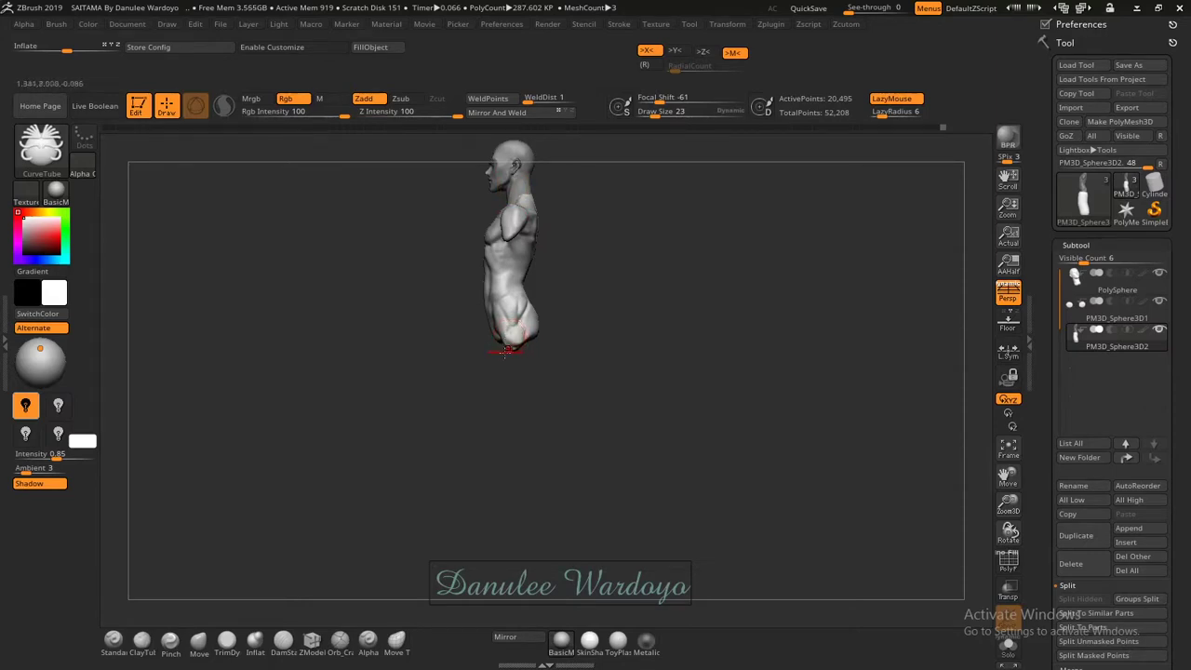
mouse_move(533, 322)
left_mouse_down()
mouse_move(713, 359)
mouse_move(539, 375)
left_mouse_up()
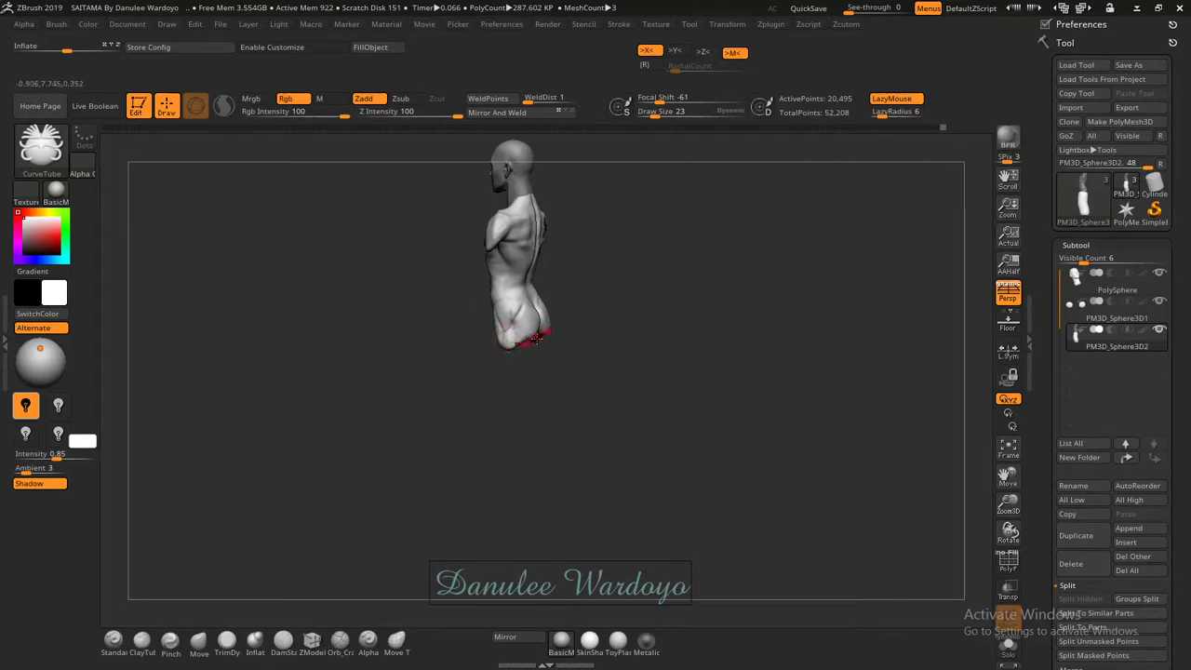
left_click_drag(535, 337, 518, 349)
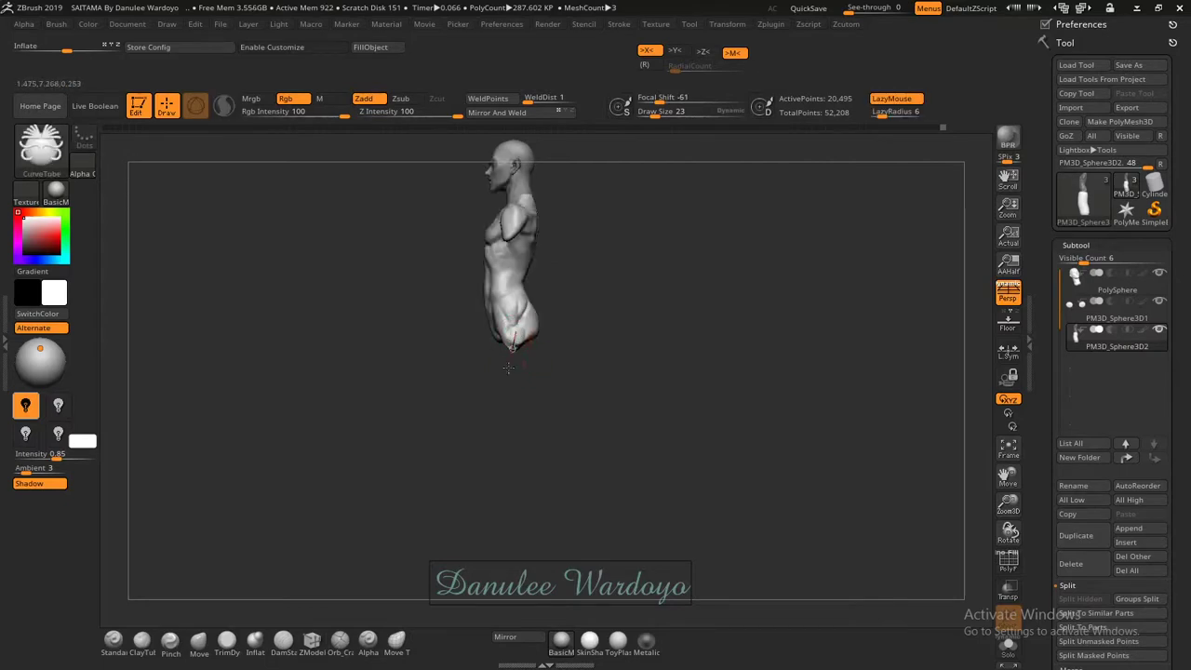
Try leg curves below the torso with LazyMouse off and on, undoing each attempt.
left_click_drag(498, 413, 507, 452)
left_click_drag(536, 550, 538, 549)
key("ctrl")
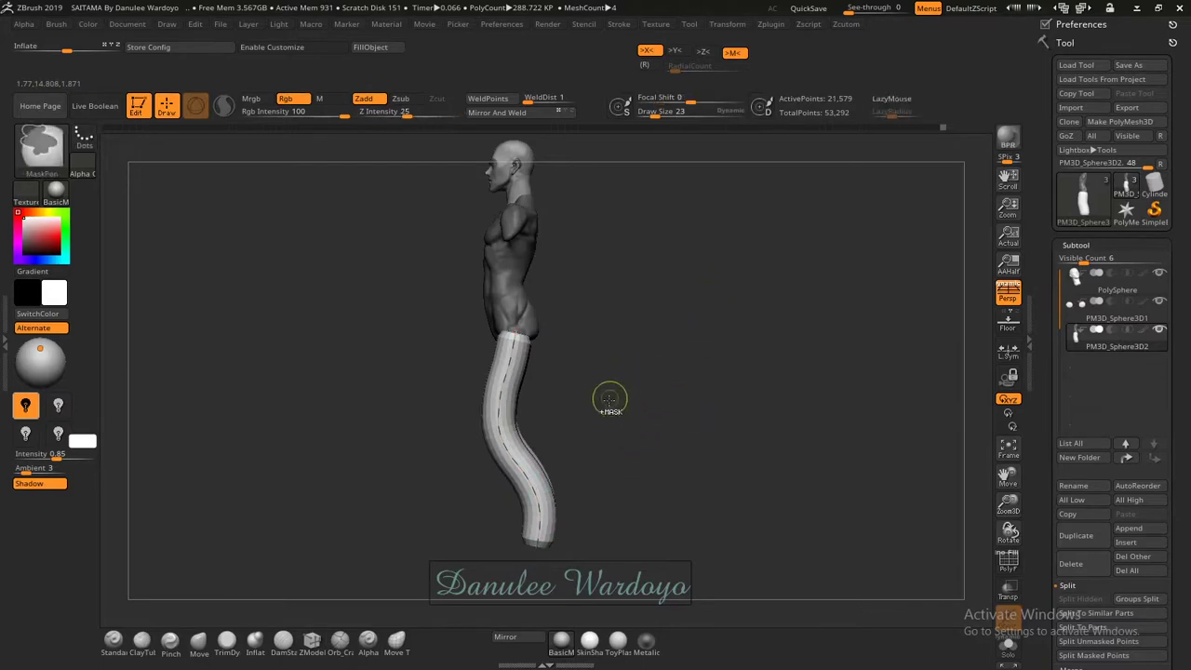
key("ctrl+z")
left_click(892, 98)
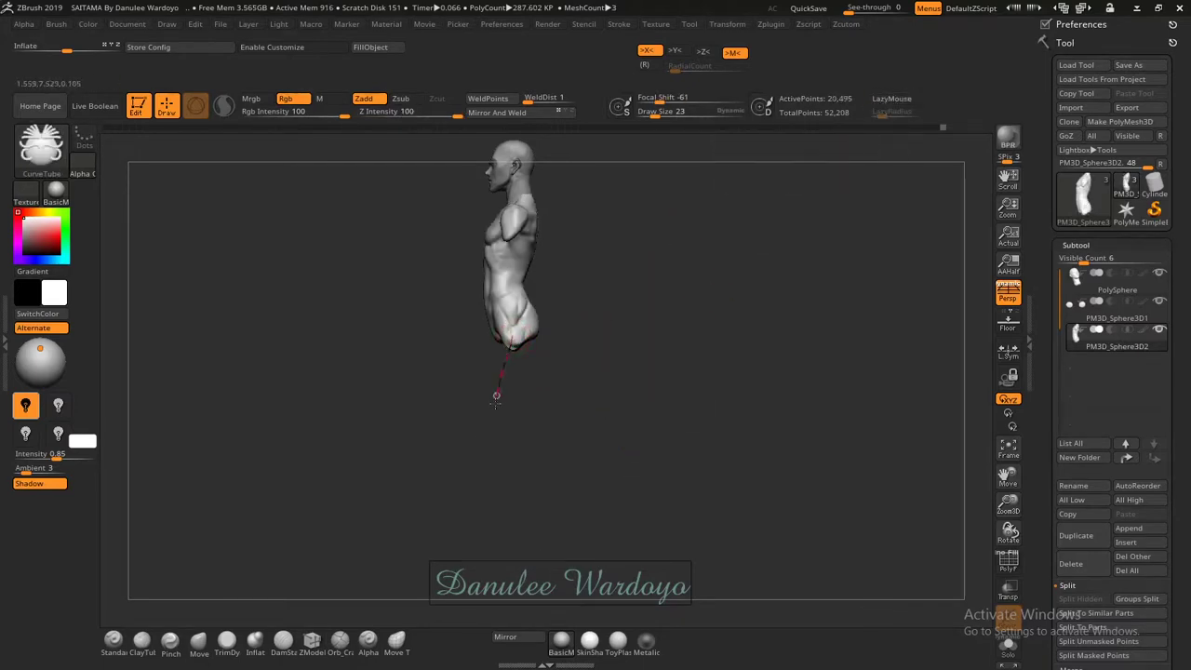
left_click_drag(496, 396, 511, 454)
left_click_drag(523, 526, 523, 531)
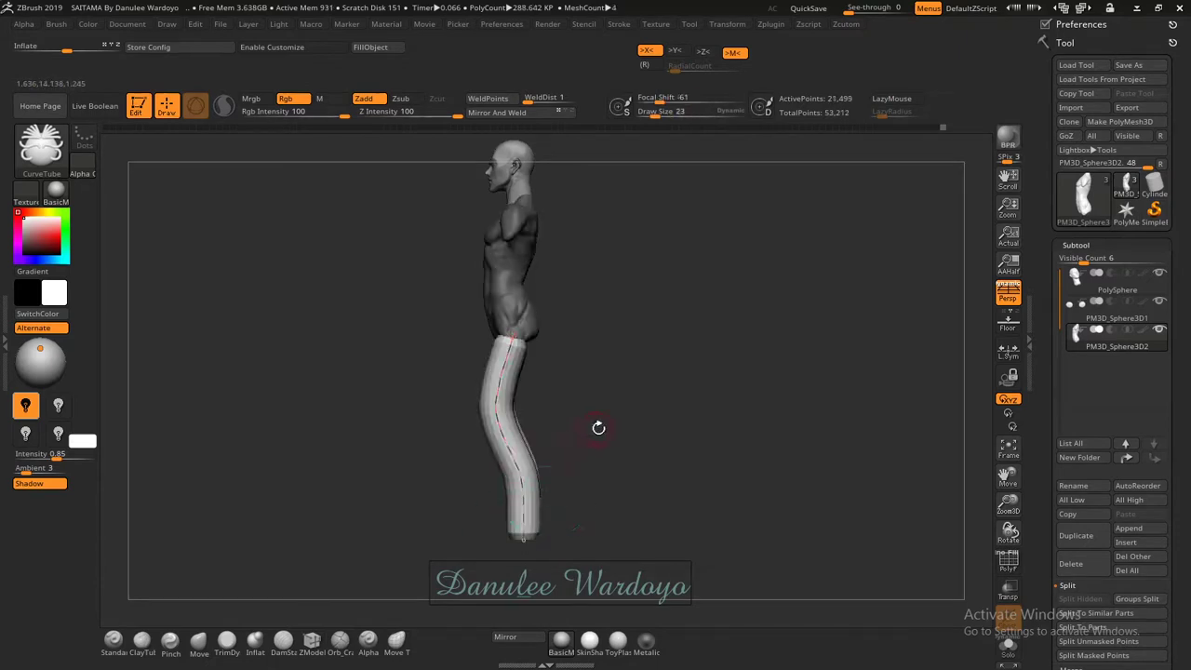
key("ctrl+z")
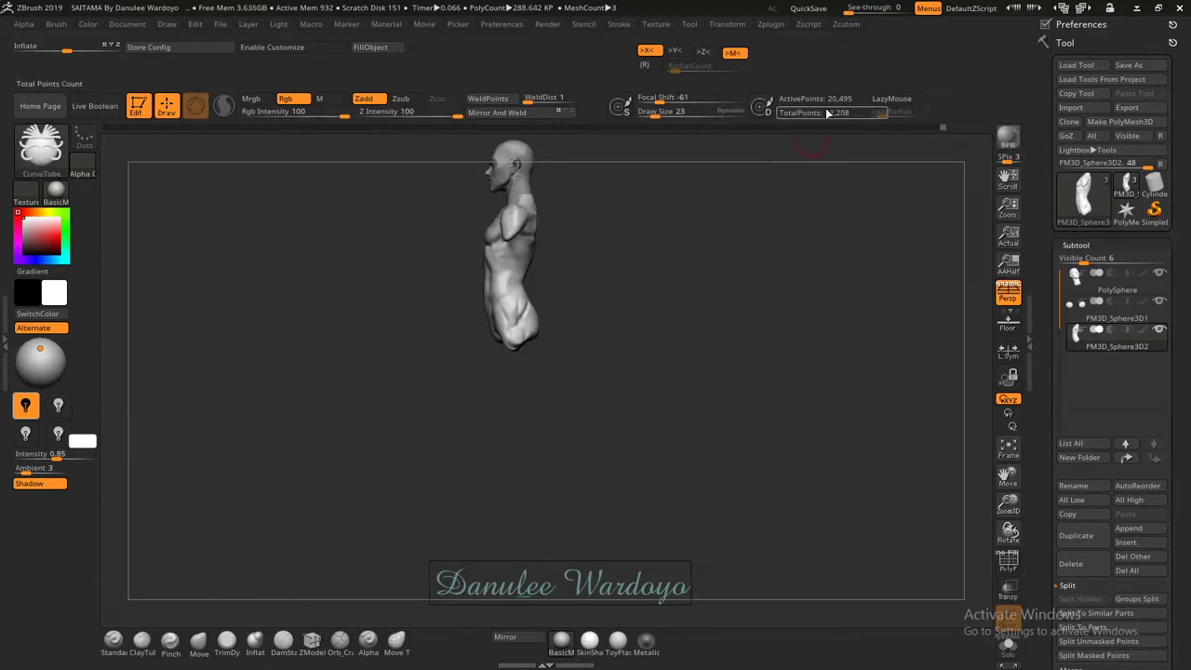
left_click(892, 98)
Draw the leg tube down from the torso and rebuild it thinner, giving two matching legs.
left_click_drag(520, 340, 500, 398)
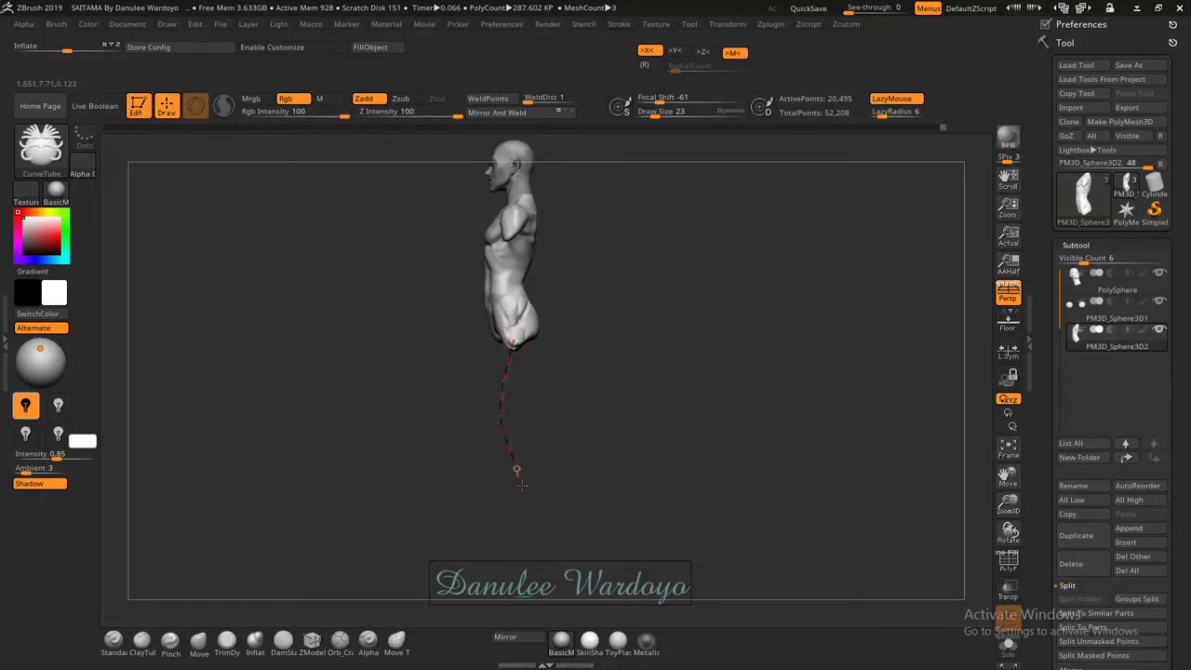
left_click_drag(526, 540, 527, 543)
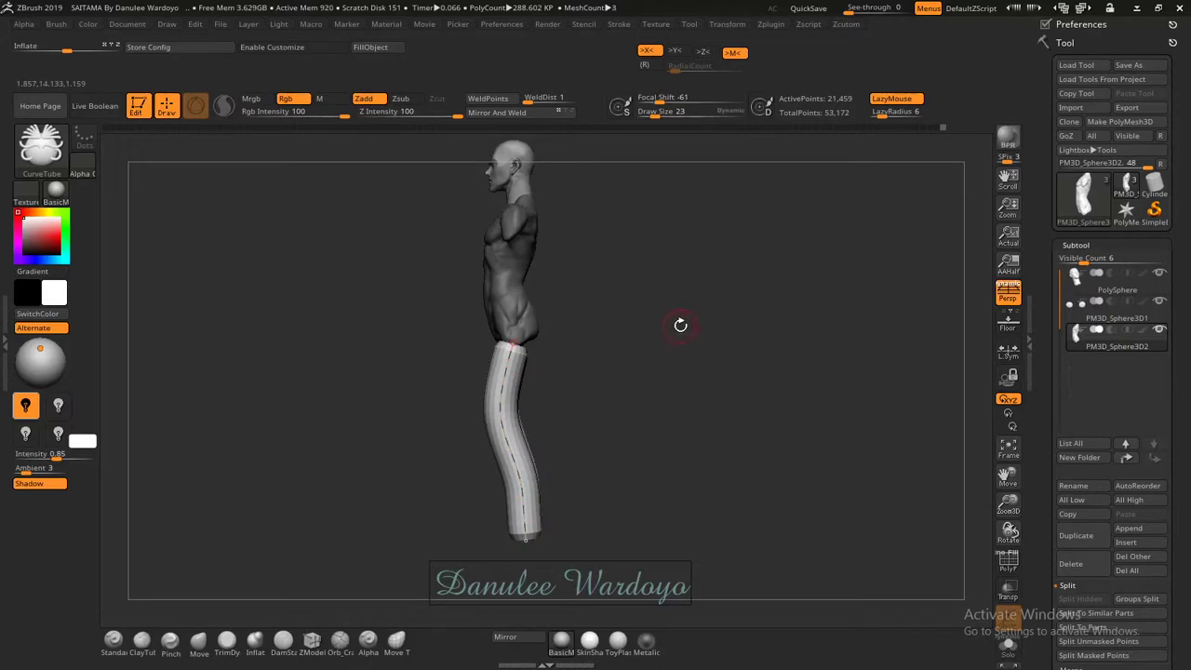
left_click(600, 352)
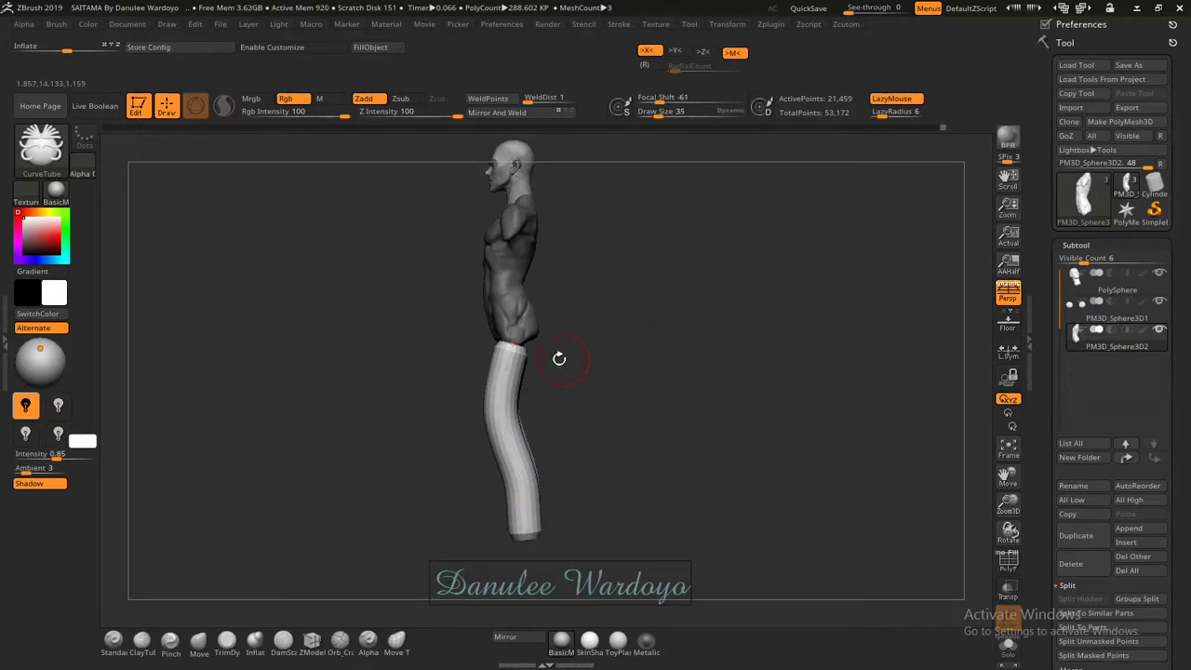
left_click(511, 360)
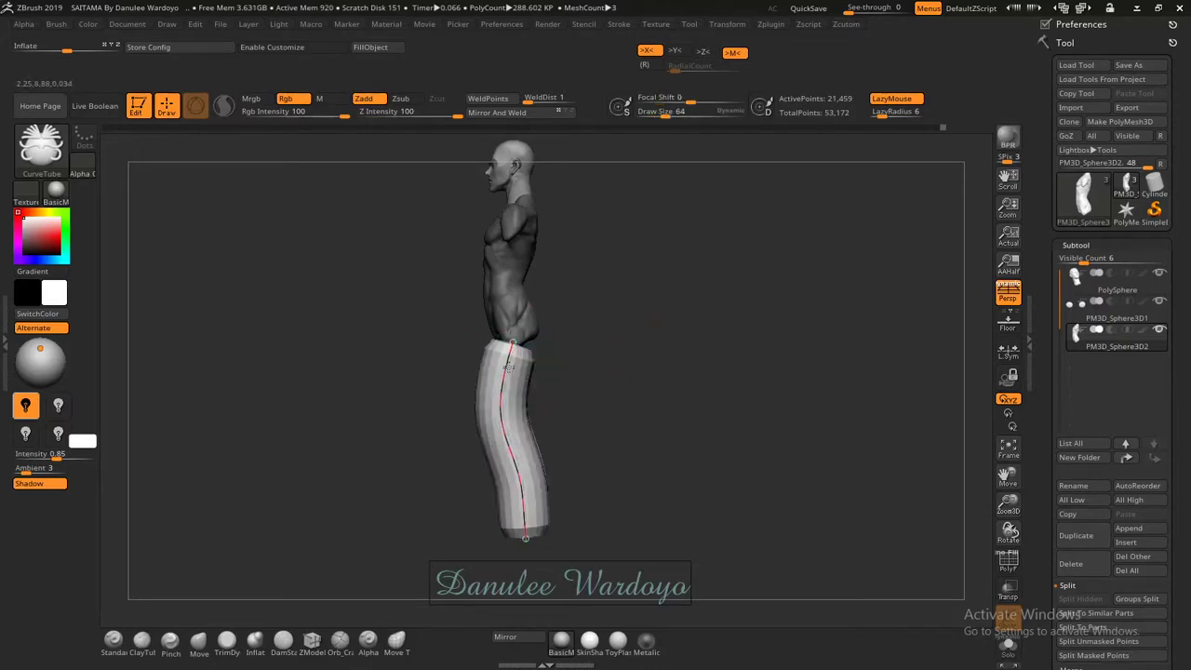
left_click(615, 337)
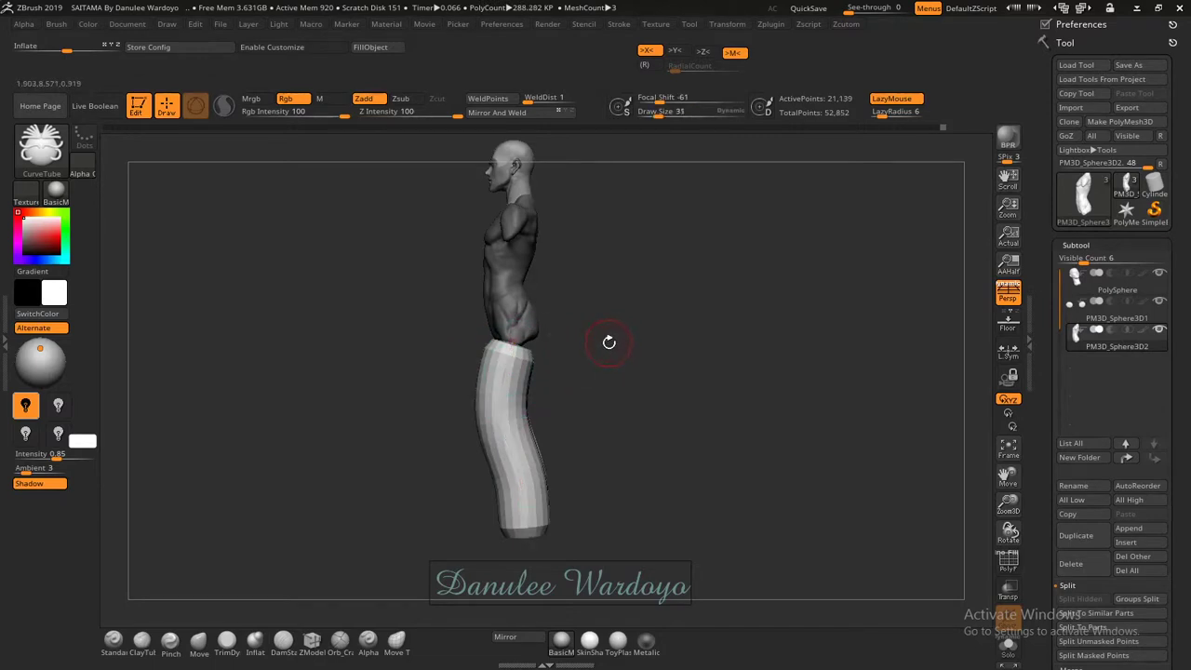
left_click(506, 369)
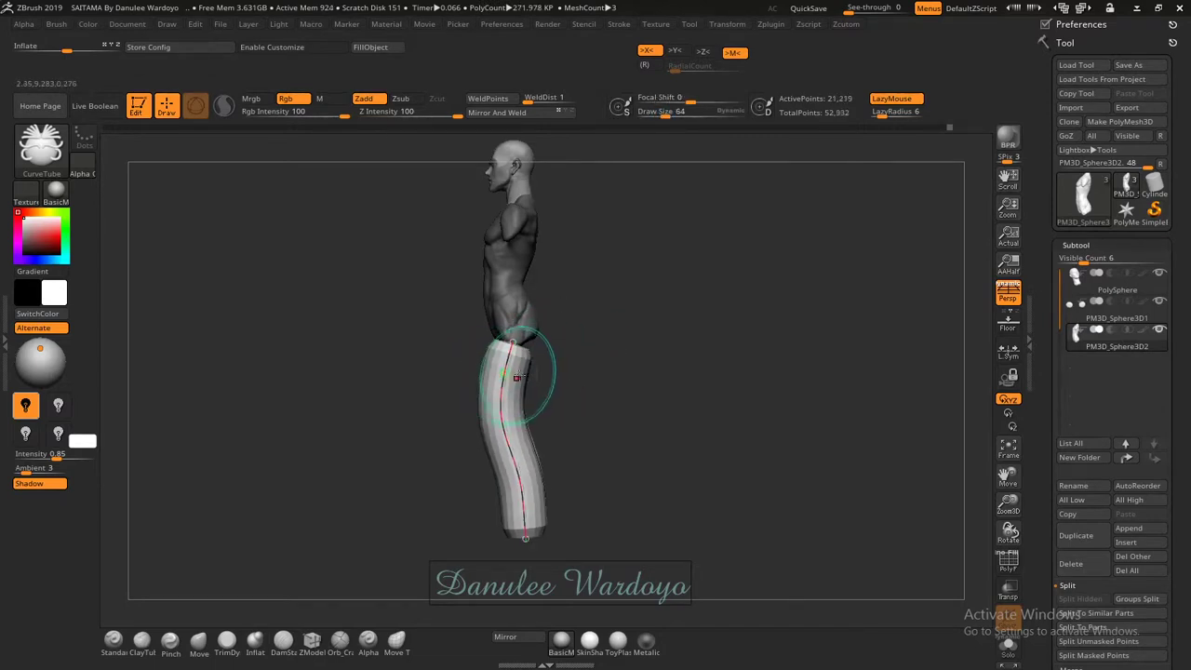
left_click(607, 338)
left_click(507, 377)
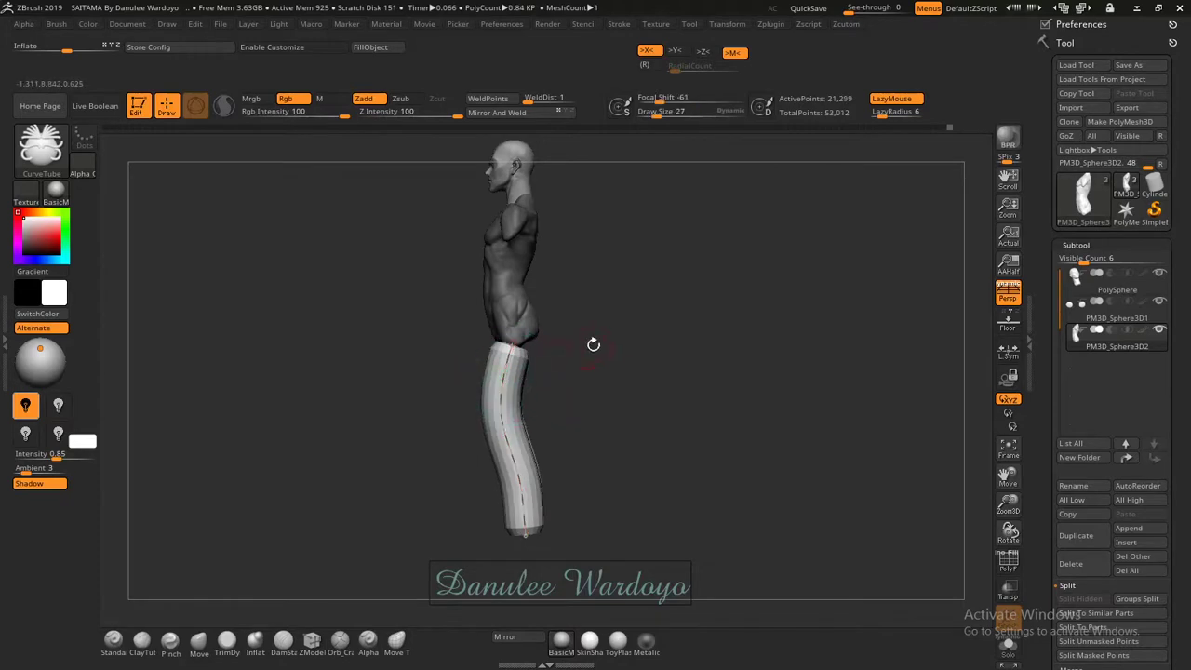
mouse_move(577, 381)
left_mouse_down()
mouse_move(674, 393)
mouse_move(513, 377)
mouse_move(650, 380)
left_mouse_up()
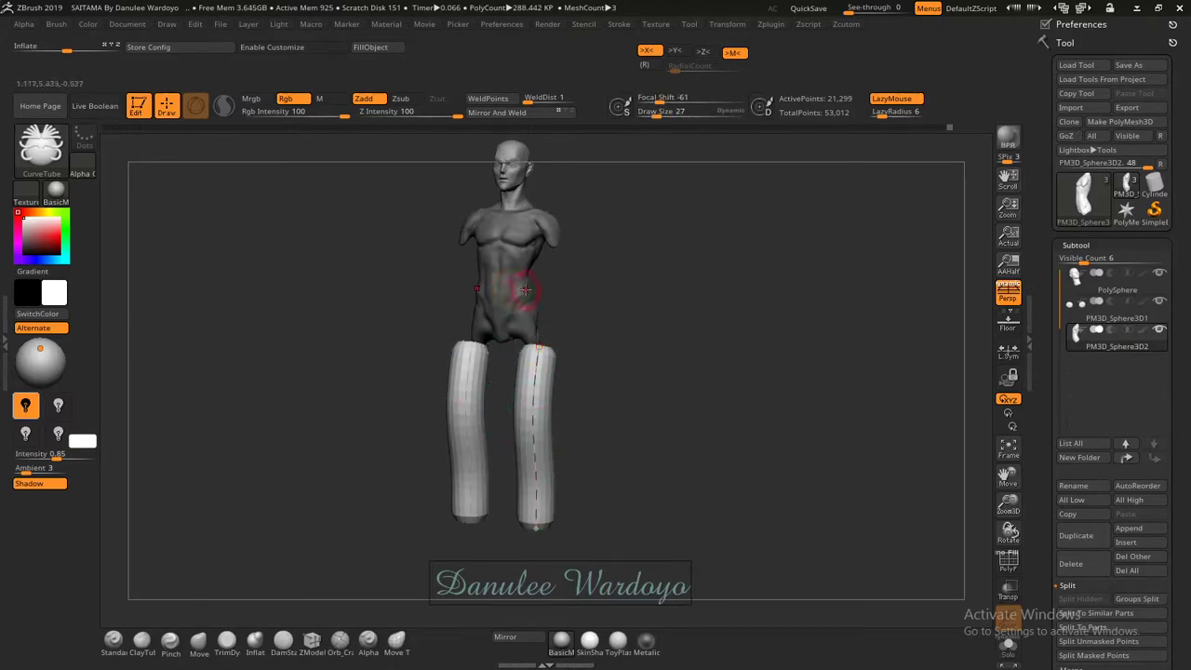
left_click_drag(510, 285, 500, 263)
mouse_move(617, 383)
left_mouse_down()
mouse_move(512, 416)
mouse_move(547, 403)
mouse_move(544, 424)
mouse_move(582, 373)
left_mouse_up()
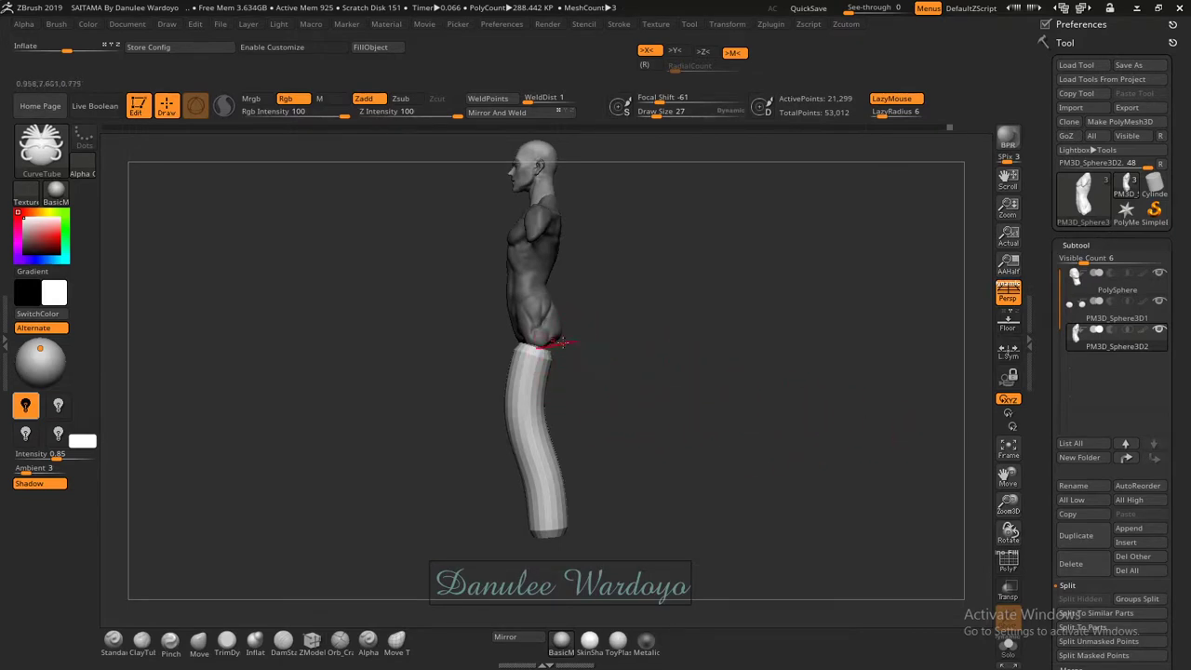
left_click_drag(606, 345, 689, 351)
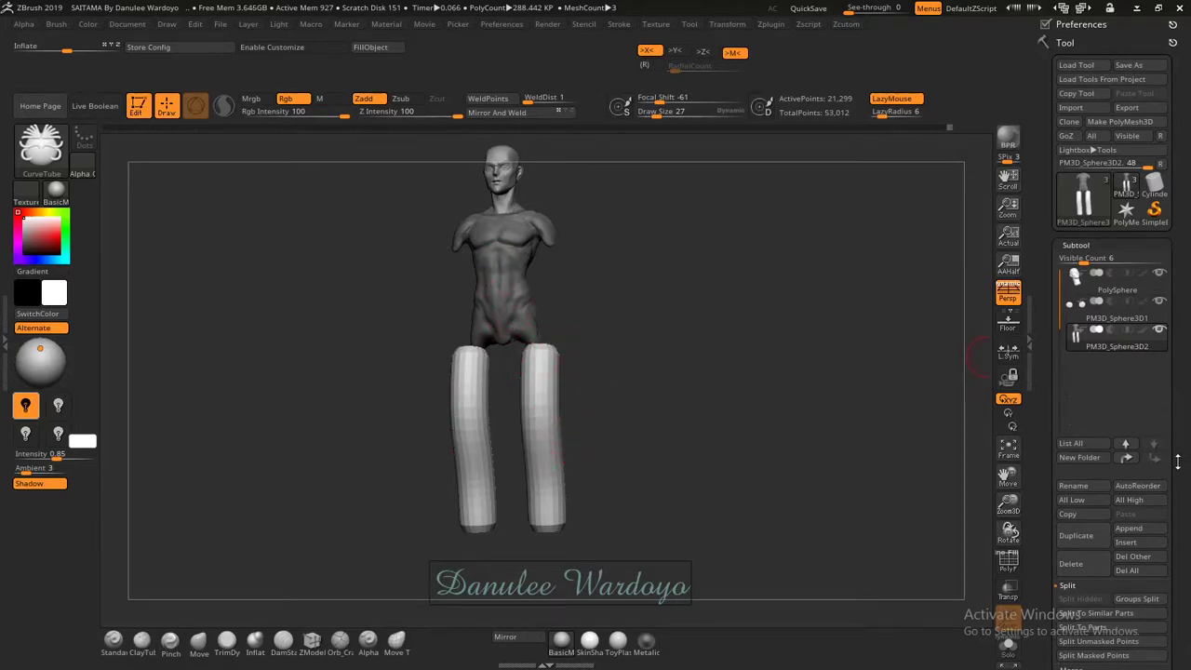
Split the mesh into its polygroup parts with Groups Split and confirm.
left_click(1087, 245)
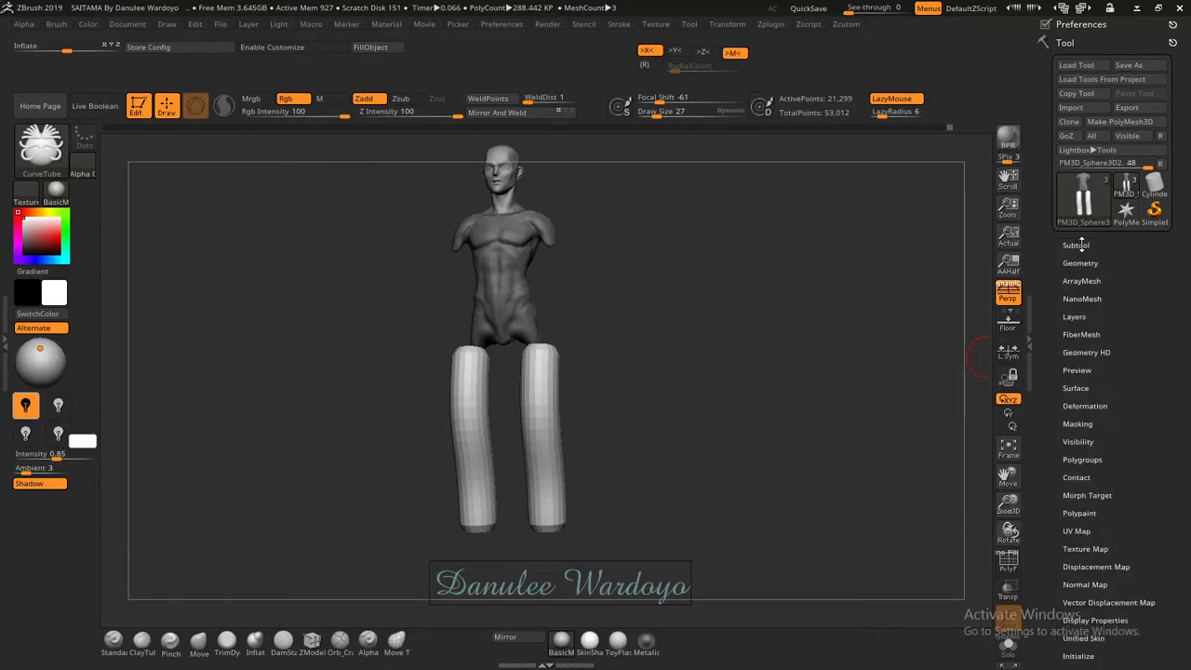
left_click(1076, 245)
left_click_drag(1178, 384, 1188, 281)
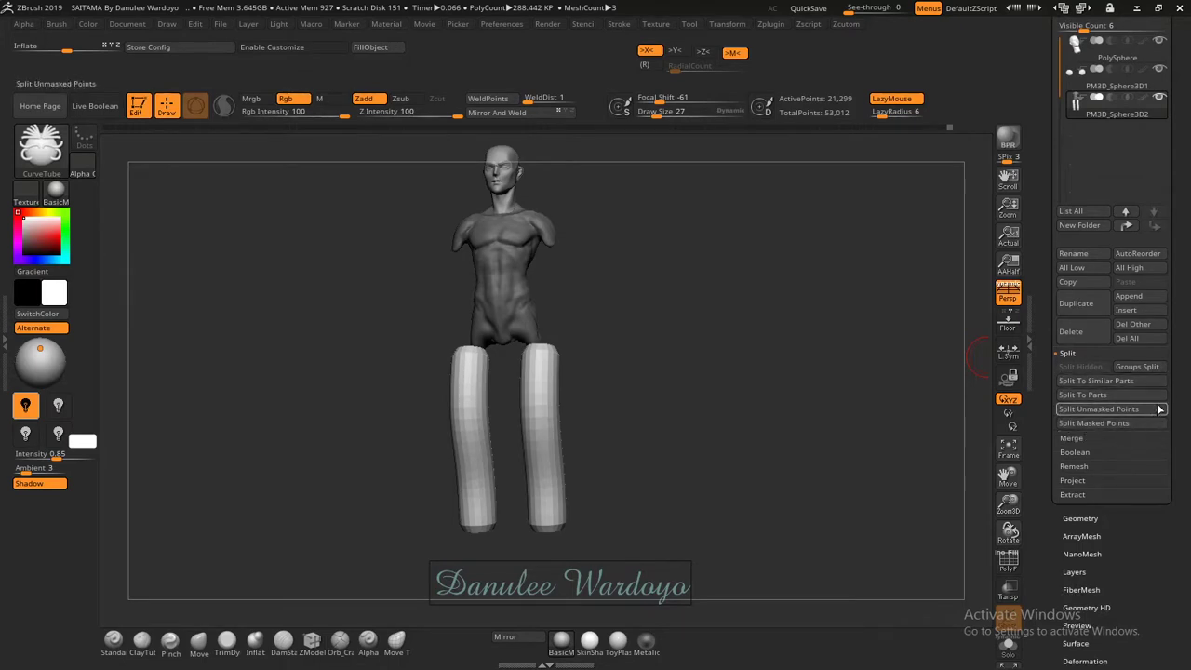
left_click(1137, 367)
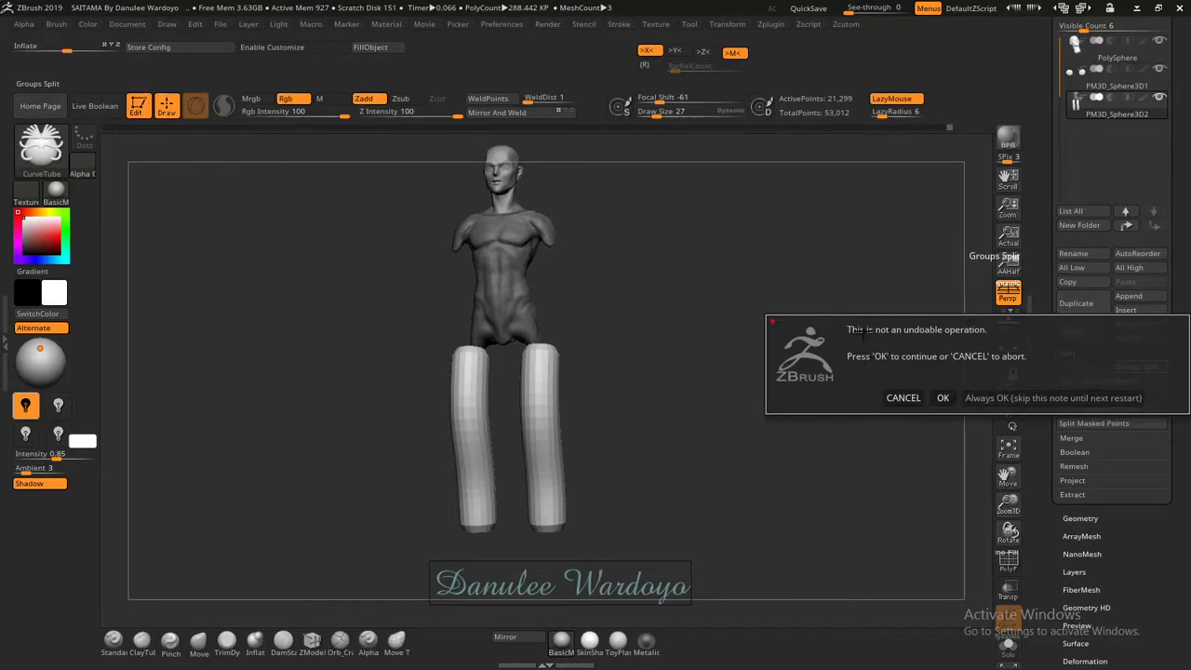
left_click(943, 397)
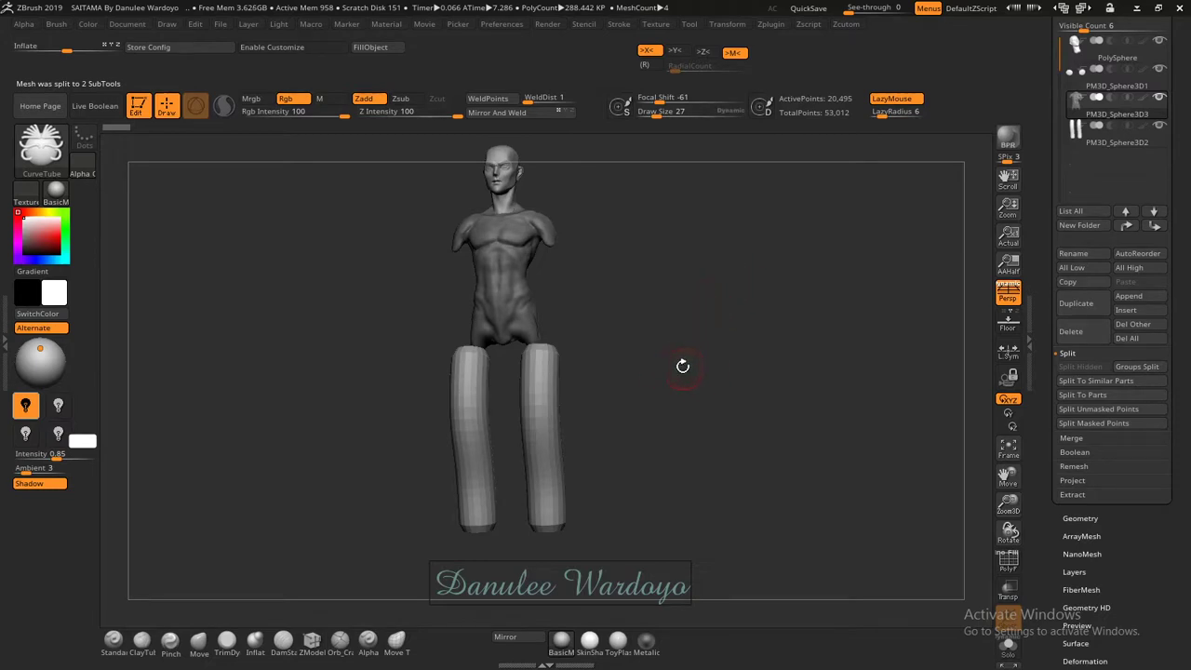
Select the PM3D_Sphere3D3 torso subtool and return to a front view.
left_click_drag(681, 350, 866, 269)
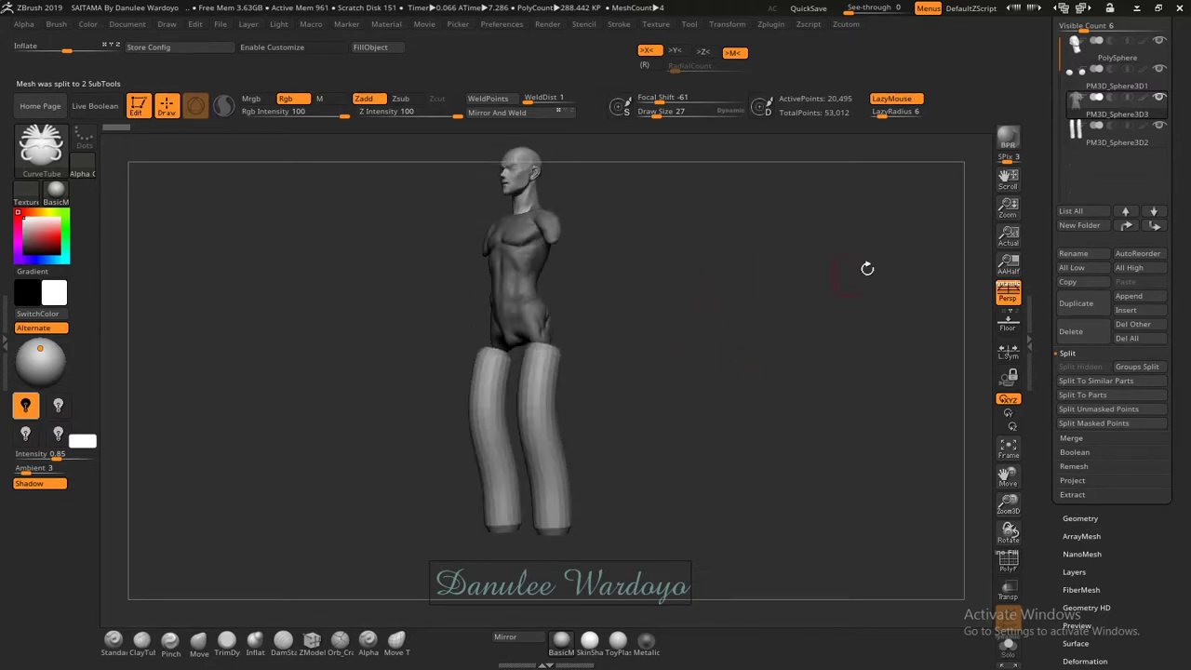
scroll(1154, 180, "up", 3)
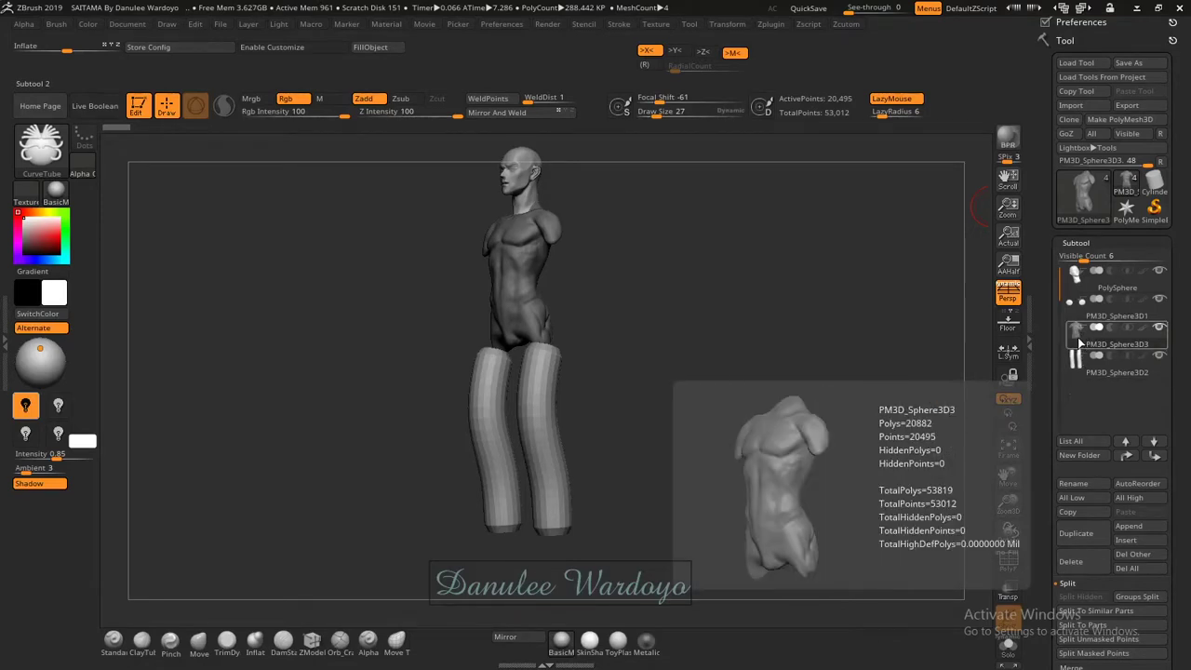
left_click(1077, 337)
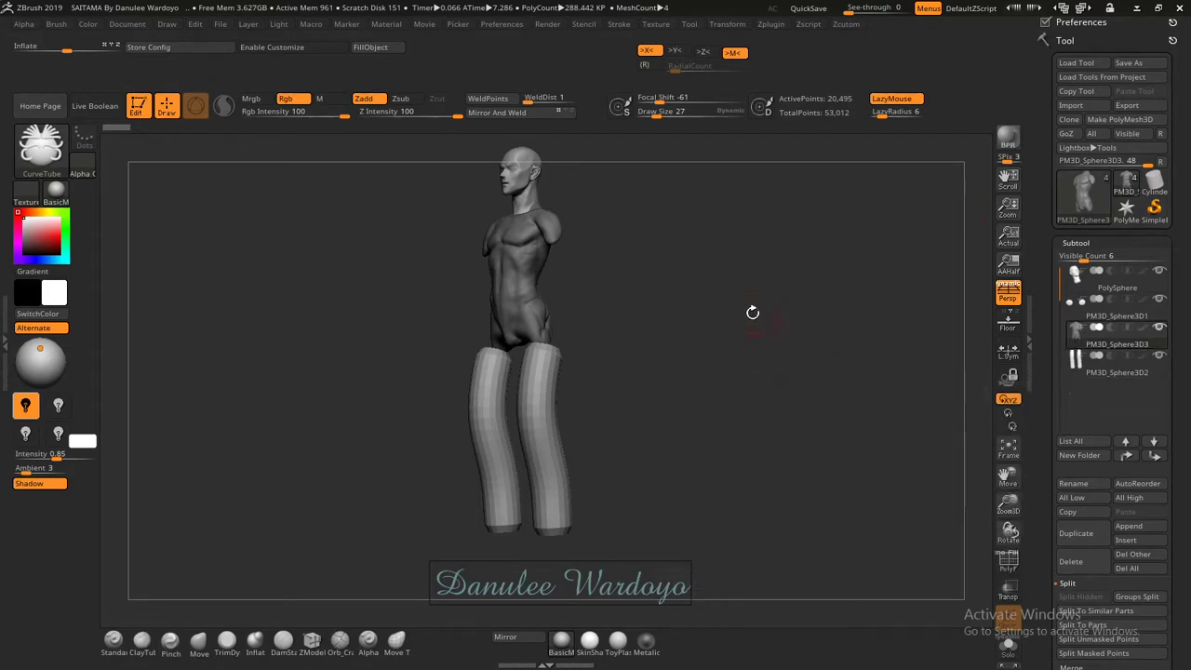
mouse_move(613, 357)
left_mouse_down()
mouse_move(655, 353)
mouse_move(648, 366)
left_mouse_up()
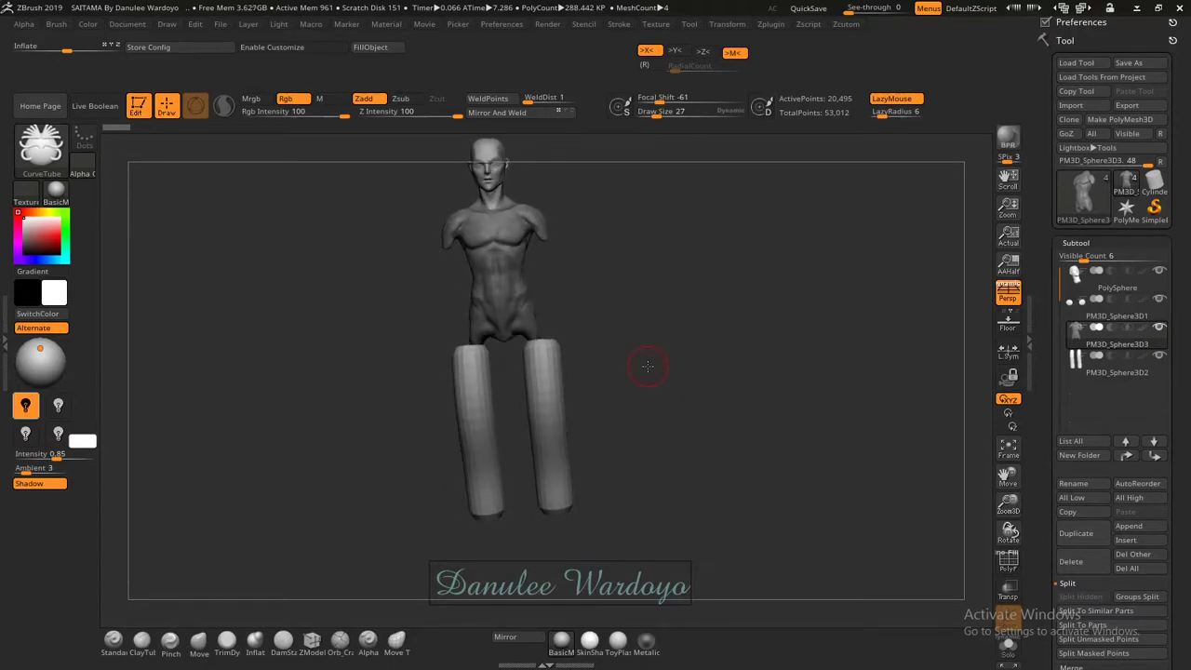
key("b")
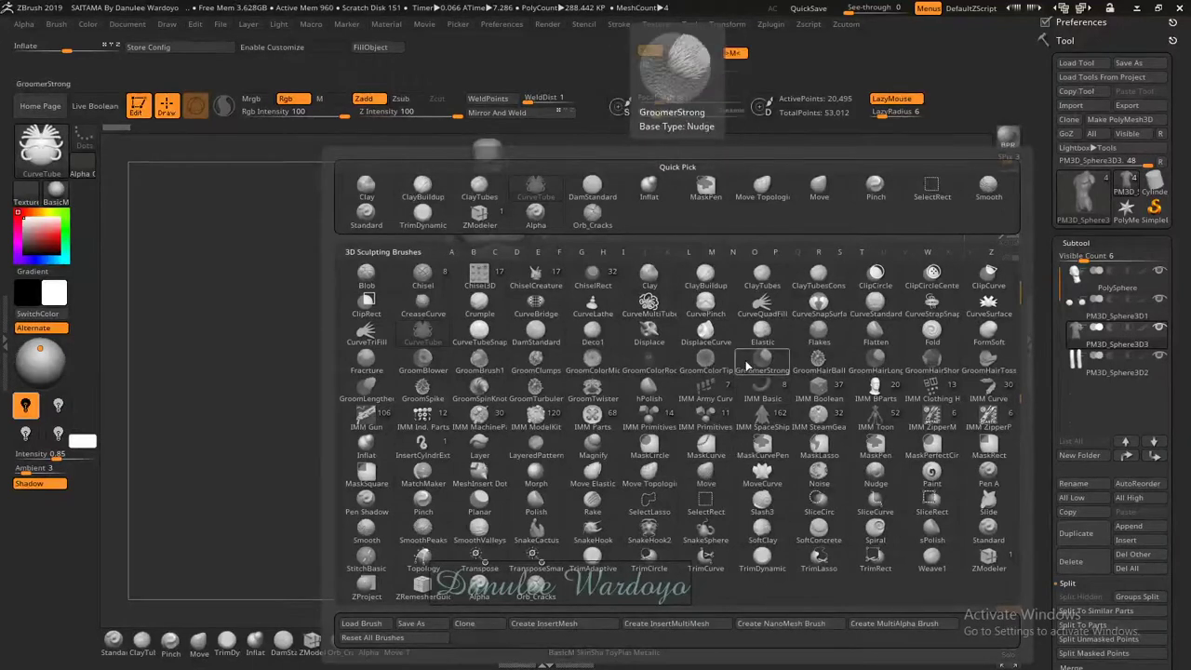
Filter the brush picker by M and select the Move brush at Draw Size 39, Focal Shift 0.
key("m")
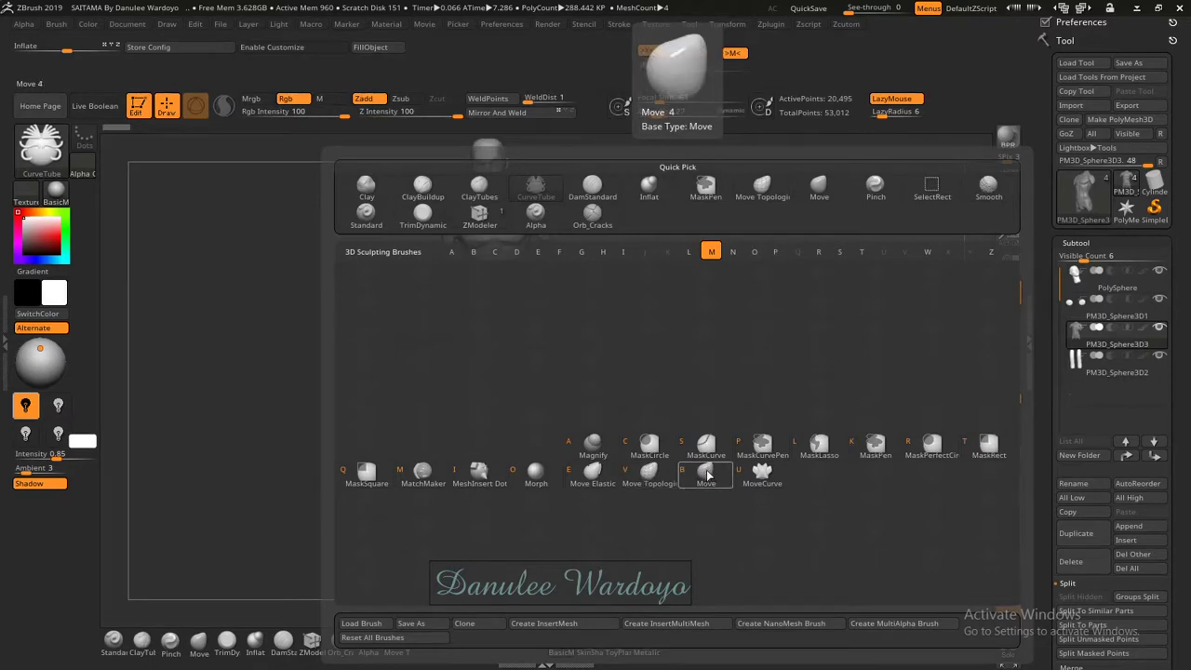
left_click(707, 475)
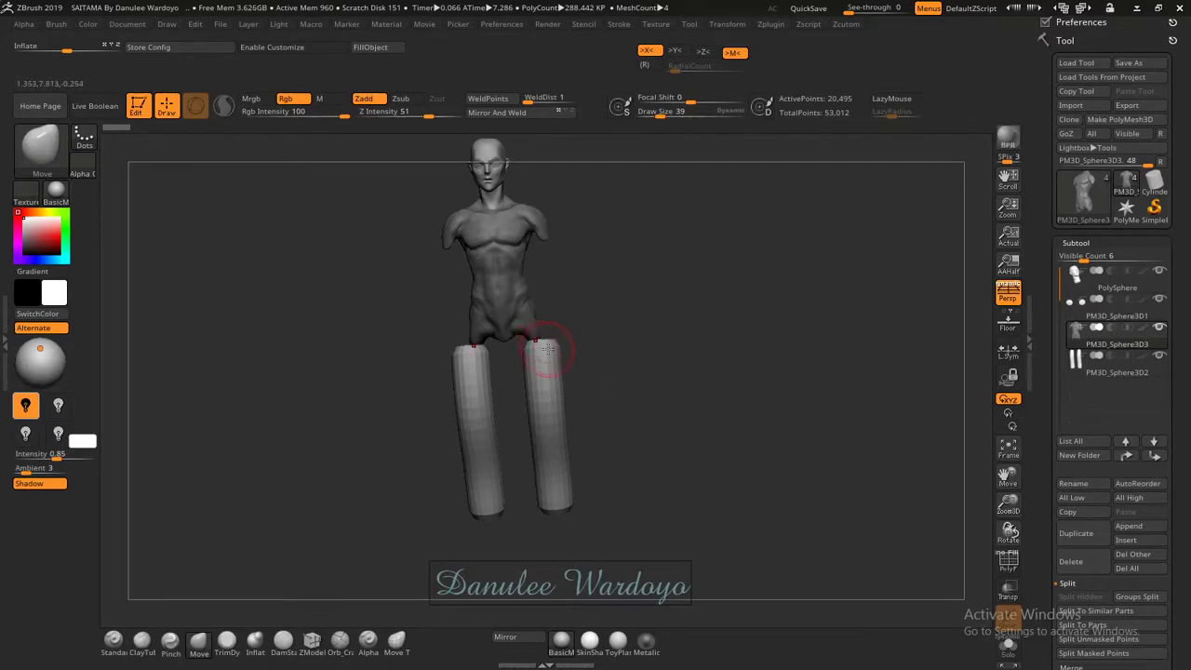
left_click_drag(603, 346, 571, 355)
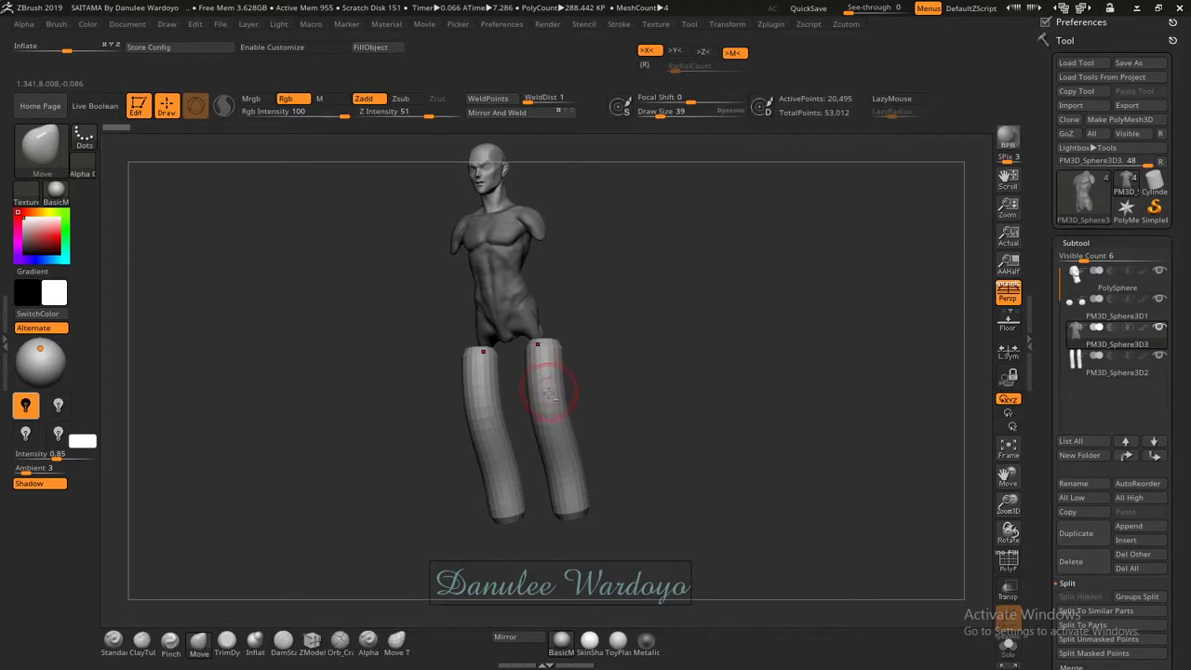
Select the legs subtool, enlarge the Move brush to 104, and pull both leg tops slightly inward.
left_click(550, 396, "alt")
right_click_drag(617, 353, 752, 349, "ctrl")
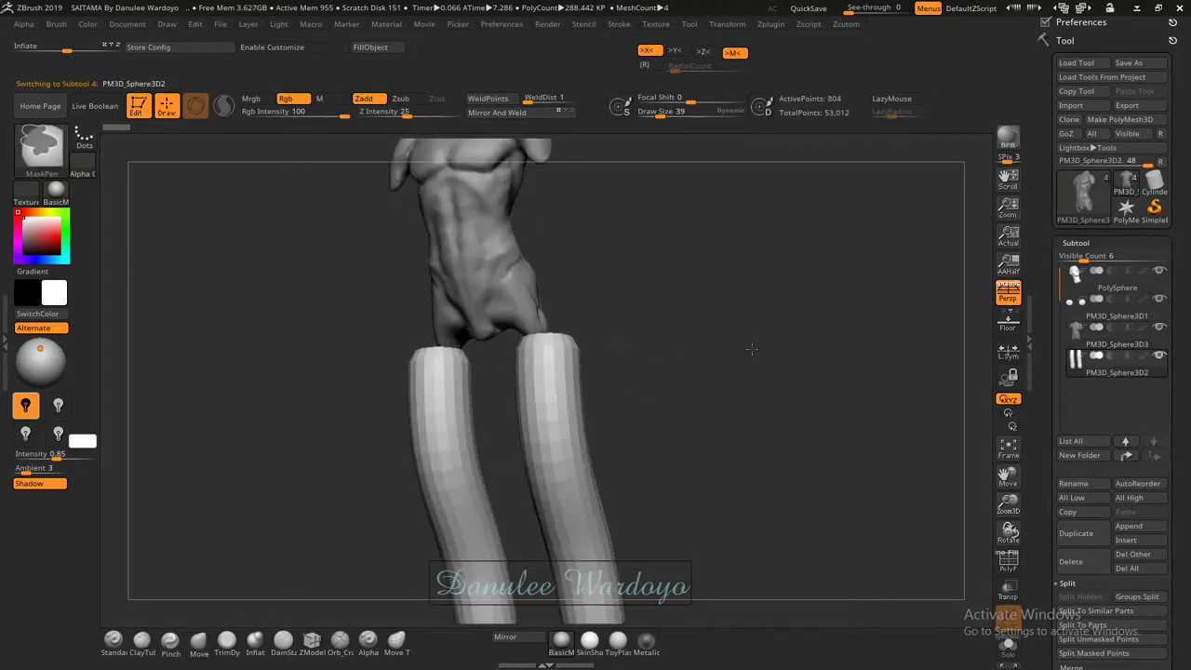
left_click_drag(752, 349, 728, 367)
mouse_move(623, 412)
left_mouse_down()
mouse_move(641, 325)
mouse_move(636, 276)
mouse_move(636, 394)
left_mouse_up()
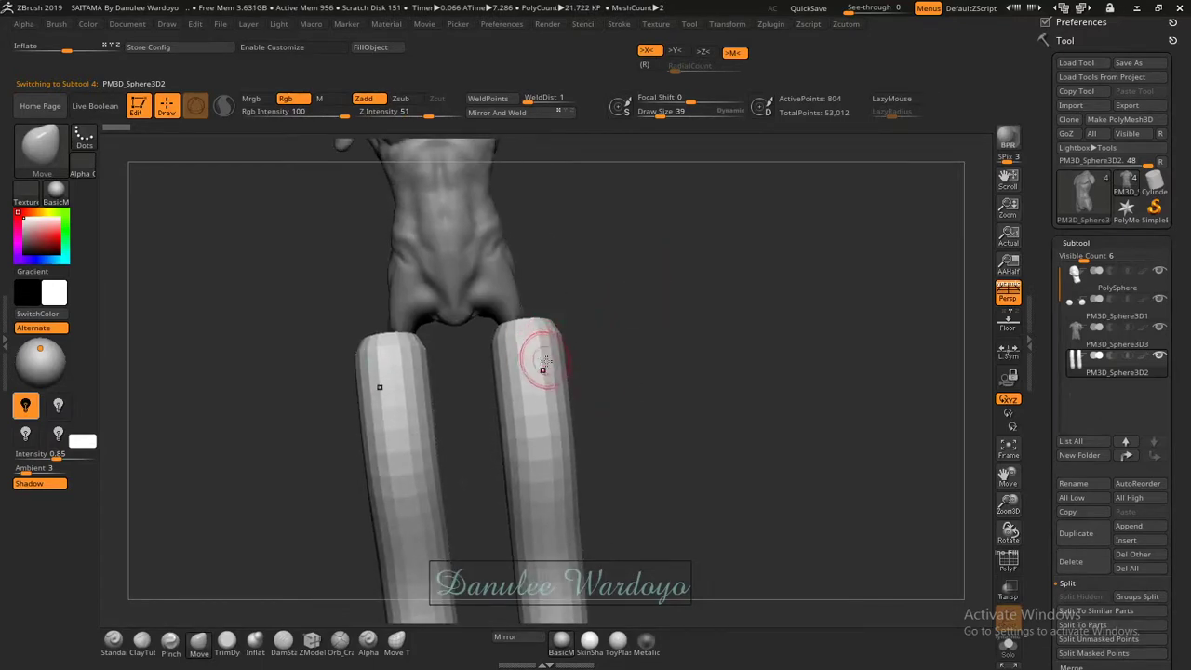
key("bracketright")
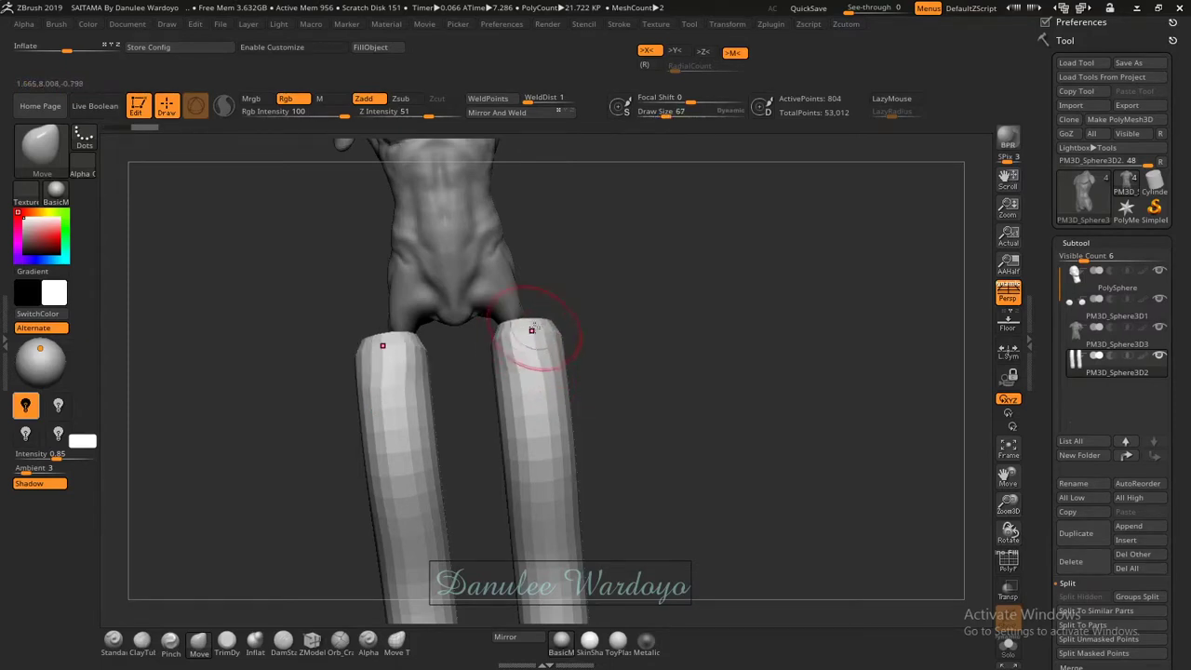
left_click_drag(573, 329, 612, 348)
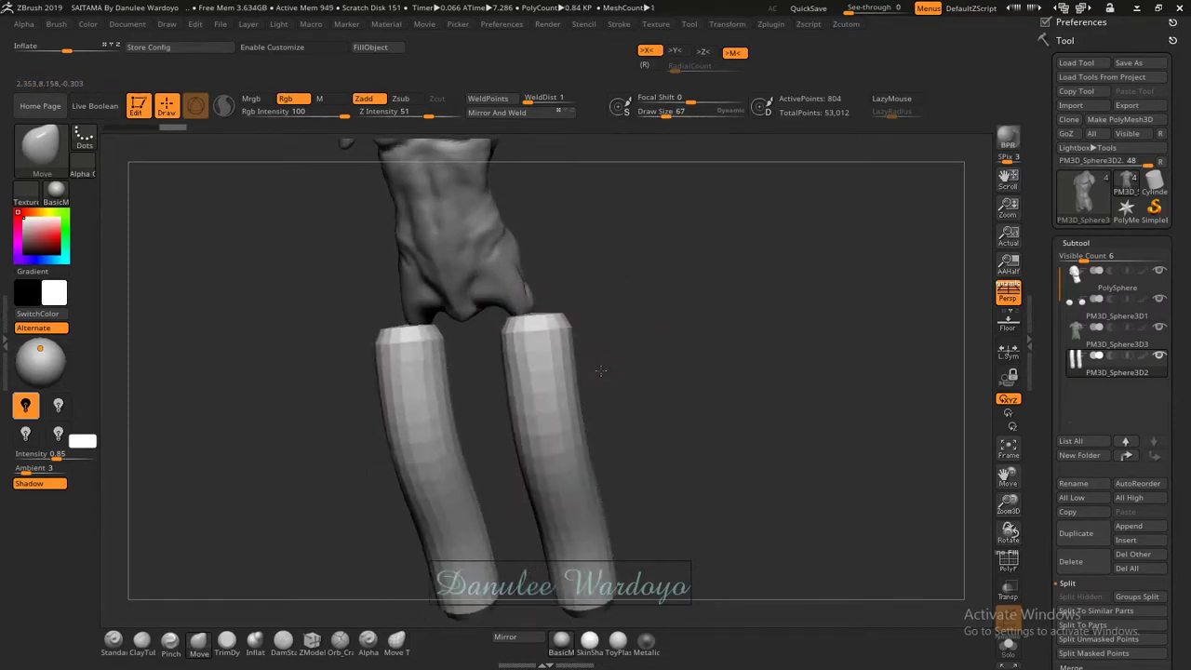
key("ctrl")
left_click_drag(661, 307, 616, 316)
key("space")
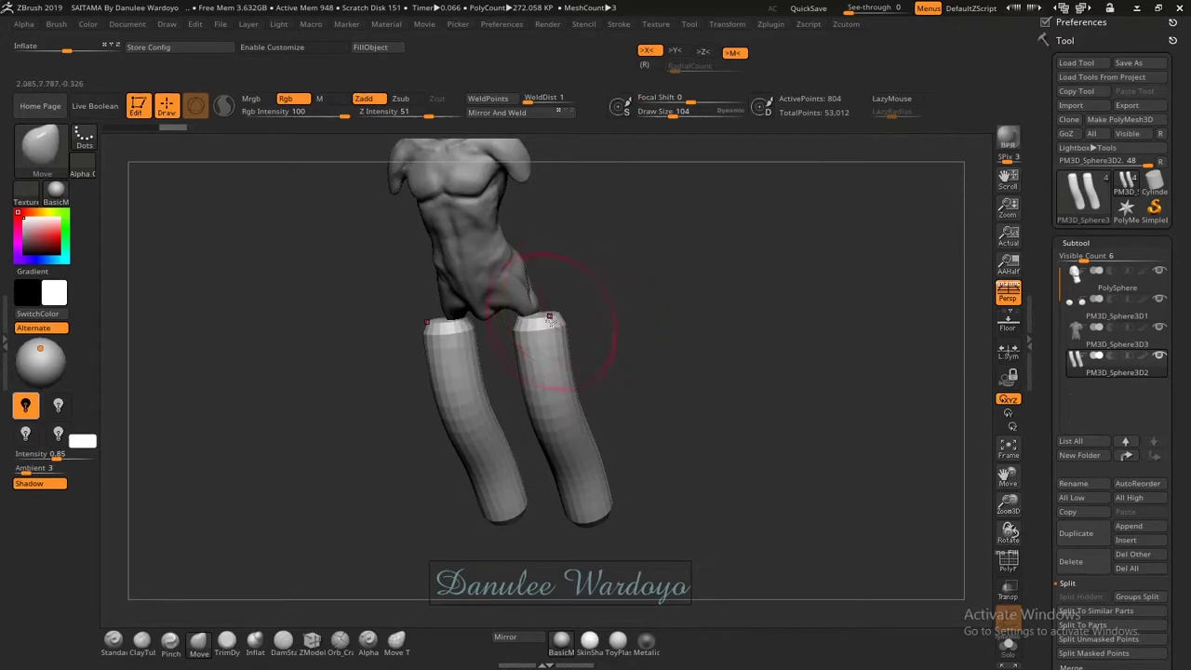
left_click_drag(542, 319, 535, 321)
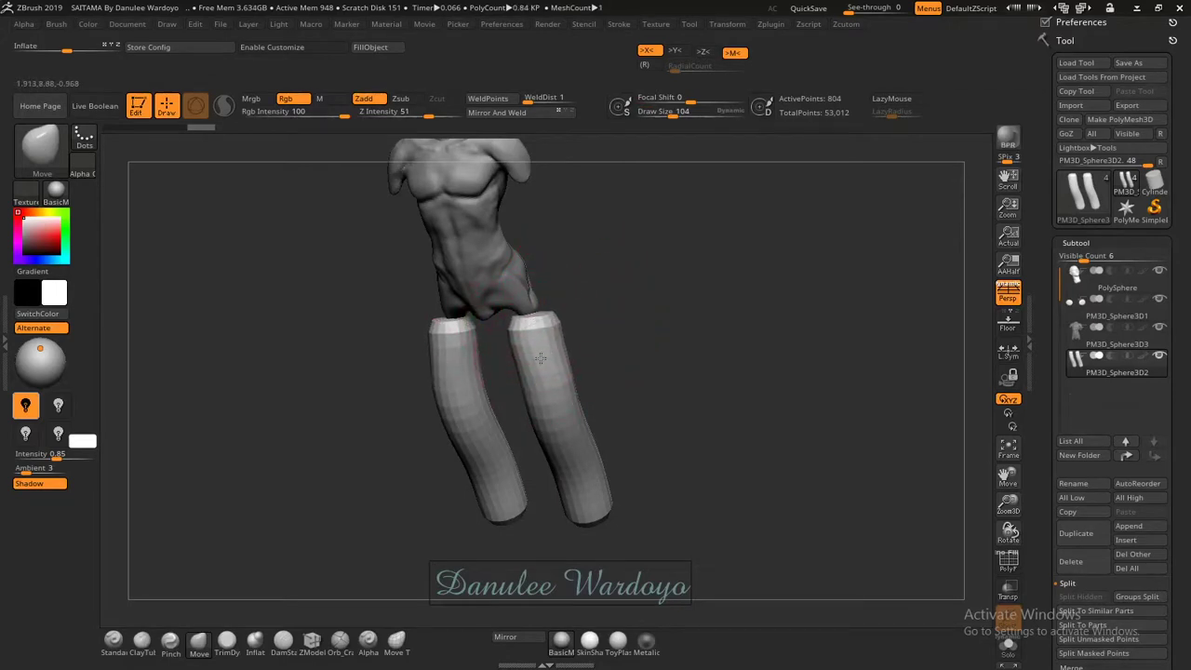
mouse_move(570, 399)
left_mouse_down("shift")
mouse_move(548, 398)
mouse_move(554, 294)
left_mouse_up("shift")
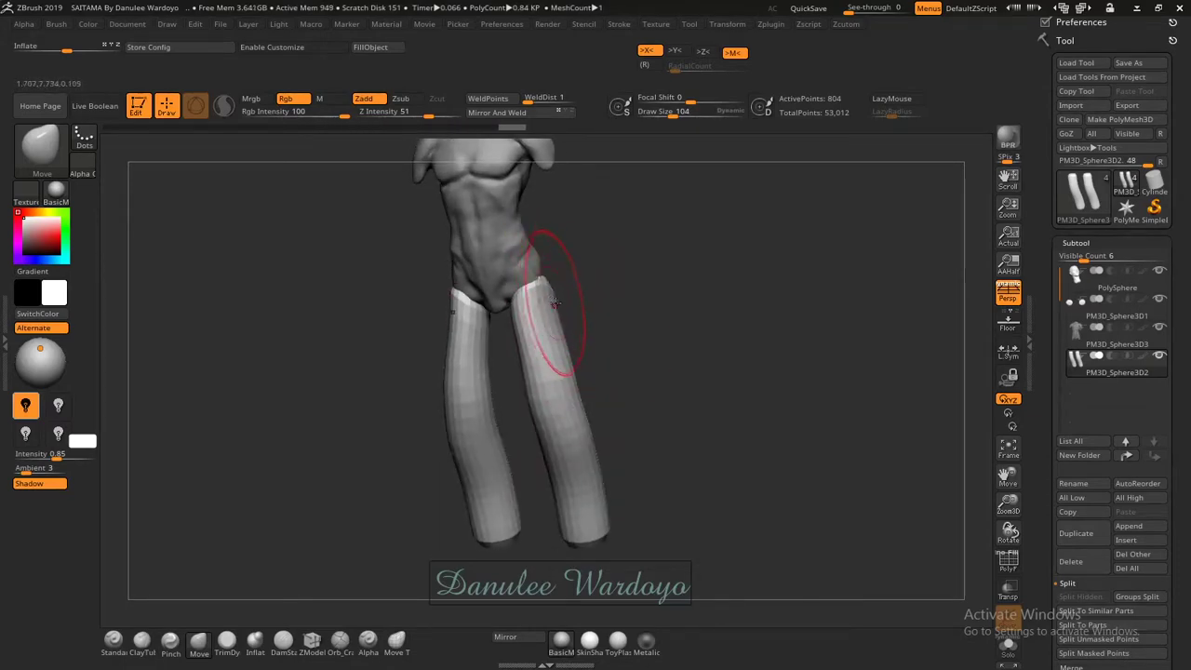
left_click_drag(559, 296, 578, 291, "shift")
Reshape the thighs, hip and lower-leg contours from front and three-quarter views.
left_click(545, 346)
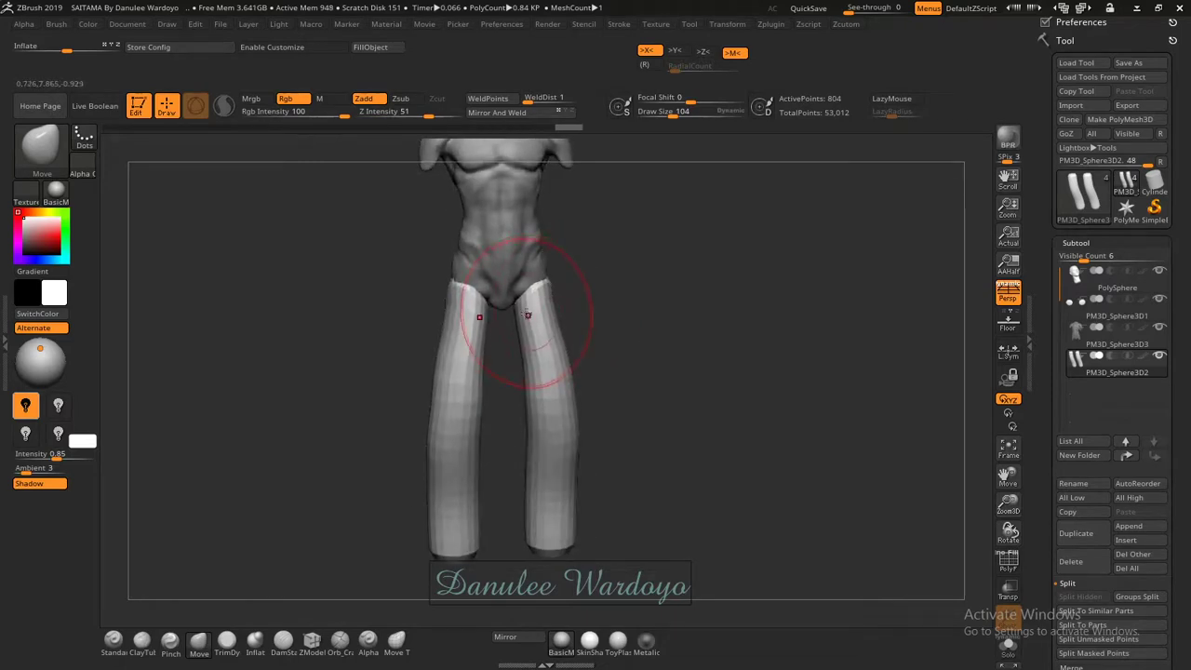
left_click_drag(526, 320, 560, 398)
left_click_drag(476, 401, 465, 437)
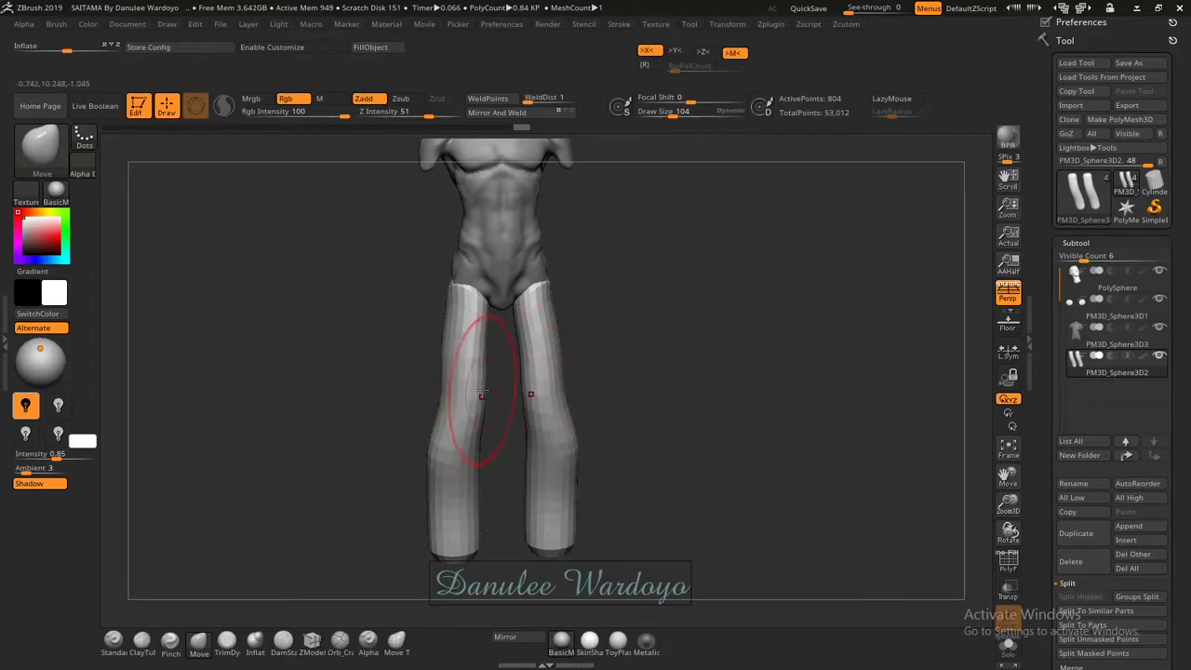
left_click_drag(544, 391, 552, 411)
left_click_drag(651, 354, 556, 348)
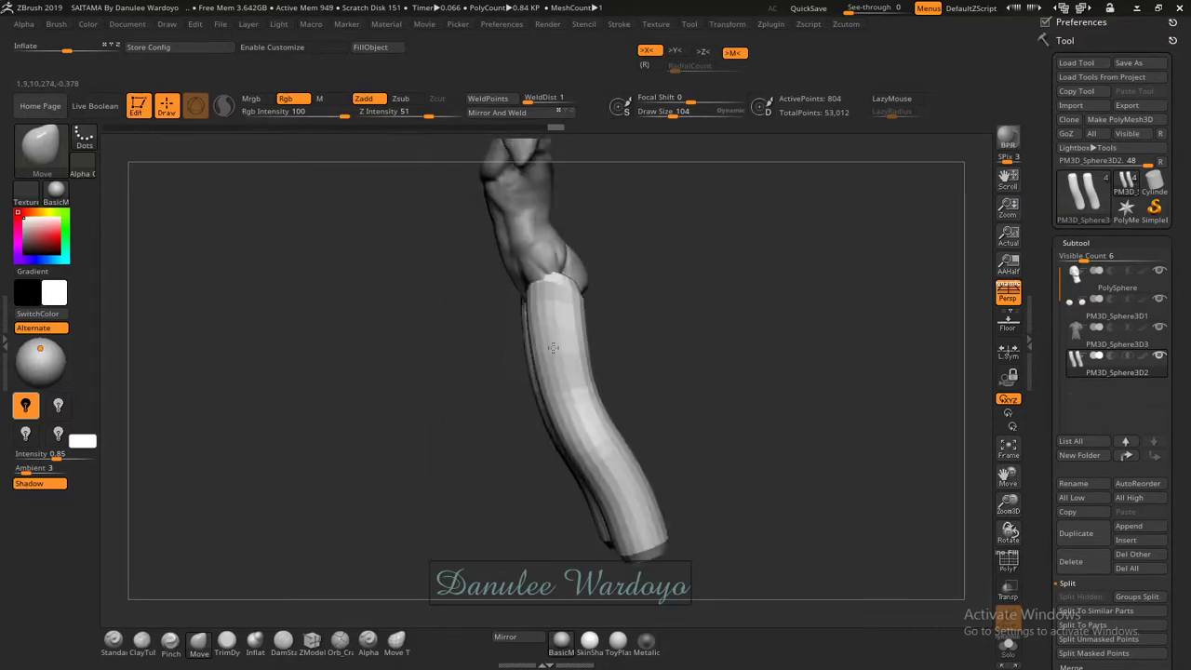
mouse_move(579, 305)
left_mouse_down()
mouse_move(549, 289)
mouse_move(554, 307)
left_mouse_up()
left_click_drag(596, 438, 582, 415)
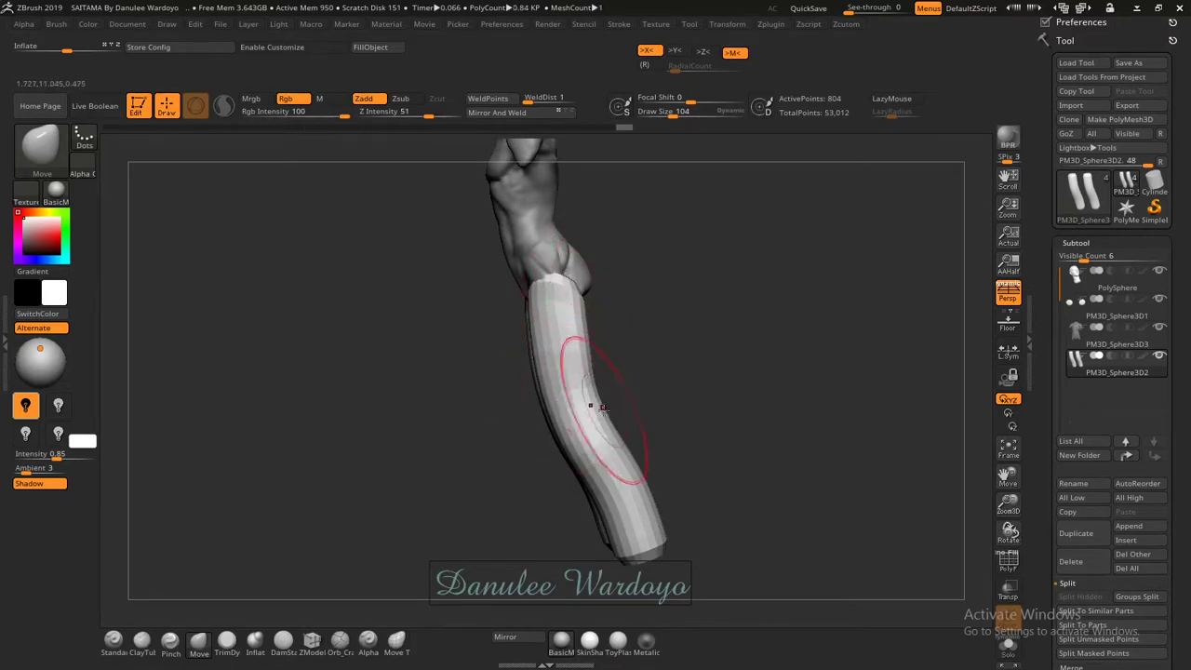
mouse_move(610, 451)
left_mouse_down()
mouse_move(586, 372)
mouse_move(600, 410)
left_mouse_up()
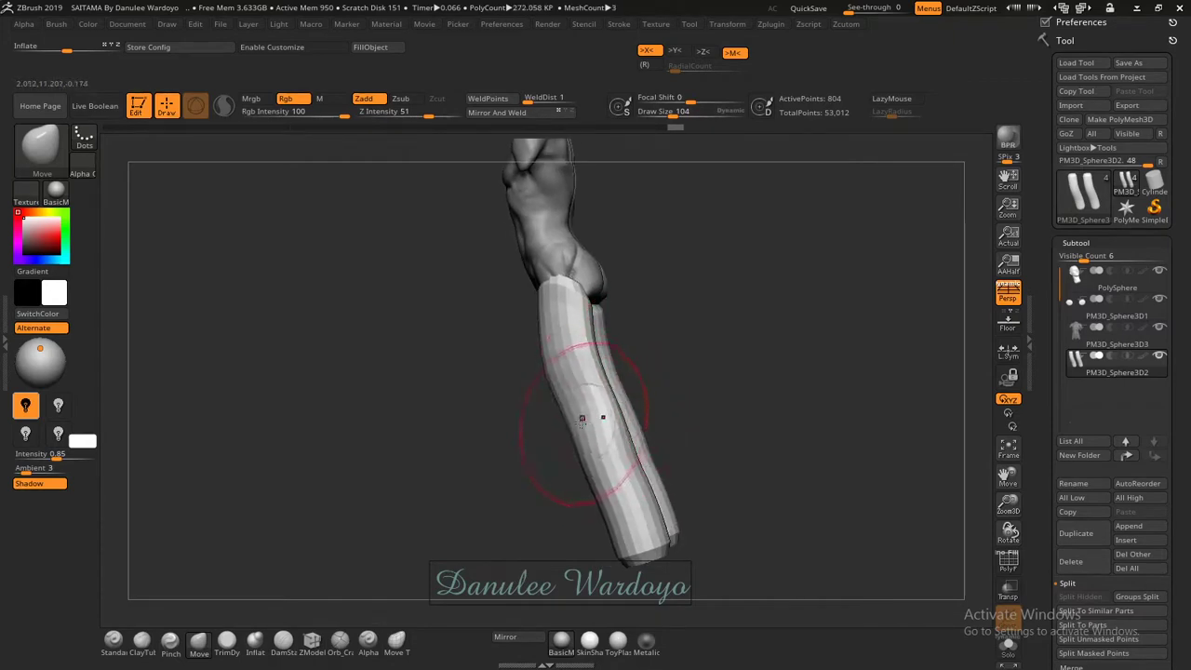
Bend the lower legs at the knee, smooth the knee area and flare the lower ends.
mouse_move(572, 466)
left_mouse_down()
mouse_move(598, 394)
mouse_move(600, 344)
mouse_move(549, 376)
mouse_move(579, 372)
left_mouse_up()
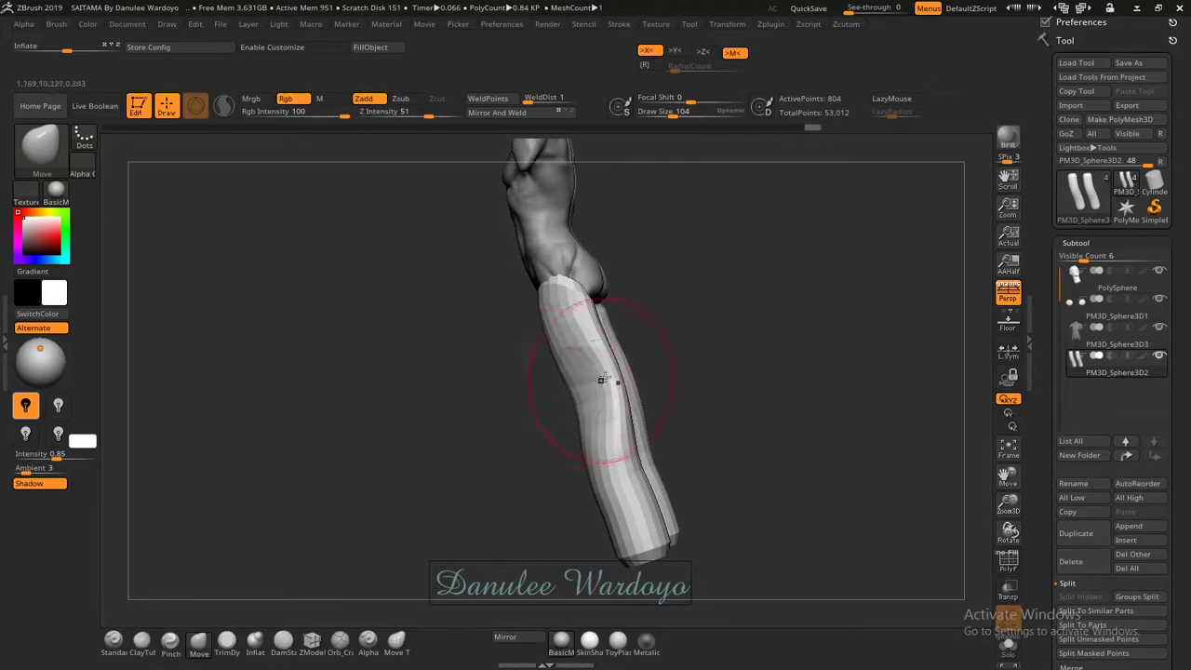
mouse_move(642, 400)
left_mouse_down()
mouse_move(652, 431)
mouse_move(688, 332)
mouse_move(586, 372)
mouse_move(582, 396)
left_mouse_up()
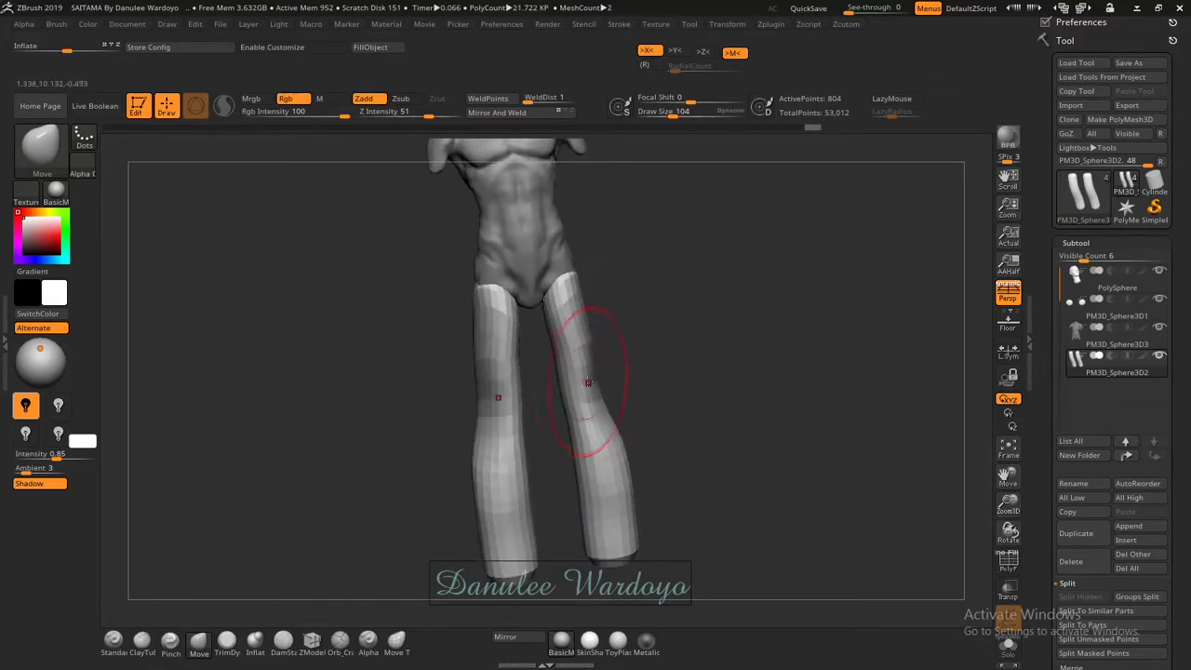
mouse_move(626, 353)
left_mouse_down()
mouse_move(593, 368)
mouse_move(649, 357)
mouse_move(603, 329)
left_mouse_up()
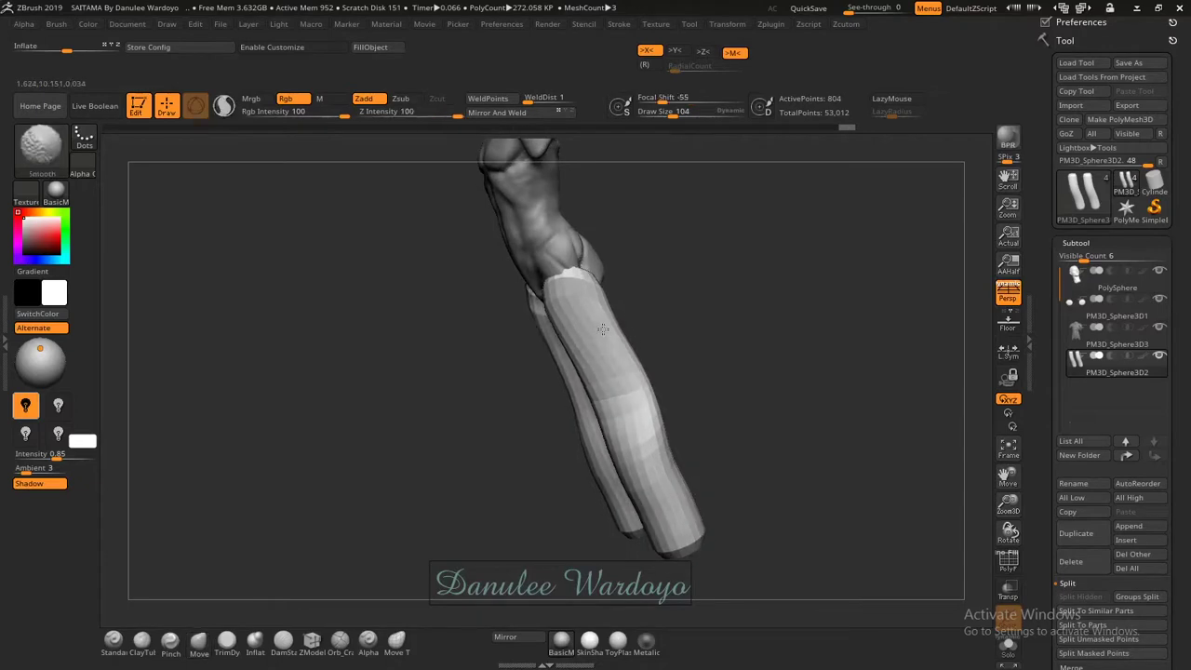
mouse_move(642, 410)
left_mouse_down("shift")
mouse_move(646, 434)
mouse_move(662, 435)
left_mouse_up("shift")
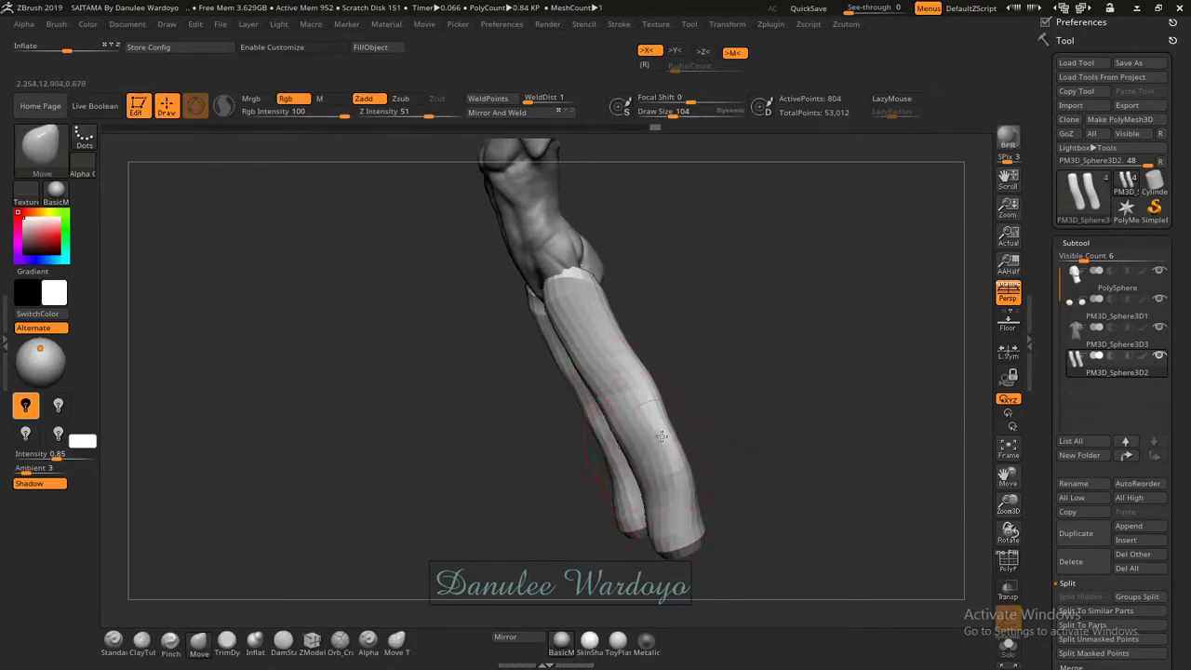
mouse_move(693, 491)
left_mouse_down()
mouse_move(704, 506)
mouse_move(701, 424)
mouse_move(675, 470)
mouse_move(650, 411)
left_mouse_up()
left_click_drag(689, 346, 631, 403)
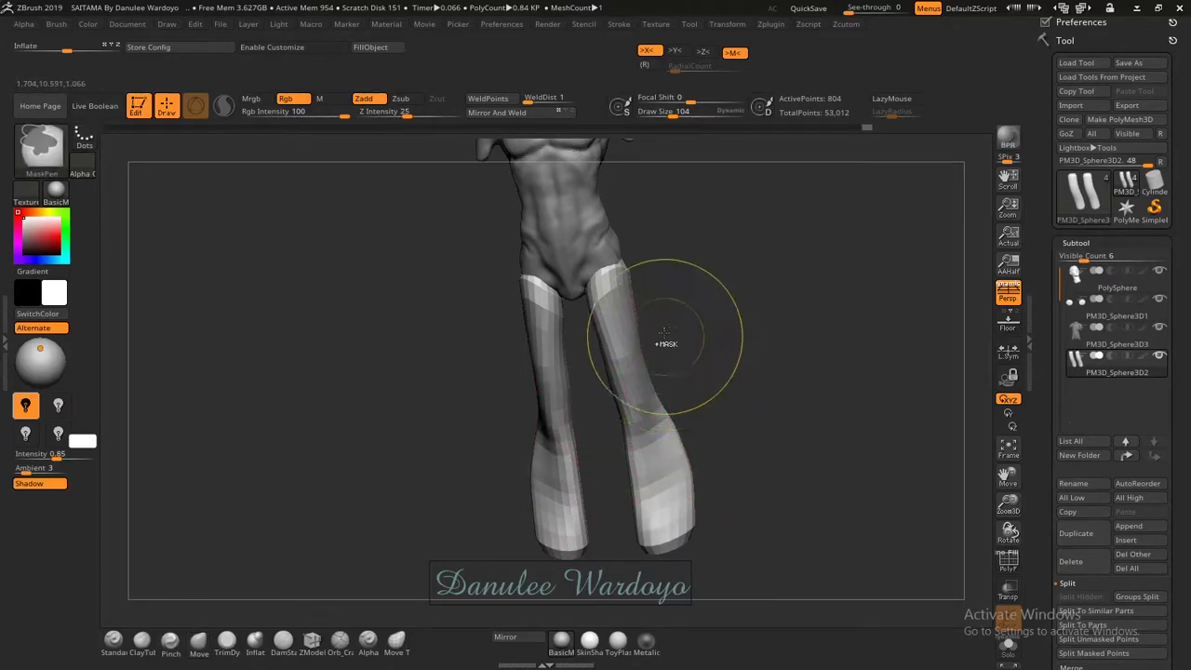
Slim the ankle bulges on both legs, checking them from side and front.
scroll(662, 382, "up", 3)
mouse_move(670, 395)
left_mouse_down()
mouse_move(694, 430)
mouse_move(642, 456)
left_mouse_up()
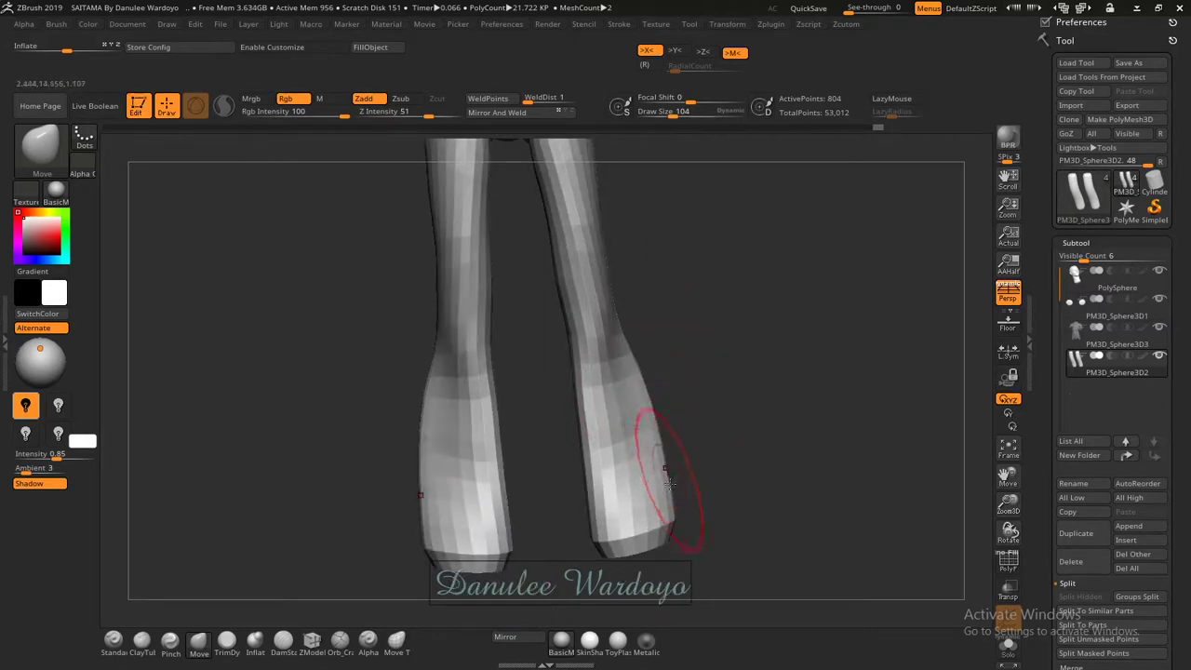
left_click_drag(662, 518, 652, 492)
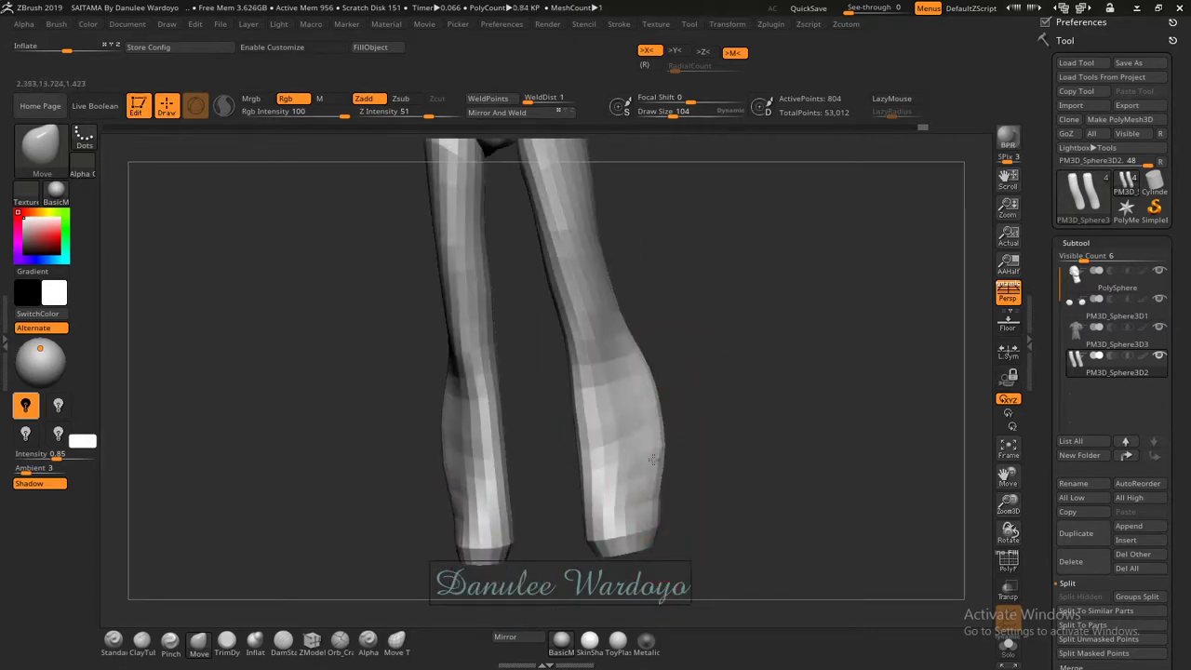
mouse_move(647, 441)
left_mouse_down()
mouse_move(638, 372)
mouse_move(638, 452)
mouse_move(652, 476)
mouse_move(638, 478)
mouse_move(662, 508)
left_mouse_up()
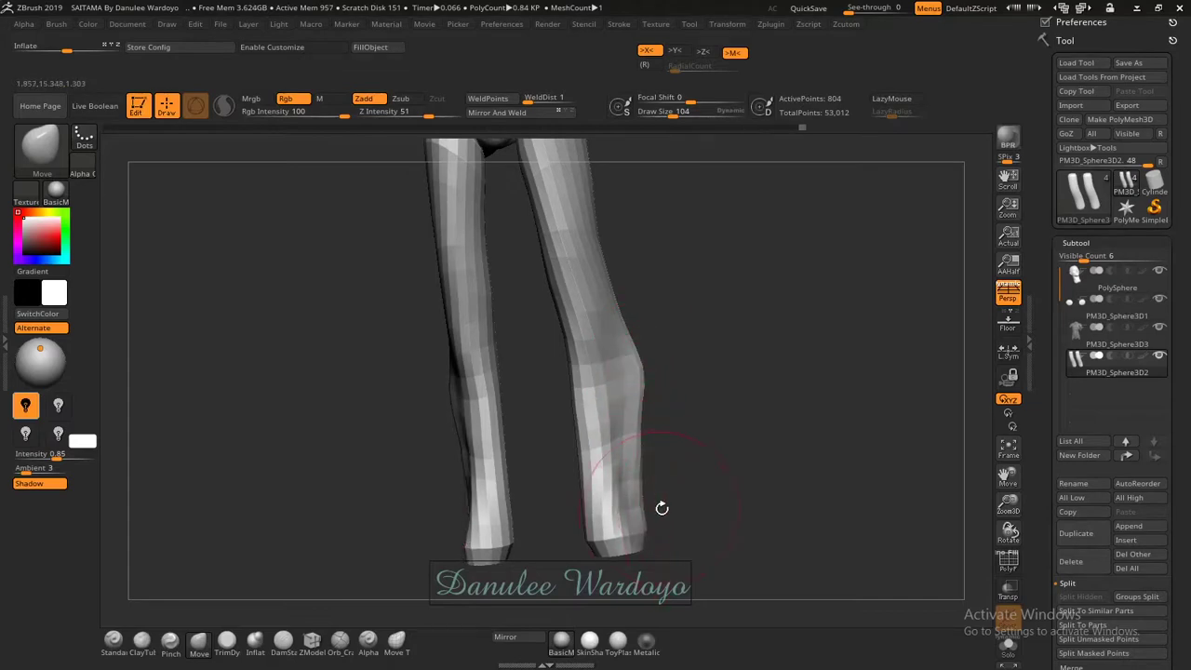
left_click_drag(684, 401, 598, 385)
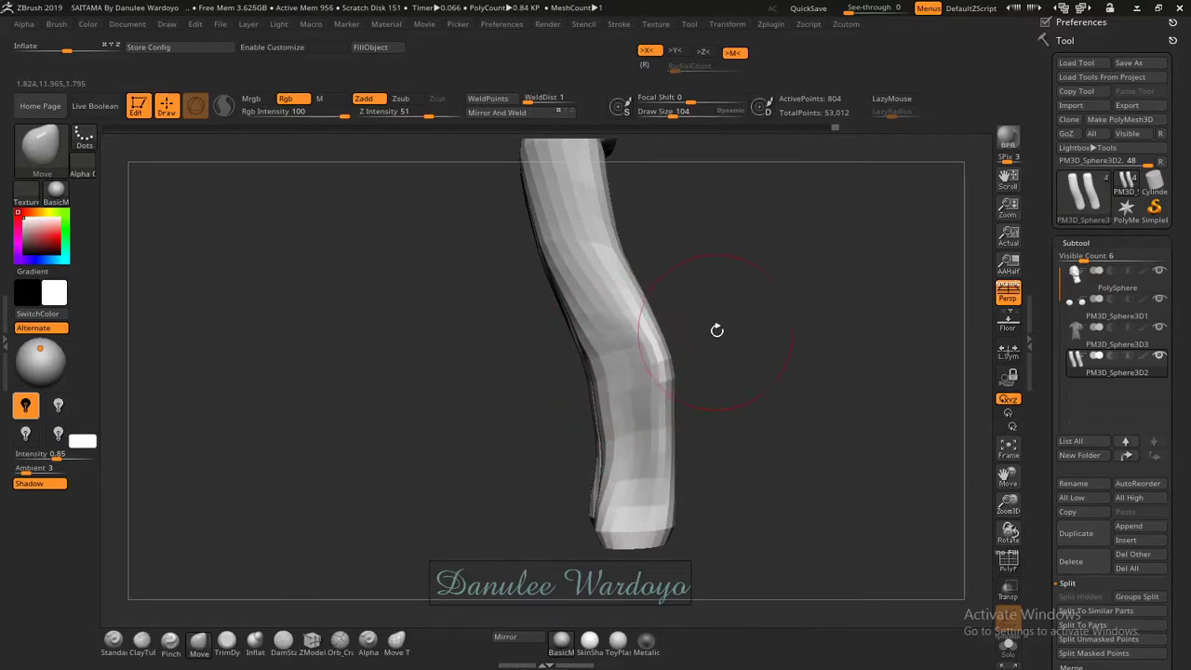
left_click_drag(715, 330, 645, 445)
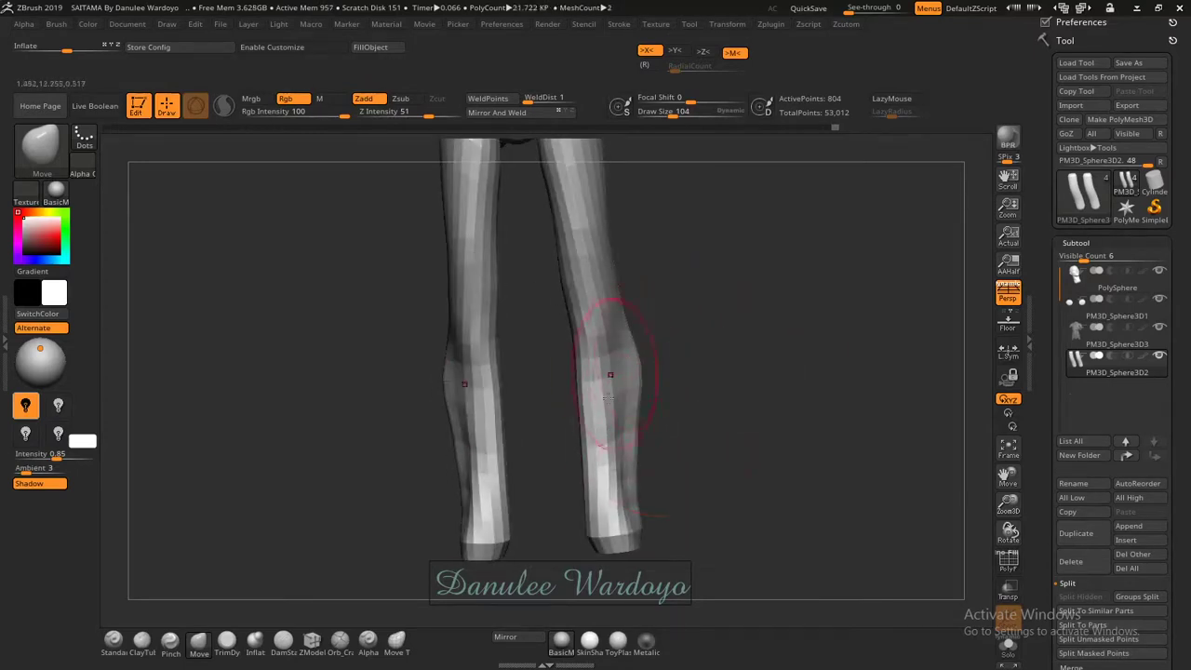
mouse_move(606, 394)
left_mouse_down()
mouse_move(652, 400)
mouse_move(624, 437)
mouse_move(628, 407)
left_mouse_up()
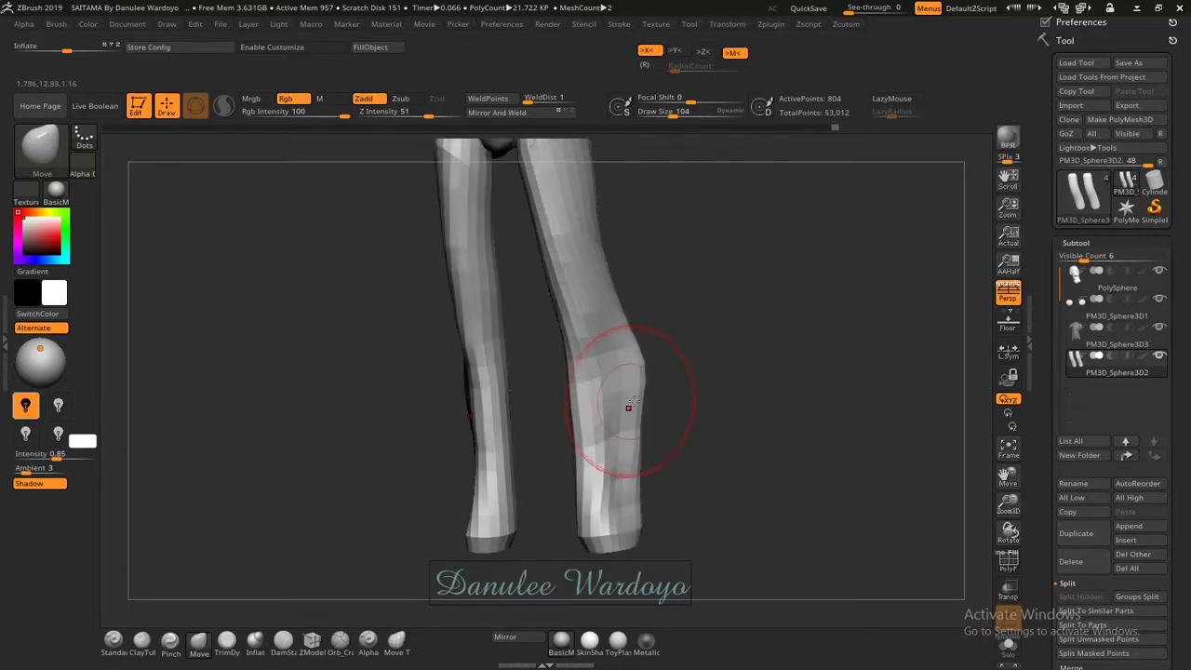
Switch to the Inflat brush and bulk up both shins from knee down.
key("b")
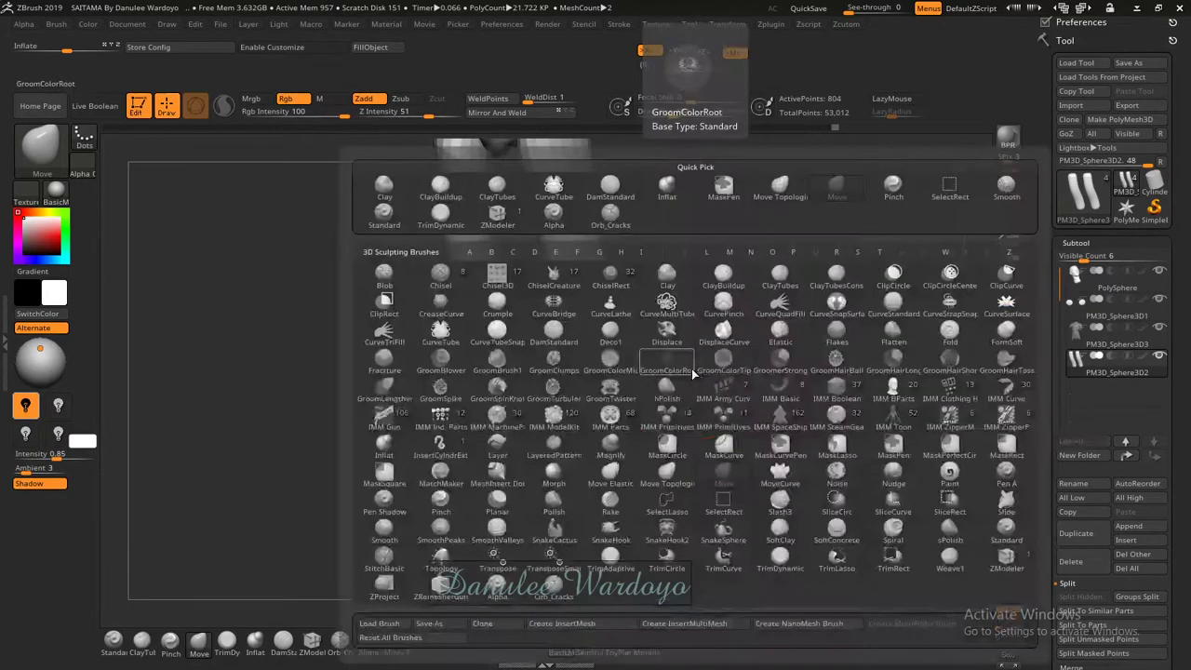
key("i")
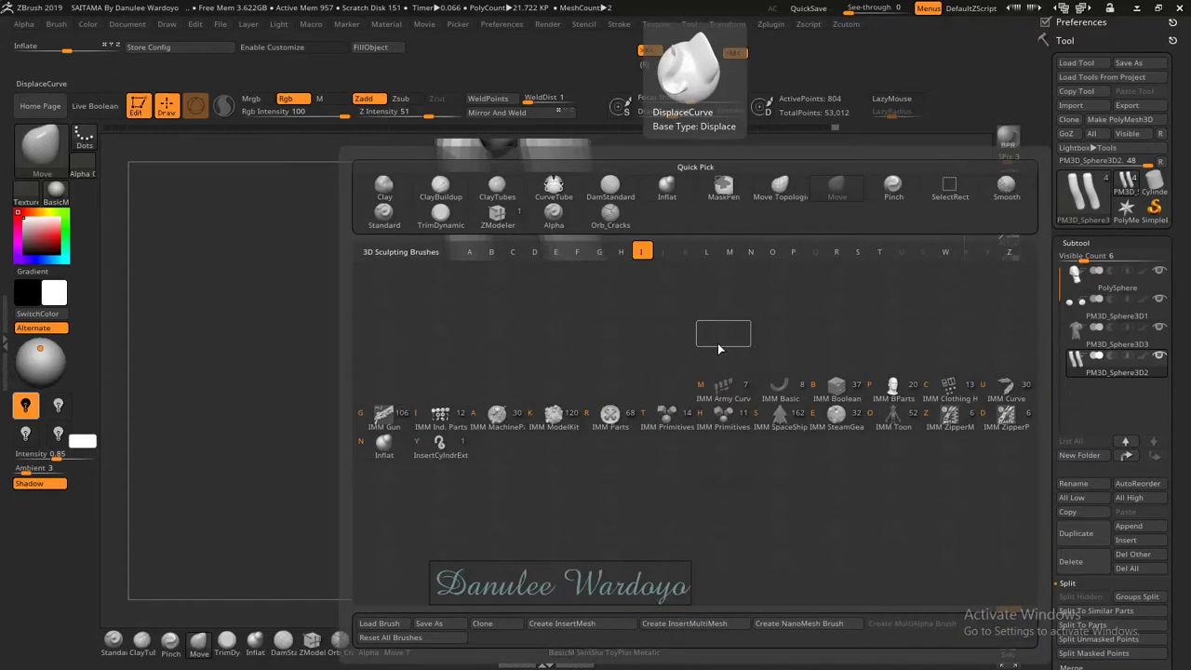
left_click(382, 460)
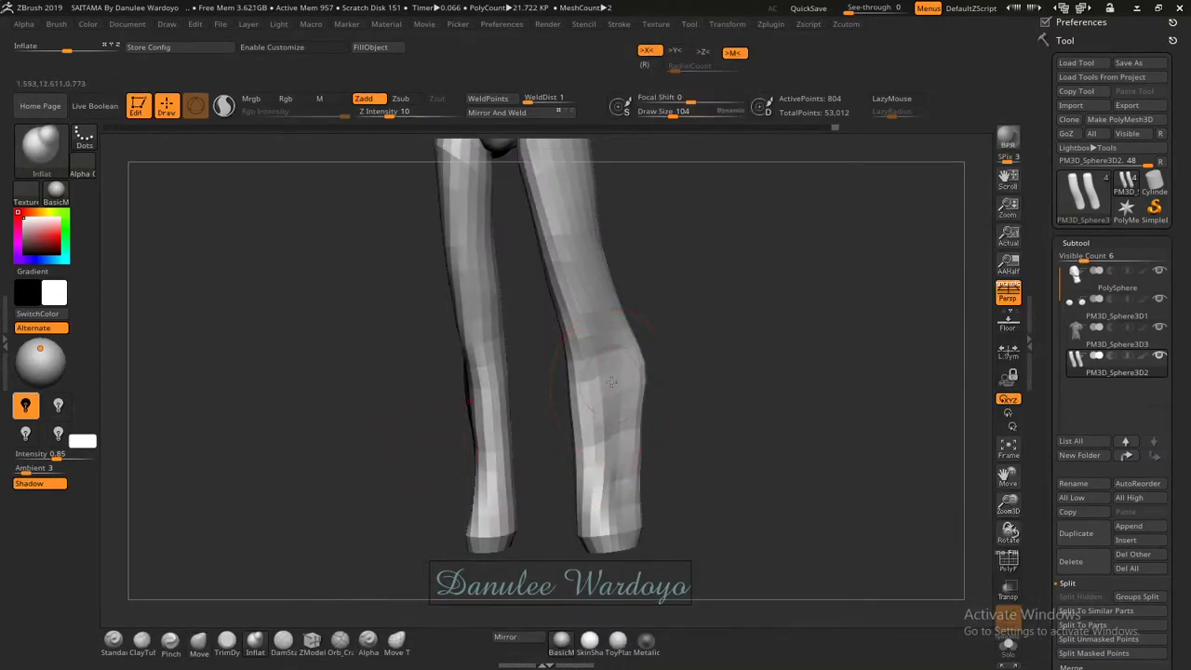
left_click_drag(610, 372, 613, 493)
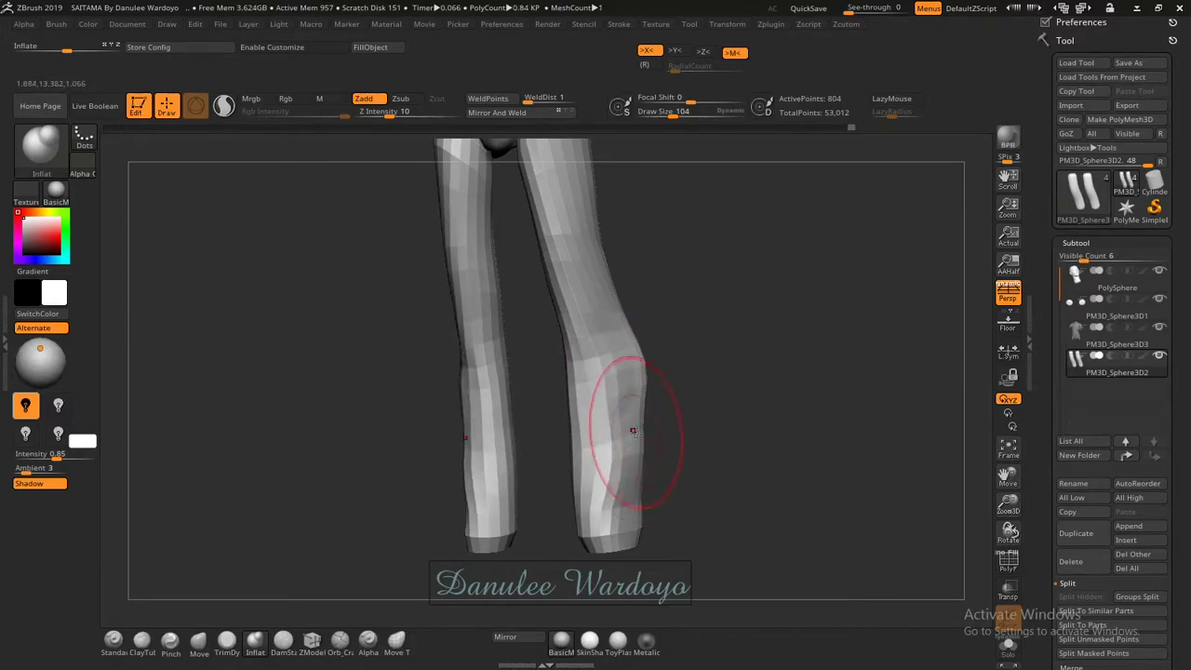
Return to the Move brush and shape the knee bend and calf bulge behind each knee.
key("b")
key("m")
key("v")
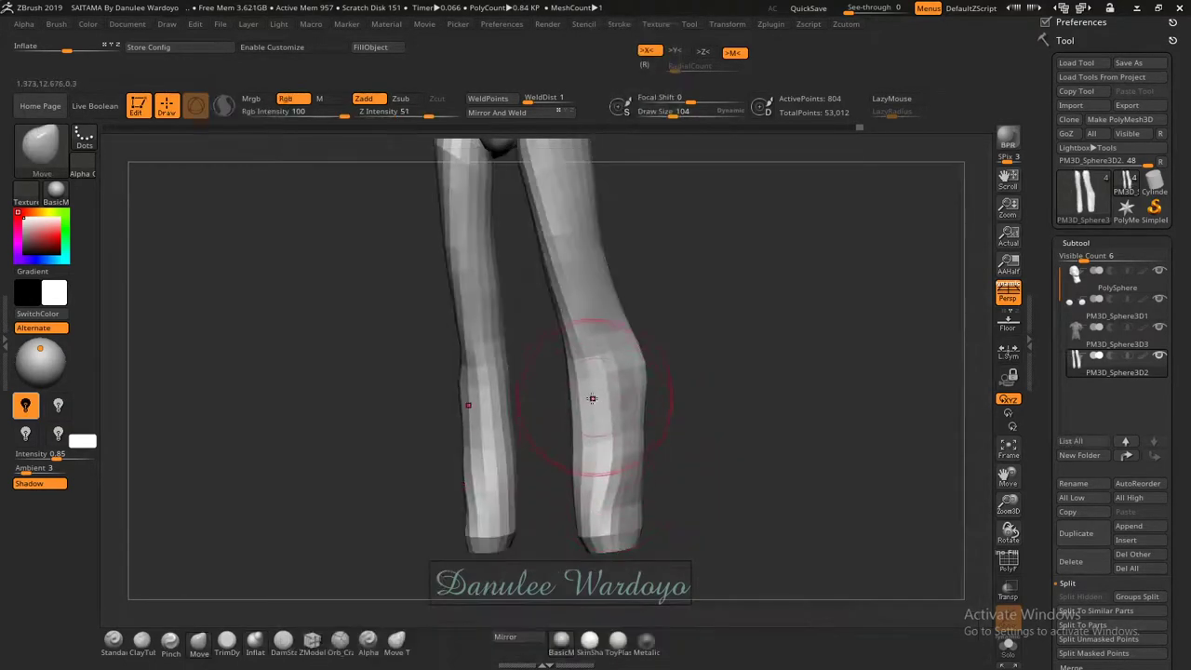
left_click_drag(634, 384, 592, 395)
left_click_drag(771, 374, 633, 364)
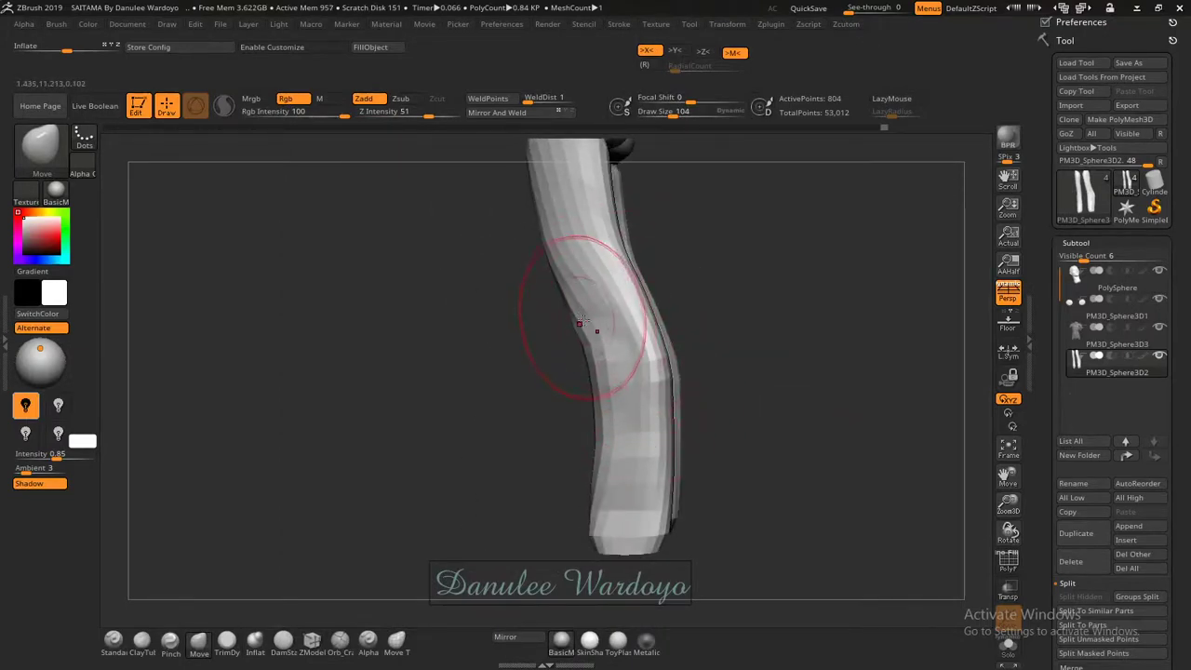
left_click_drag(626, 325, 603, 384)
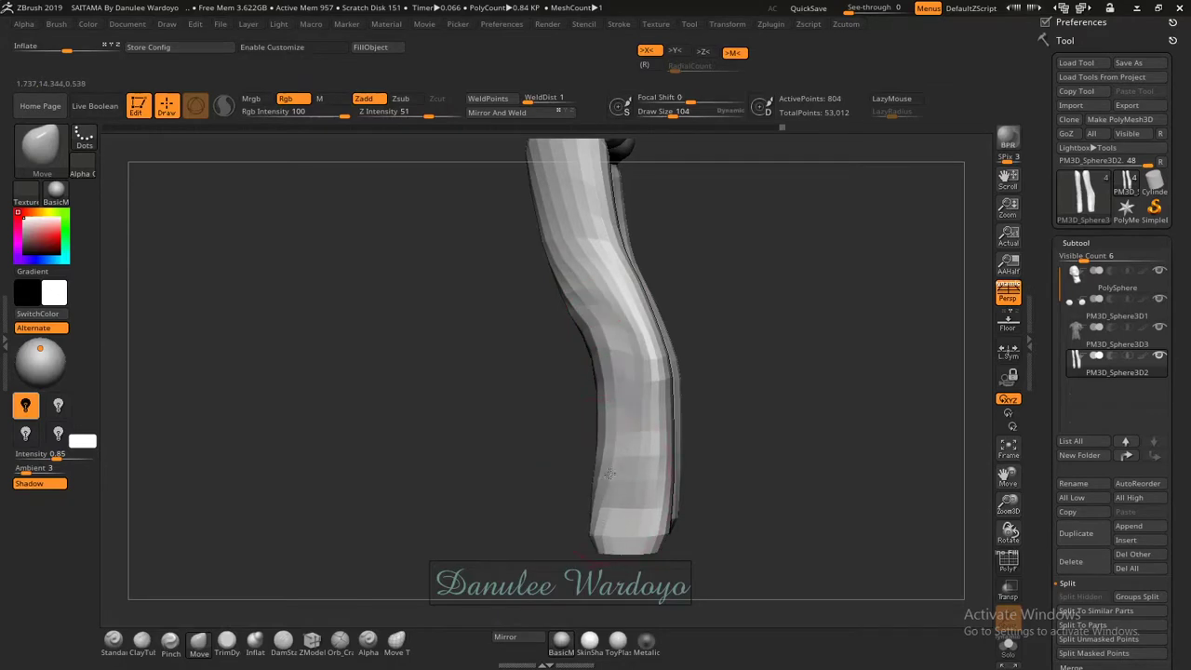
mouse_move(610, 474)
left_mouse_down()
mouse_move(657, 458)
mouse_move(640, 465)
mouse_move(629, 346)
mouse_move(611, 307)
mouse_move(650, 323)
mouse_move(658, 389)
left_mouse_up()
key("b")
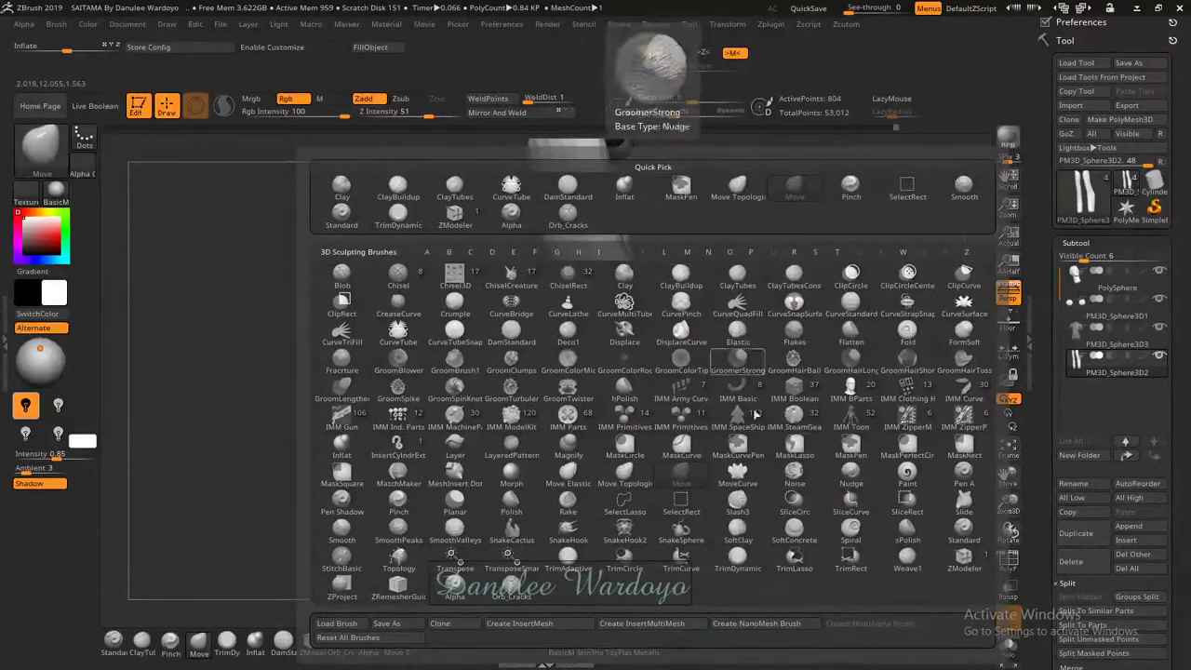
Select the Standard brush, add a light stroke on the lower legs, and turn LazyMouse off.
left_click(964, 530)
mouse_move(726, 279)
left_mouse_down()
mouse_move(614, 317)
mouse_move(619, 353)
left_mouse_up()
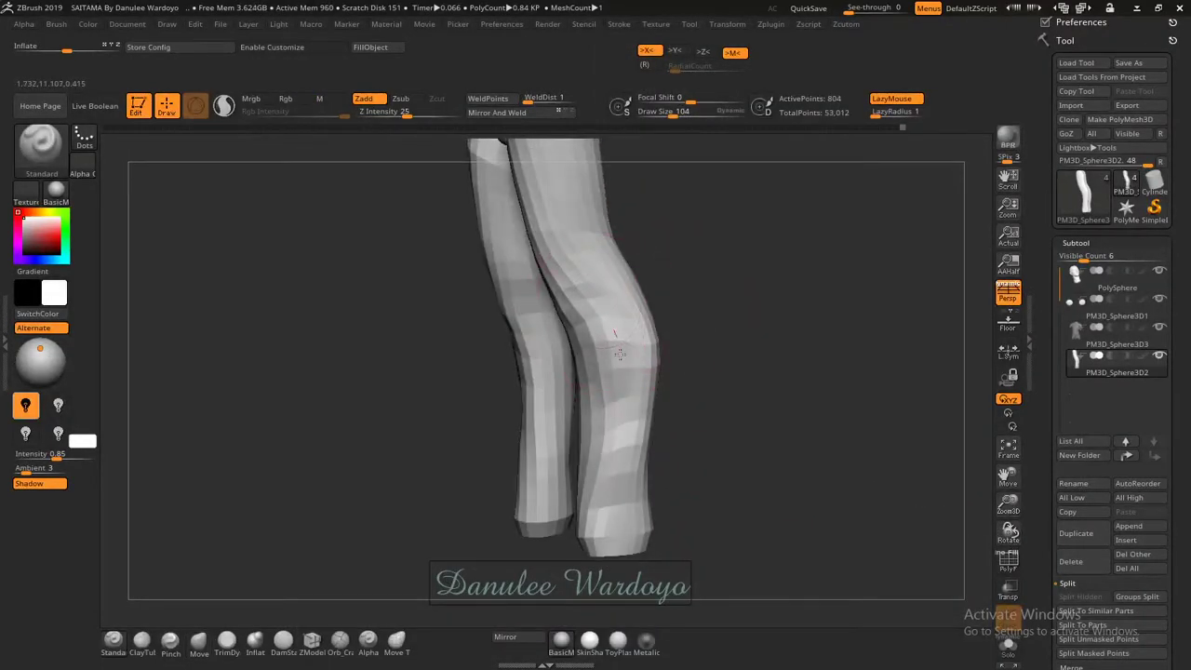
left_click_drag(616, 416, 611, 457)
left_click(905, 100)
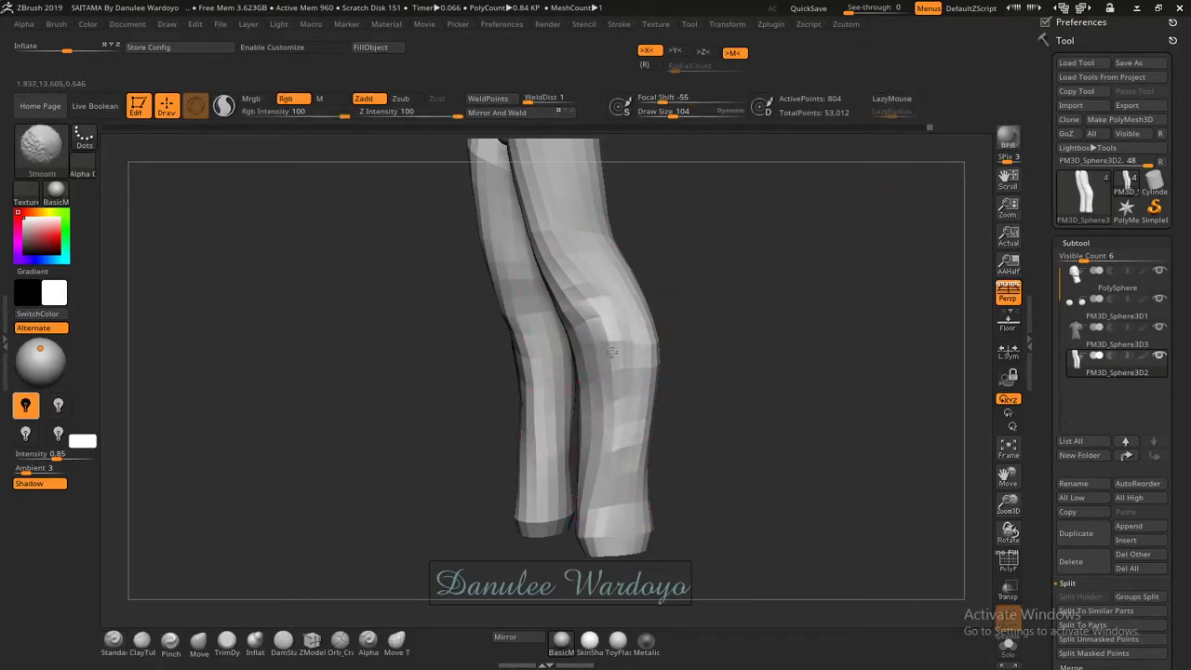
Shift-smooth the leg surfaces, orbiting to check them from the front and behind.
mouse_move(663, 377)
left_mouse_down()
mouse_move(685, 361)
mouse_move(613, 336)
left_mouse_up()
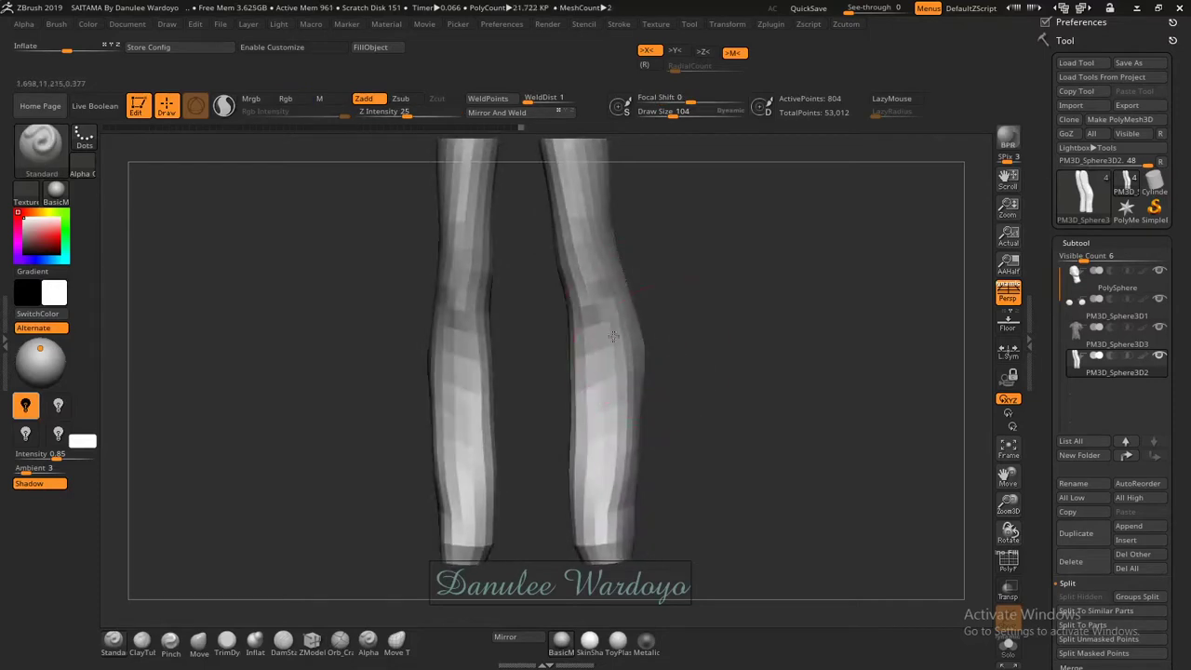
mouse_move(616, 482)
left_mouse_down()
mouse_move(588, 427)
mouse_move(578, 437)
left_mouse_up()
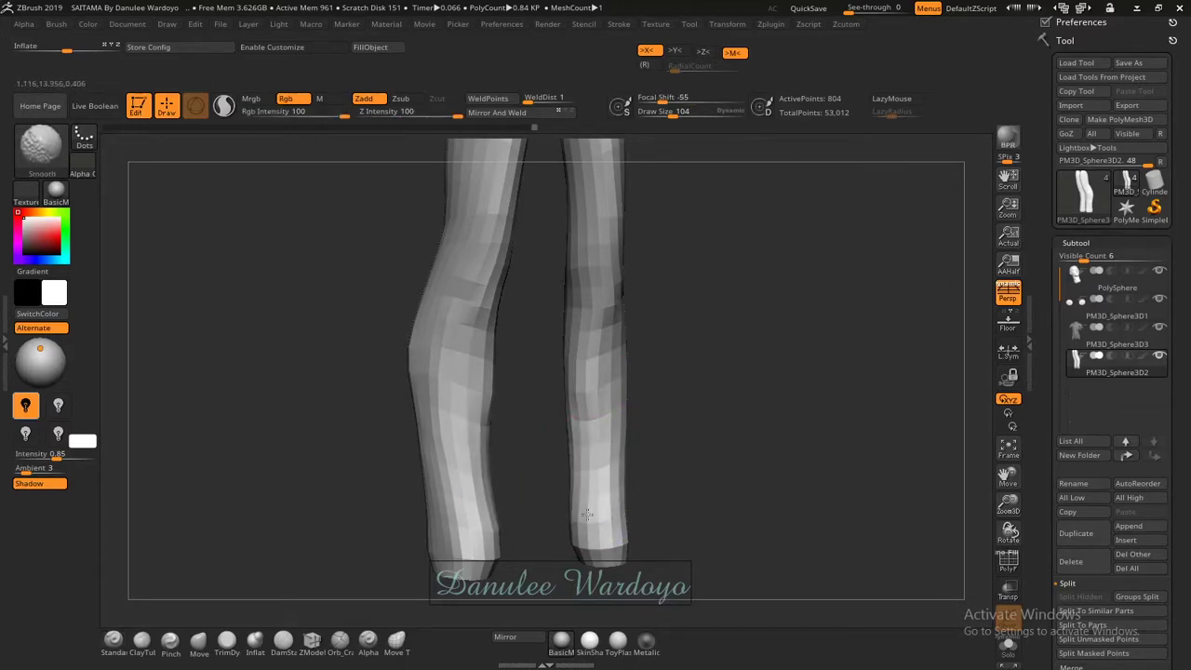
mouse_move(572, 465)
left_mouse_down()
mouse_move(676, 406)
mouse_move(648, 414)
left_mouse_up()
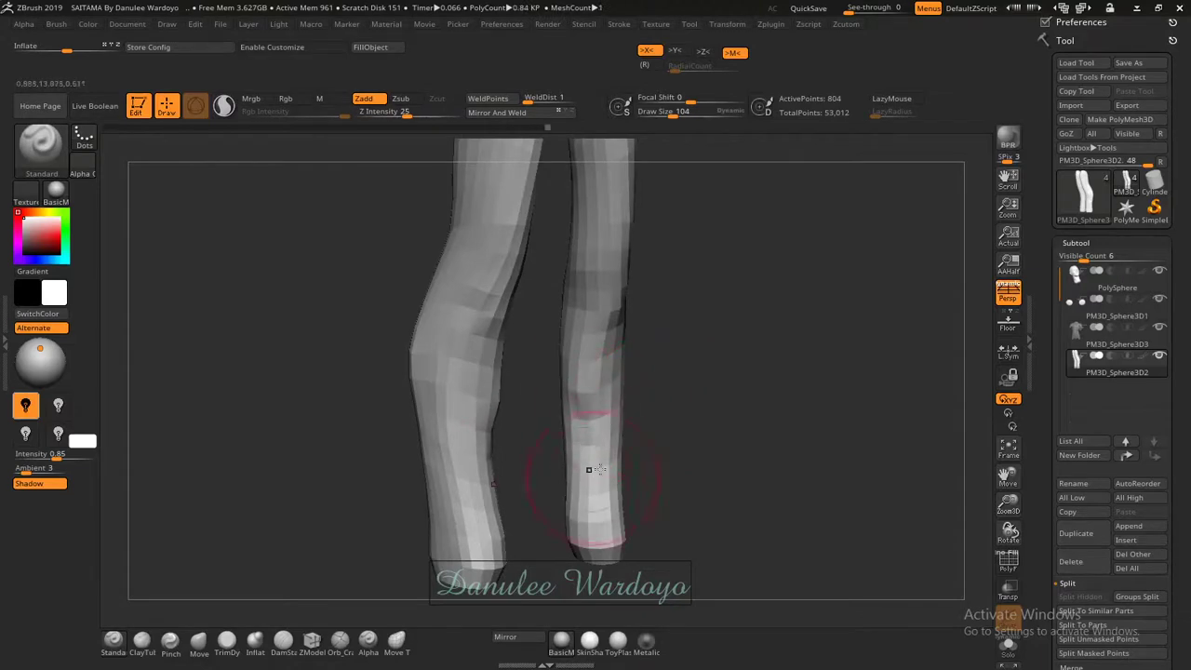
mouse_move(588, 469)
left_mouse_down()
mouse_move(633, 389)
mouse_move(606, 406)
mouse_move(612, 415)
mouse_move(596, 367)
left_mouse_up()
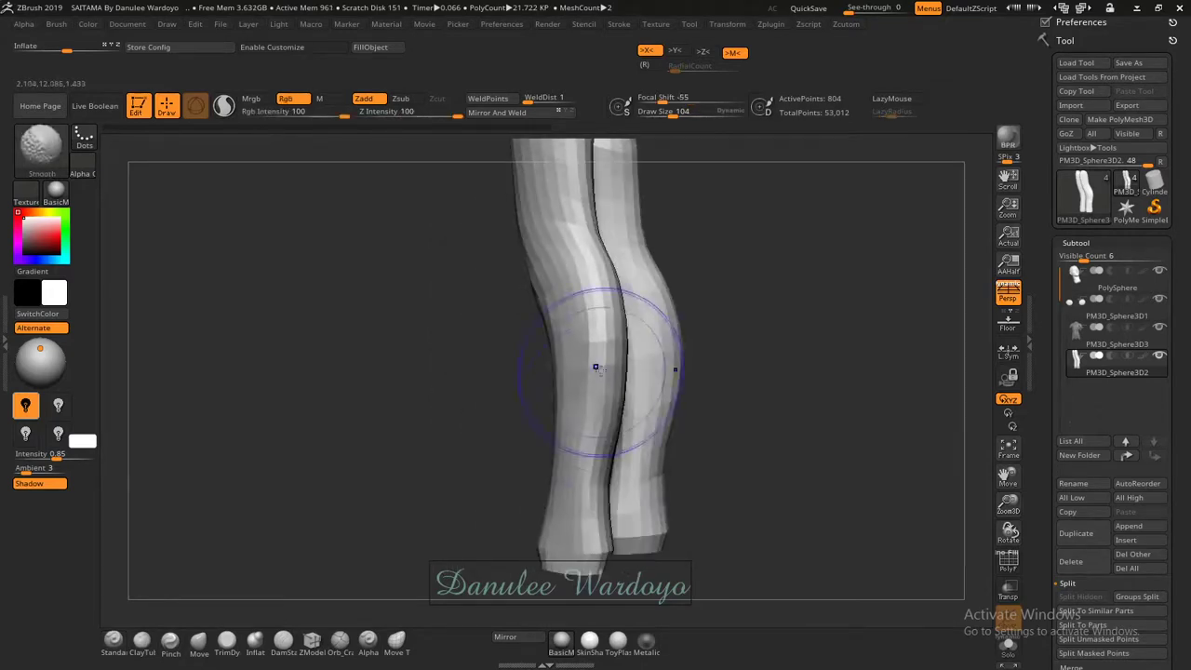
left_click_drag(589, 524, 577, 341, "shift")
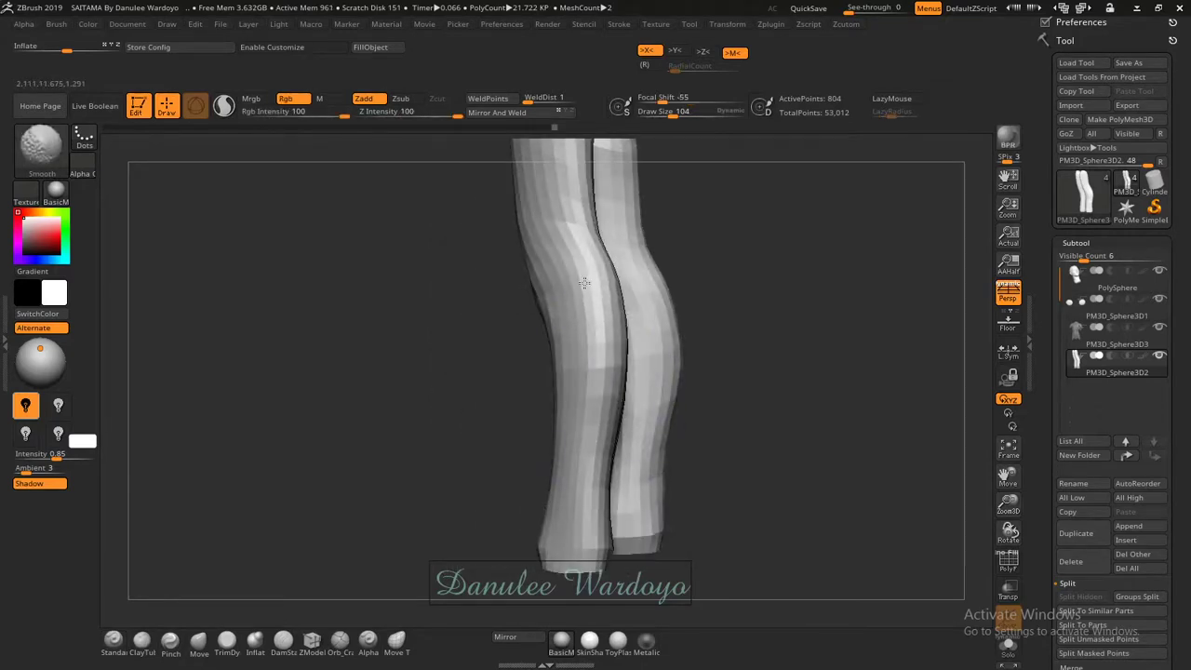
mouse_move(624, 288)
left_mouse_down()
mouse_move(720, 311)
mouse_move(638, 395)
left_mouse_up()
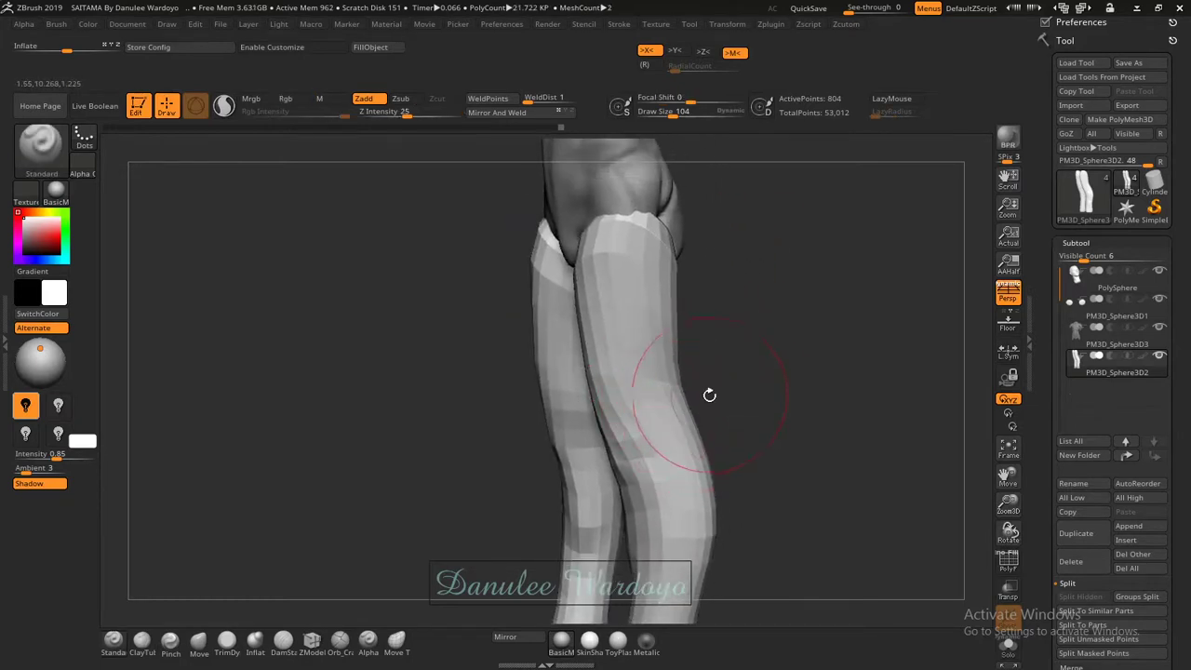
mouse_move(710, 394)
left_mouse_down()
mouse_move(689, 406)
mouse_move(700, 420)
mouse_move(712, 409)
mouse_move(691, 388)
mouse_move(705, 423)
mouse_move(723, 412)
left_mouse_up()
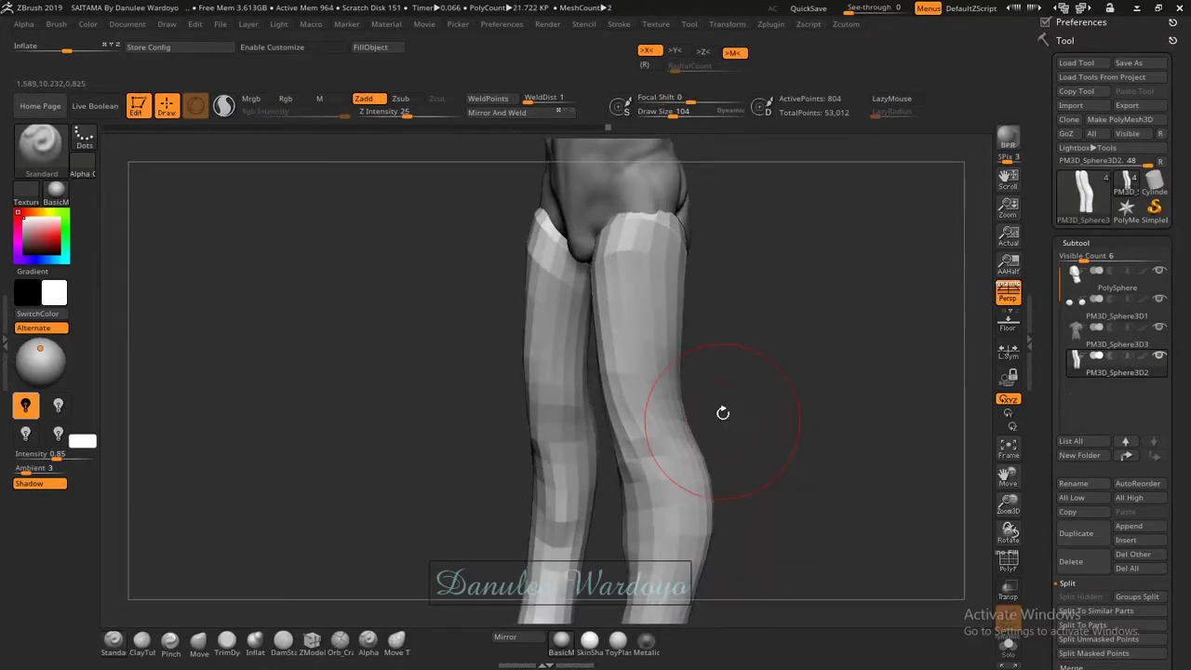
left_click_drag(723, 412, 681, 382)
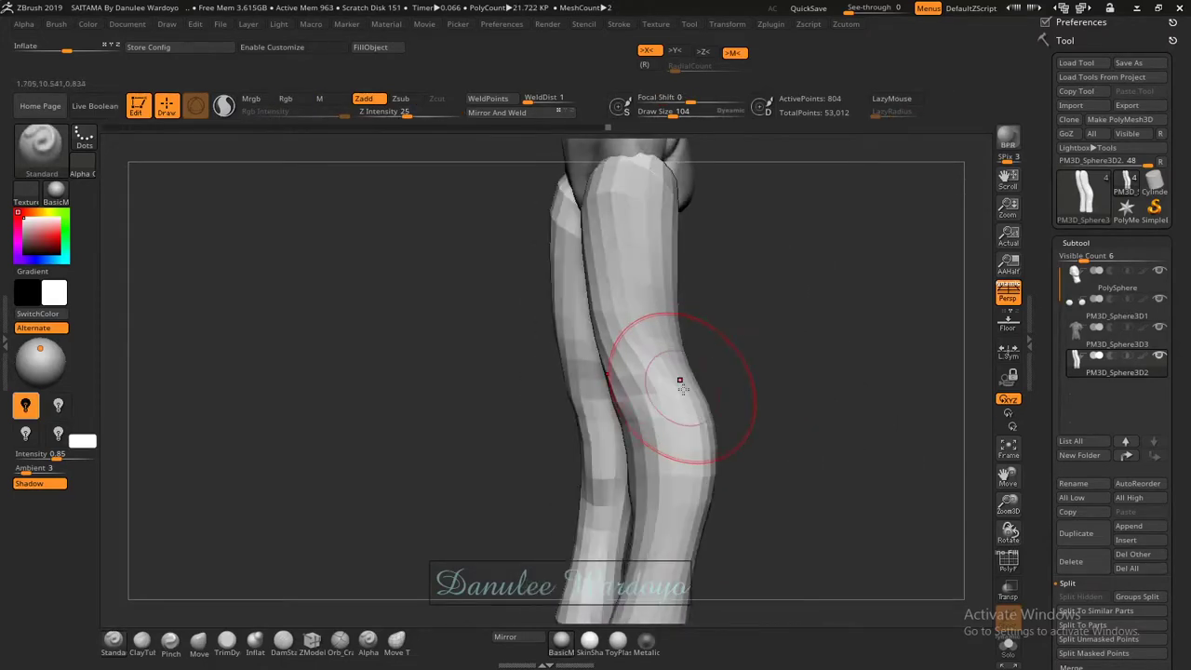
Switch to the Move brush and pull both knees lower from a rear view.
key("b")
key("m")
key("v")
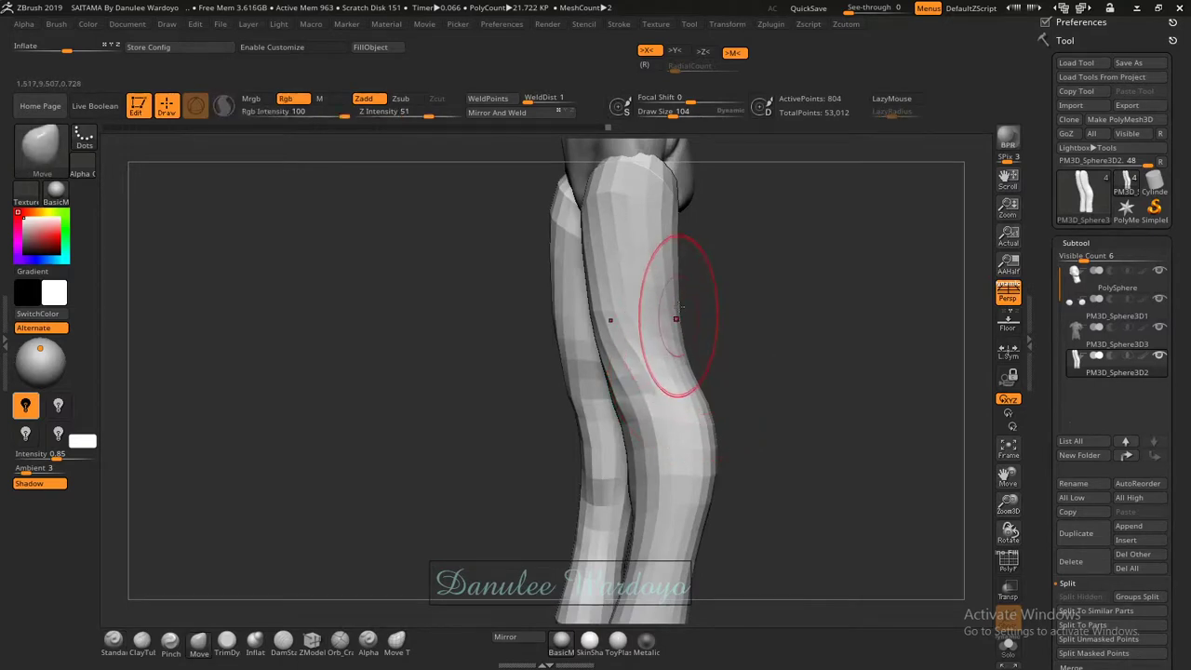
mouse_move(695, 242)
left_mouse_down()
mouse_move(713, 303)
mouse_move(682, 305)
mouse_move(664, 279)
left_mouse_up()
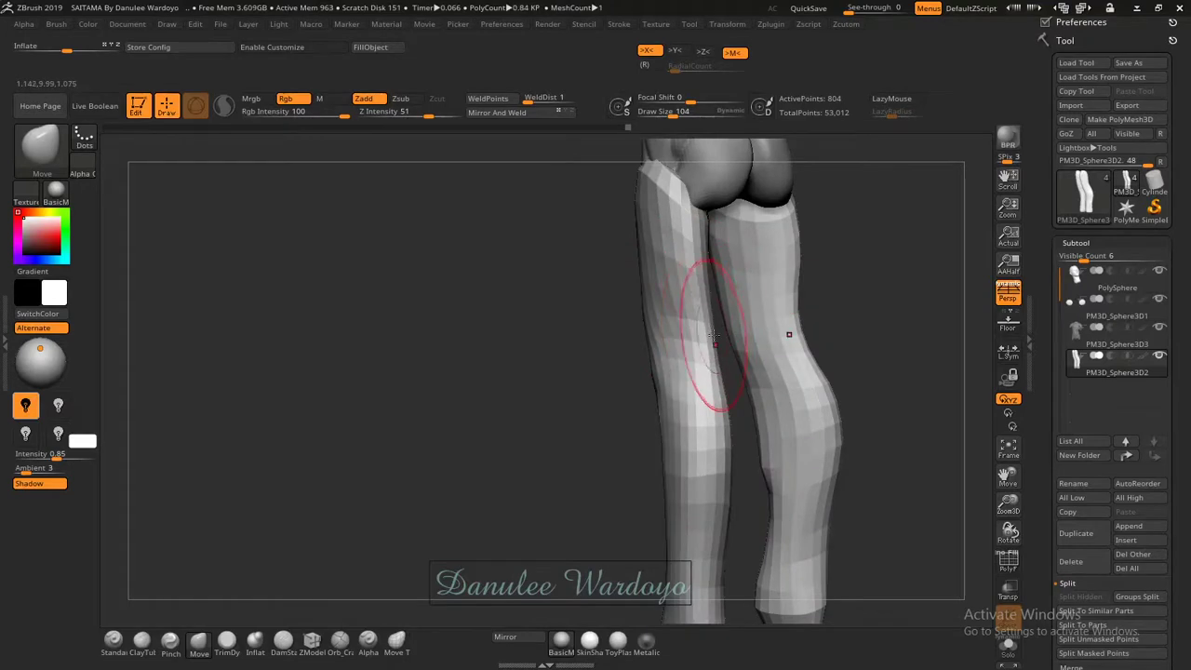
left_click_drag(705, 244, 716, 270)
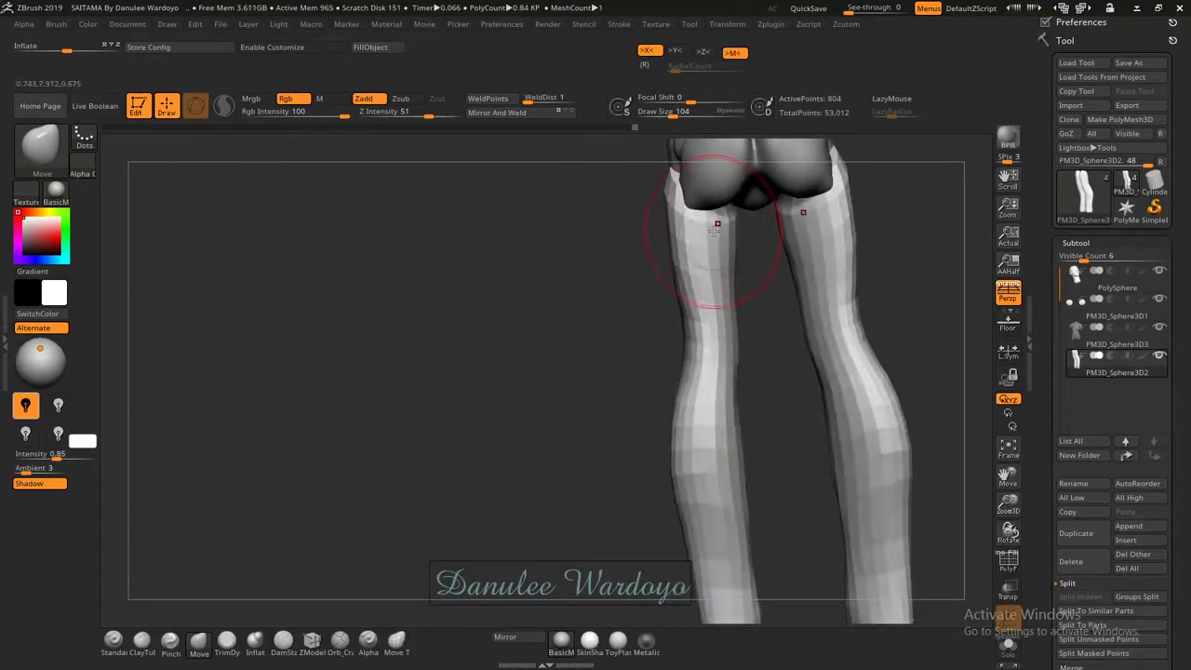
mouse_move(642, 363)
left_mouse_down()
mouse_move(855, 343)
mouse_move(819, 363)
left_mouse_up()
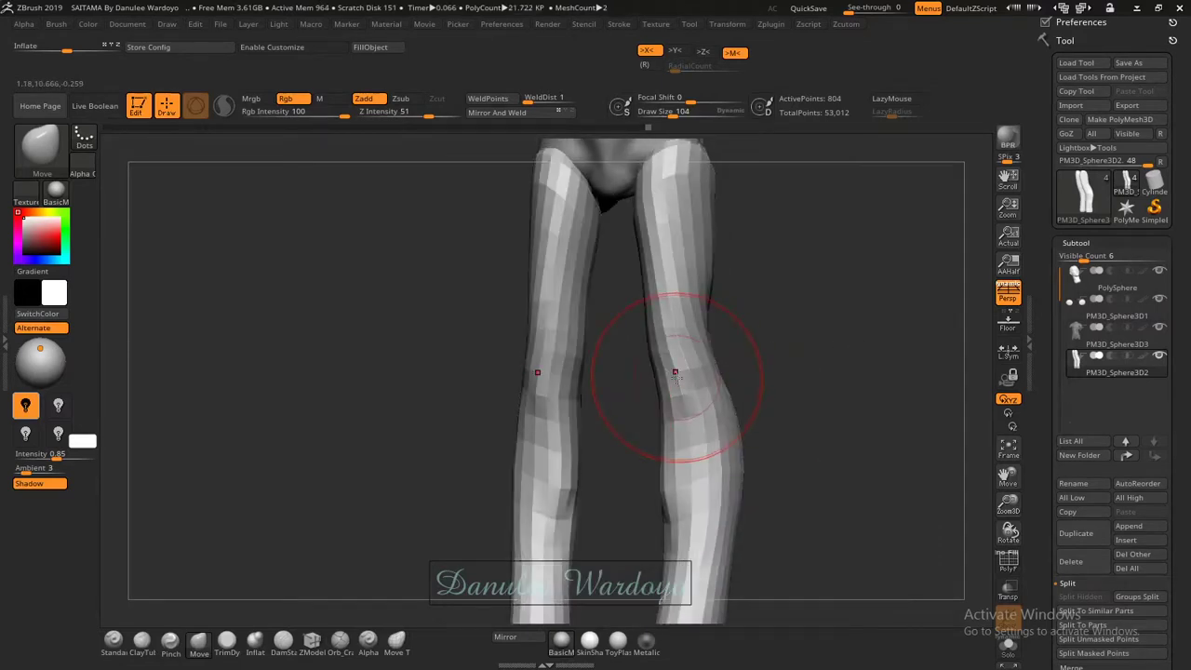
left_click_drag(676, 373, 672, 400)
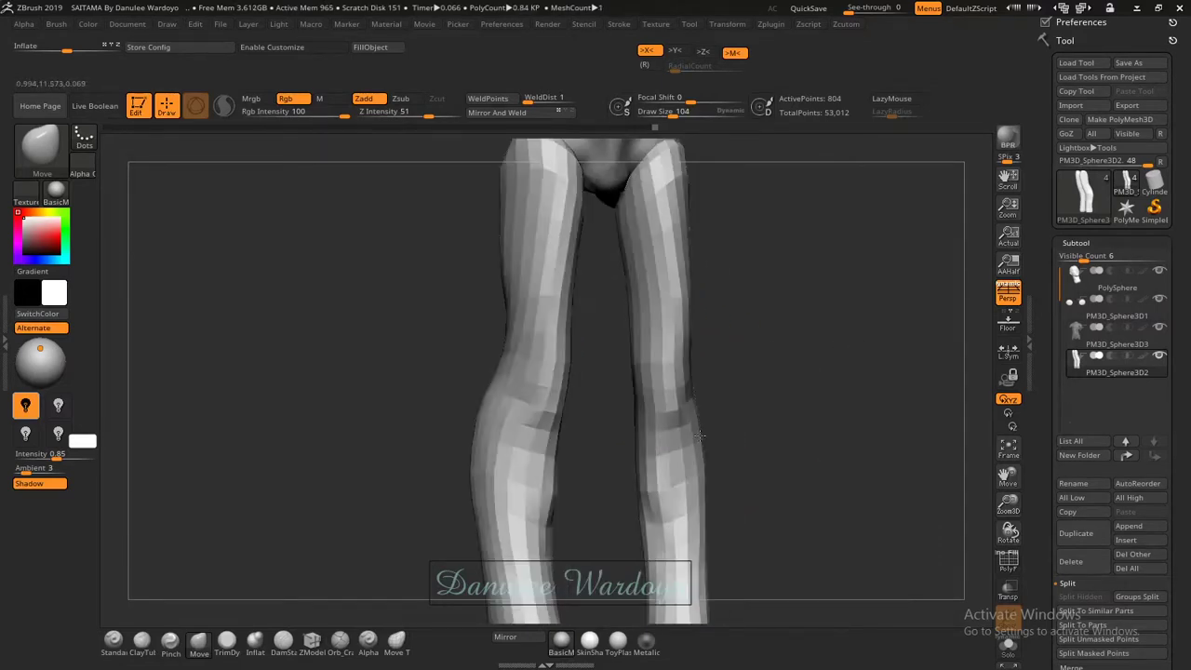
left_click_drag(666, 491, 682, 443)
Push the buttocks outward and bulge the backs of the thighs.
mouse_move(682, 443)
right_mouse_down()
mouse_move(714, 447)
mouse_move(697, 343)
right_mouse_up()
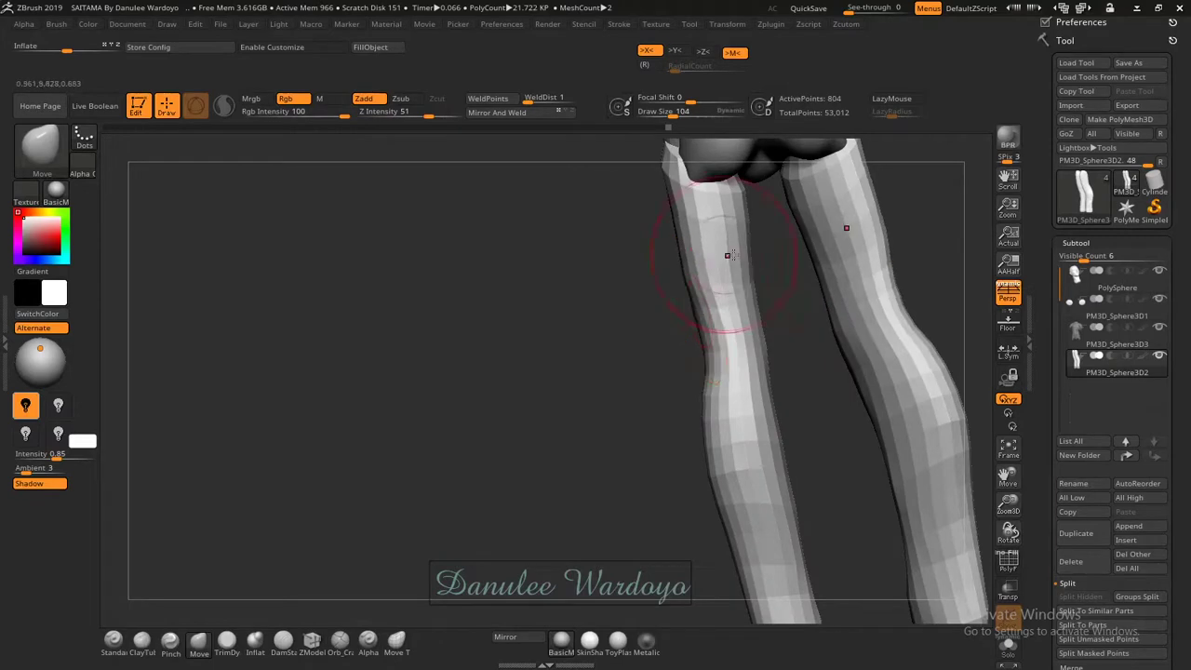
right_click_drag(738, 219, 745, 319)
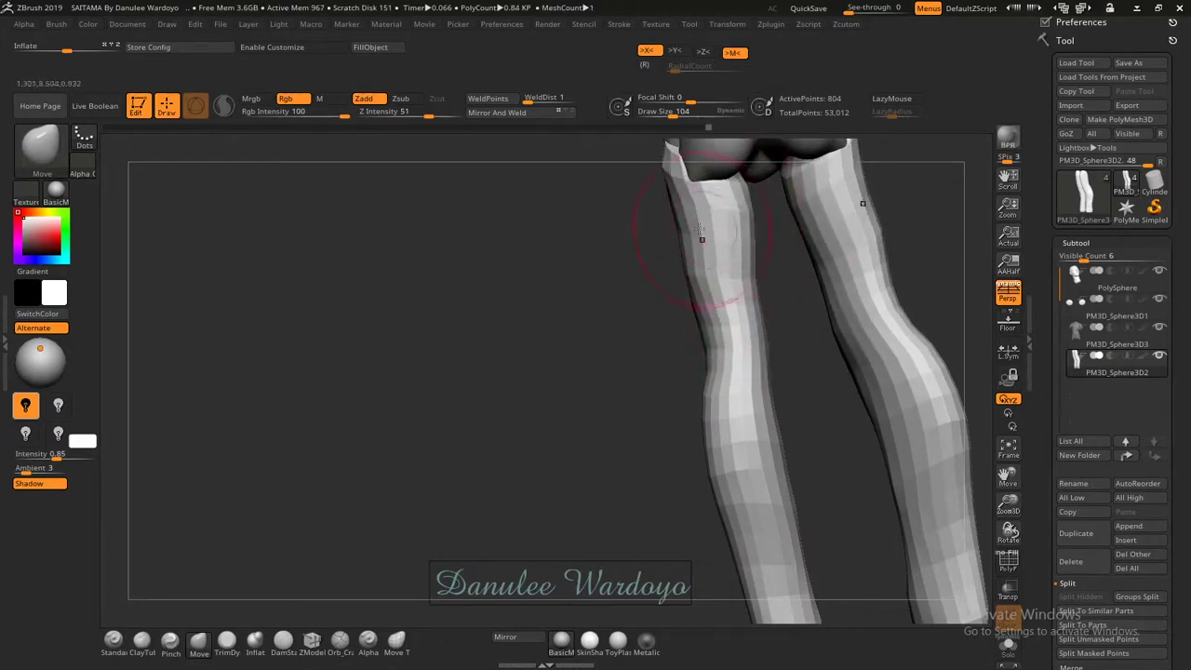
mouse_move(696, 235)
right_mouse_down()
mouse_move(672, 149)
mouse_move(698, 223)
mouse_move(649, 280)
right_mouse_up()
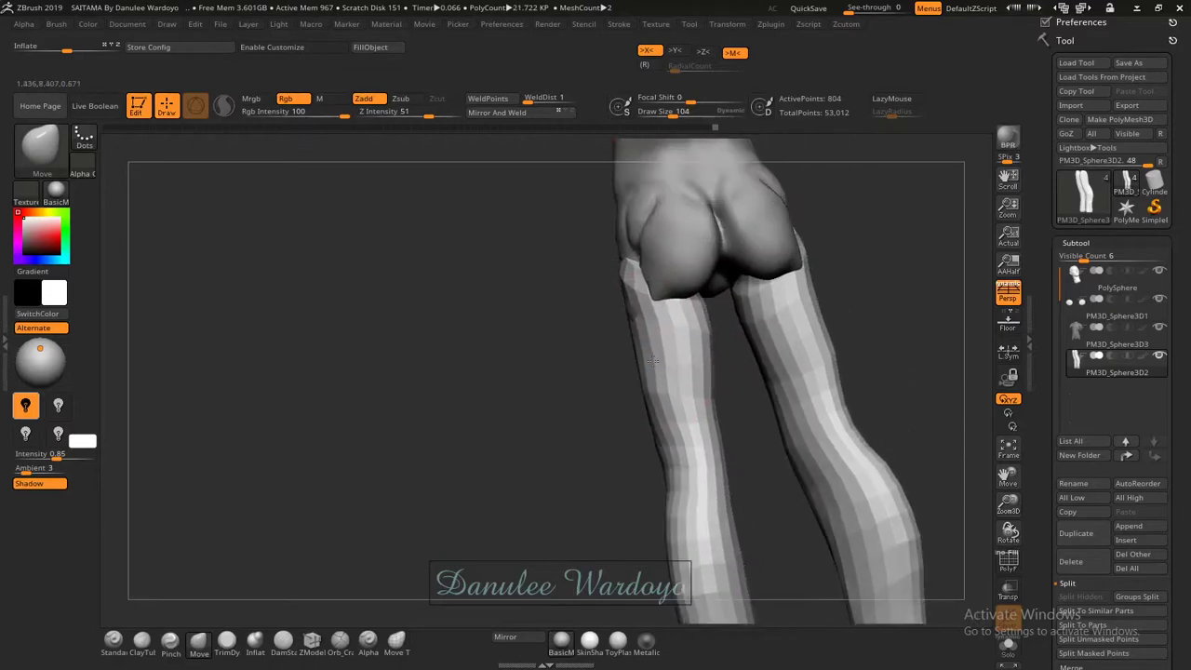
left_click_drag(649, 279, 636, 268)
mouse_move(630, 267)
right_mouse_down()
mouse_move(692, 269)
mouse_move(578, 271)
right_mouse_up()
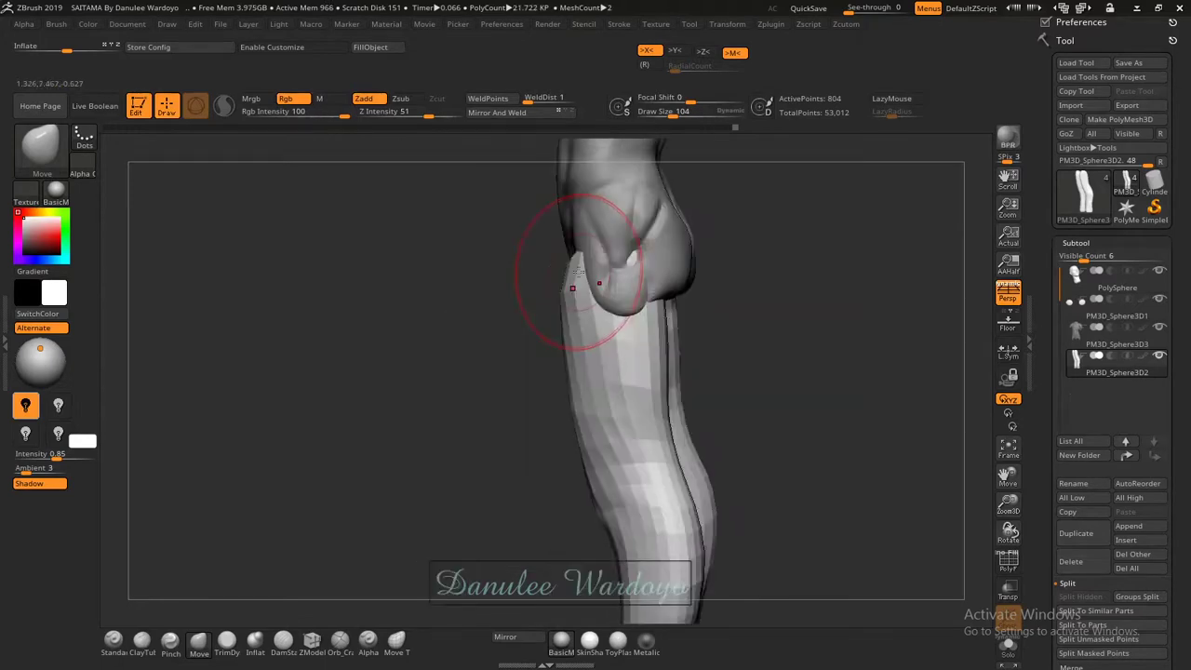
mouse_move(577, 272)
left_mouse_down()
mouse_move(577, 326)
mouse_move(652, 279)
left_mouse_up()
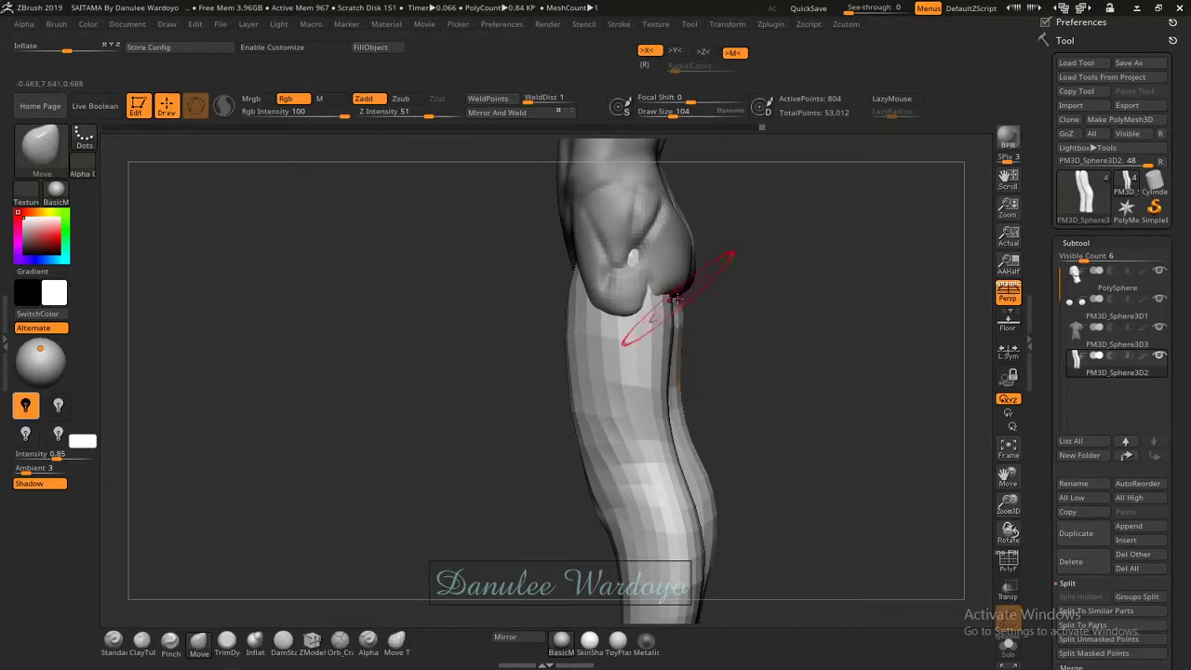
mouse_move(623, 344)
left_mouse_down()
mouse_move(673, 328)
mouse_move(649, 462)
mouse_move(689, 447)
mouse_move(580, 452)
mouse_move(615, 494)
mouse_move(625, 535)
left_mouse_up()
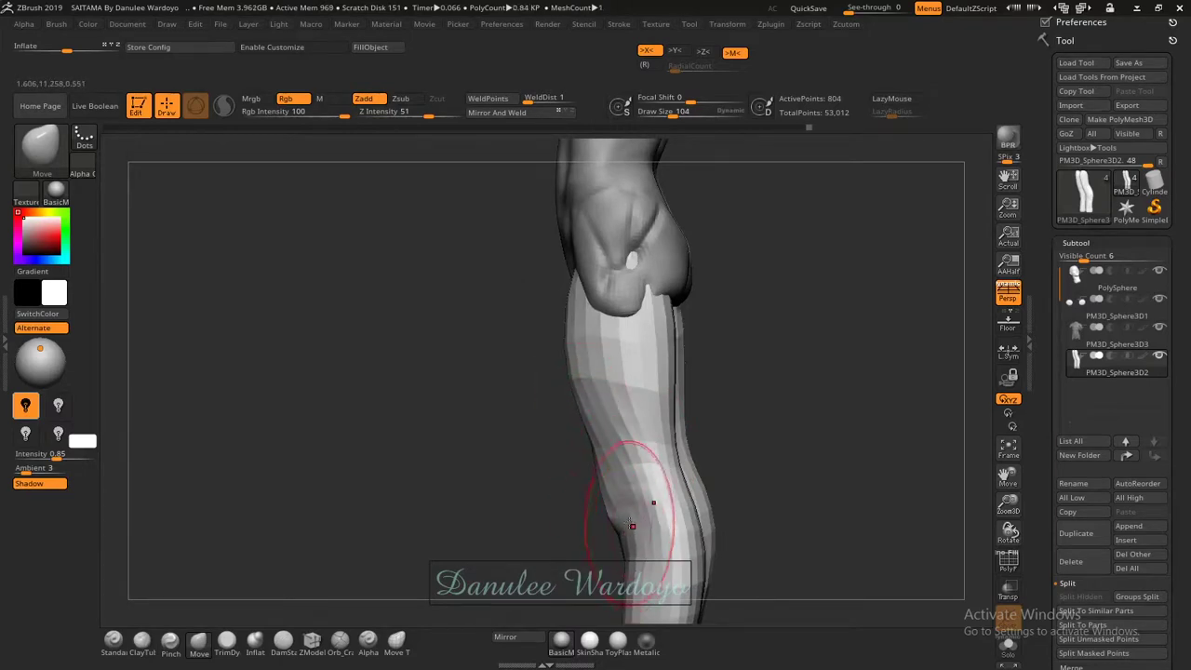
Pull the shins into shape below the knee and smooth their faceted surfaces.
mouse_move(596, 495)
left_mouse_down()
mouse_move(705, 491)
mouse_move(572, 505)
mouse_move(601, 527)
left_mouse_up()
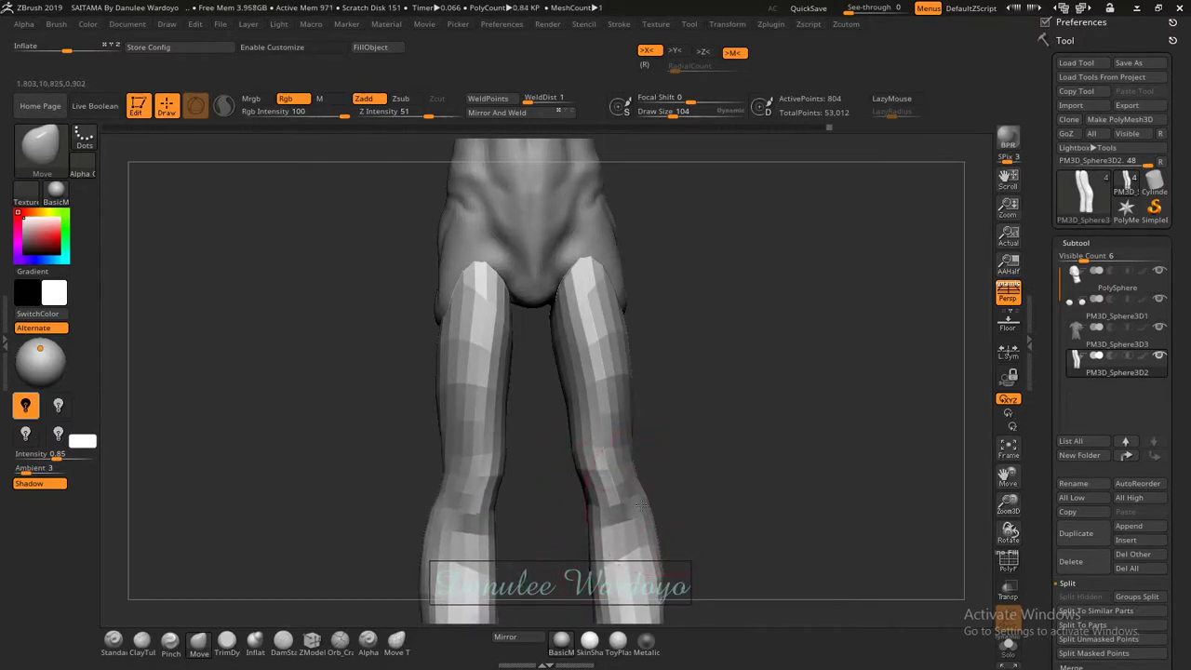
left_click_drag(707, 505, 651, 465)
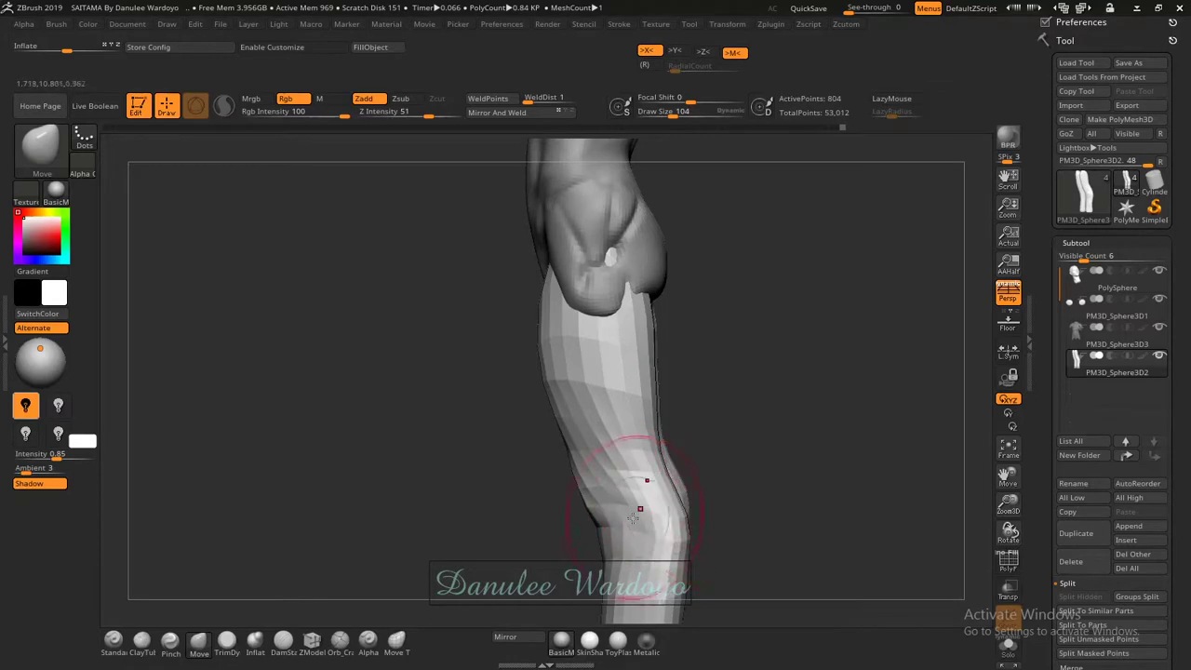
left_click_drag(633, 517, 624, 554)
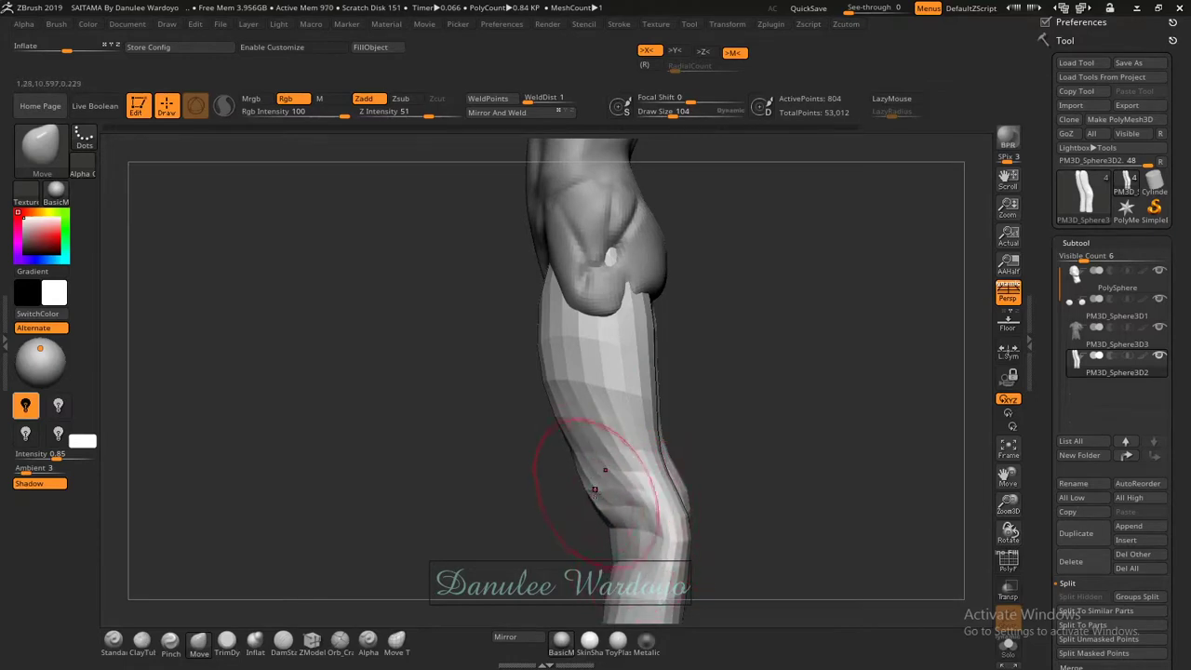
mouse_move(739, 413)
left_mouse_down()
mouse_move(692, 461)
mouse_move(642, 465)
mouse_move(677, 468)
mouse_move(613, 467)
left_mouse_up()
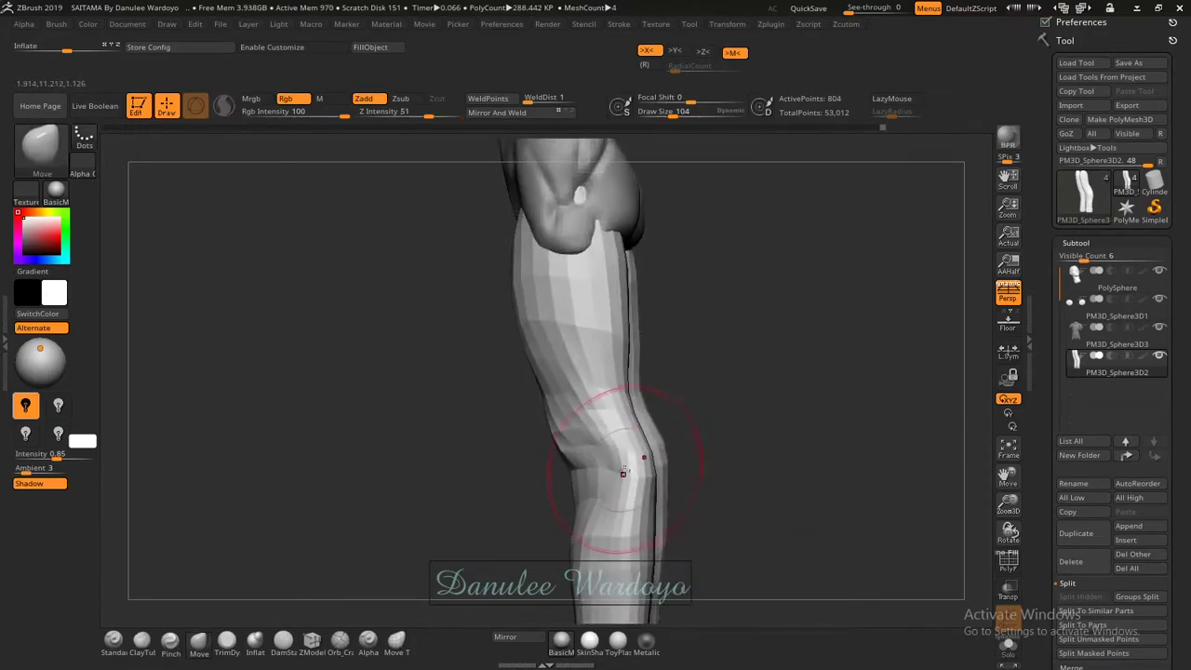
mouse_move(581, 405)
left_mouse_down("shift")
mouse_move(586, 491)
mouse_move(704, 475)
mouse_move(642, 466)
left_mouse_up("shift")
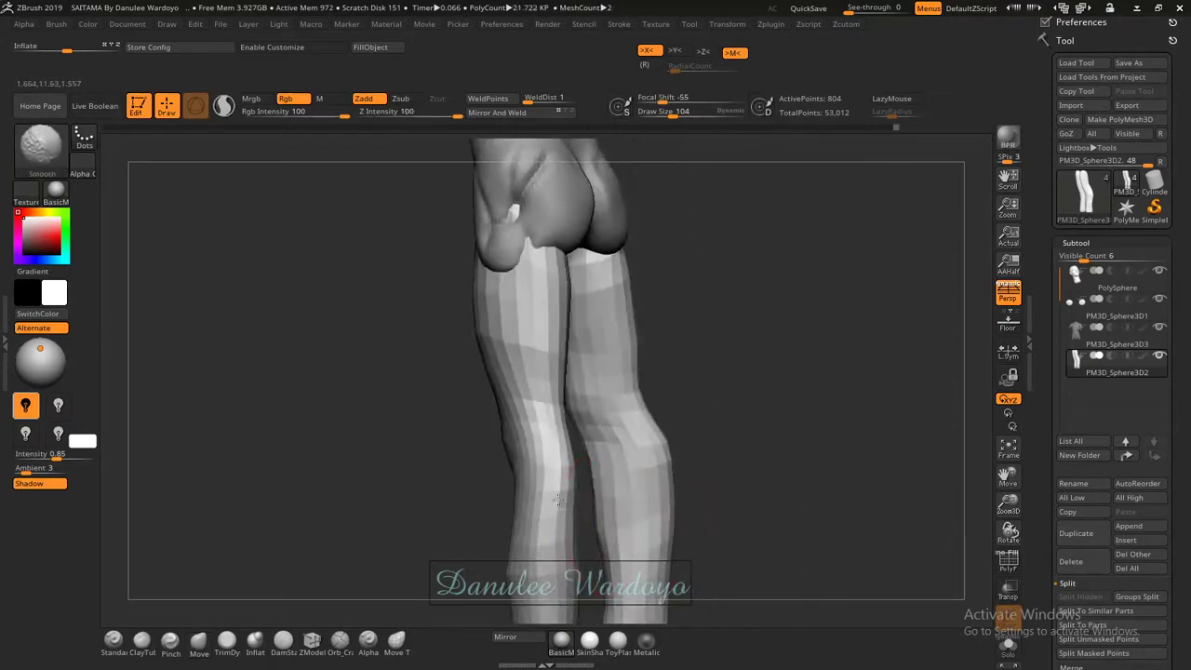
mouse_move(660, 418)
left_mouse_down("shift")
mouse_move(663, 493)
mouse_move(563, 581)
left_mouse_up("shift")
left_click_drag(660, 373, 598, 387)
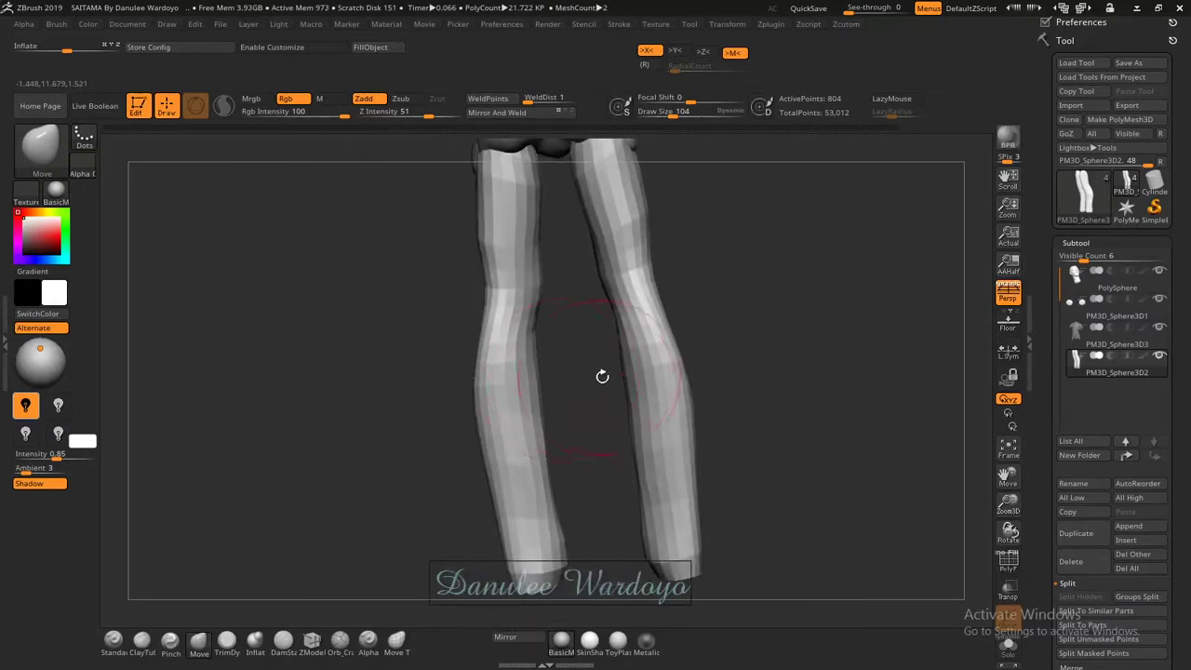
Add a light Standard-brush stroke over the shins.
key("b")
key("s")
key("t")
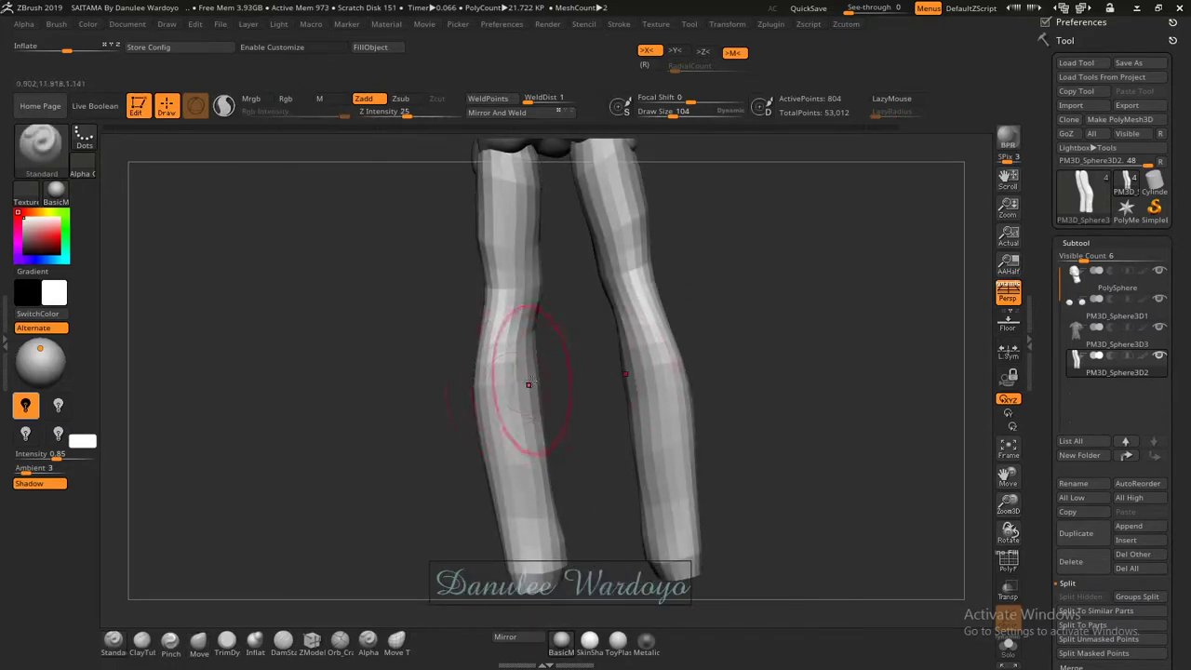
mouse_move(519, 375)
left_mouse_down()
mouse_move(513, 400)
mouse_move(540, 469)
left_mouse_up()
Smooth the leg meshes and lower right shin, then frame the whole figure front-on.
key("b")
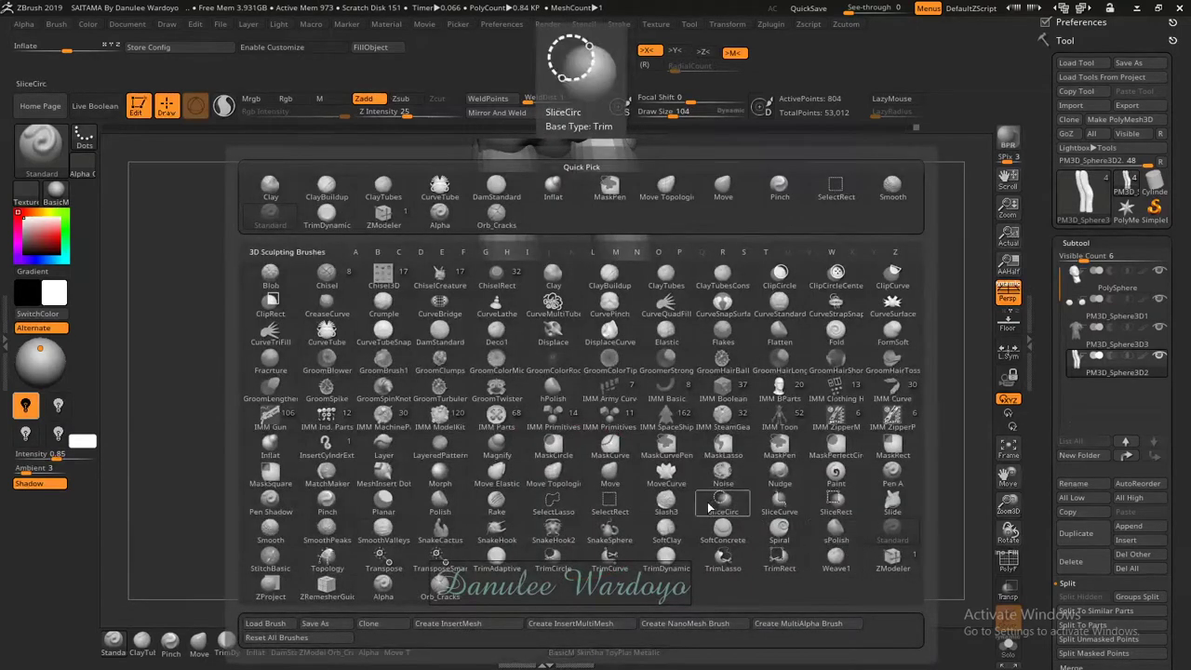
key("s")
key("c")
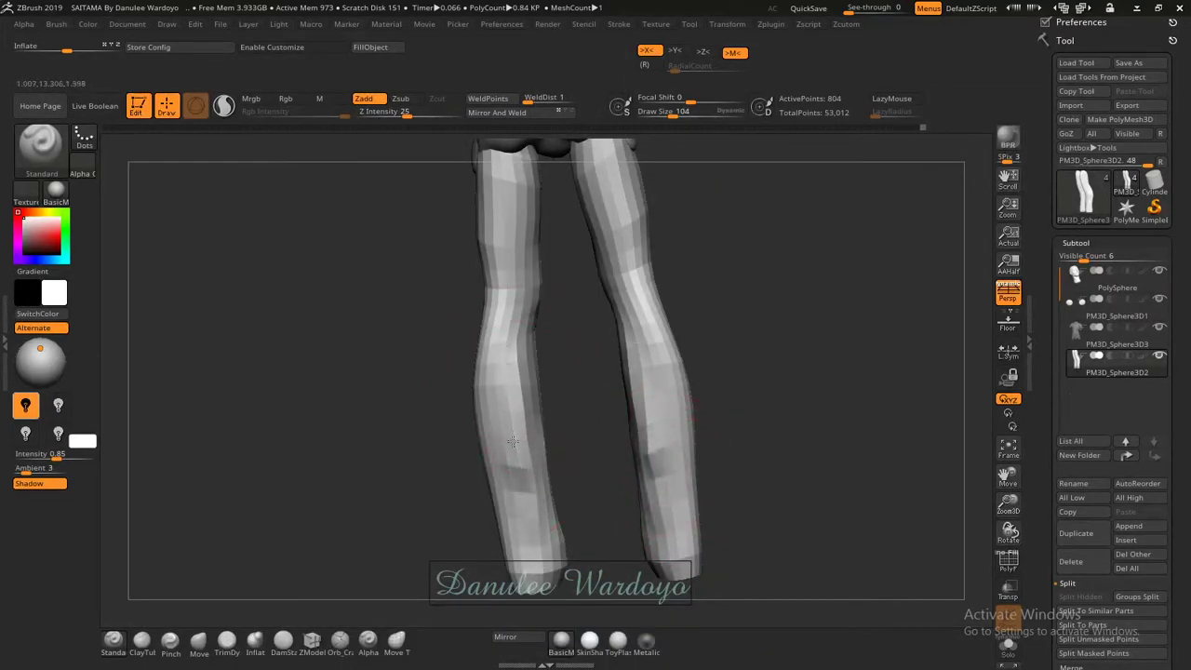
left_click_drag(523, 491, 517, 470, "shift")
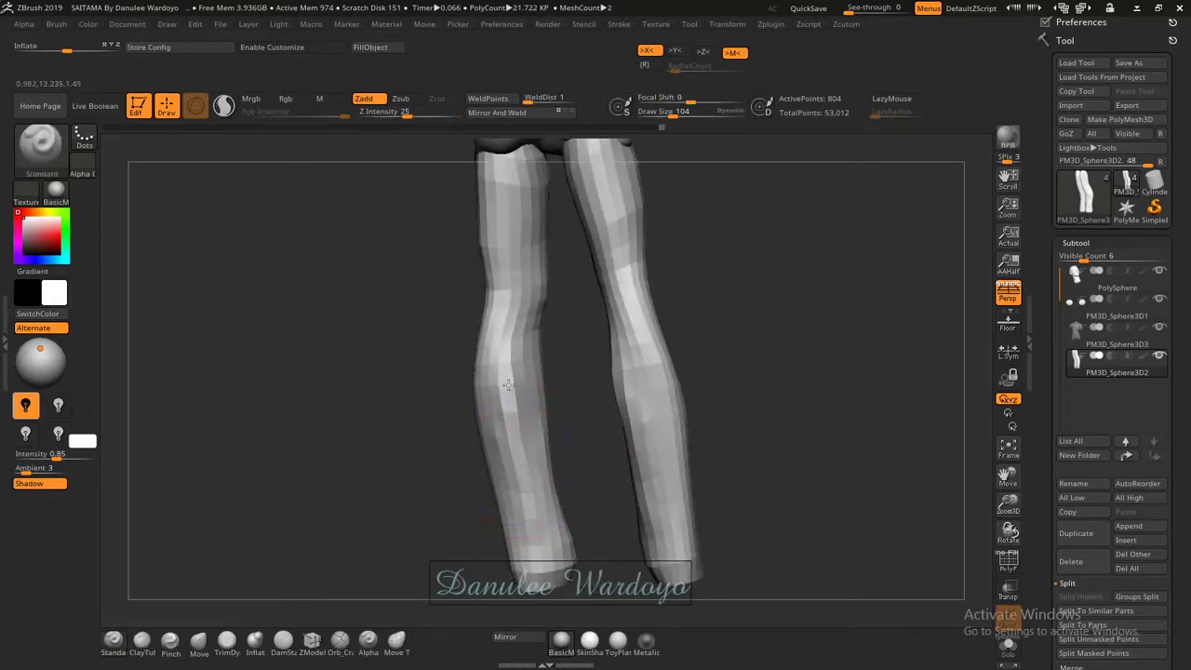
mouse_move(550, 471)
left_mouse_down()
mouse_move(538, 384)
mouse_move(527, 411)
left_mouse_up()
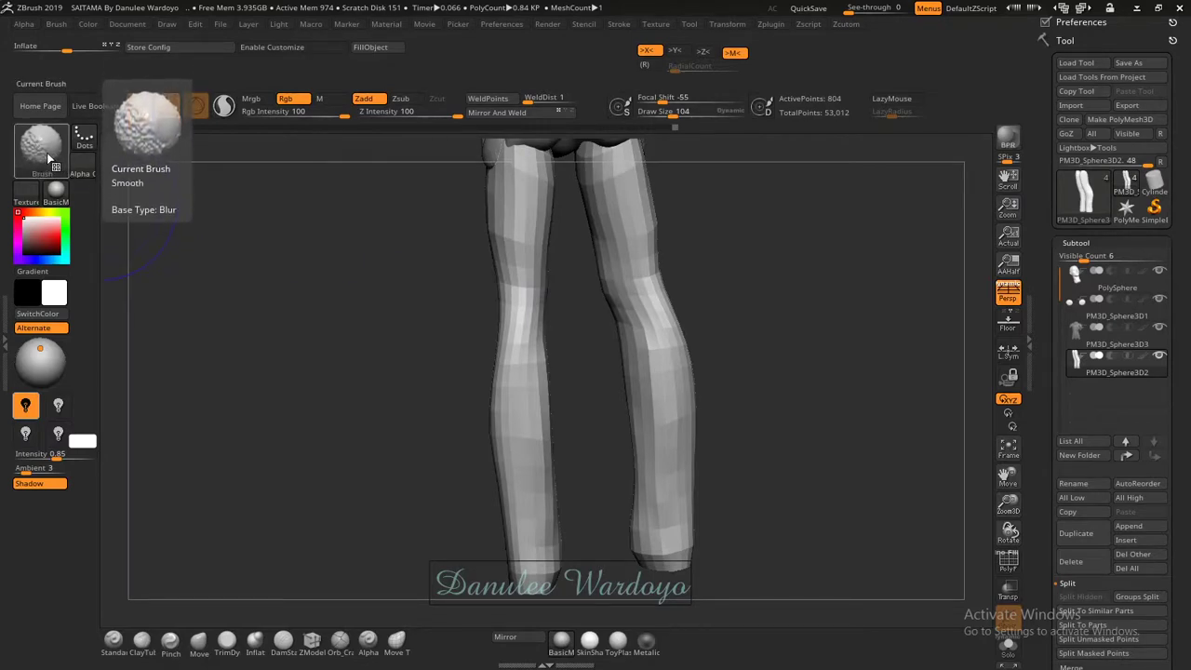
key("shift")
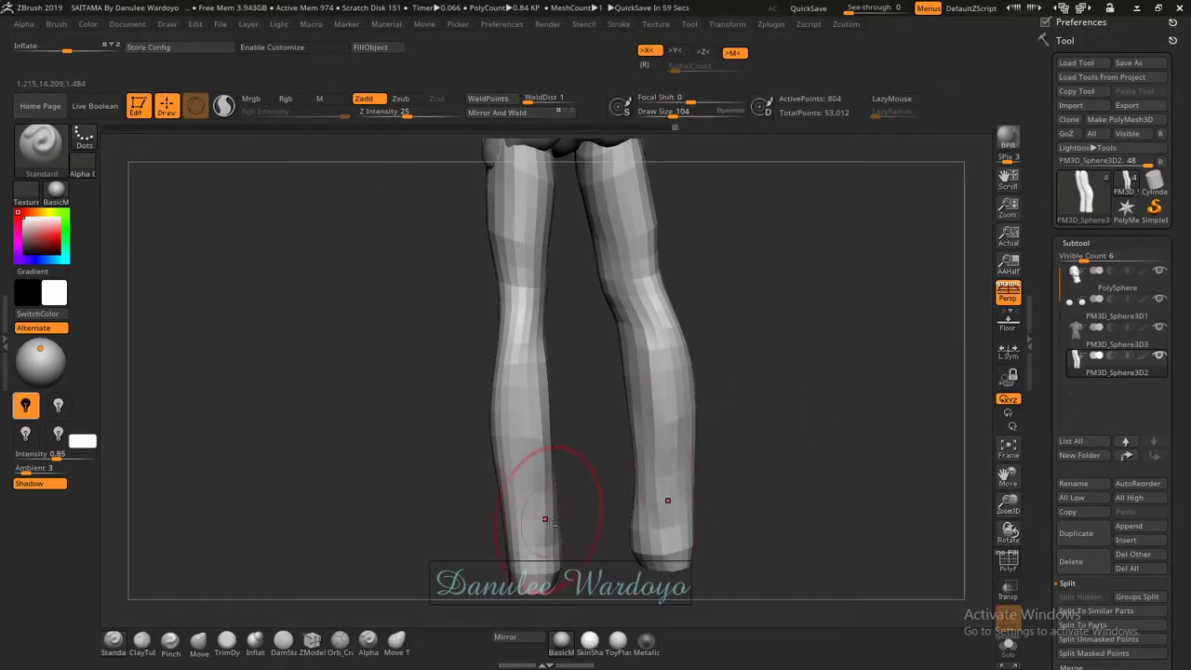
left_click(656, 478, "shift")
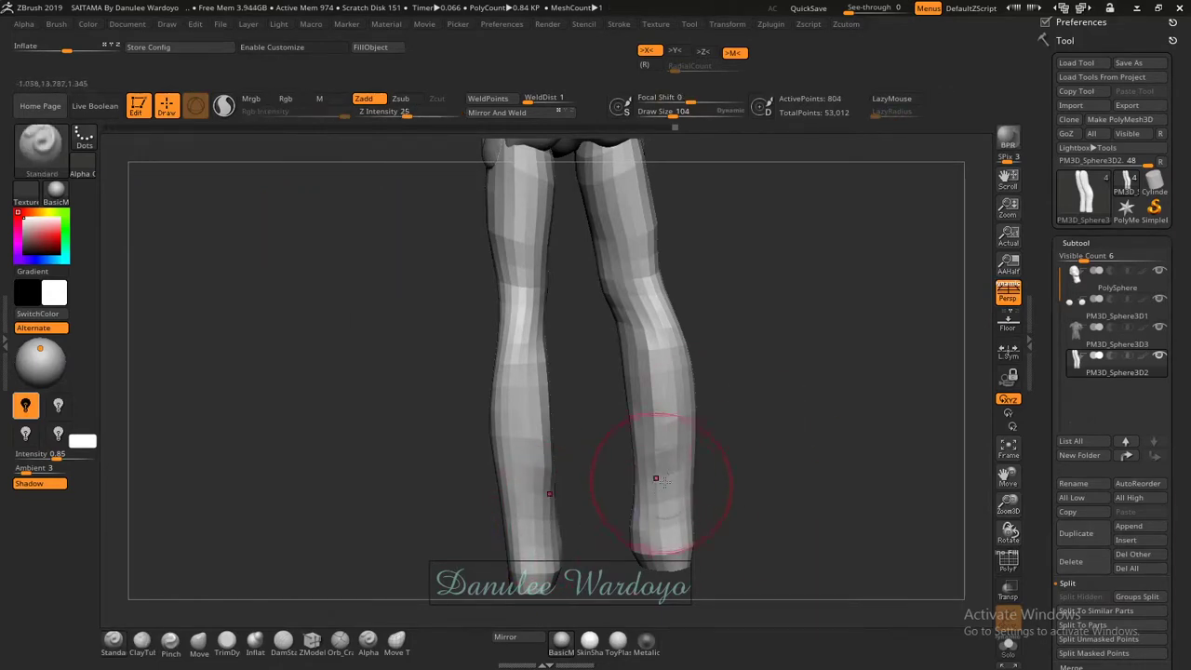
mouse_move(656, 478)
left_mouse_down("shift")
mouse_move(645, 432)
mouse_move(609, 419)
mouse_move(660, 384)
mouse_move(612, 439)
mouse_move(546, 421)
mouse_move(651, 400)
mouse_move(844, 416)
left_mouse_up("shift")
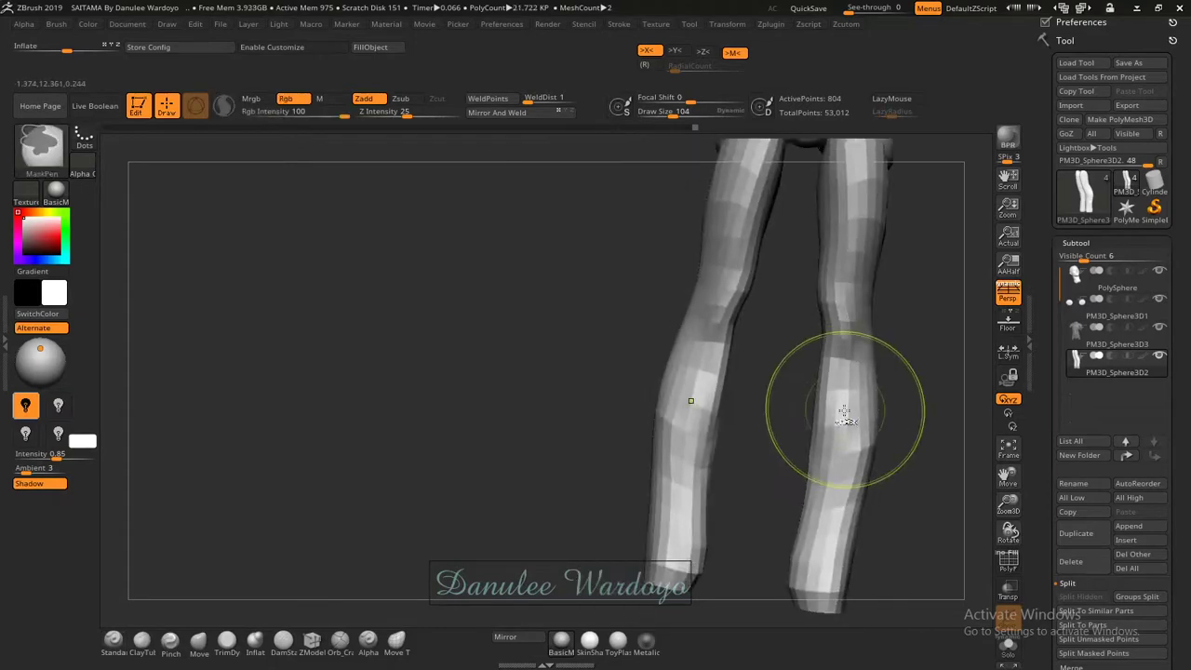
mouse_move(843, 416)
right_mouse_down("ctrl")
mouse_move(728, 311)
mouse_move(551, 399)
right_mouse_up("ctrl")
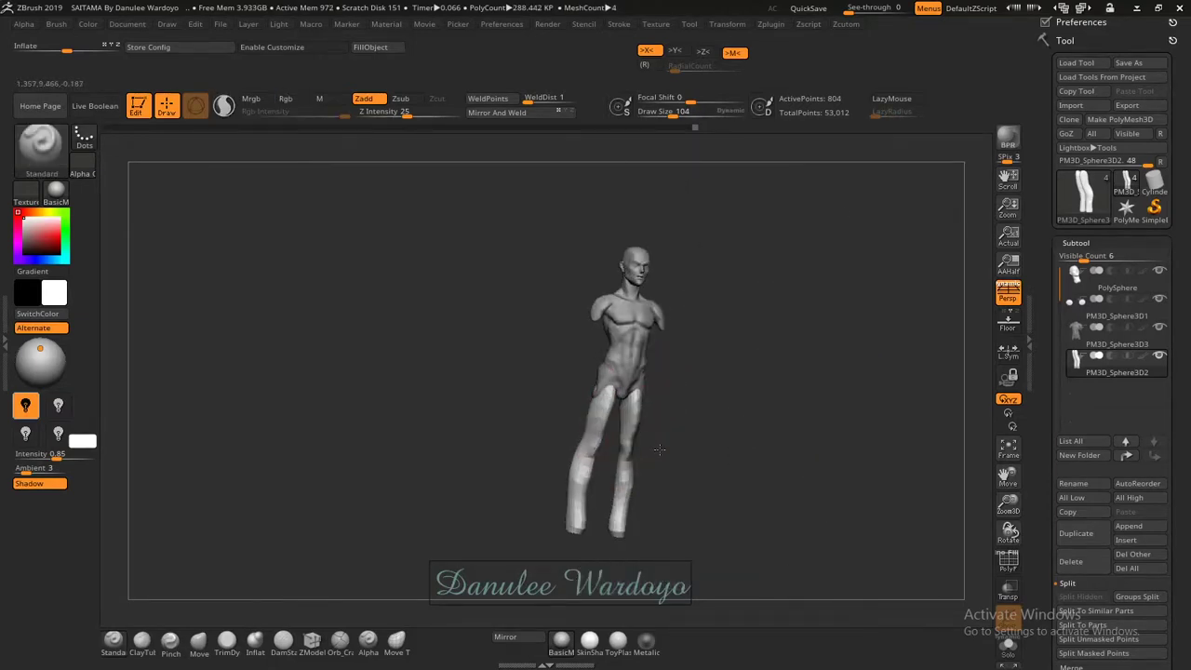
mouse_move(659, 449)
right_mouse_down("shift")
mouse_move(692, 400)
mouse_move(728, 466)
right_mouse_up("shift")
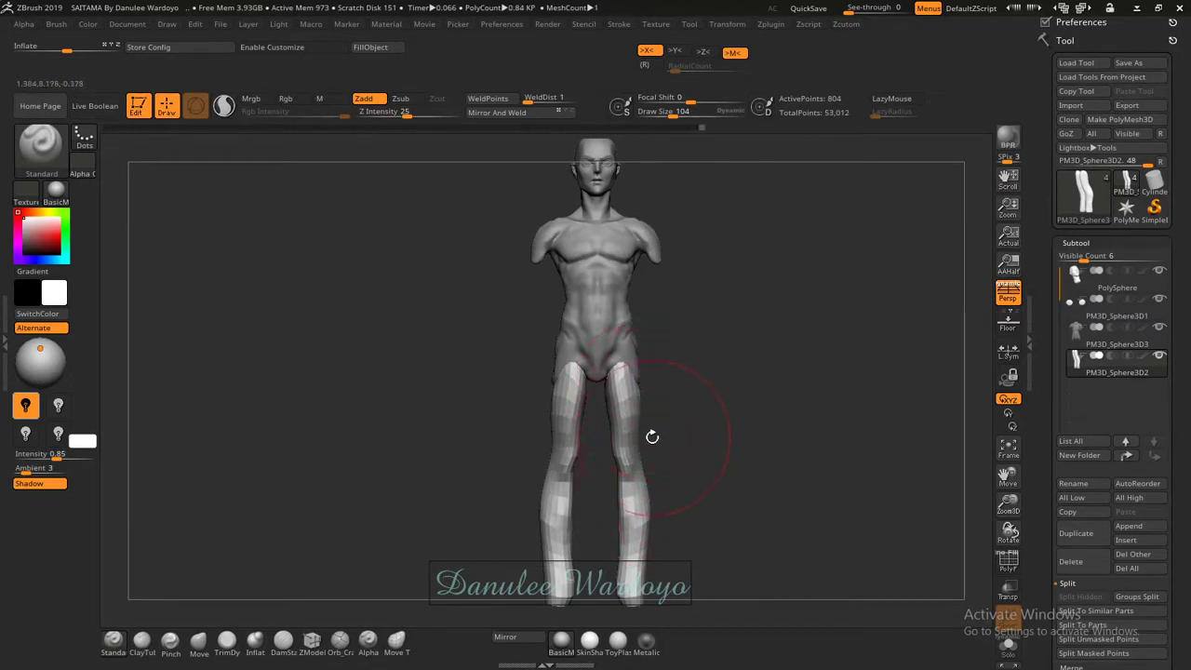
key("b")
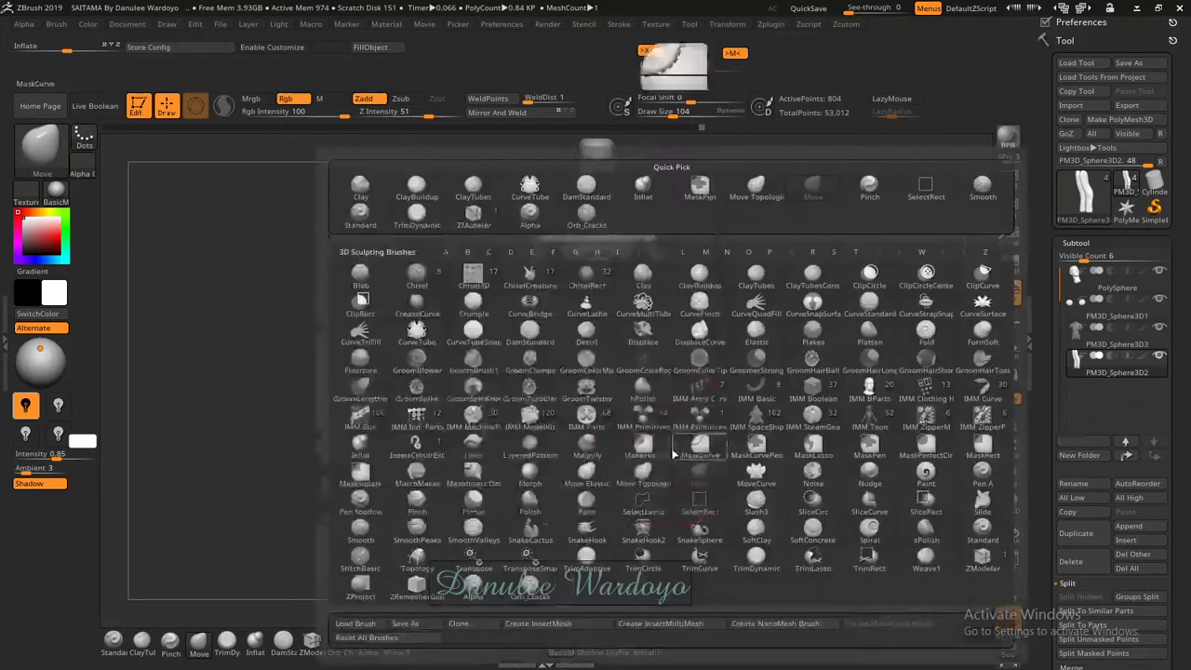
left_click(710, 469)
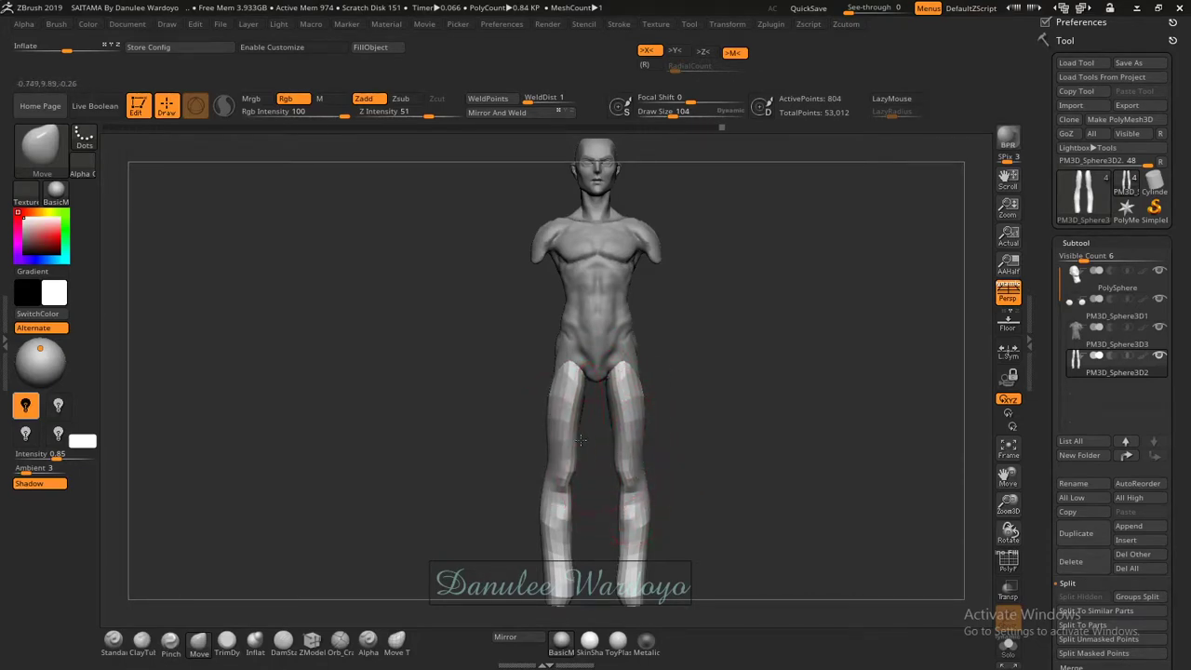
mouse_move(685, 429)
right_mouse_down("ctrl")
mouse_move(784, 419)
mouse_move(713, 419)
right_mouse_up("ctrl")
key("space")
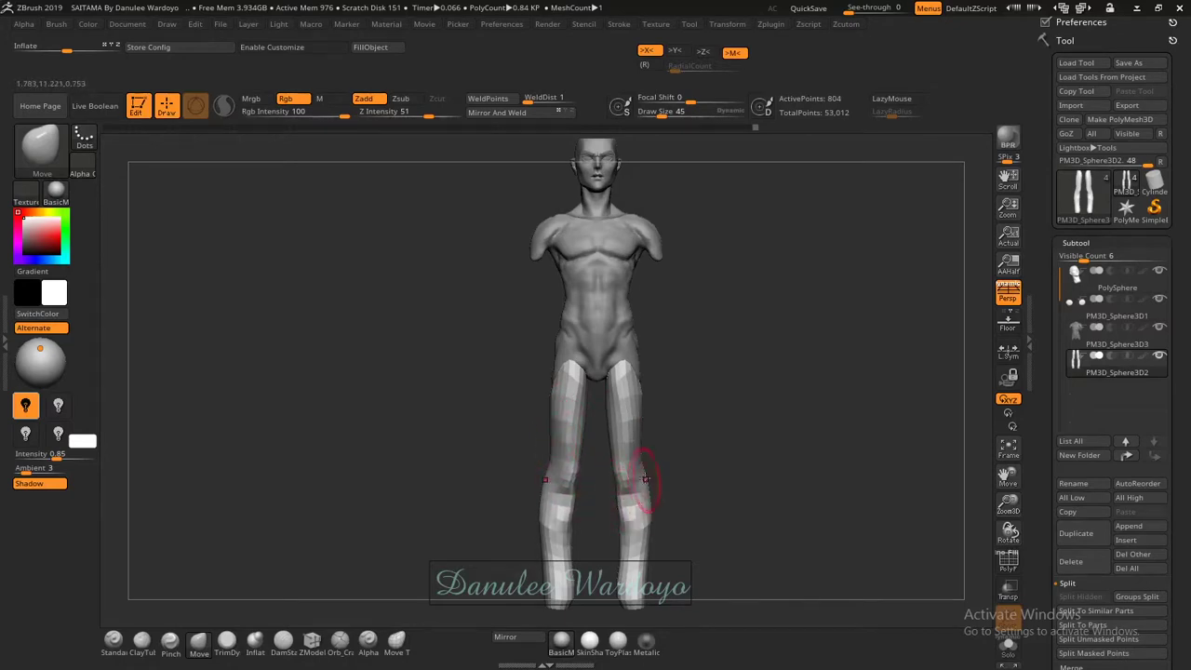
left_click_drag(644, 479, 617, 498)
left_click_drag(666, 467, 617, 473)
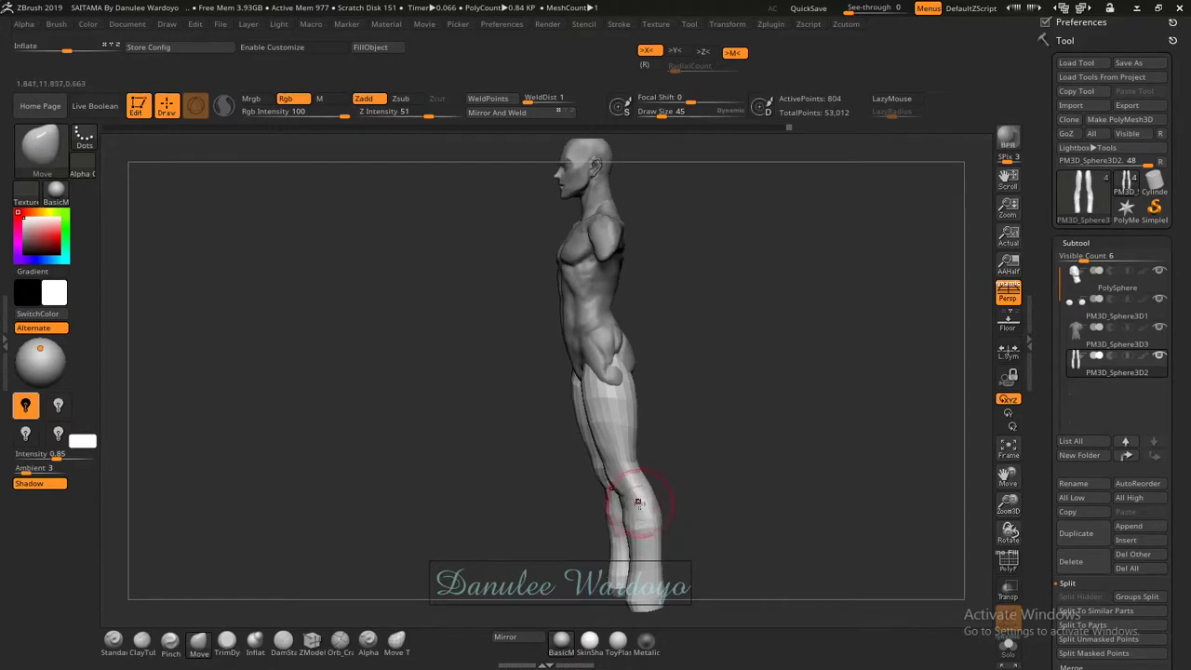
left_click_drag(651, 505, 664, 493)
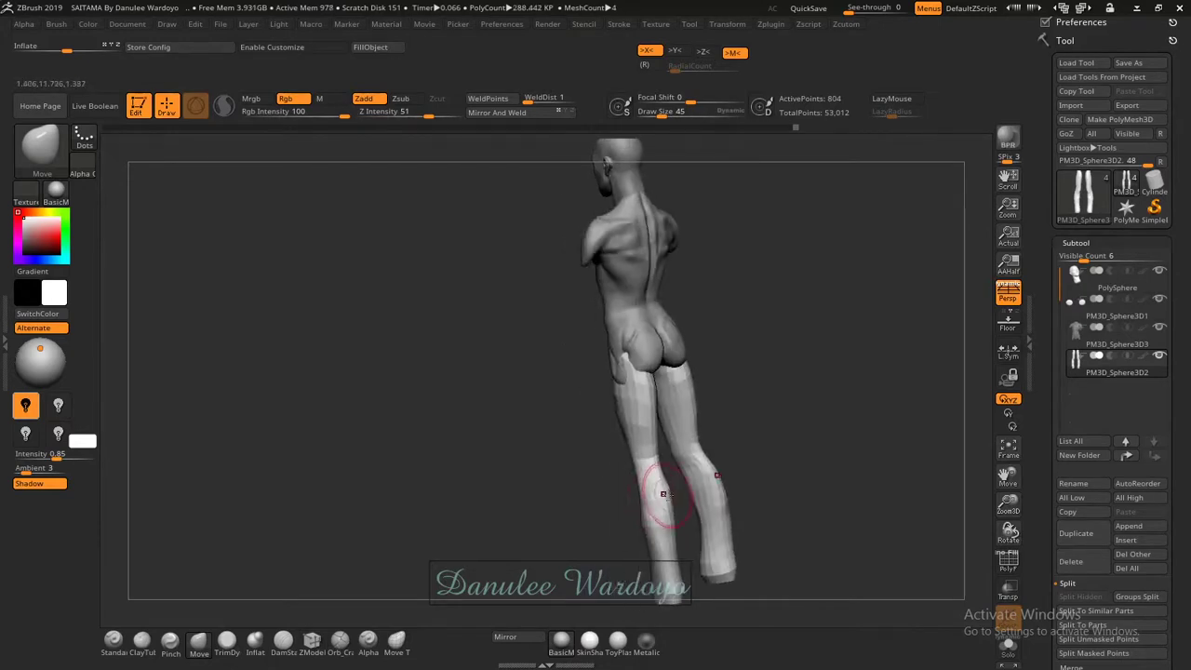
right_click_drag(679, 484, 671, 480)
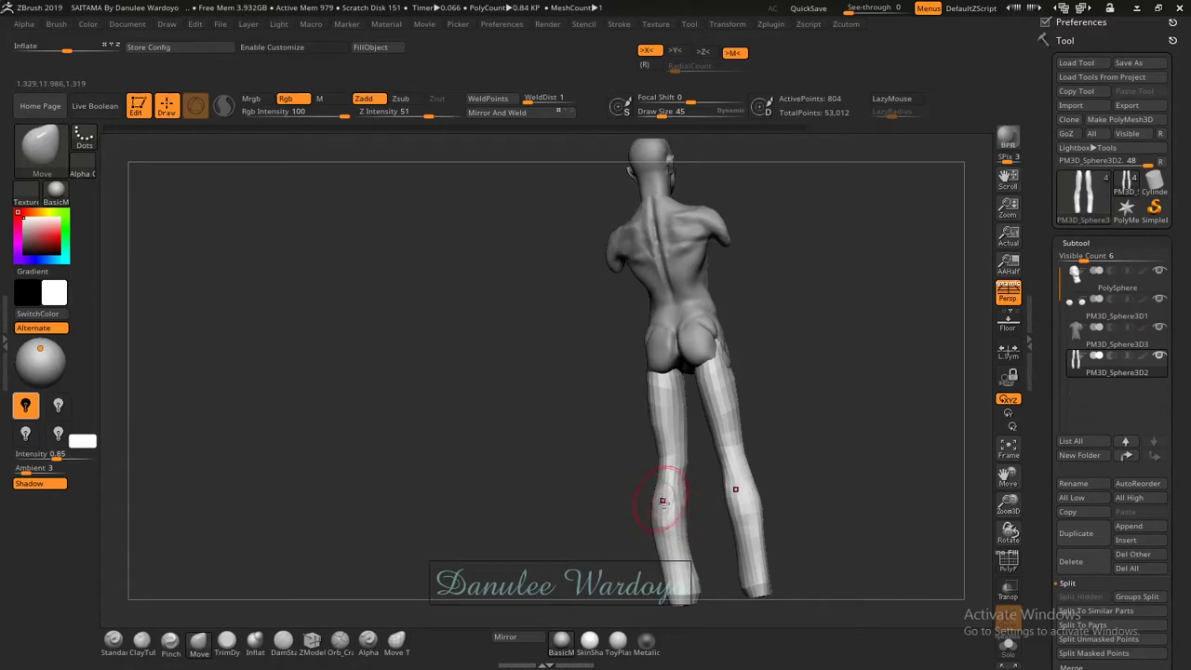
right_click_drag(664, 493, 680, 506)
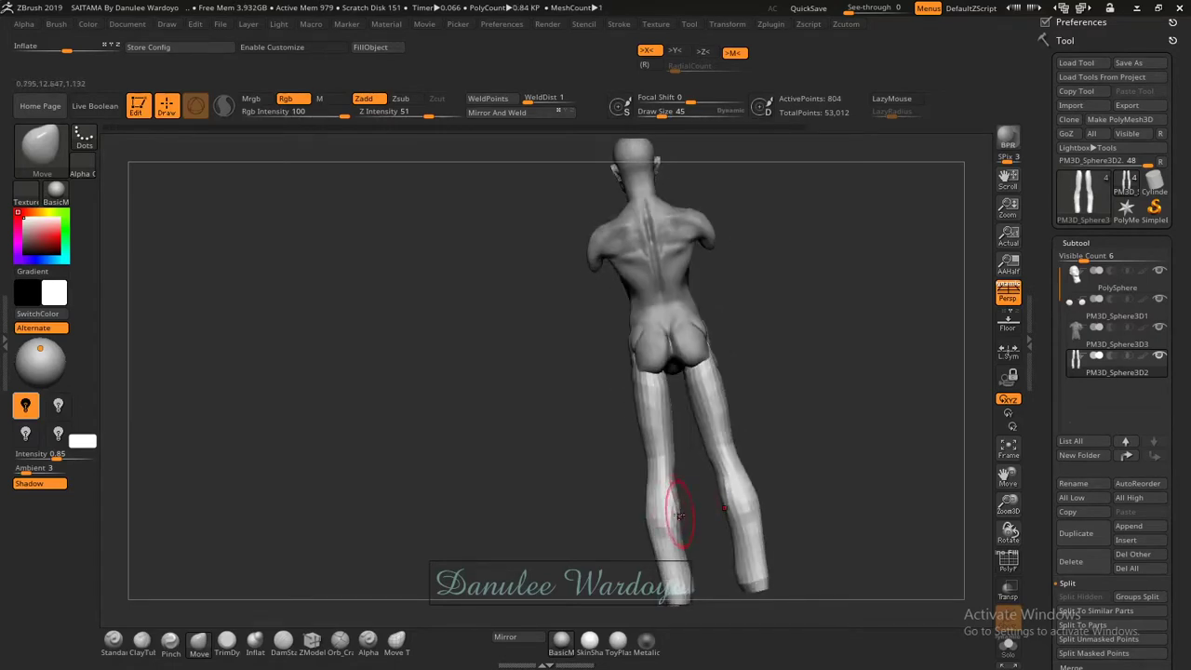
mouse_move(676, 517)
right_mouse_down()
mouse_move(729, 518)
mouse_move(782, 488)
mouse_move(727, 403)
mouse_move(625, 470)
mouse_move(628, 487)
right_mouse_up()
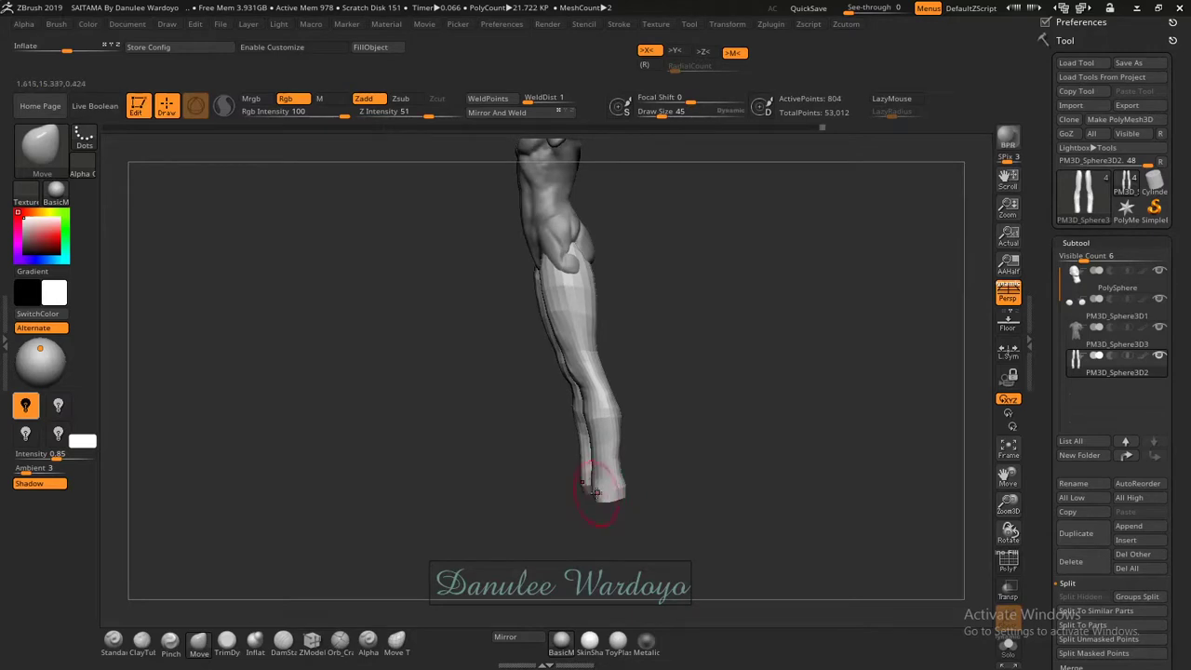
Pull both shins outward with the Move brush into broader calves.
mouse_move(565, 543)
right_mouse_down()
mouse_move(592, 445)
mouse_move(608, 424)
mouse_move(630, 434)
mouse_move(564, 459)
right_mouse_up()
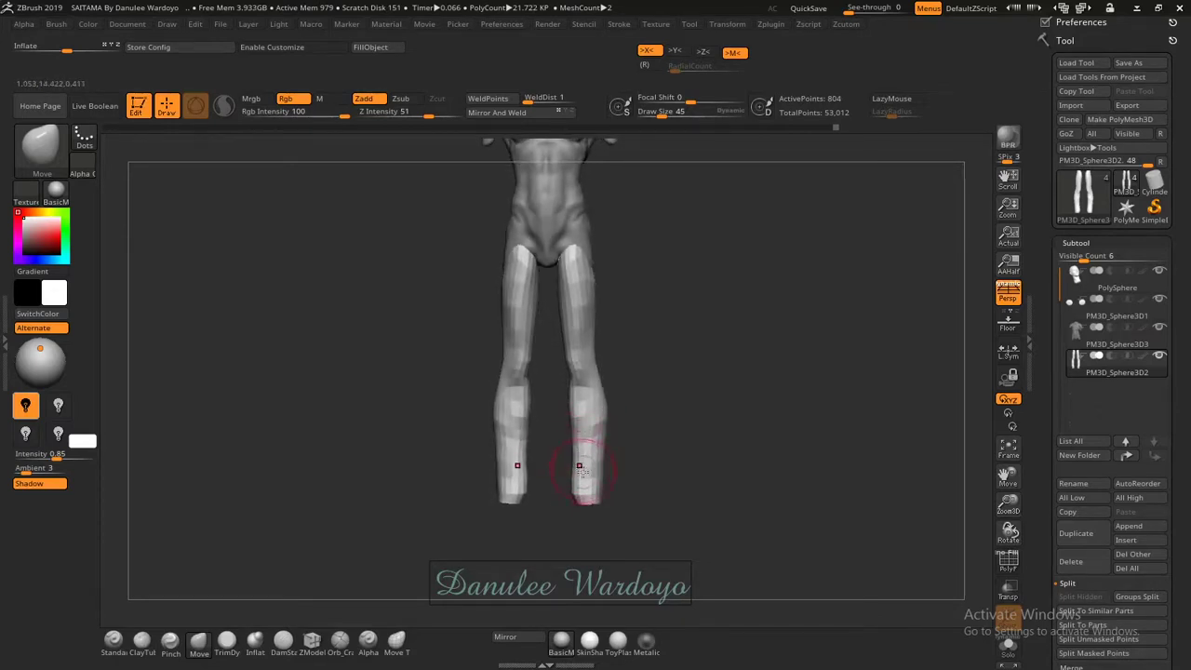
mouse_move(679, 402)
right_mouse_down()
mouse_move(659, 396)
mouse_move(711, 363)
mouse_move(816, 359)
mouse_move(665, 364)
mouse_move(657, 354)
mouse_move(692, 341)
mouse_move(711, 267)
mouse_move(704, 393)
right_mouse_up()
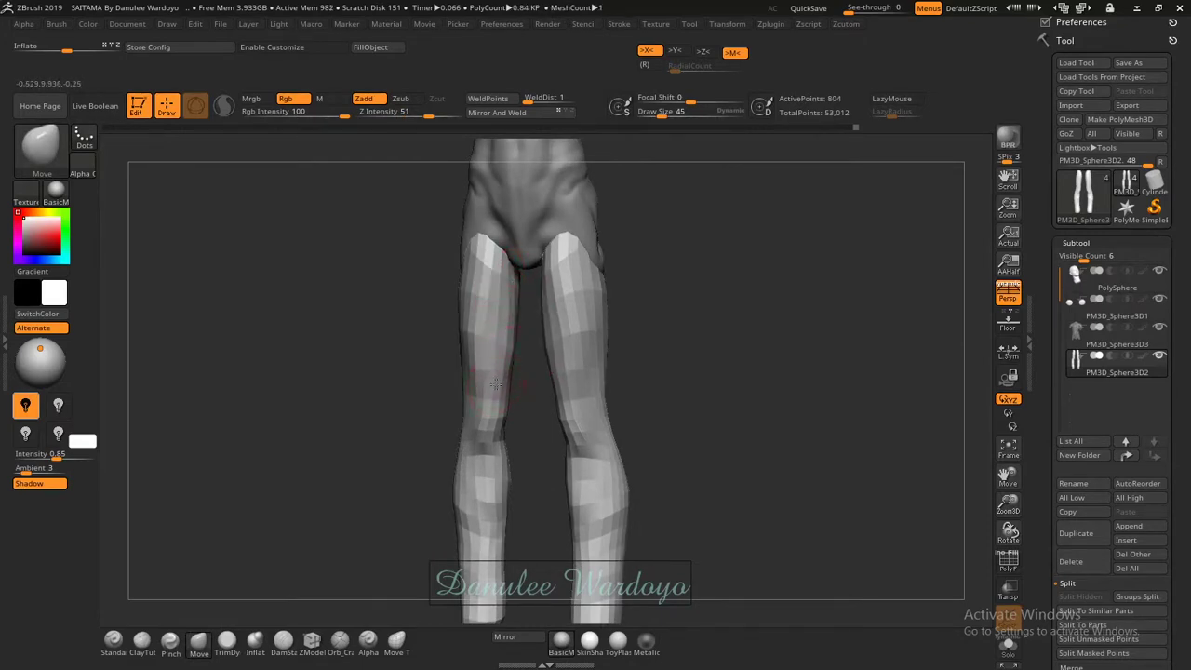
right_click_drag(526, 381, 453, 473)
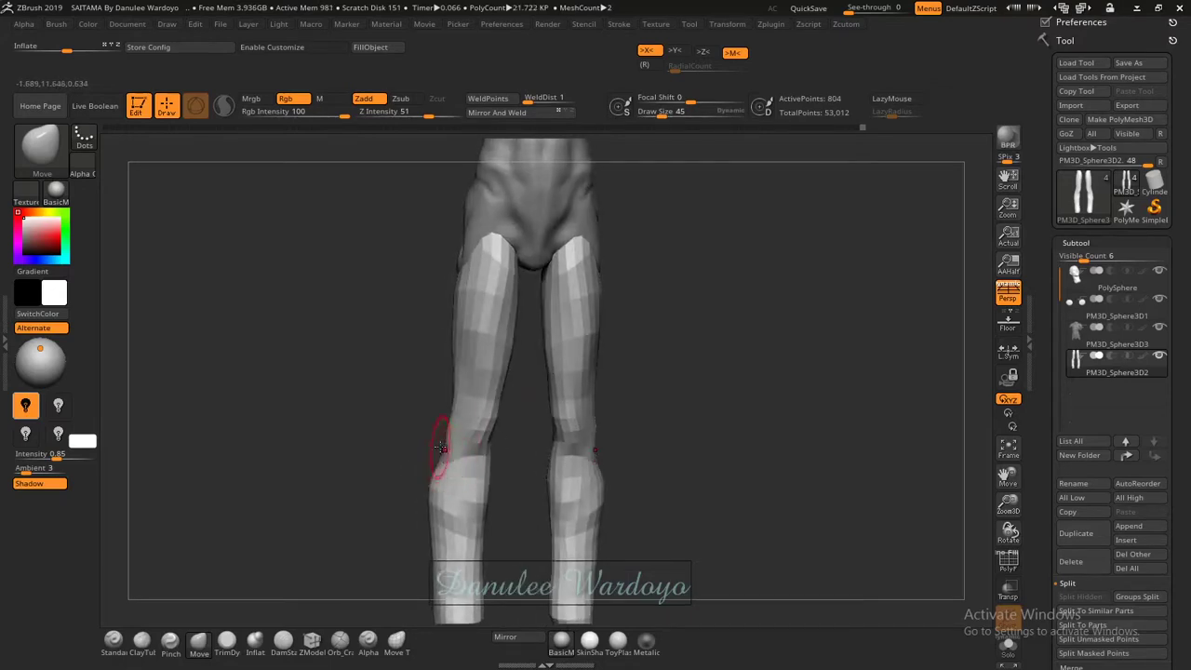
left_click_drag(453, 474, 444, 432)
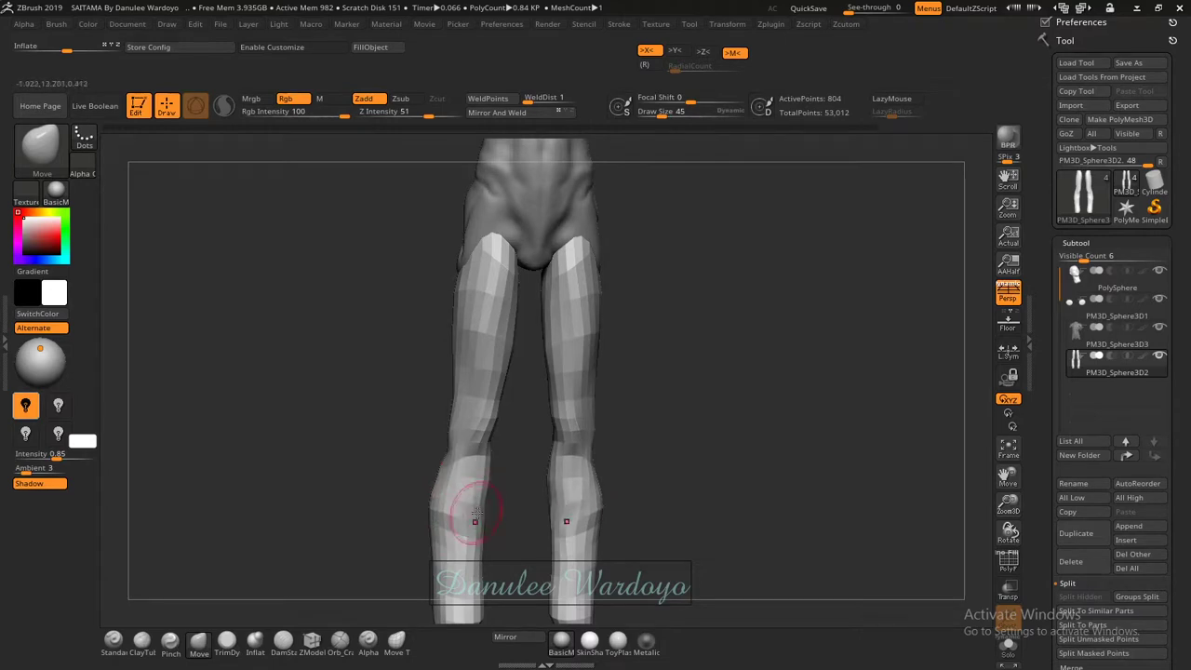
key("shift")
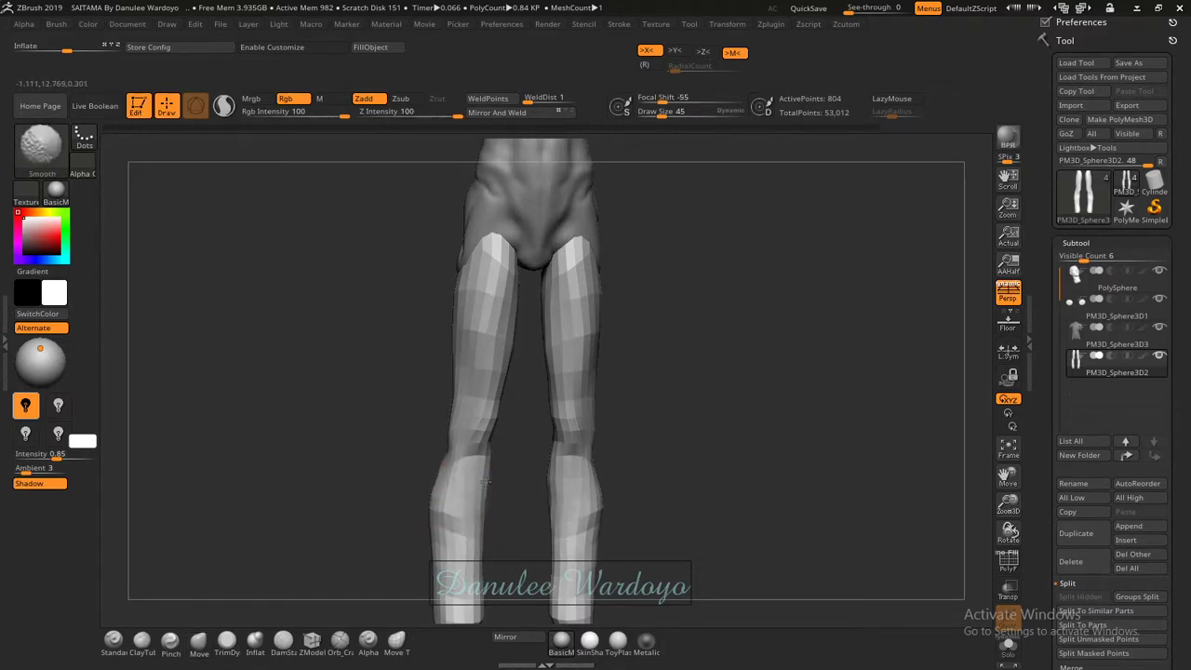
Zoom out and orbit to inspect the whole figure from front and side.
mouse_move(485, 481)
left_mouse_down()
mouse_move(644, 485)
mouse_move(684, 384)
left_mouse_up()
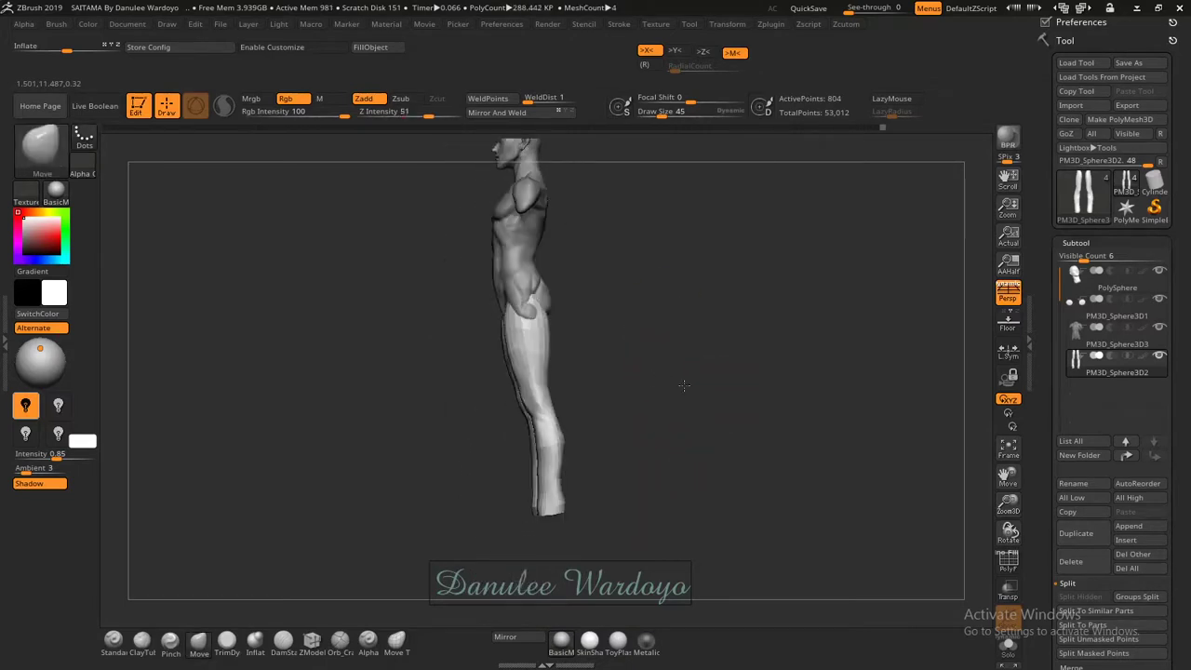
left_click_drag(684, 384, 678, 421)
key("ctrl")
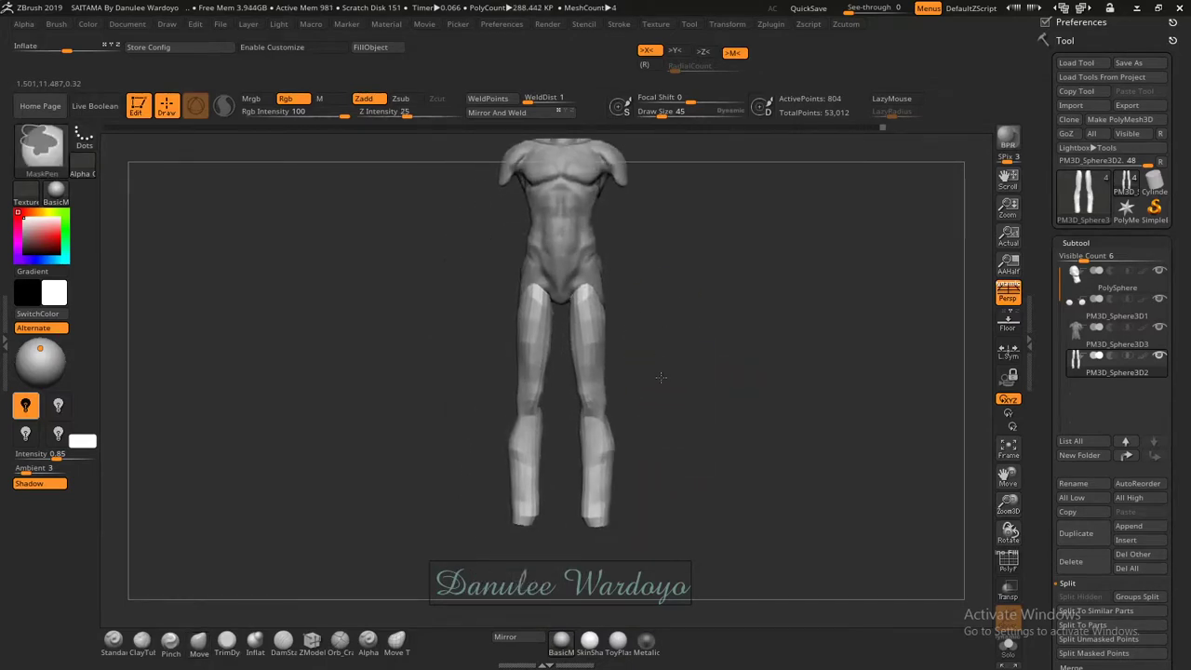
right_click_drag(661, 377, 627, 325, "ctrl")
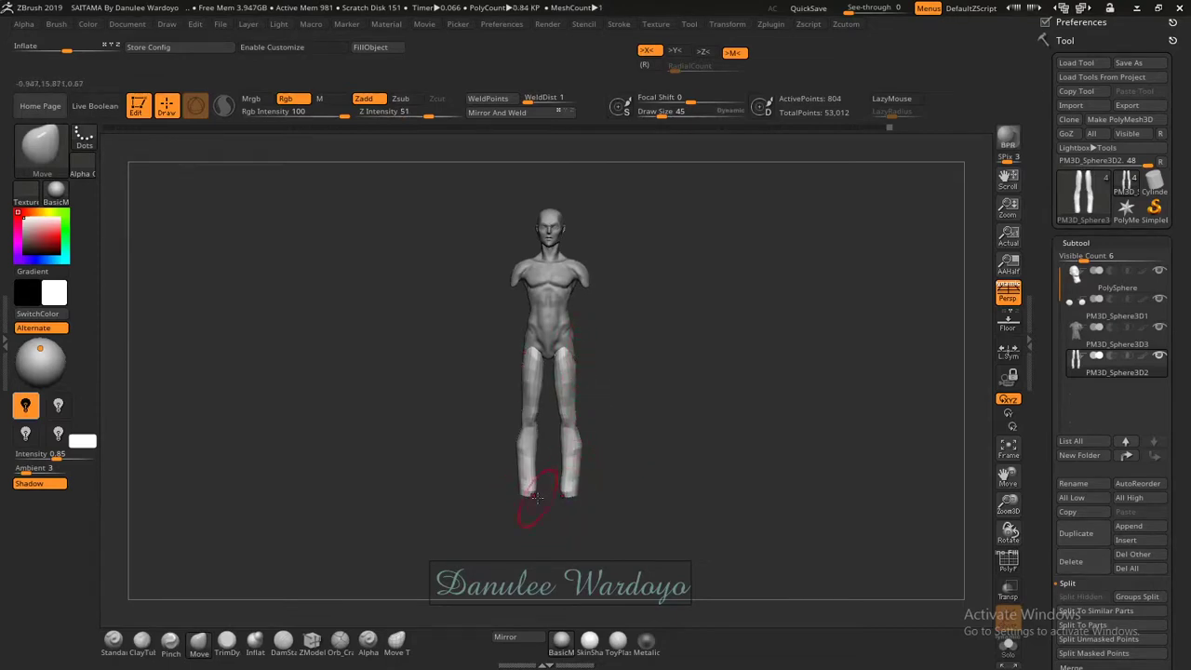
left_click_drag(636, 453, 594, 448)
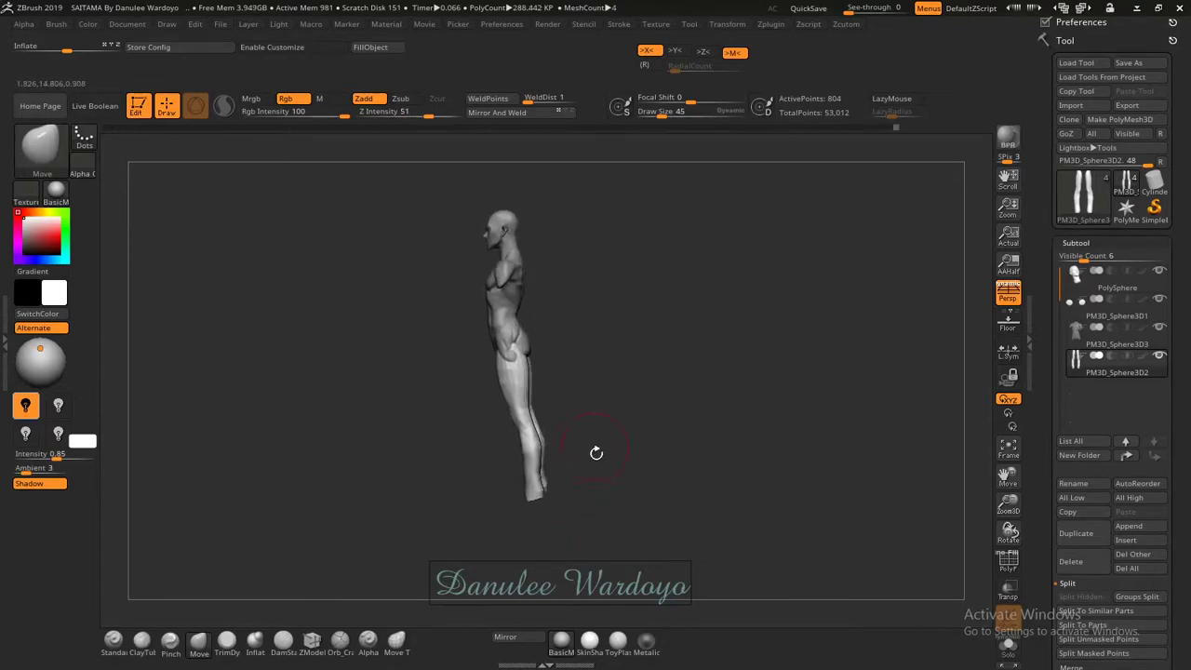
right_click_drag(594, 449, 678, 473, "ctrl")
left_click_drag(677, 474, 728, 460)
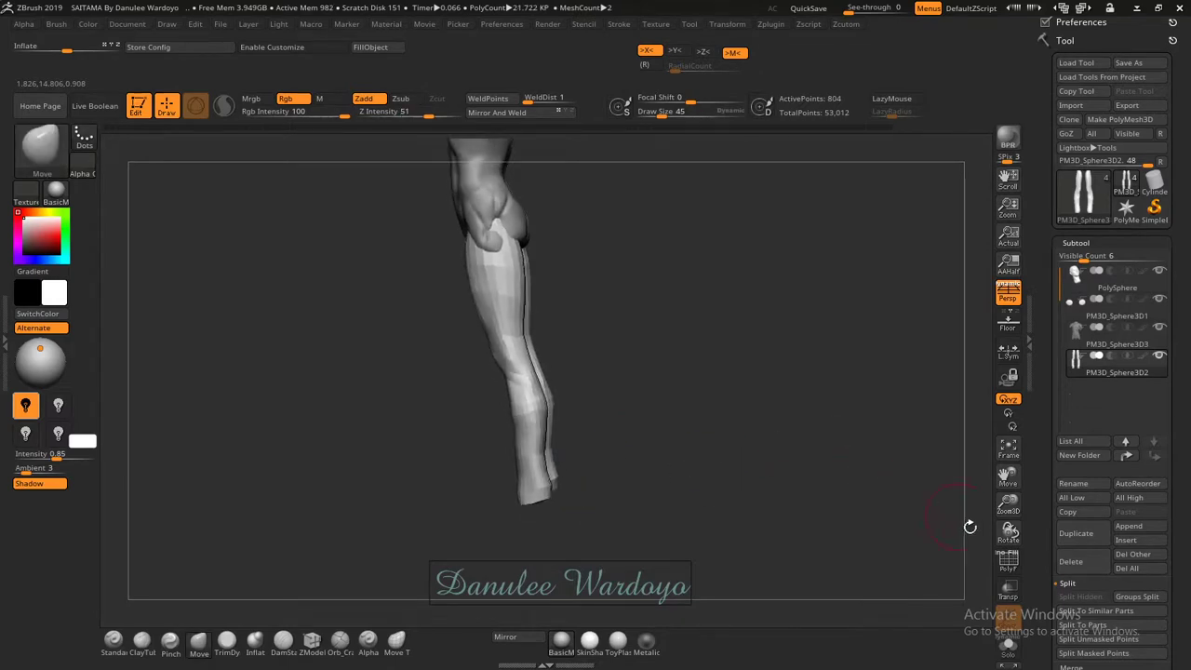
Expand Tool > Geometry and reveal the DynaMesh options at Resolution 64.
left_click_drag(1184, 460, 1188, 383)
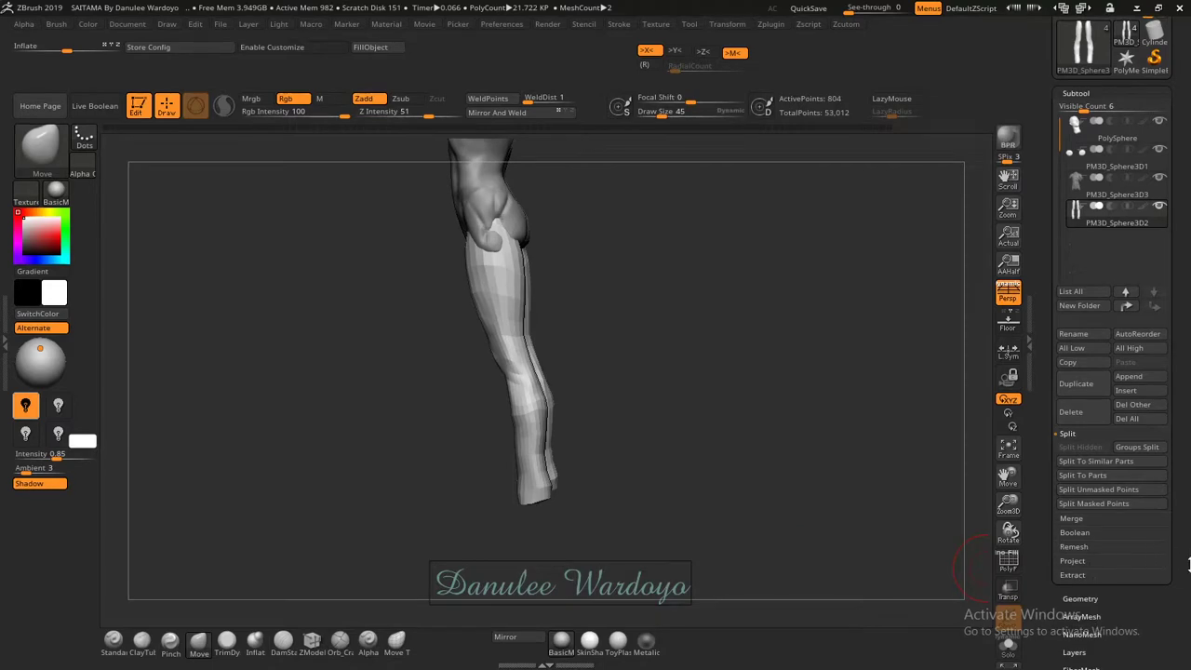
left_click_drag(1188, 565, 1188, 369)
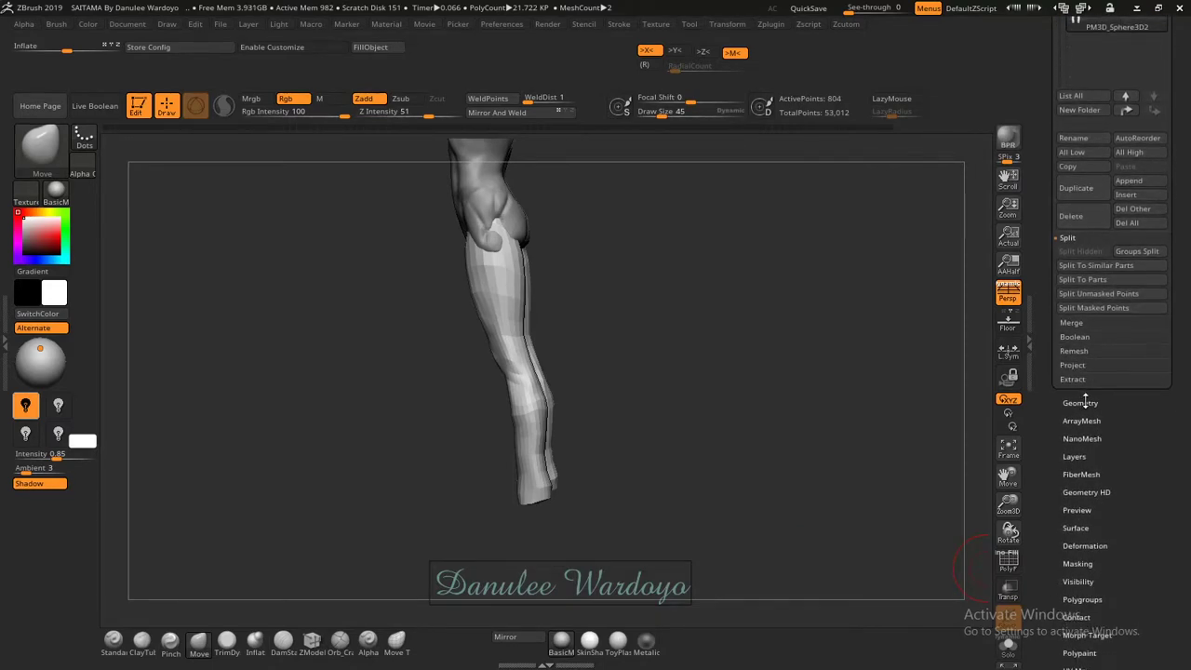
left_click(1080, 402)
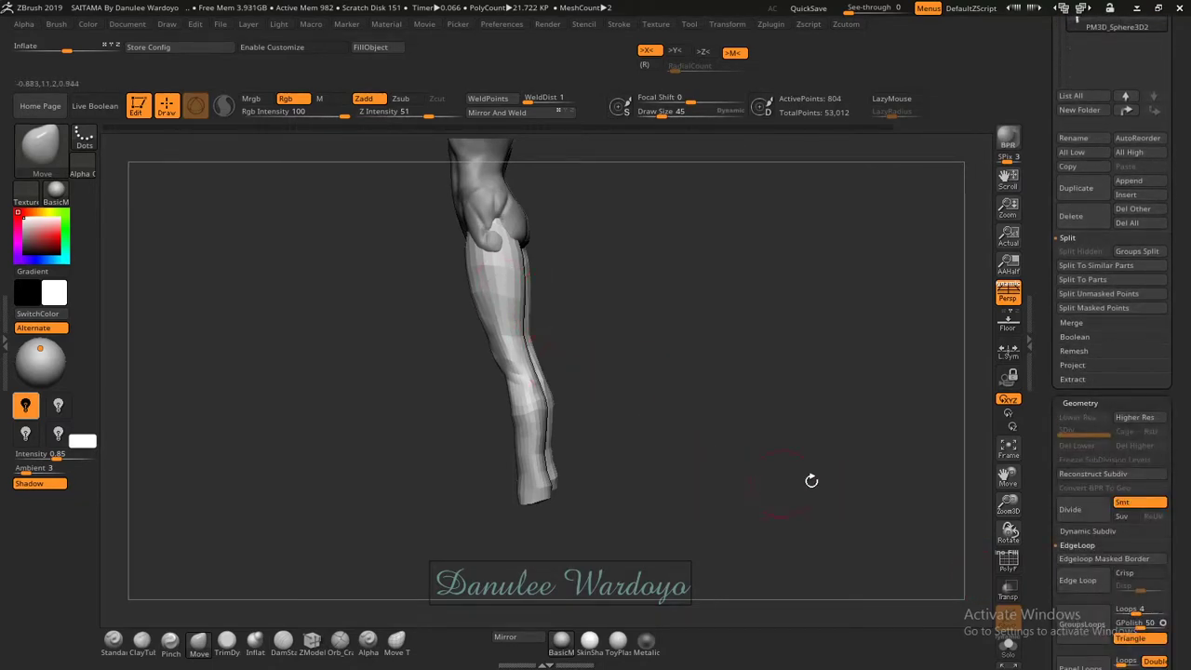
mouse_move(1188, 509)
left_mouse_down()
mouse_move(1189, 388)
mouse_move(1189, 472)
left_mouse_up()
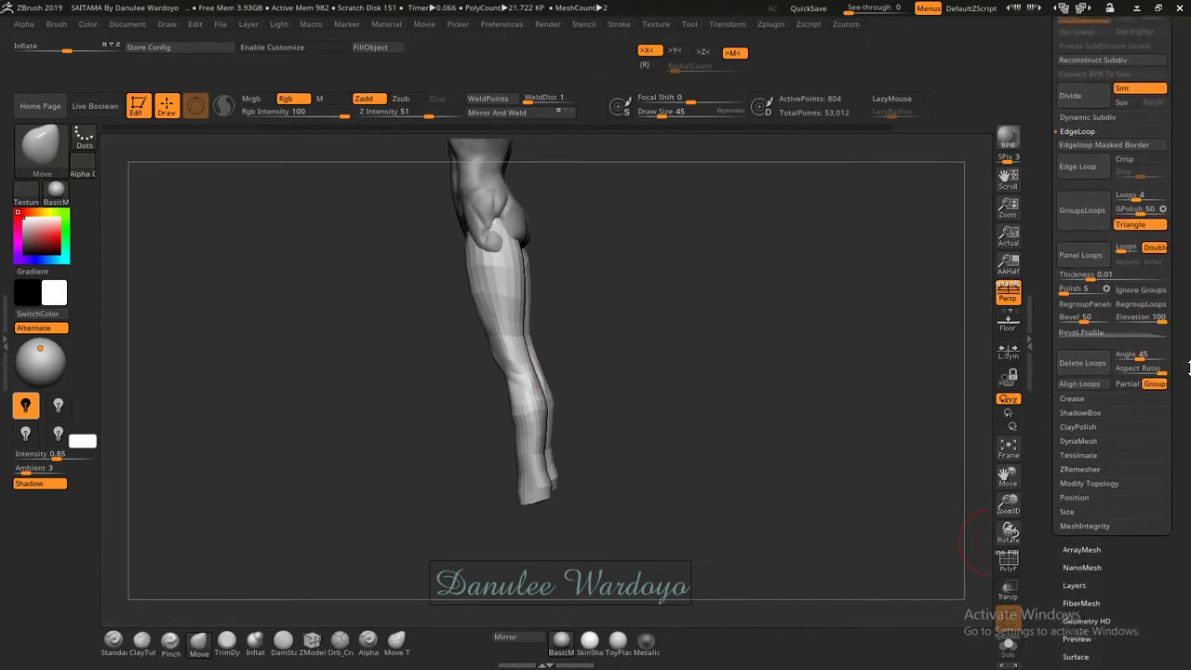
left_click(1095, 377)
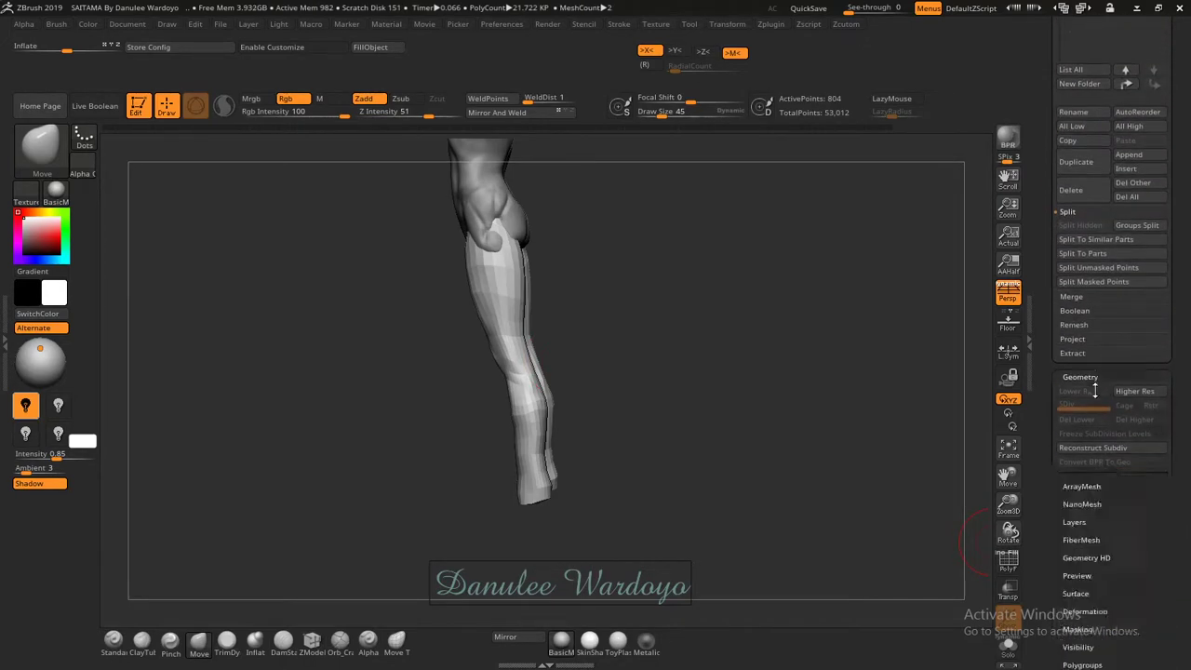
left_click(1085, 377)
left_click_drag(1188, 458, 1189, 327)
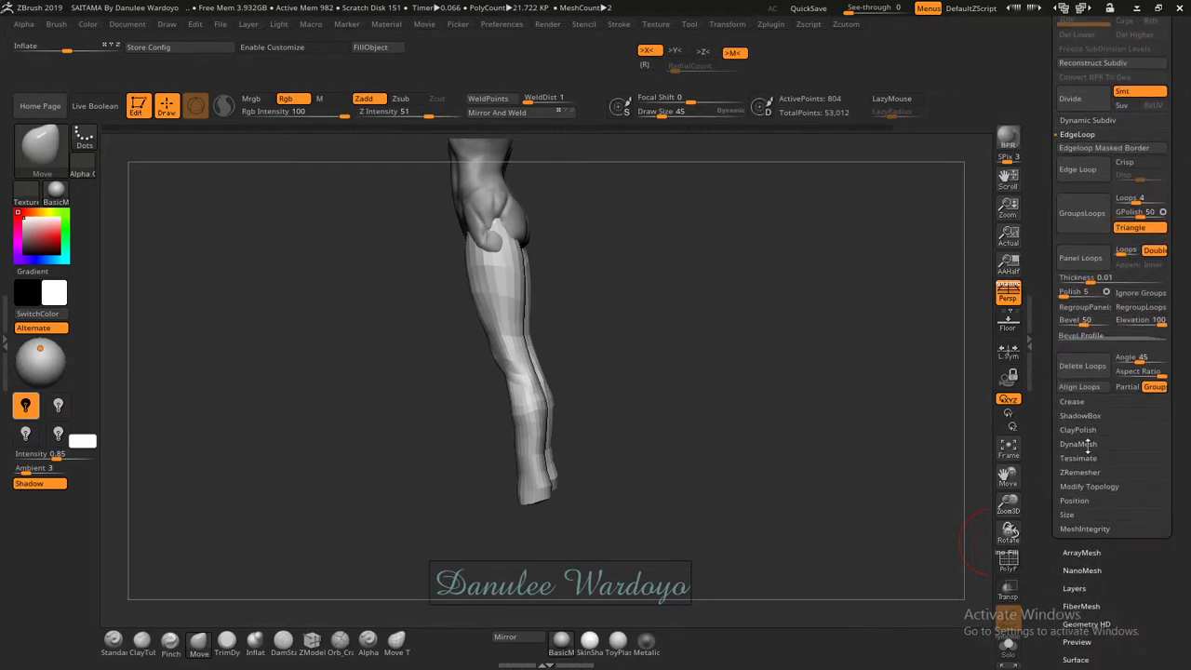
left_click(1079, 445)
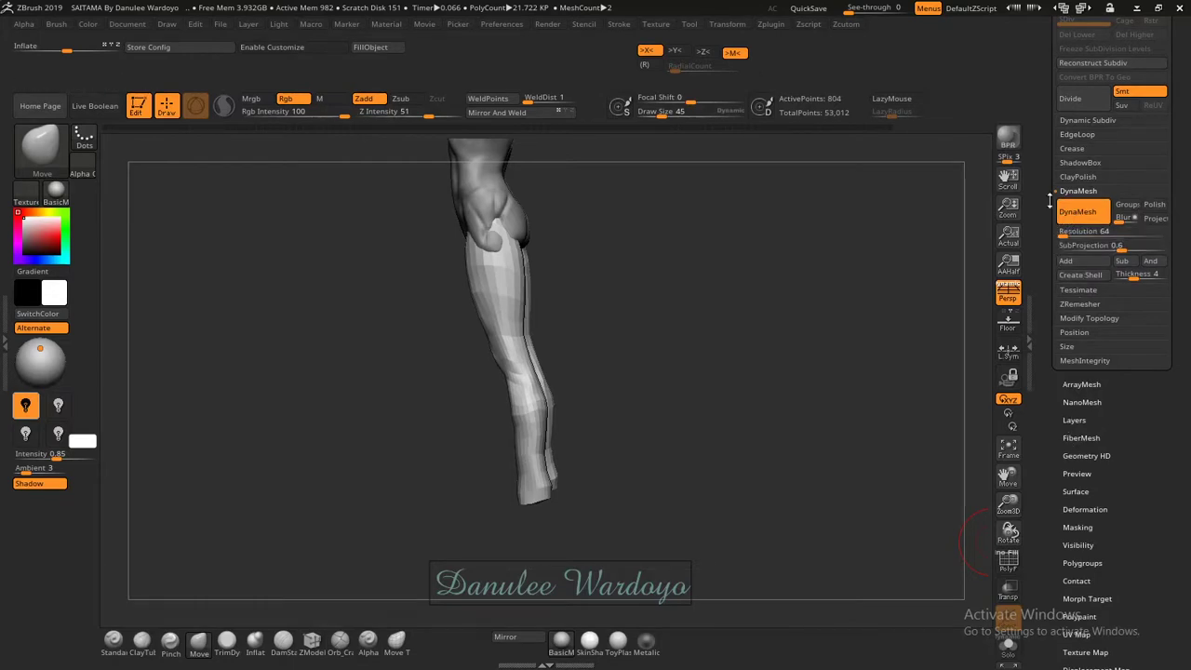
Remesh the legs with DynaMesh and orbit in for a closer look.
left_click(1082, 222)
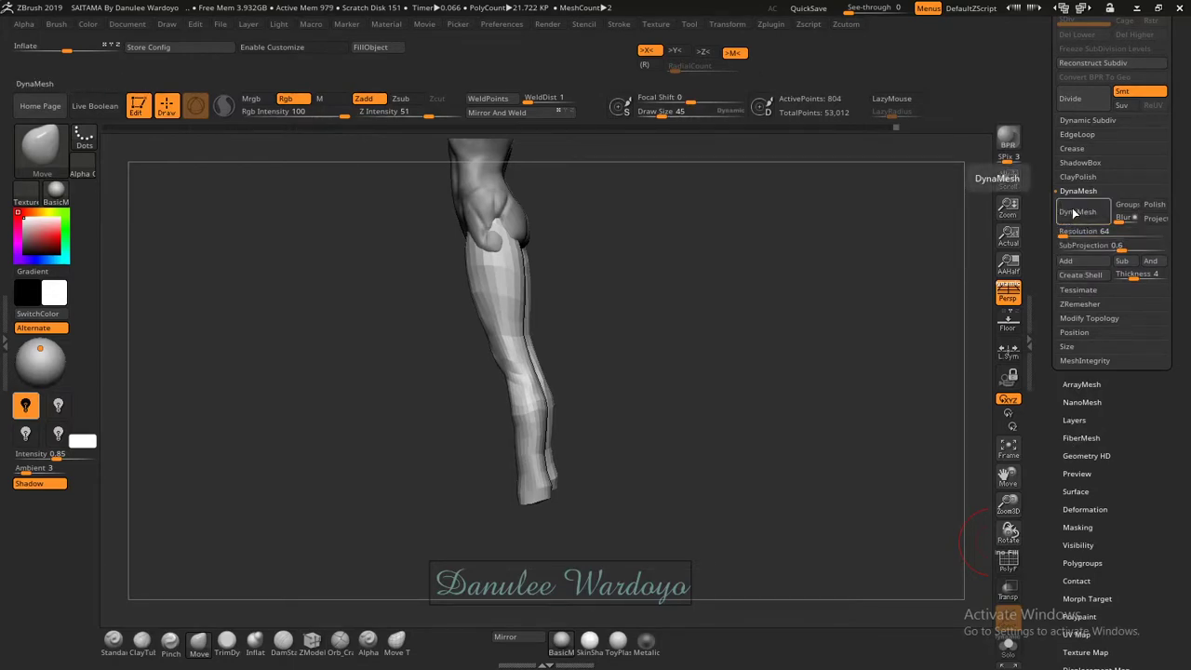
left_click(1075, 213)
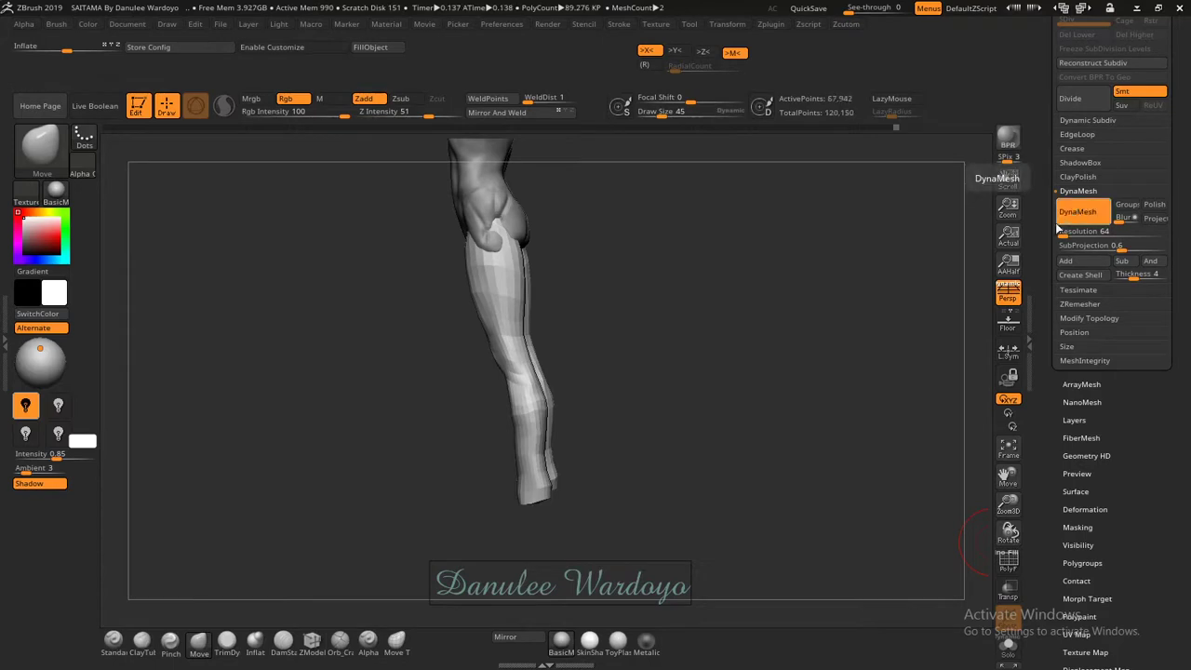
left_click_drag(667, 305, 651, 293)
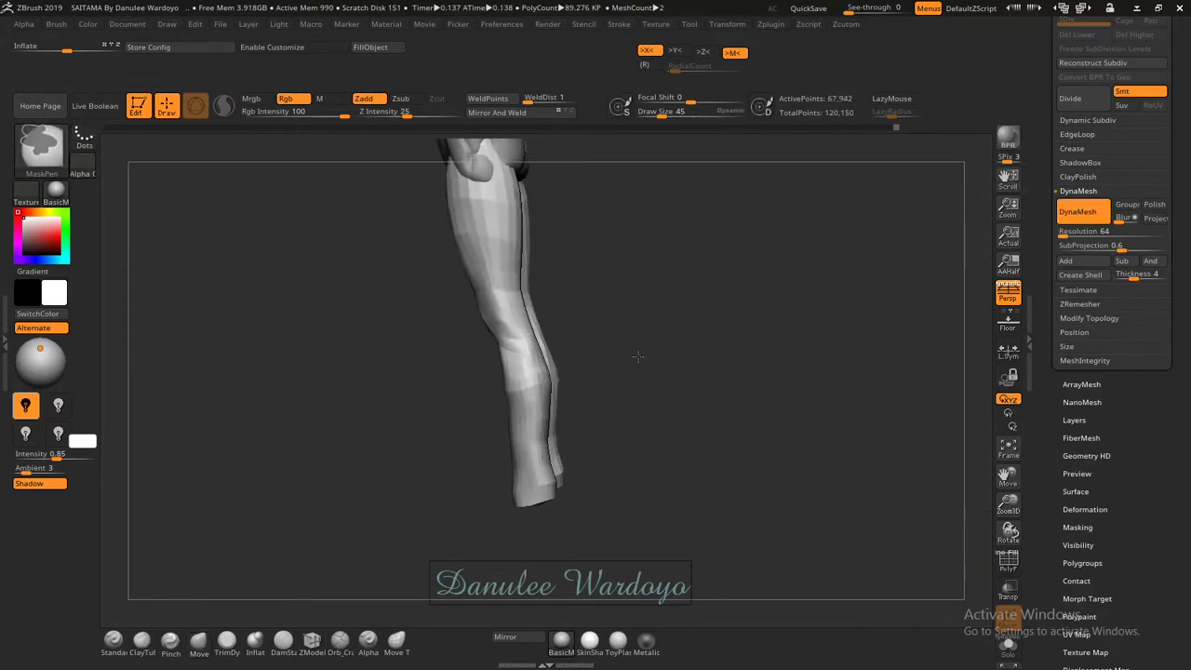
right_click_drag(651, 293, 649, 376, "ctrl")
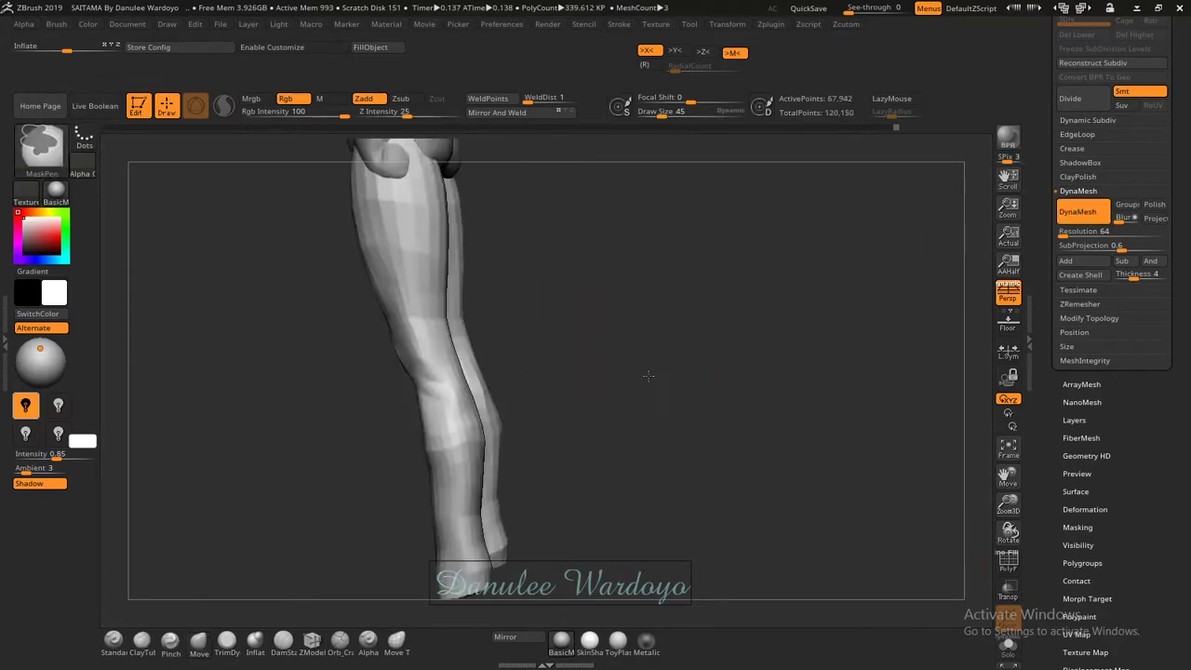
mouse_move(649, 376)
left_mouse_down()
mouse_move(597, 278)
mouse_move(670, 386)
left_mouse_up()
Show the PolyF wireframe and revert the legs to the 804-point low-poly mesh.
key("shift+f")
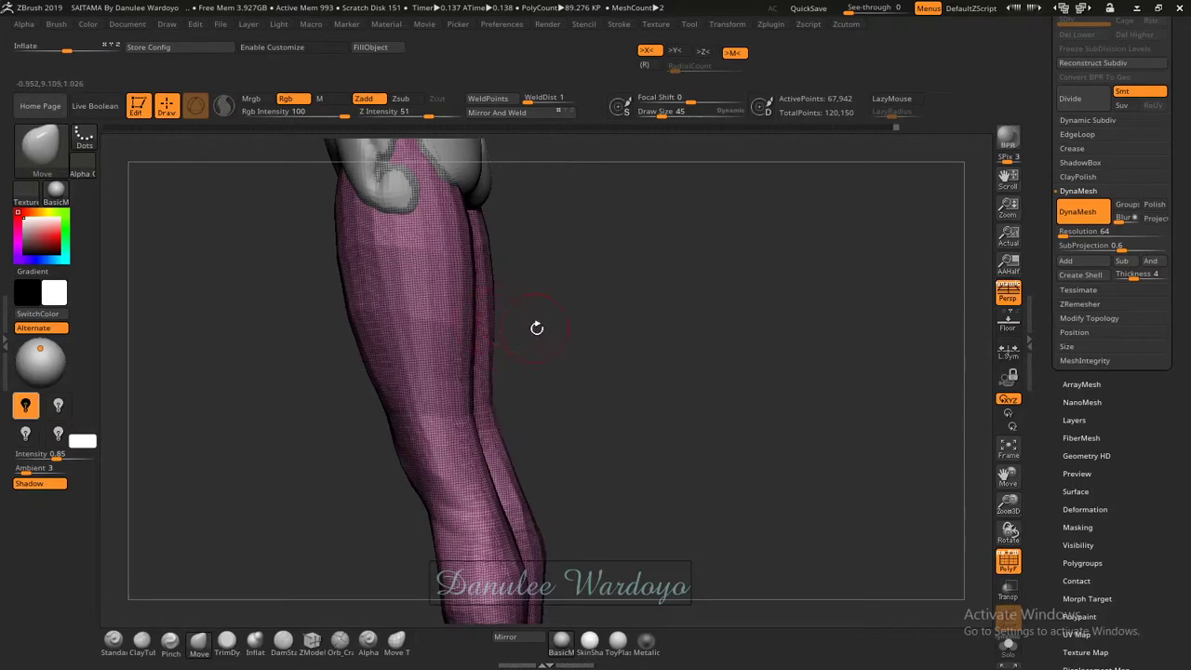
key("ctrl")
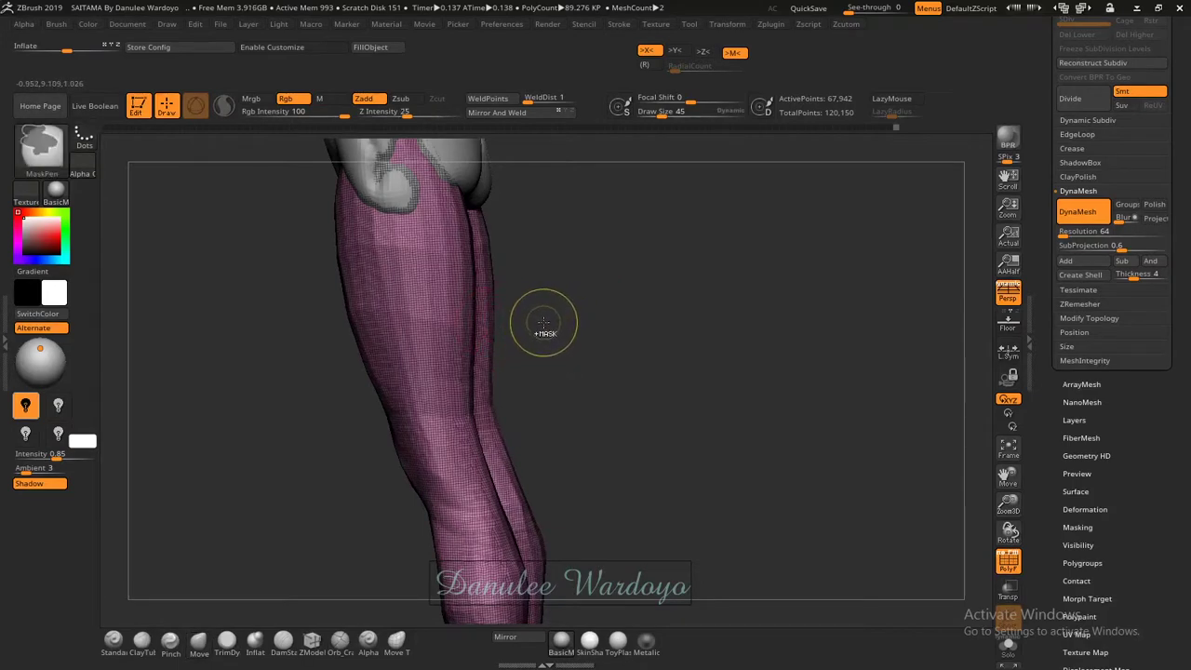
left_click_drag(524, 354, 599, 343)
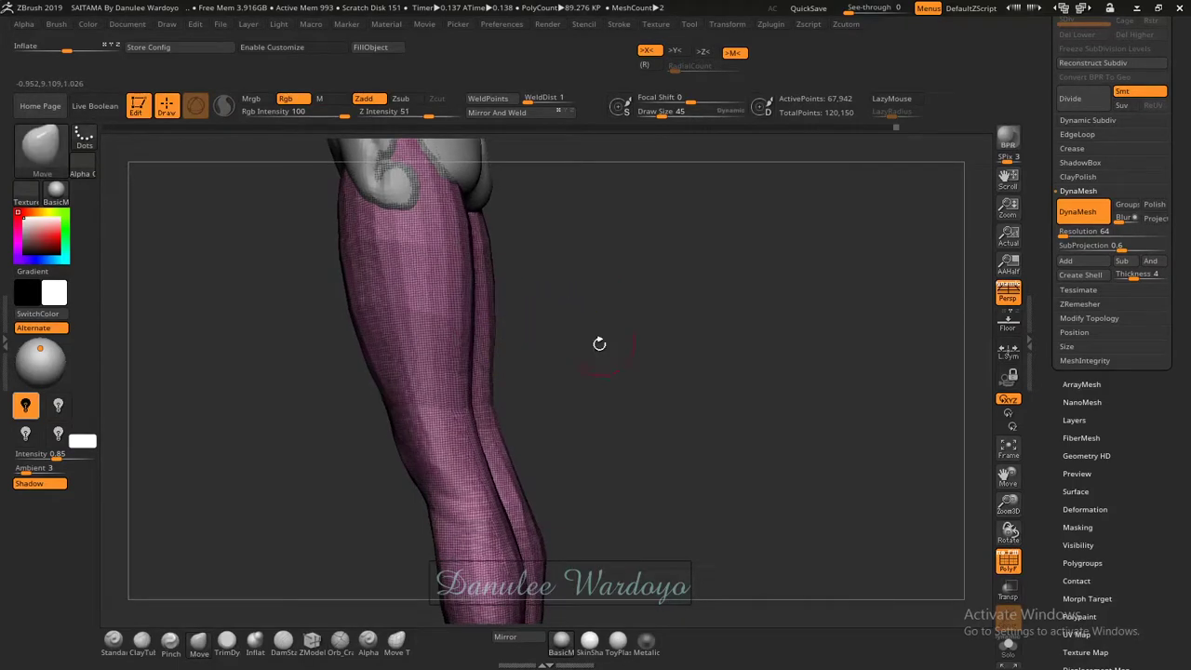
key("ctrl")
left_click_drag(580, 386, 585, 381, "ctrl")
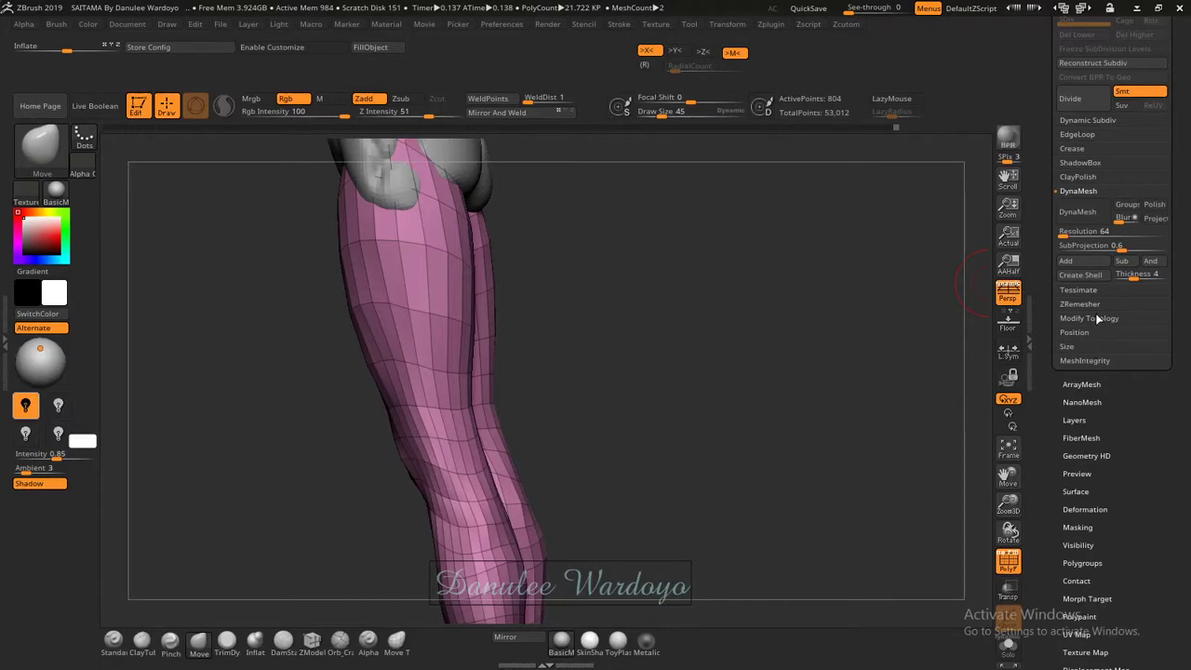
DynaMesh the legs at Resolution 32 and set SubProjection to 0.10447.
left_click(1084, 231)
type("32")
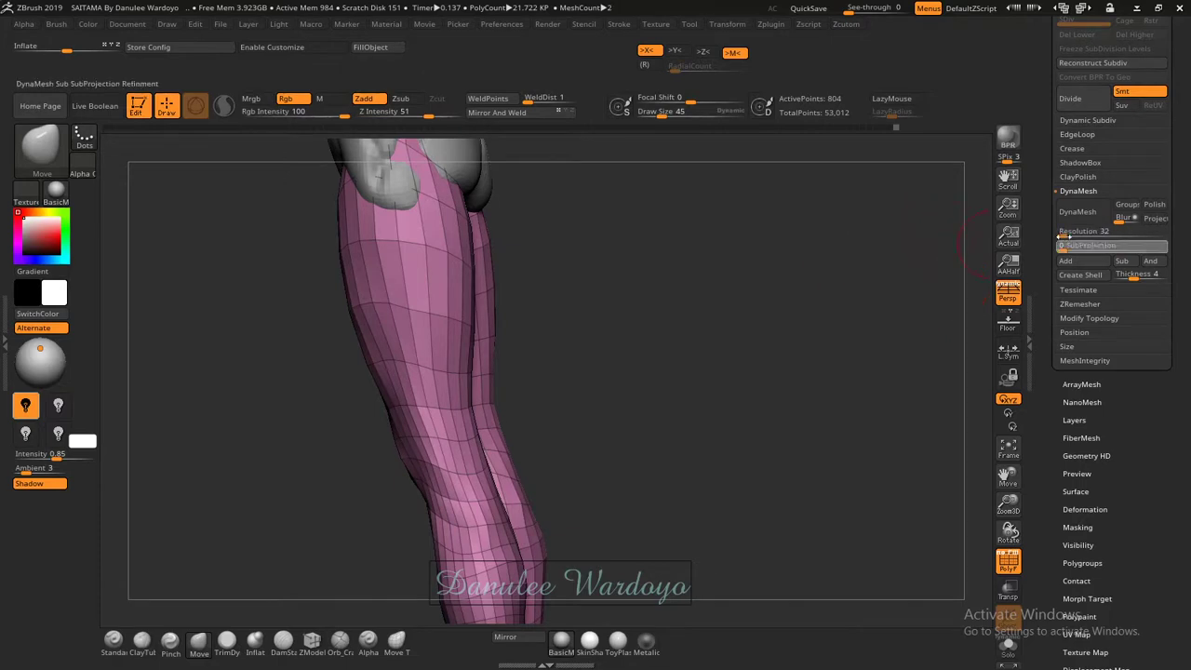
left_click_drag(1117, 247, 1075, 252)
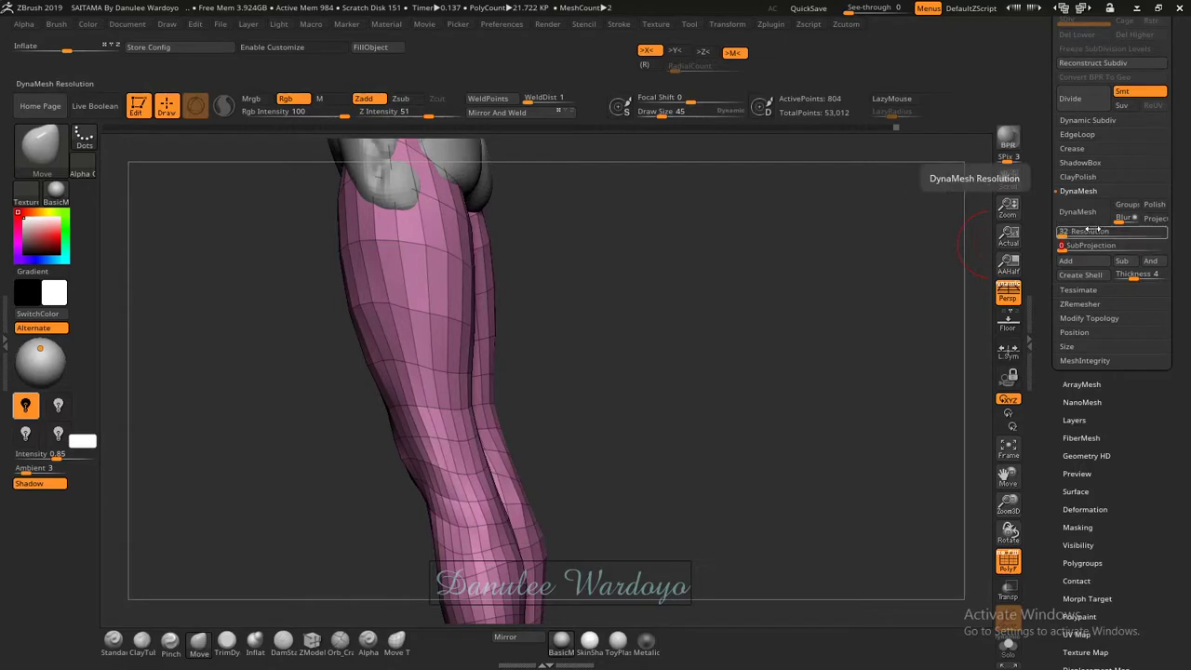
left_click_drag(1062, 245, 1071, 245)
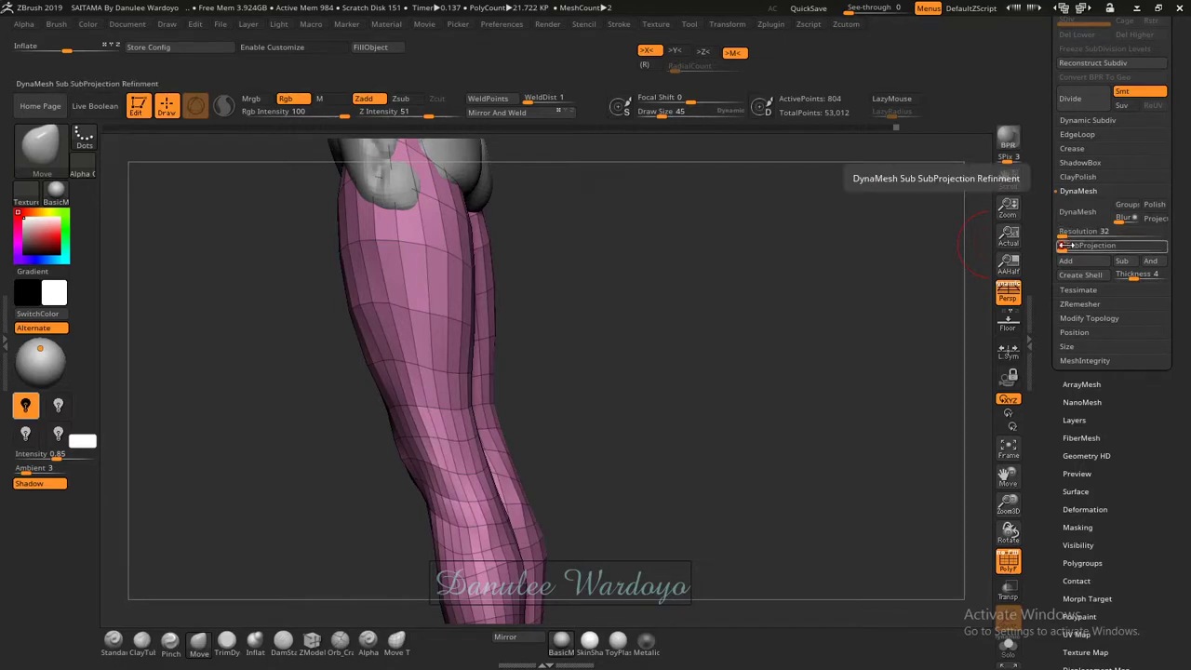
left_click(1077, 217)
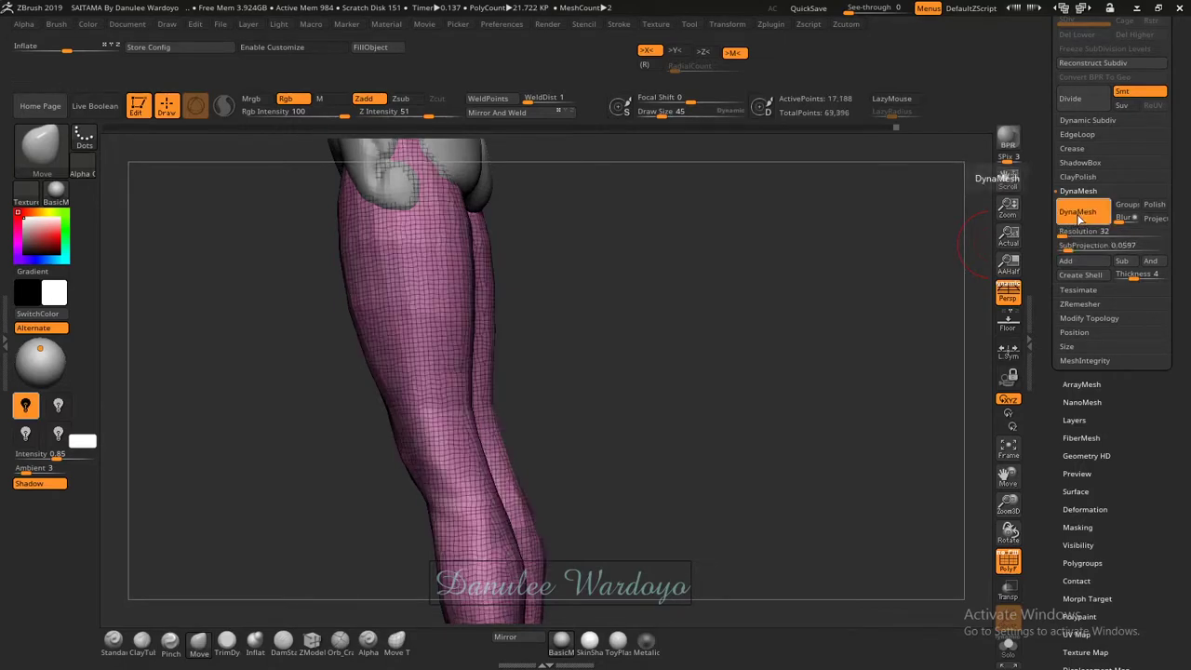
left_click_drag(1068, 247, 1066, 250)
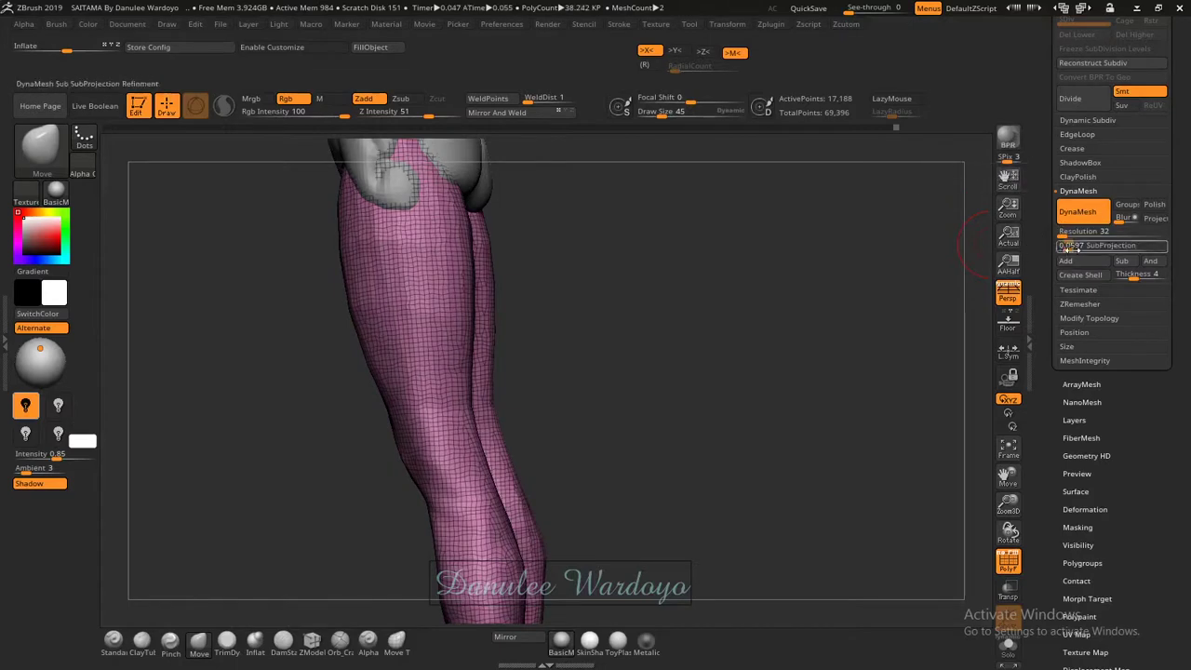
key("Return")
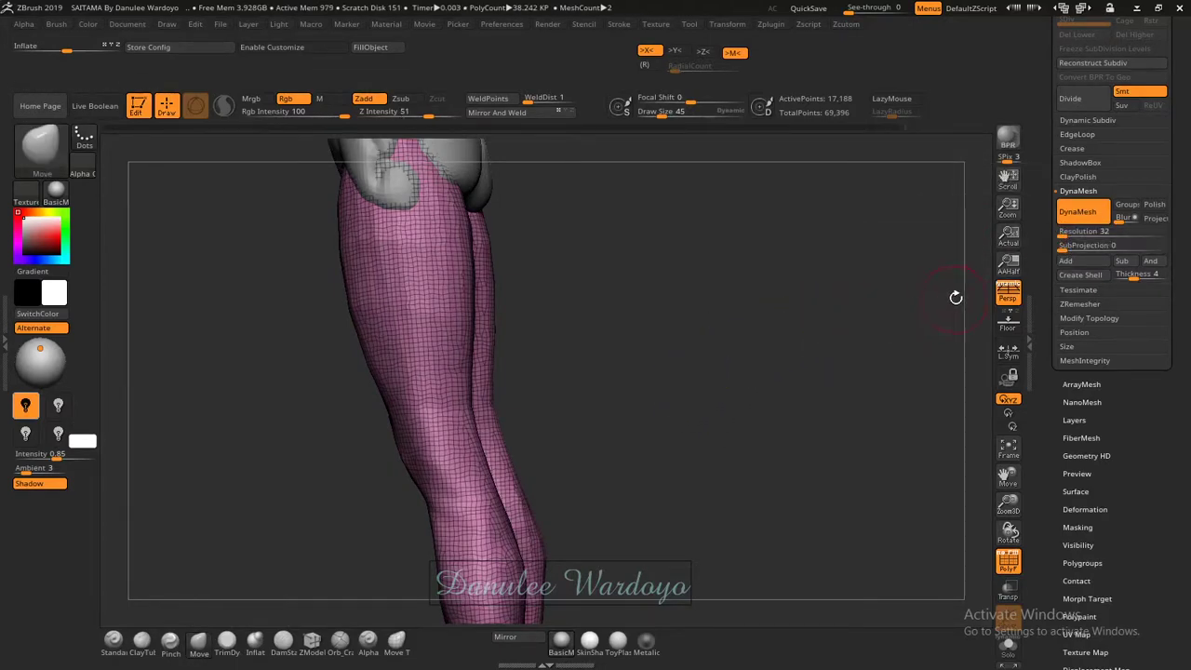
left_click_drag(1068, 247, 1080, 249)
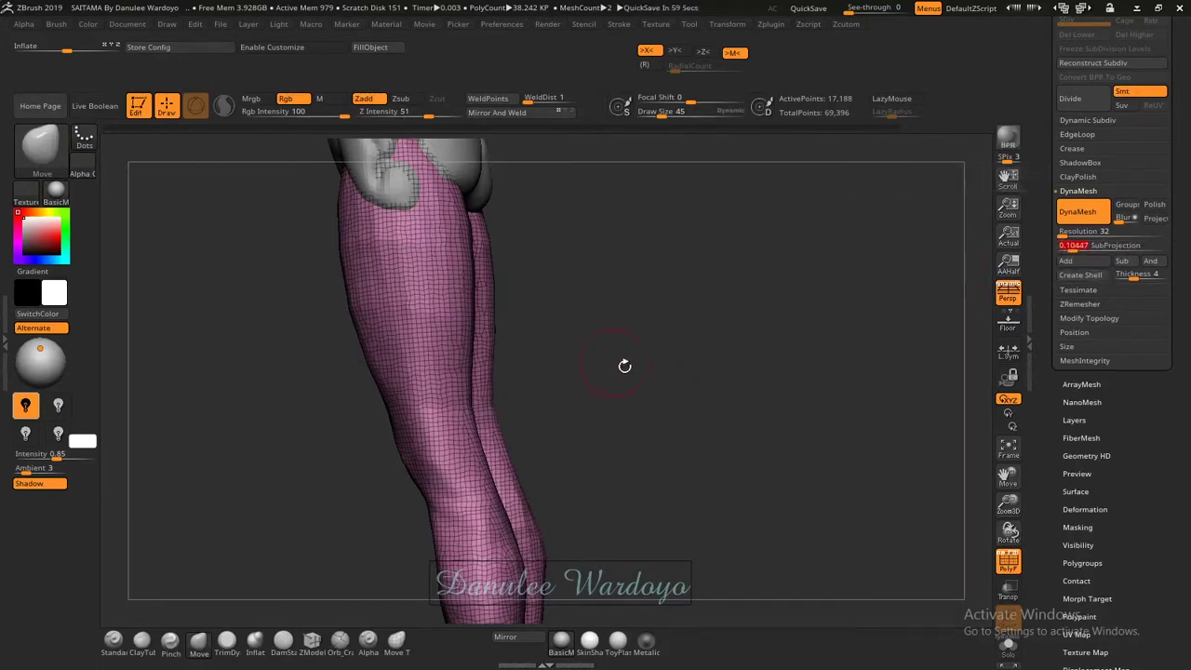
mouse_move(624, 364)
left_mouse_down()
mouse_move(668, 363)
mouse_move(697, 328)
mouse_move(723, 359)
mouse_move(807, 377)
mouse_move(568, 381)
mouse_move(468, 404)
mouse_move(550, 391)
mouse_move(598, 356)
mouse_move(605, 407)
mouse_move(600, 391)
left_mouse_up()
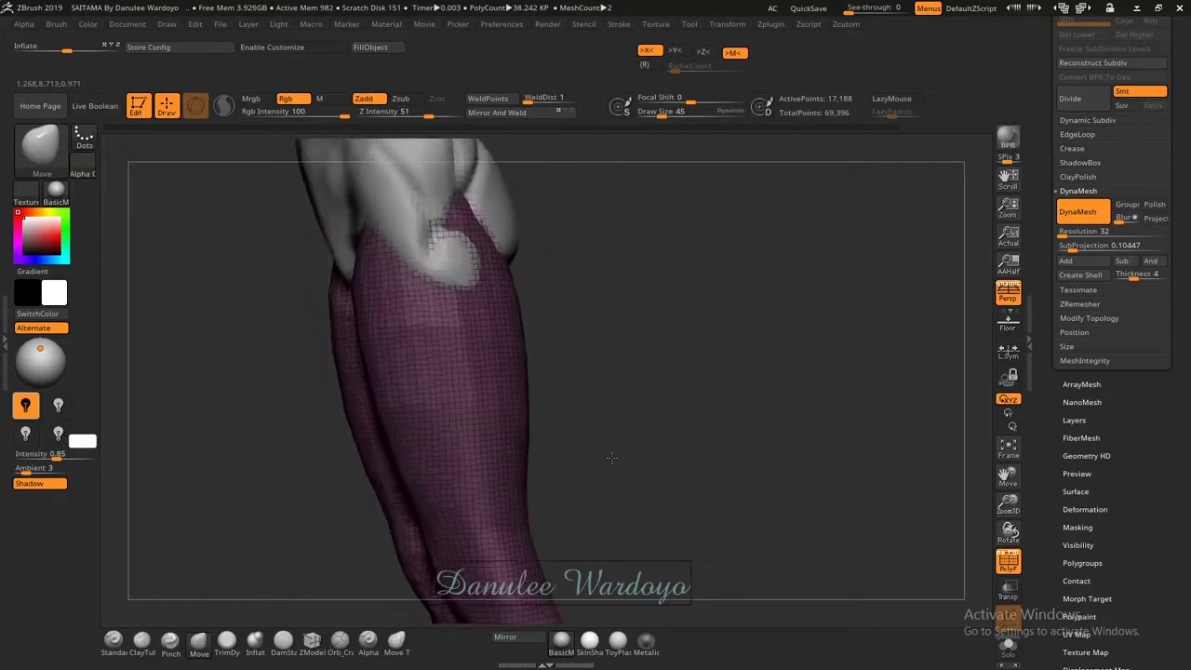
Clear the leg mask, hide the PolyF wireframe, and lightly smooth the legs.
left_click(713, 345, "ctrl")
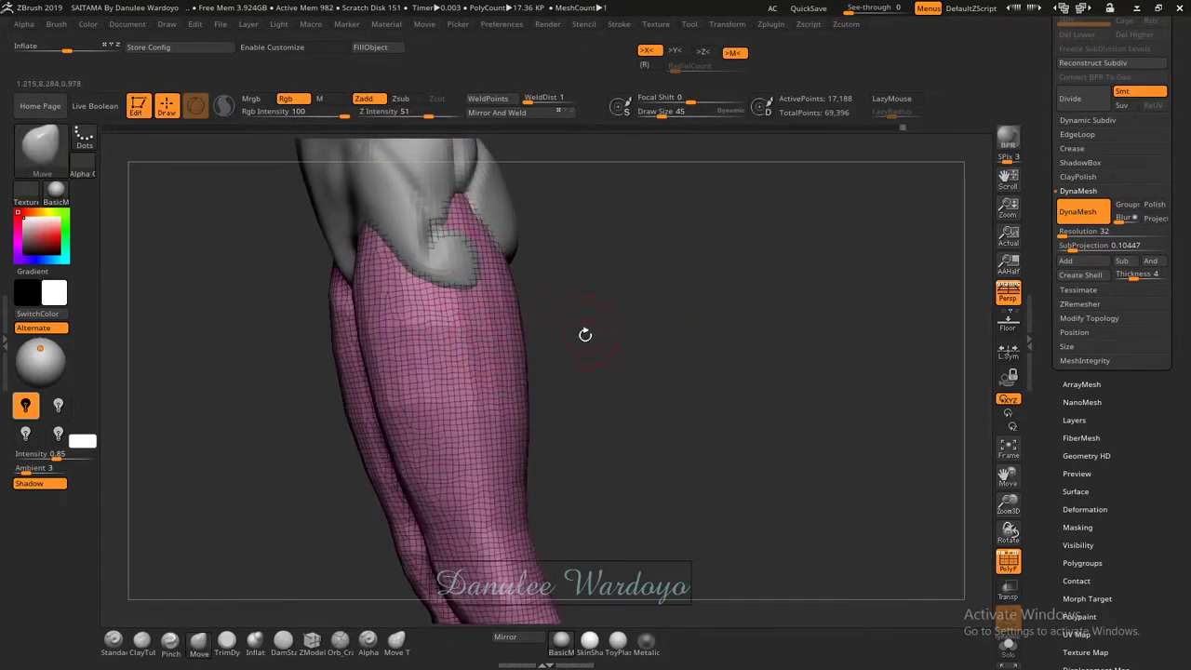
left_click_drag(585, 335, 685, 301)
key("shift")
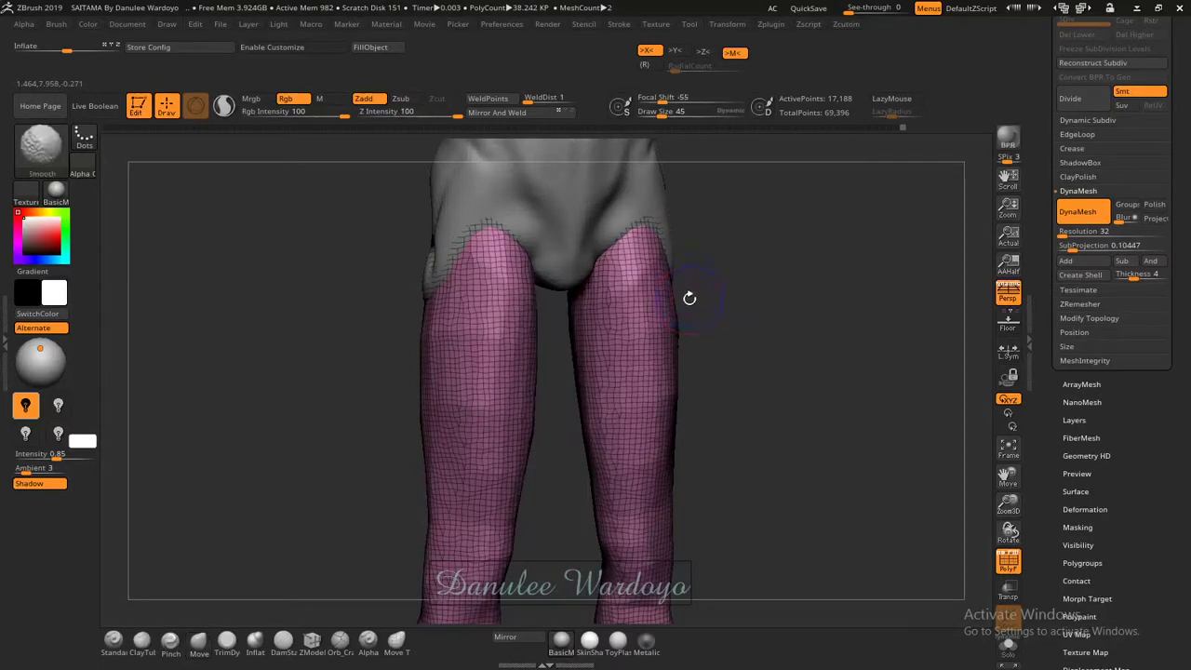
key("shift+f")
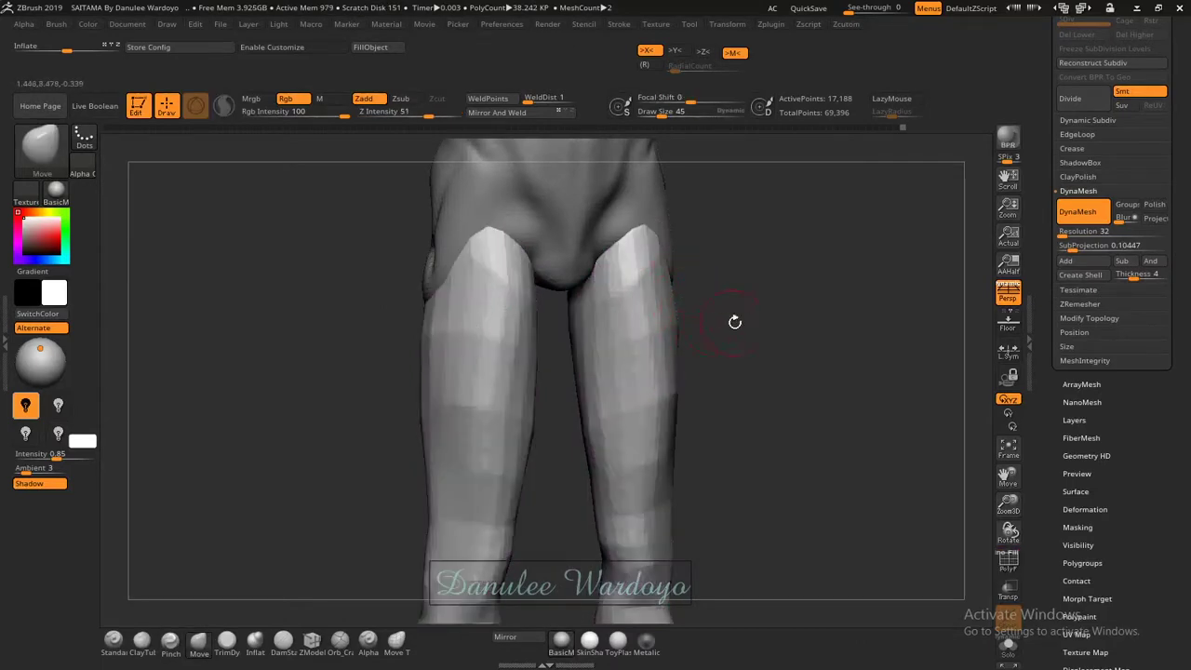
left_click_drag(744, 305, 699, 309)
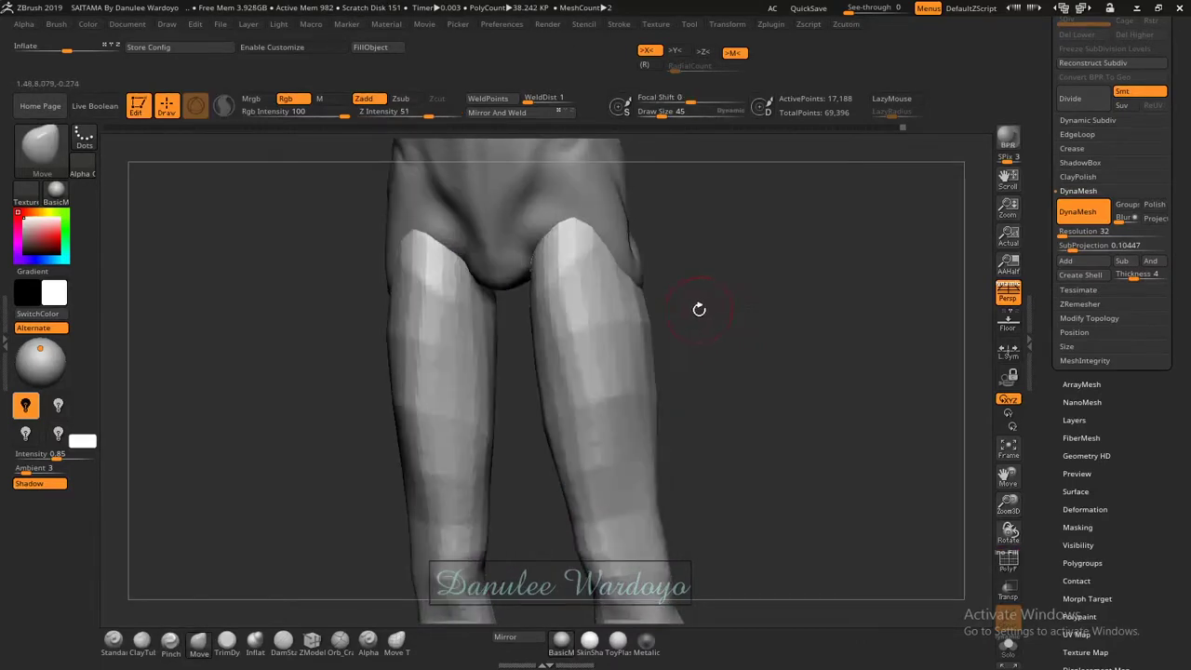
key("shift")
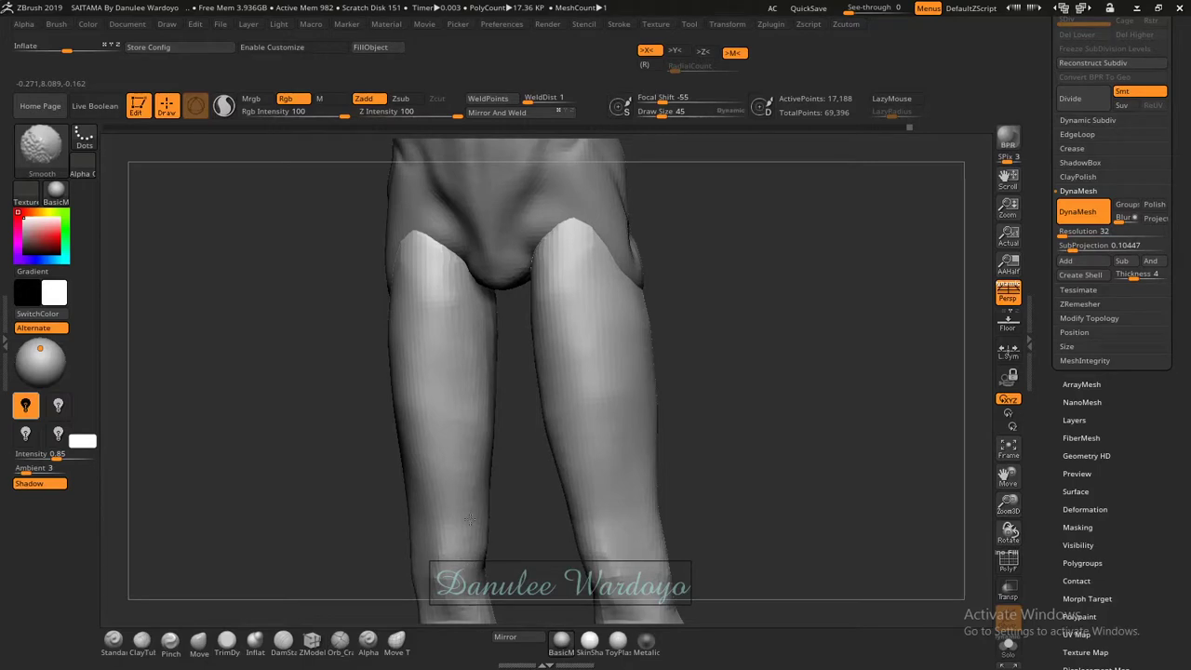
mouse_move(515, 315)
left_mouse_down()
mouse_move(611, 346)
mouse_move(558, 359)
left_mouse_up()
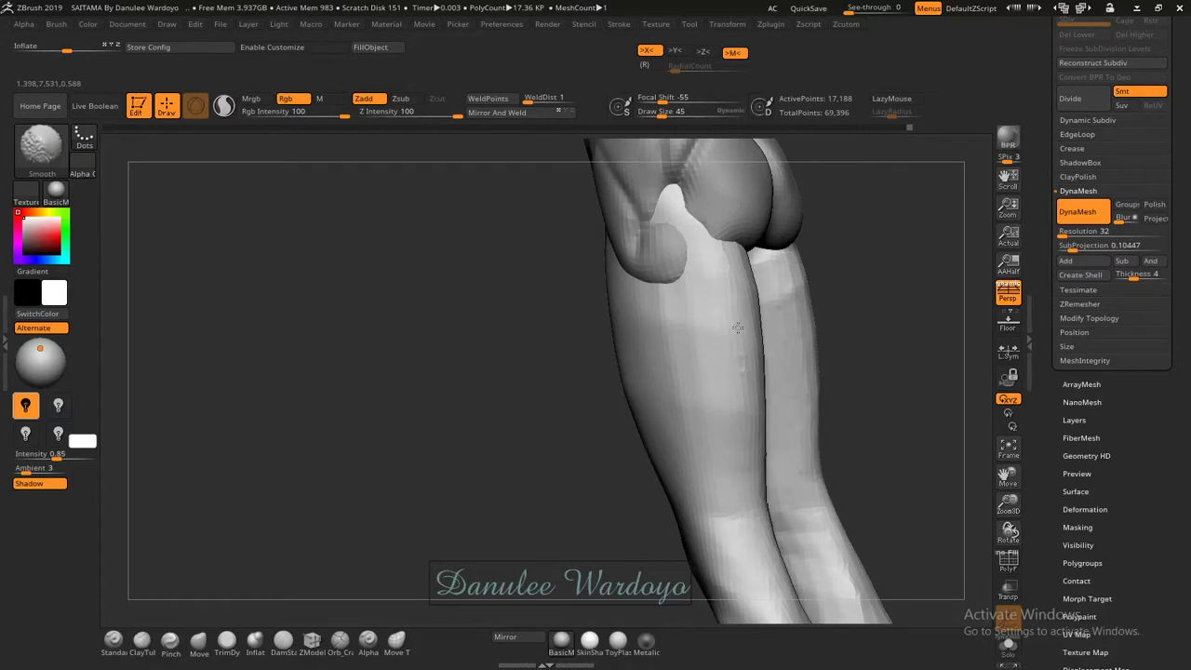
Select the Move brush and enlarge Draw Size to 151.
key("b")
key("m")
key("v")
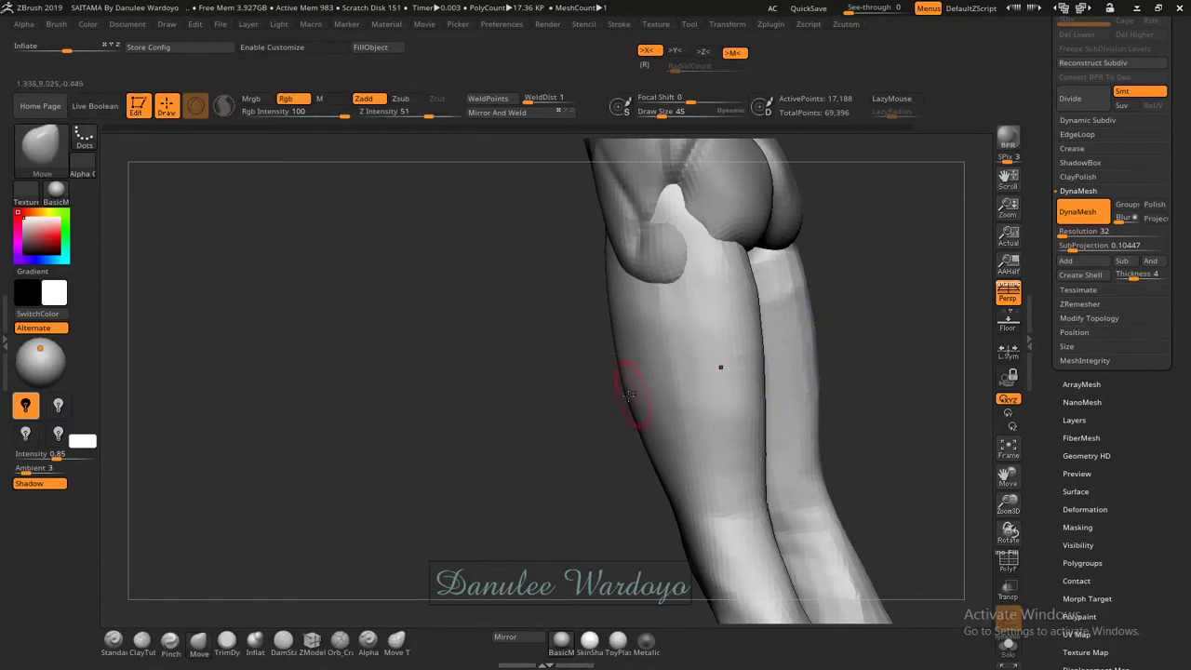
key("space")
left_click_drag(623, 386, 651, 386)
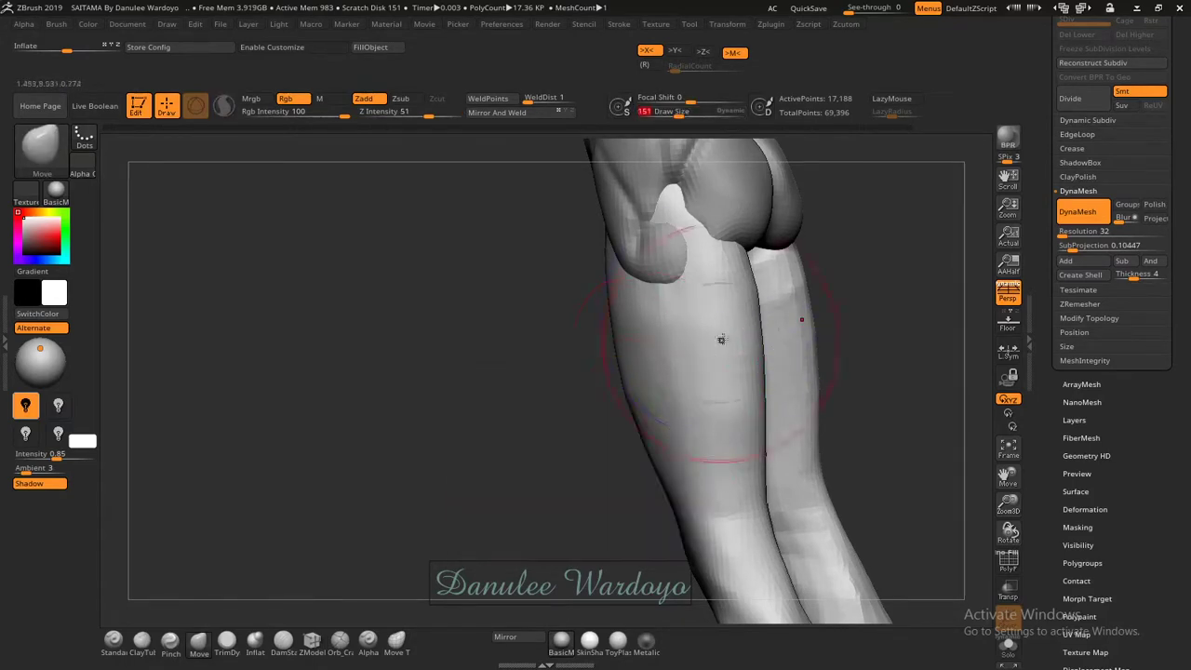
key("shift")
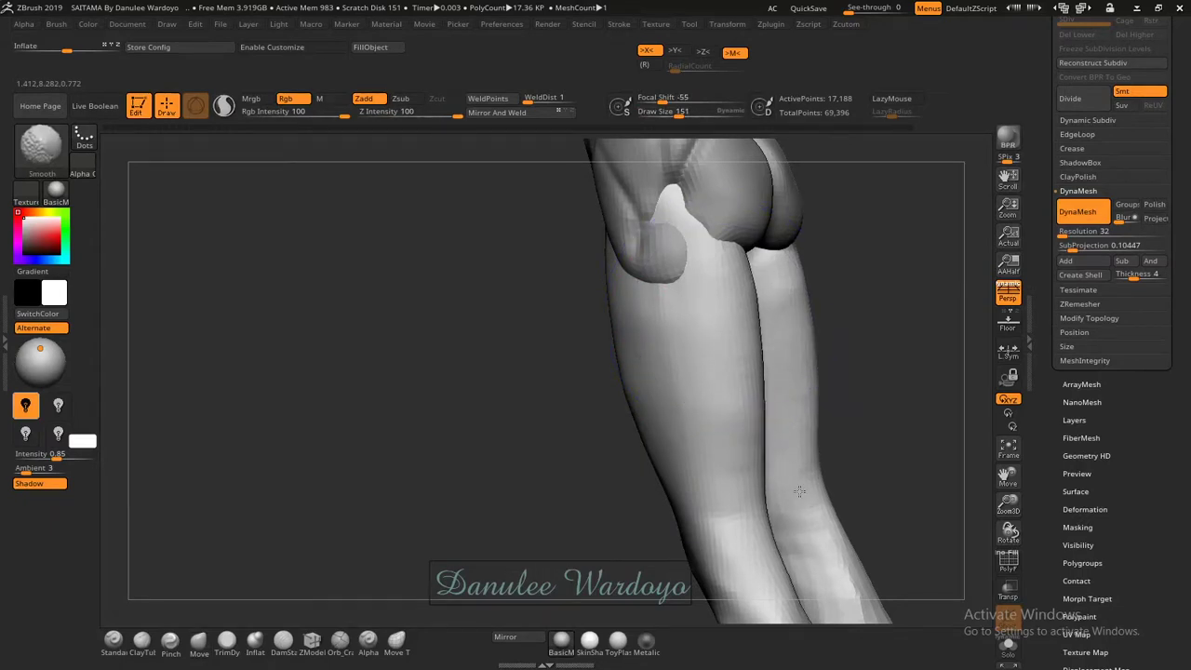
Smooth the knees and lower legs, slimming the right leg.
mouse_move(803, 345)
left_mouse_down()
mouse_move(674, 178)
mouse_move(558, 503)
left_mouse_up()
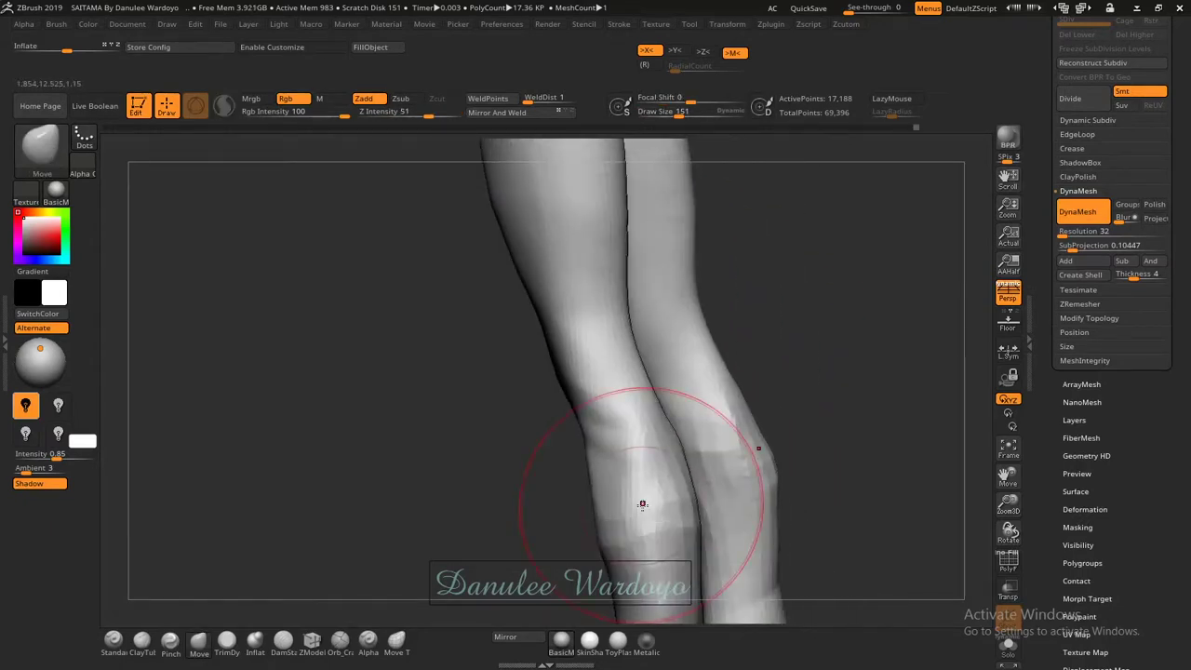
left_click_drag(704, 473, 615, 375)
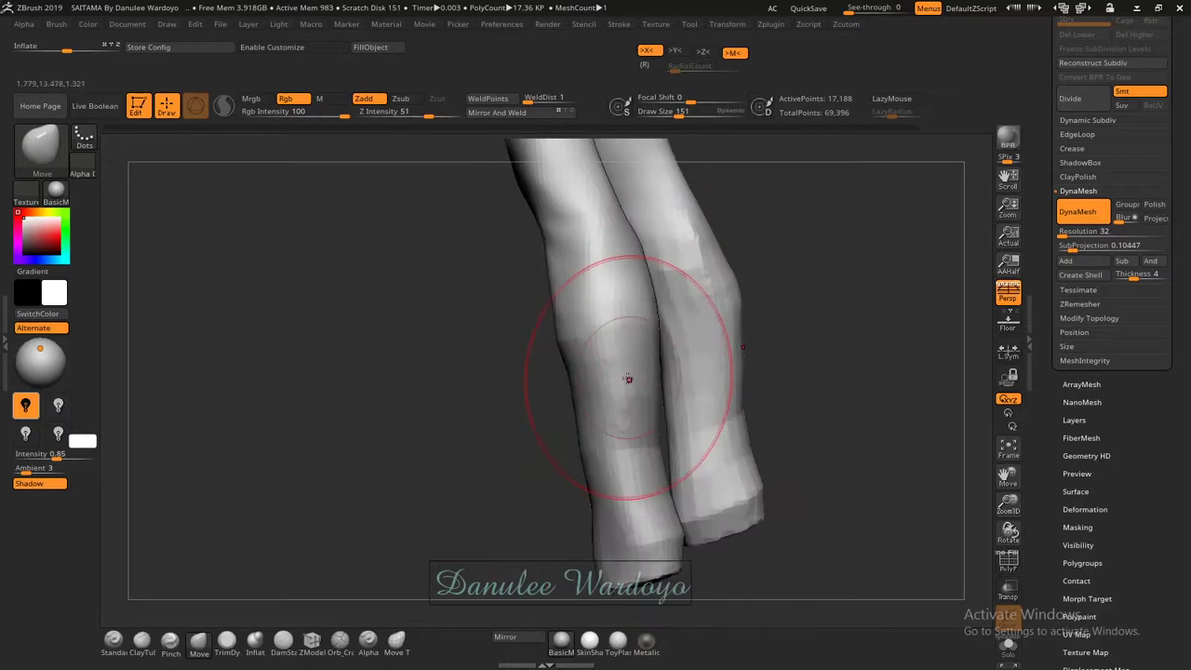
mouse_move(652, 484)
left_mouse_down("shift")
mouse_move(678, 457)
mouse_move(715, 312)
left_mouse_up("shift")
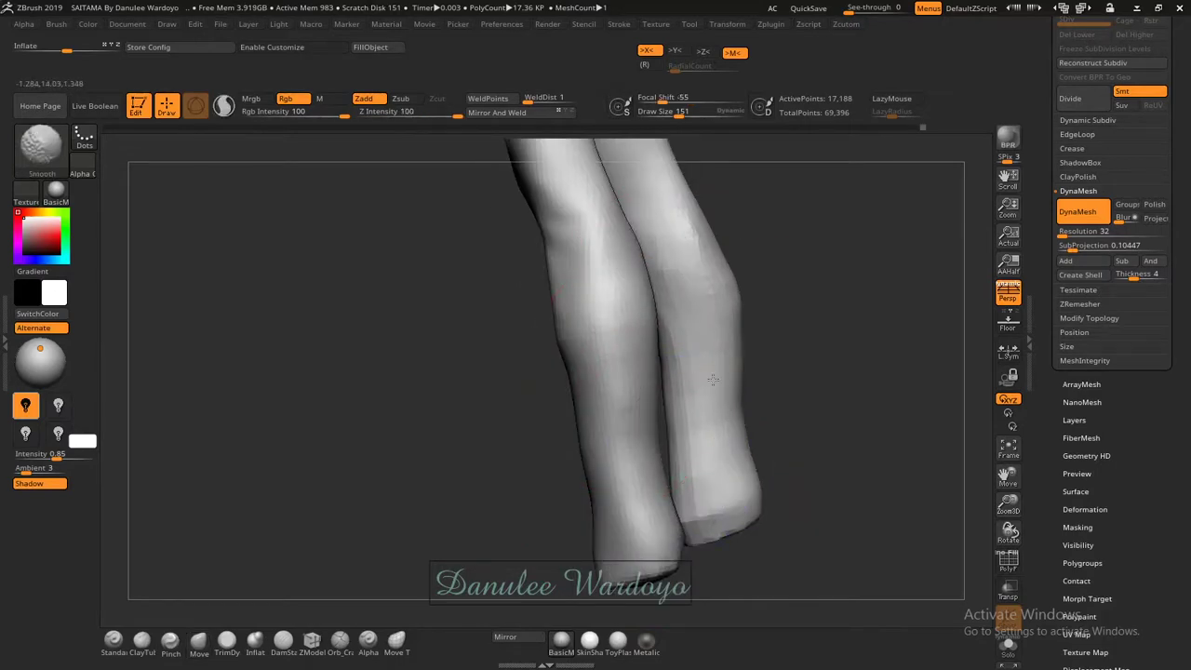
mouse_move(646, 375)
left_mouse_down("shift")
mouse_move(735, 354)
mouse_move(564, 301)
mouse_move(515, 437)
left_mouse_up("shift")
key("b")
key("m")
key("v")
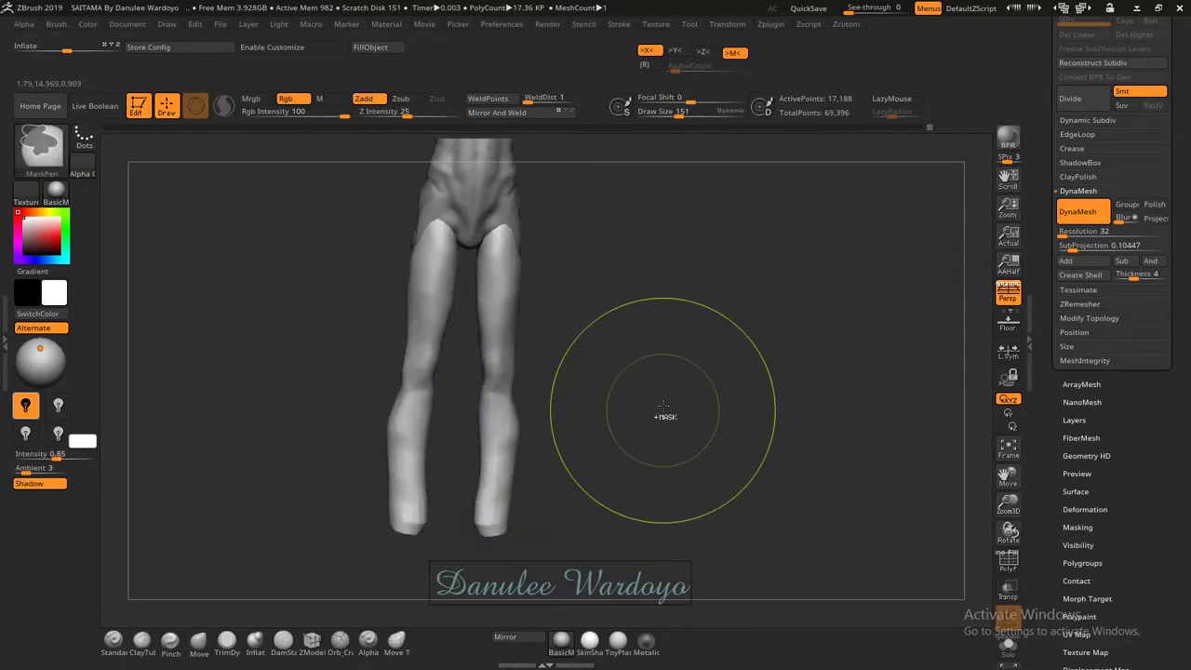
Shrink the brush to size 109 and reshape the right calf outline.
left_click_drag(664, 409, 633, 398)
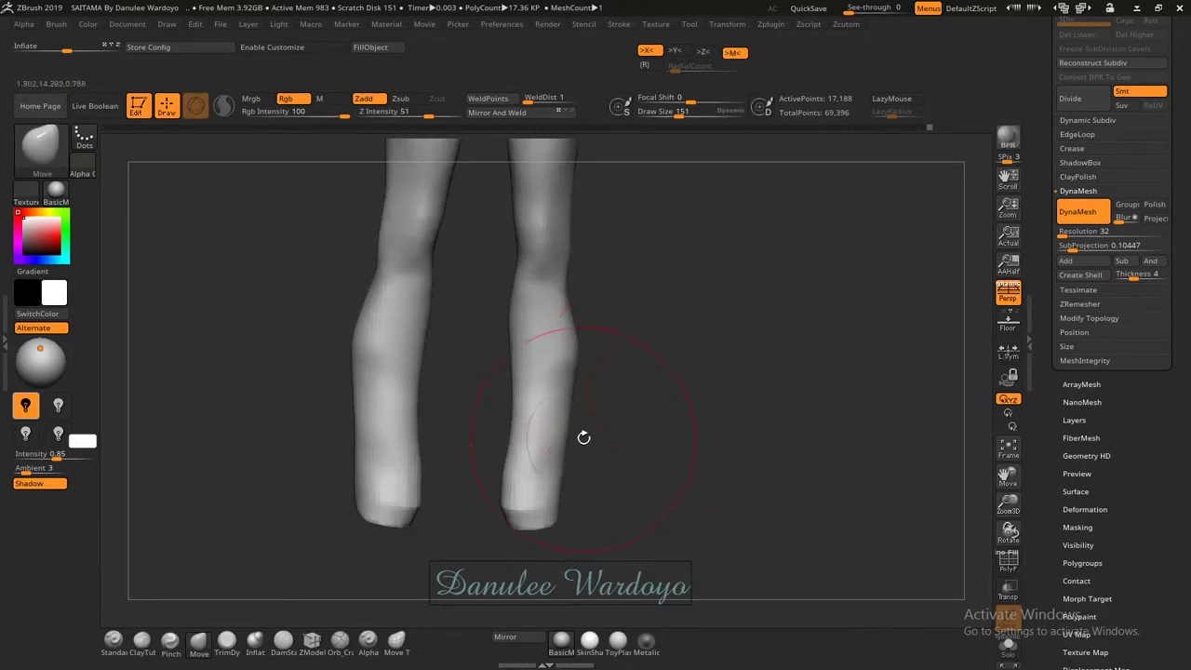
key("space")
left_click_drag(638, 398, 628, 399)
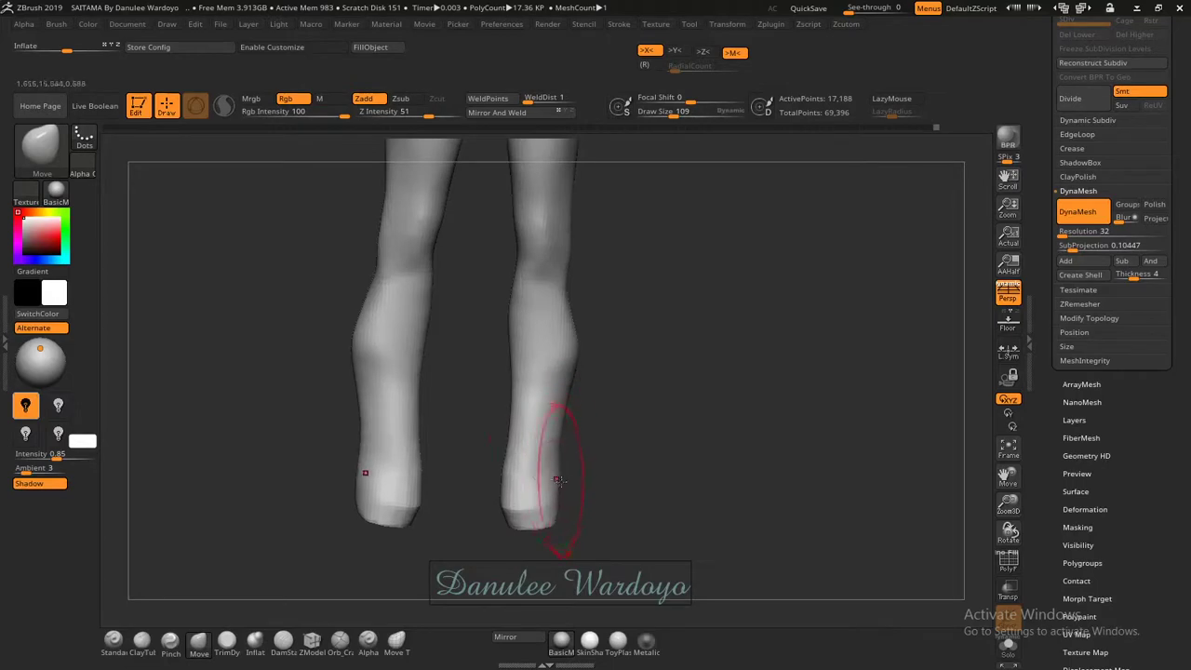
left_click_drag(556, 463, 551, 470)
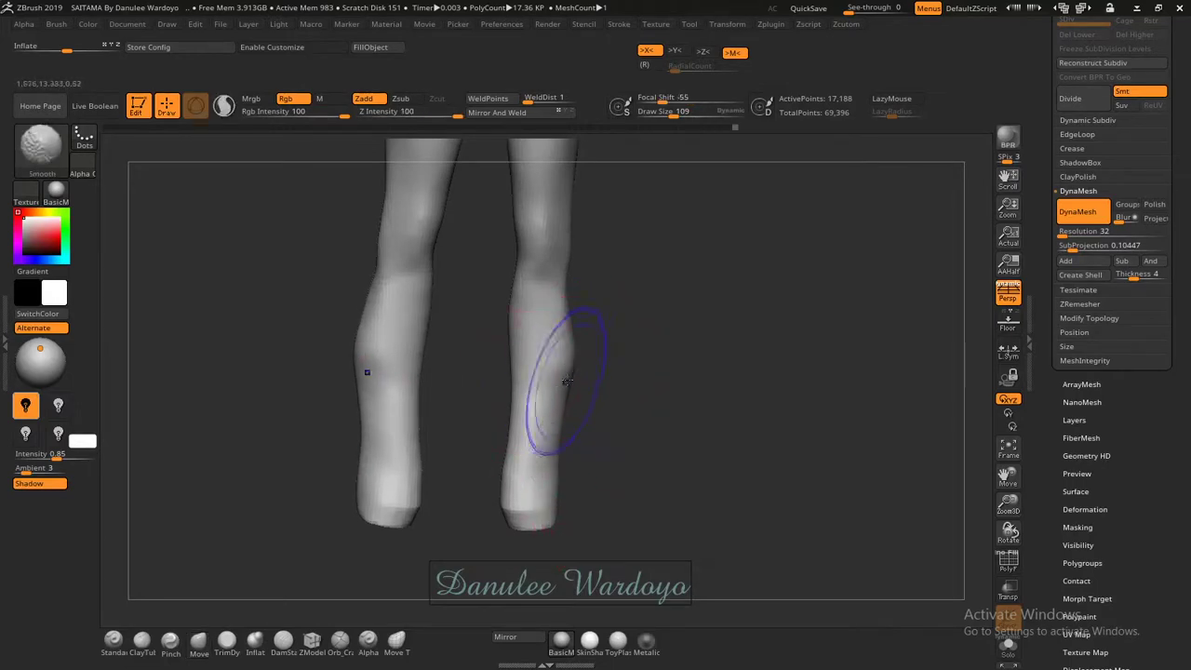
left_click_drag(572, 369, 566, 395, "shift")
Reshape the lower-leg and inner ankle contours from several angles.
left_click_drag(558, 507, 447, 312)
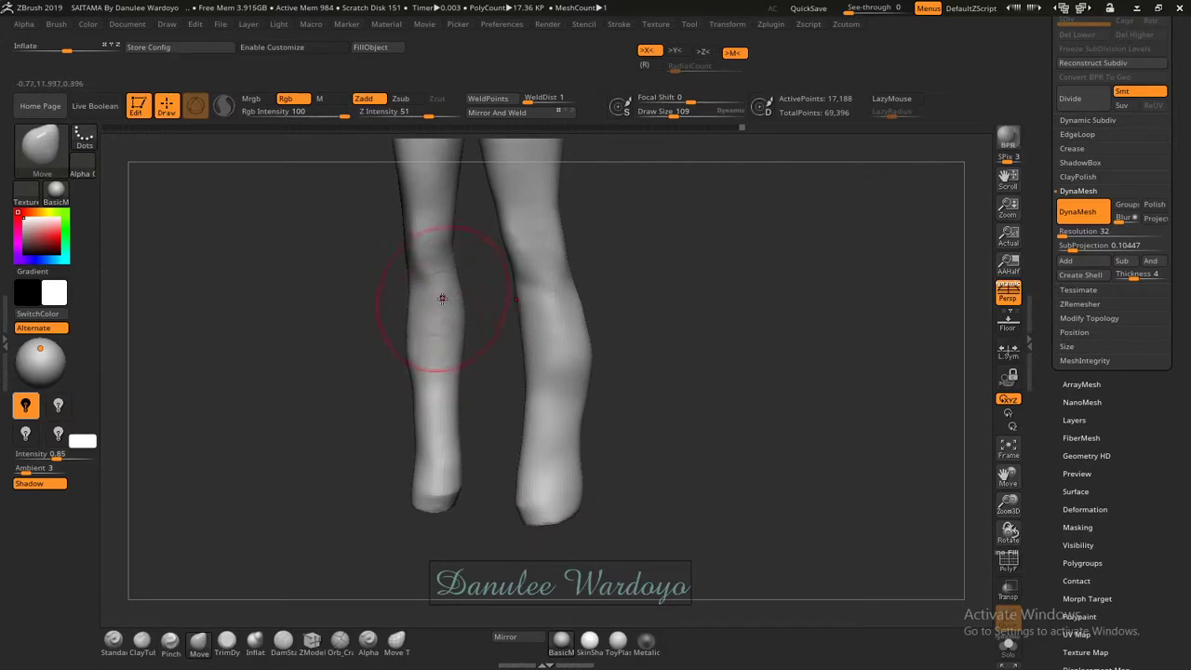
mouse_move(457, 340)
left_mouse_down()
mouse_move(536, 359)
mouse_move(460, 481)
left_mouse_up()
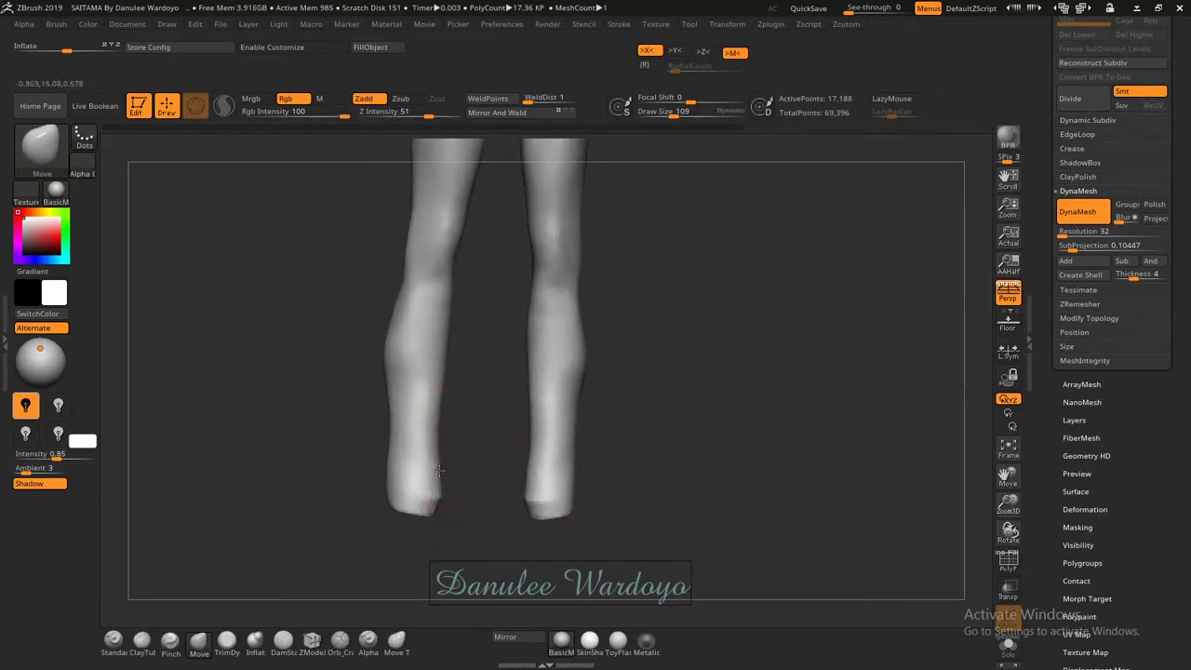
left_click_drag(426, 454, 447, 481)
left_click_drag(527, 476, 546, 452)
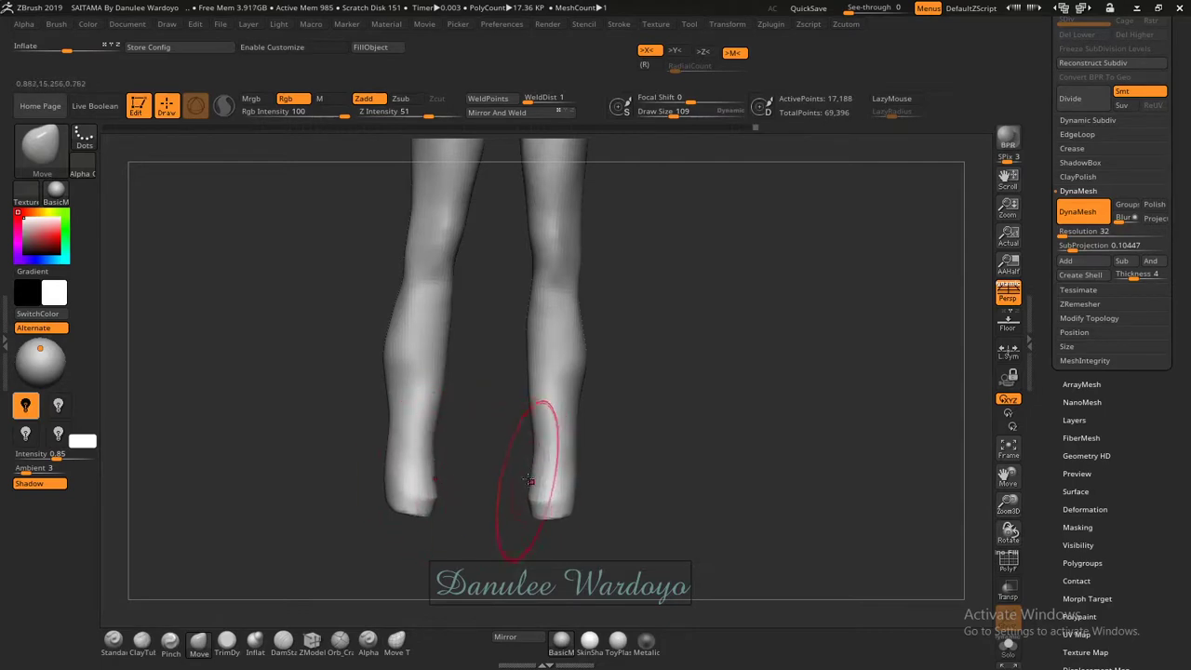
mouse_move(747, 406)
left_mouse_down()
mouse_move(693, 372)
mouse_move(710, 439)
mouse_move(728, 446)
mouse_move(696, 365)
left_mouse_up()
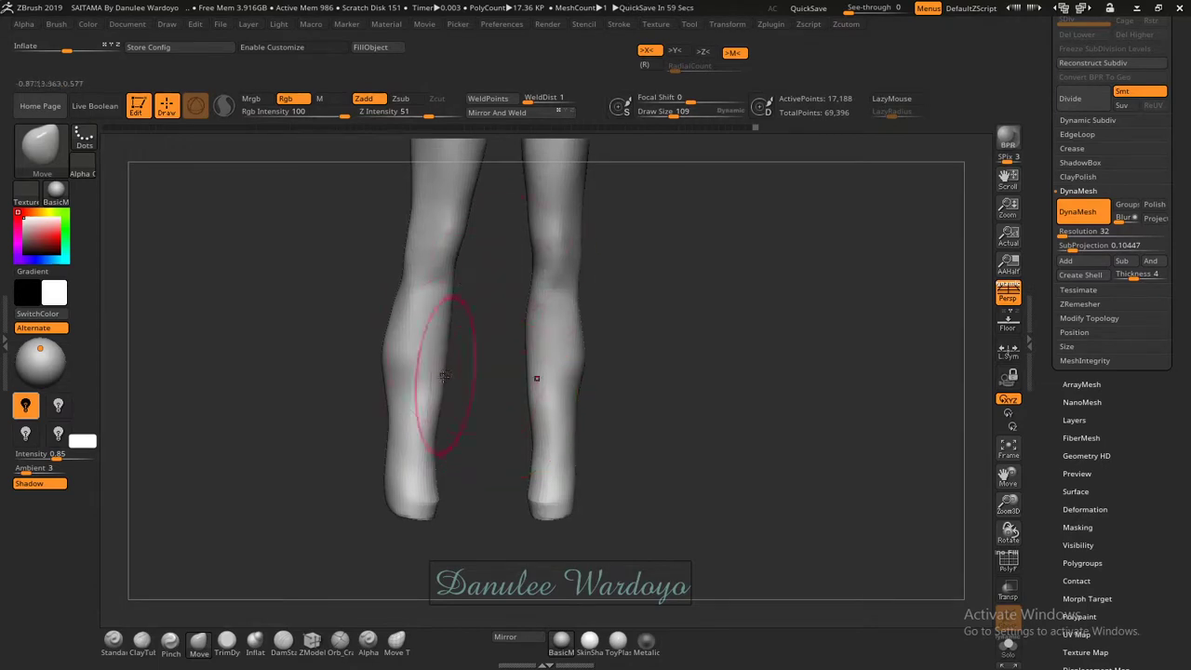
key("shift")
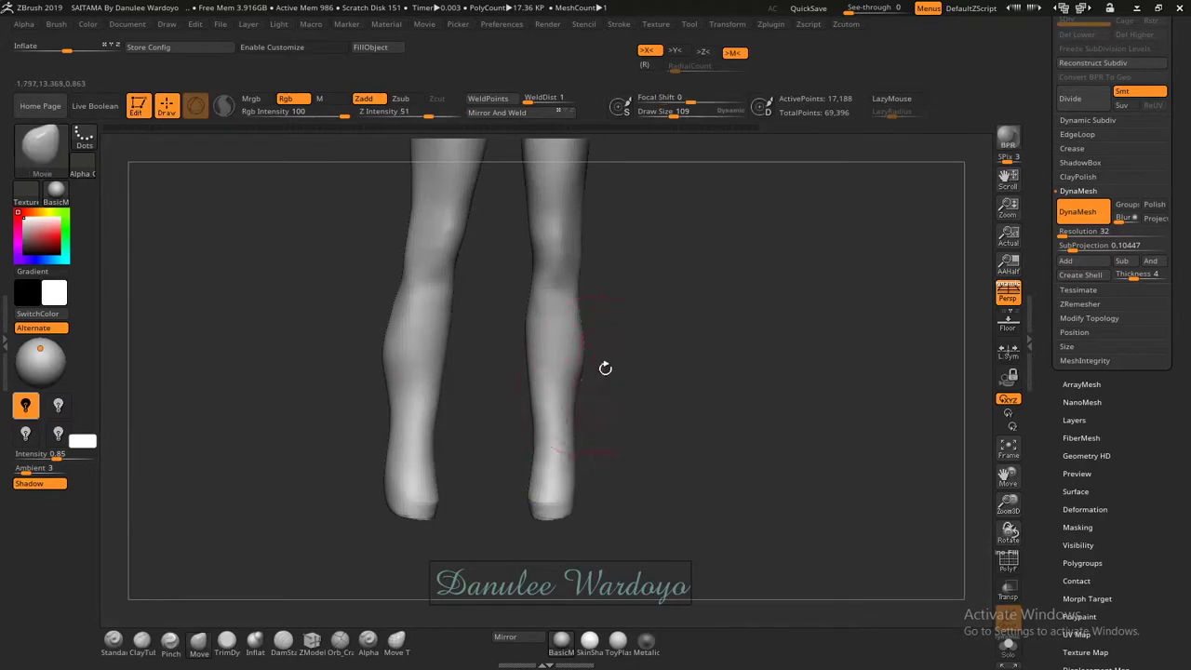
mouse_move(606, 370)
left_mouse_down()
mouse_move(545, 370)
mouse_move(523, 347)
left_mouse_up()
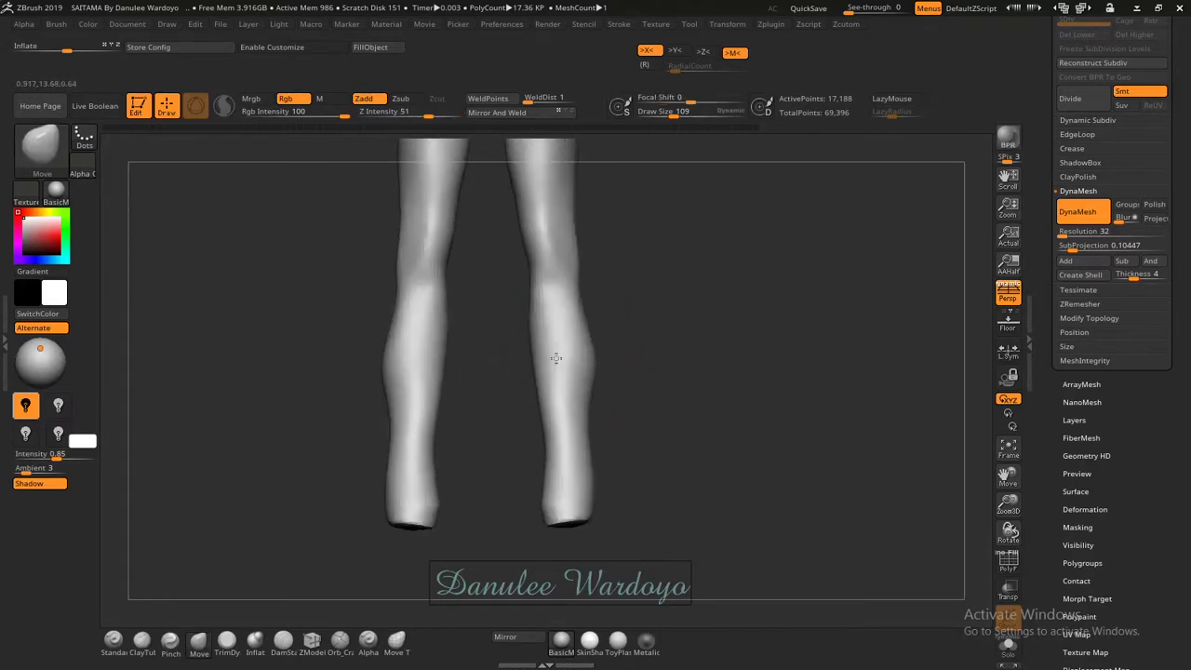
Switch between TrimDynamic and Move brushes, then bring up the brush library.
key("b")
key("t")
key("d")
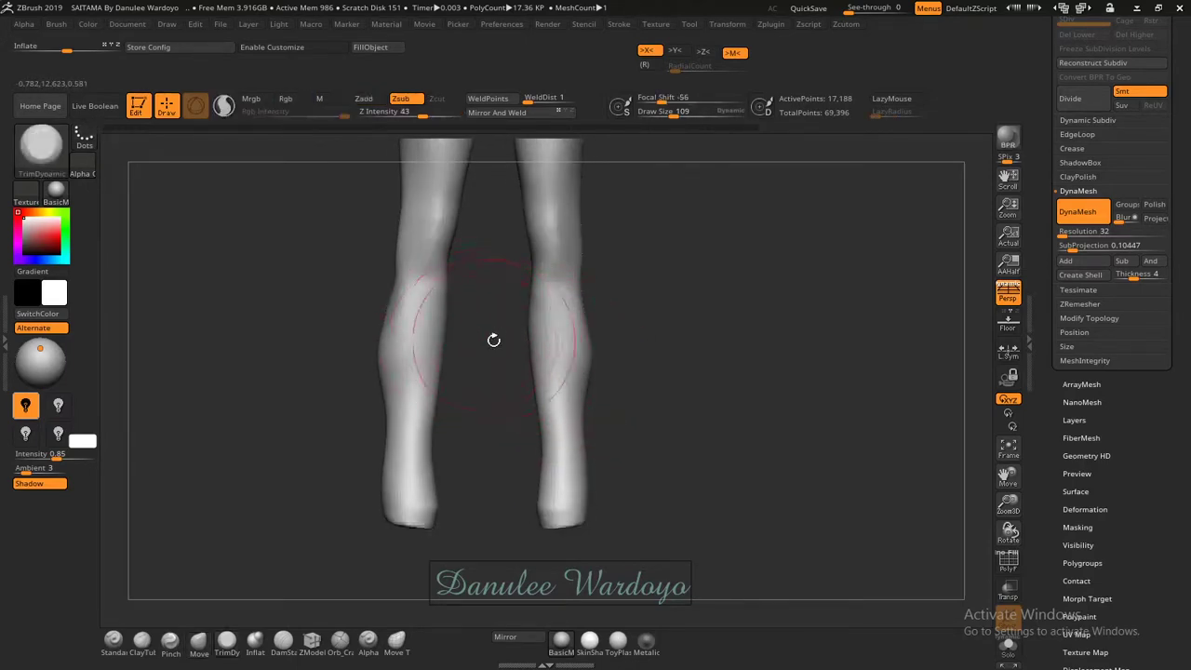
left_click_drag(491, 338, 442, 318)
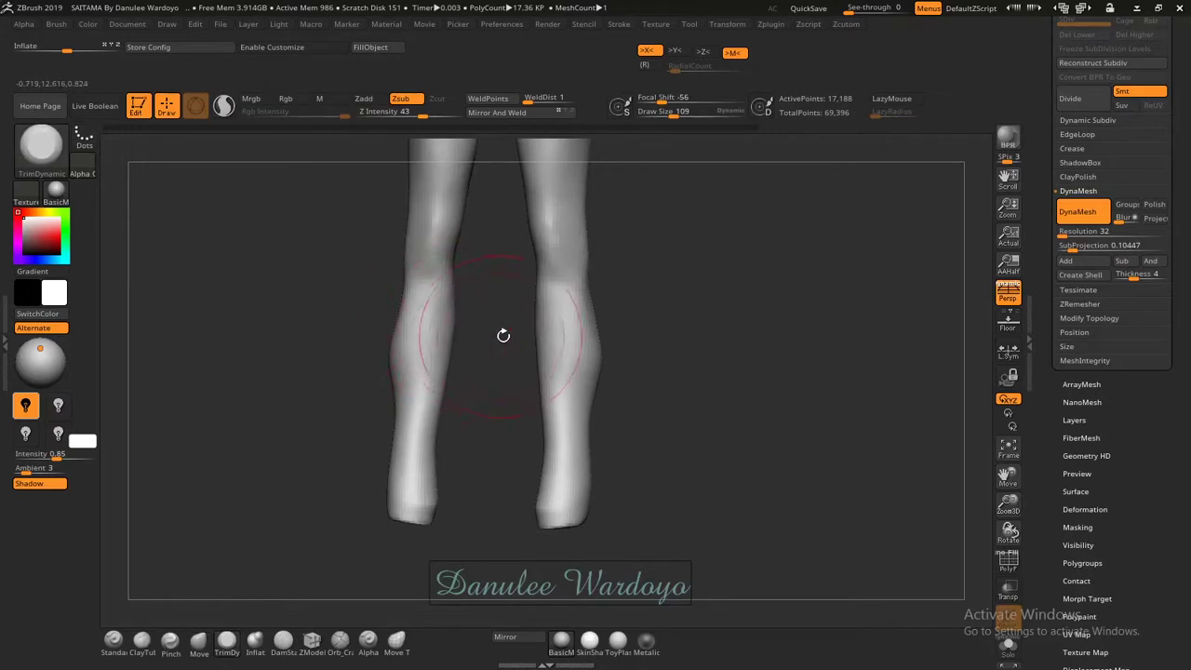
key("b")
key("m")
key("v")
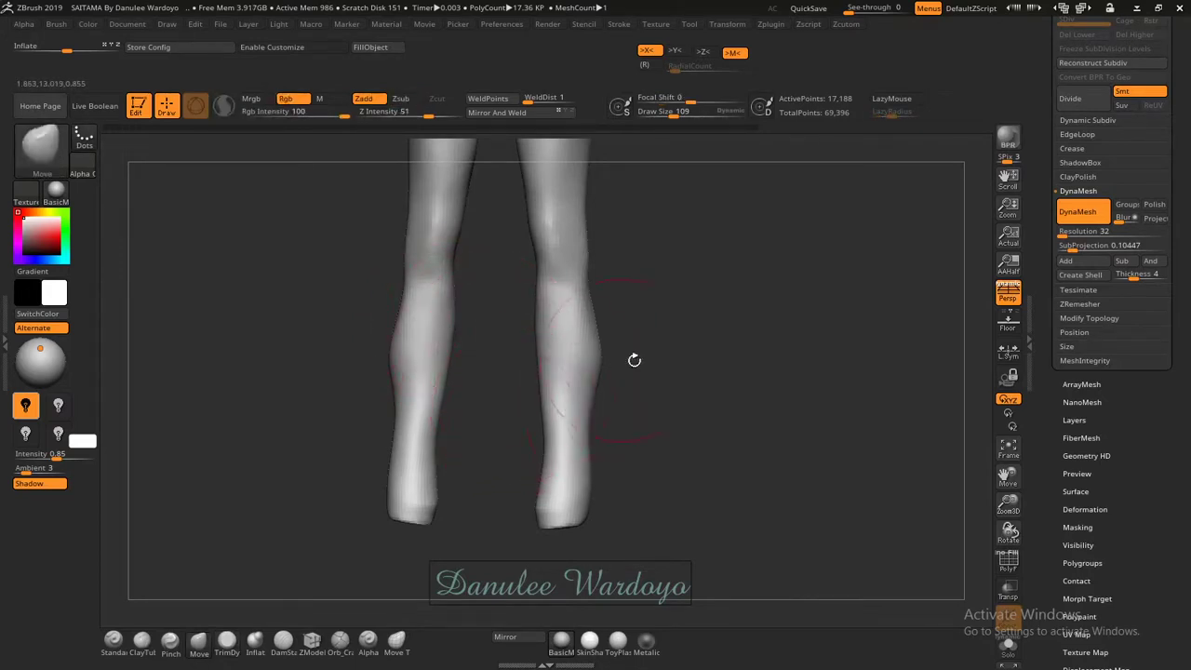
key("b")
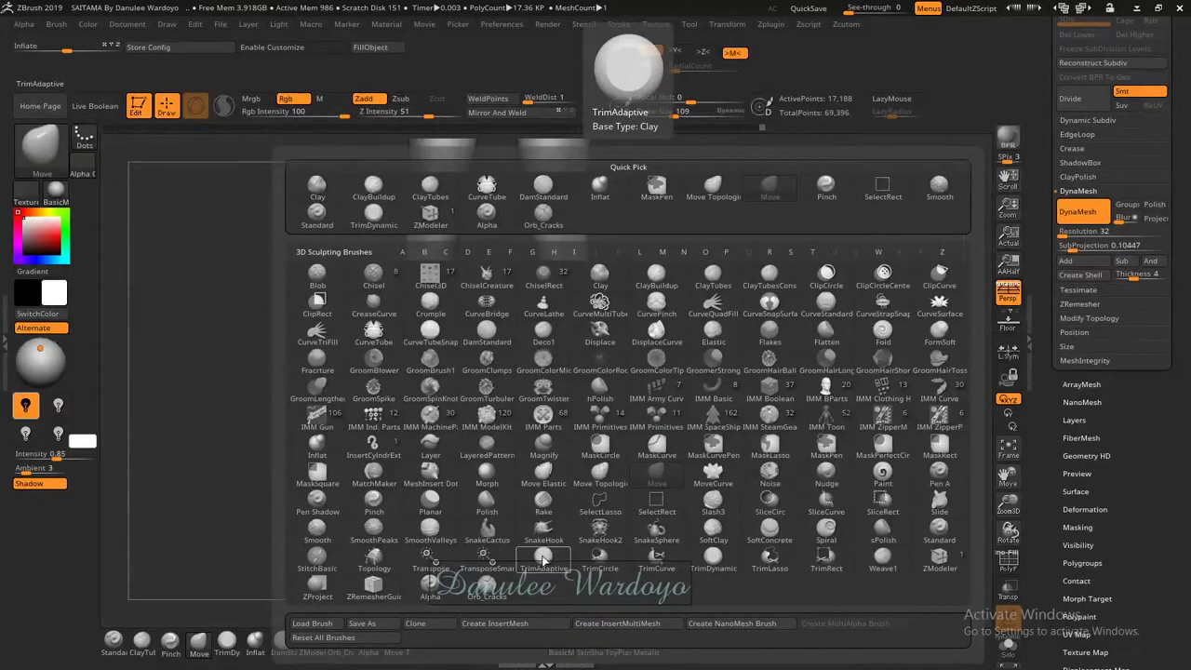
Select TrimAdaptive and flatten planes along the left shin.
left_click(548, 556)
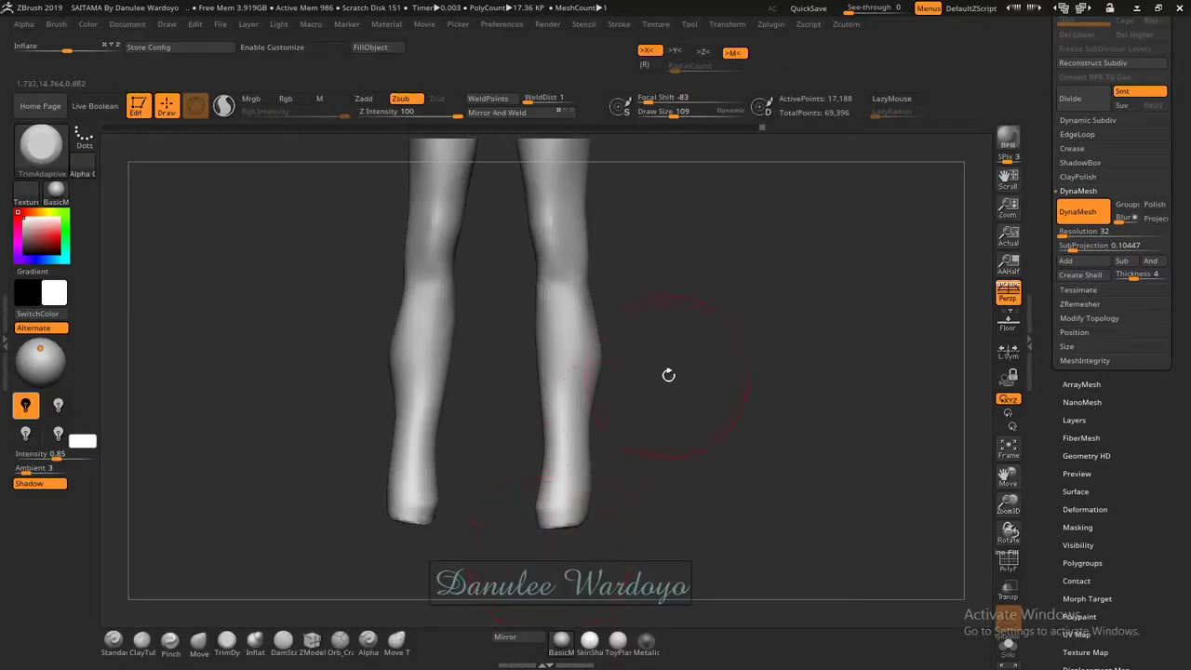
left_click_drag(672, 345, 656, 349)
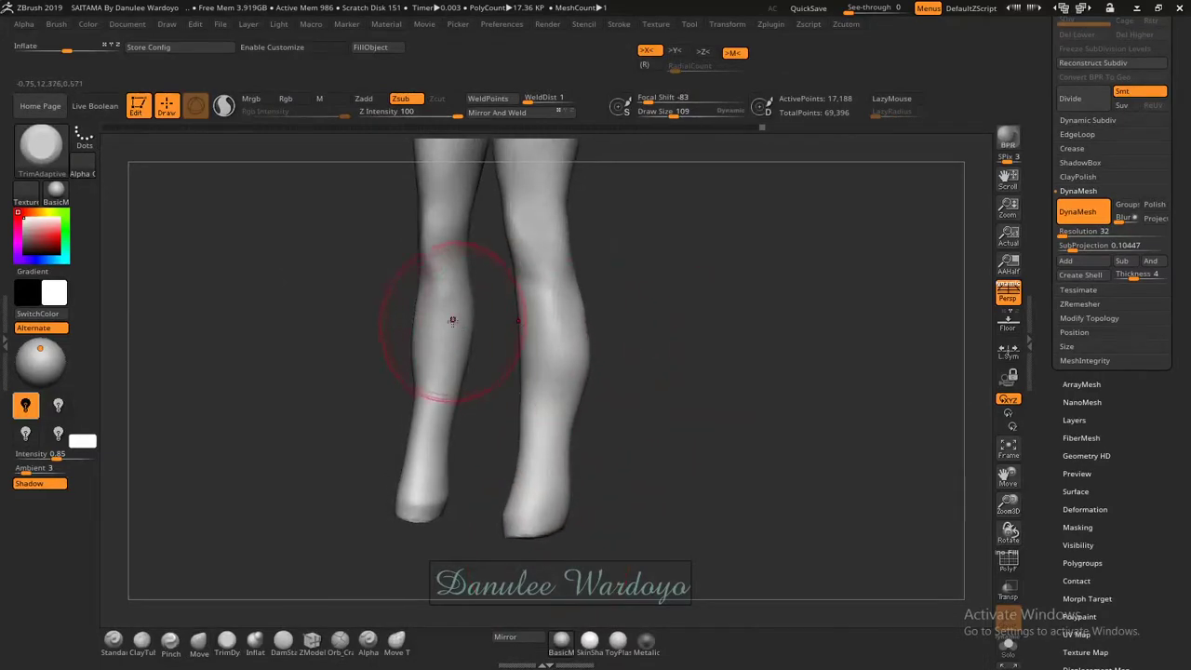
left_click_drag(446, 319, 424, 494)
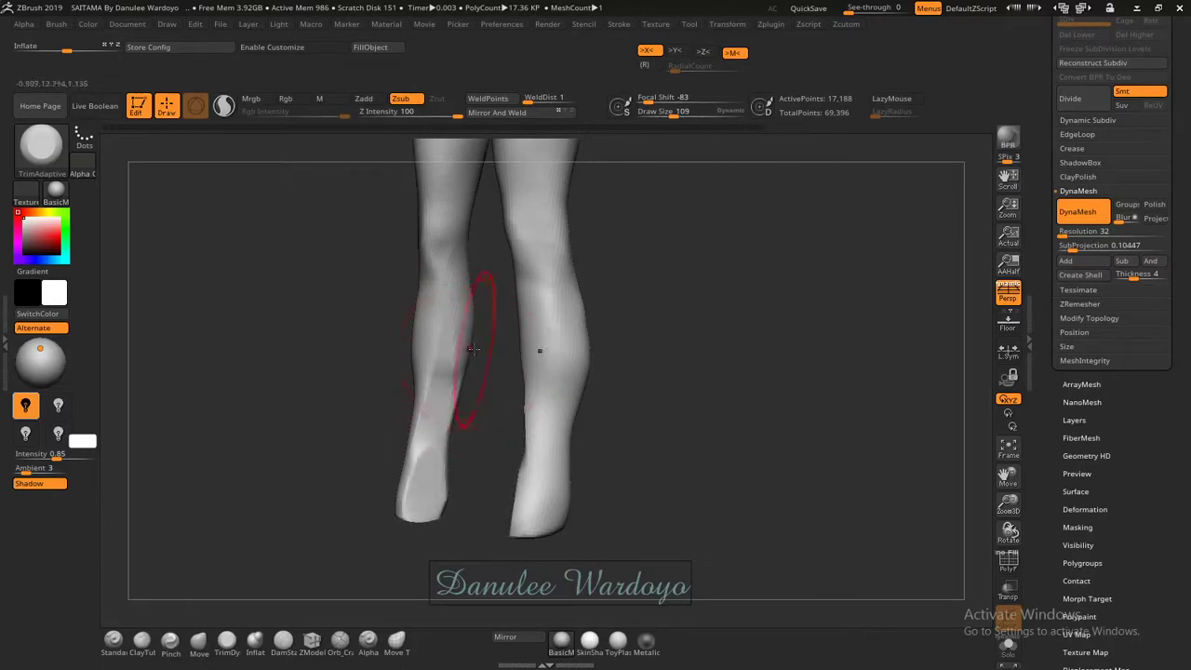
left_click_drag(545, 348, 510, 346)
key("ctrl")
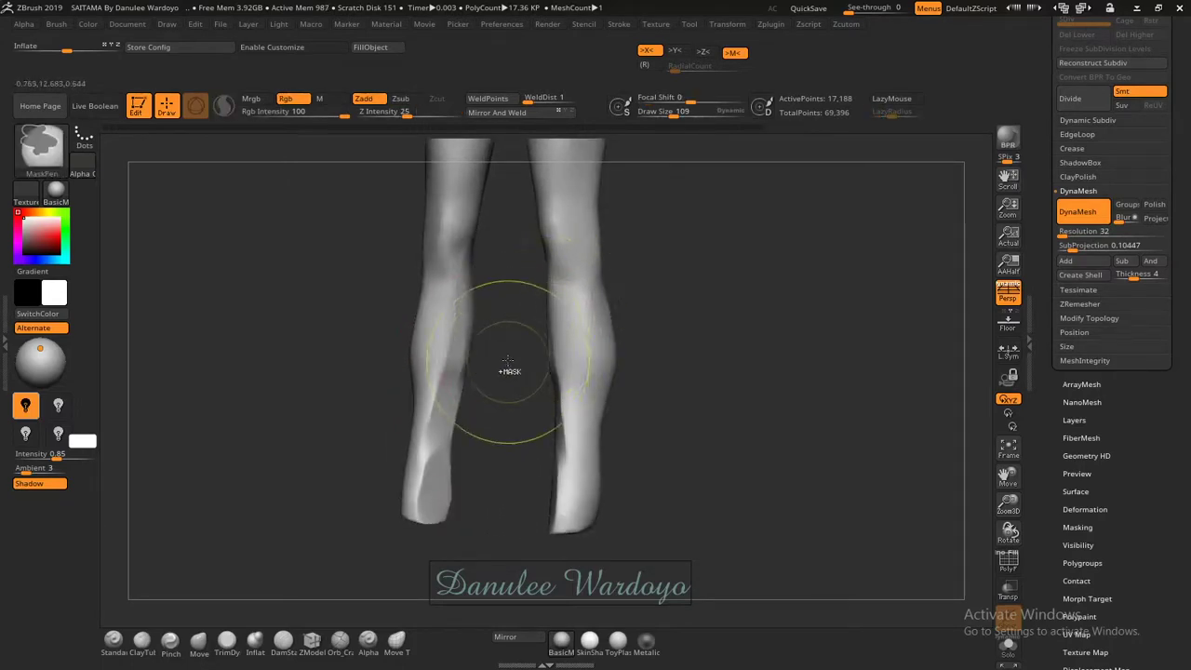
key("alt")
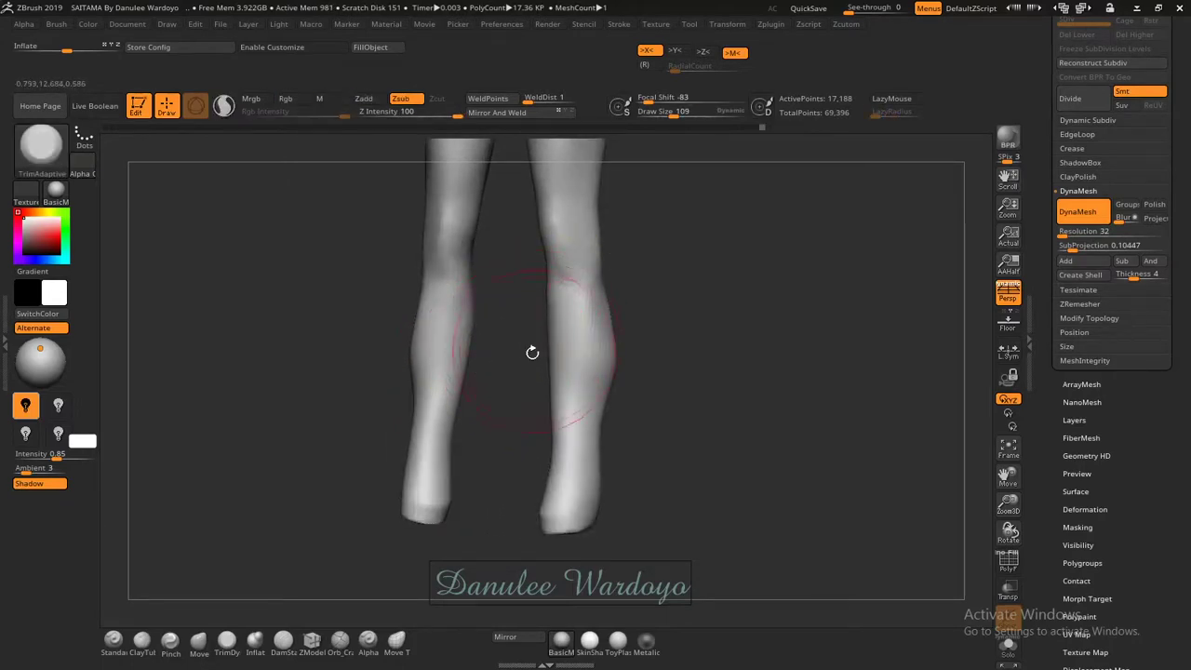
Reduce the brush size and flatten the right leg's inner calf.
key("space")
left_click_drag(520, 383, 506, 384)
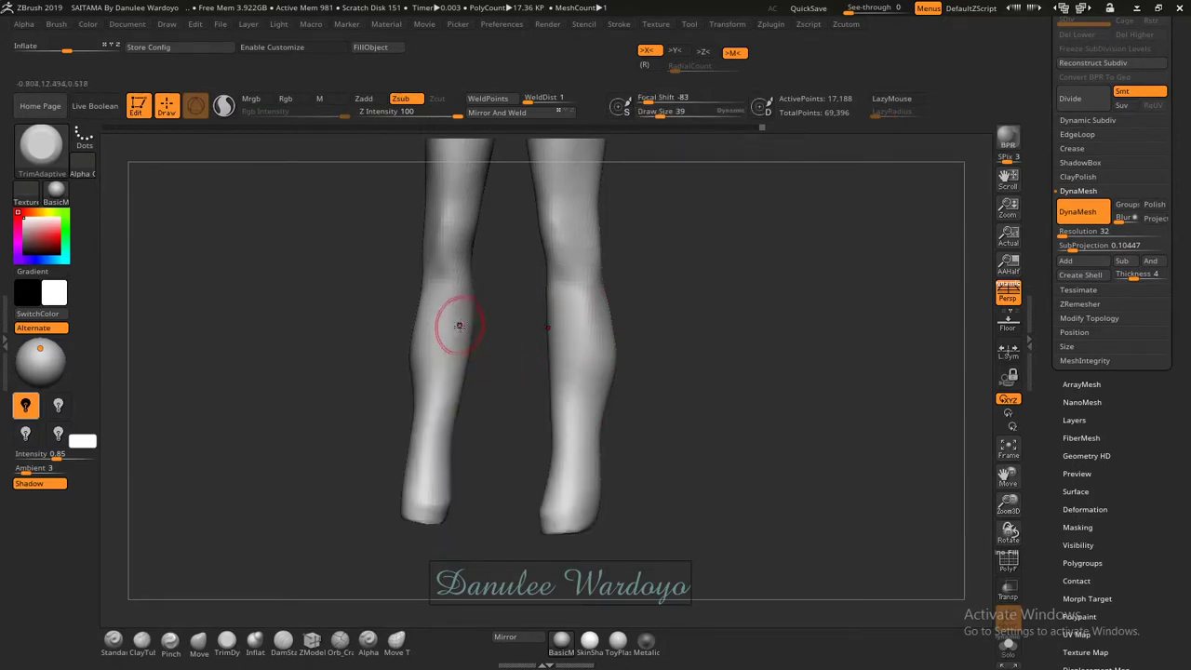
mouse_move(563, 340)
left_mouse_down()
mouse_move(532, 359)
mouse_move(492, 306)
left_mouse_up()
key("space")
key("space")
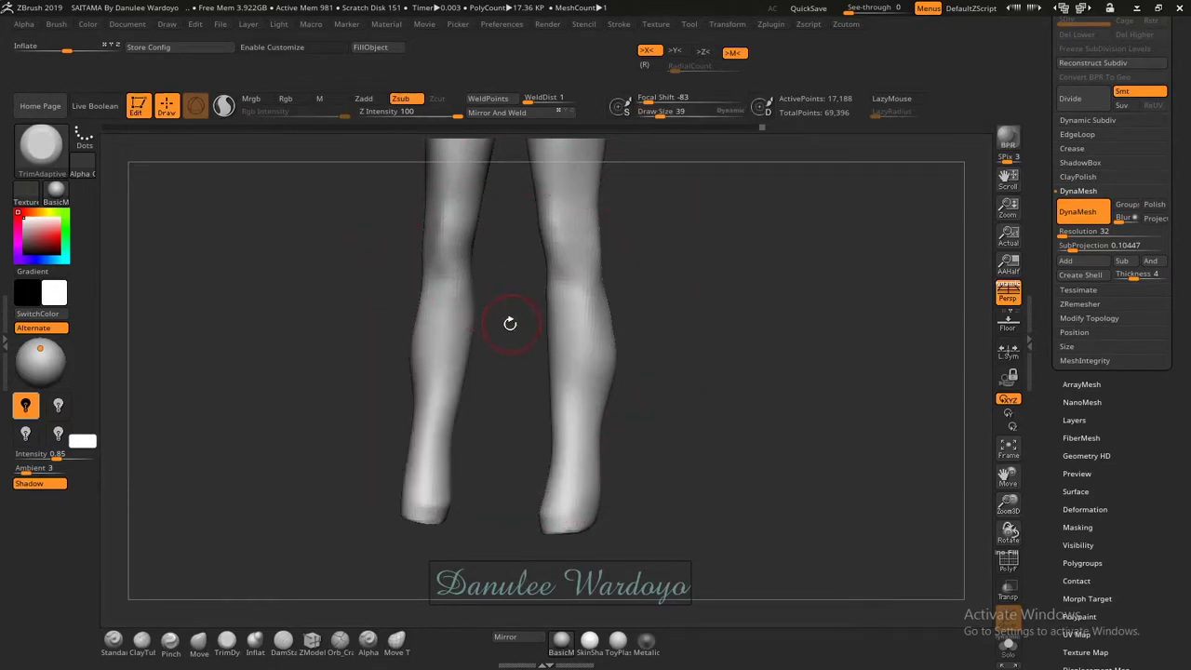
scroll(505, 332, "up", 5)
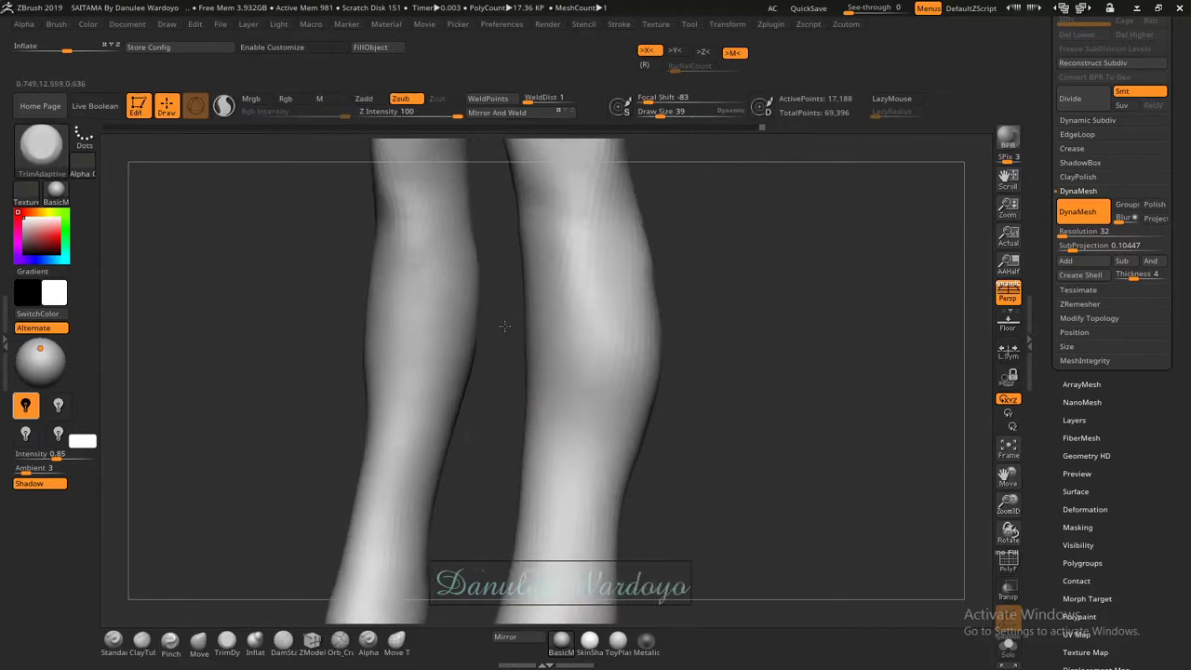
left_click_drag(503, 326, 601, 292)
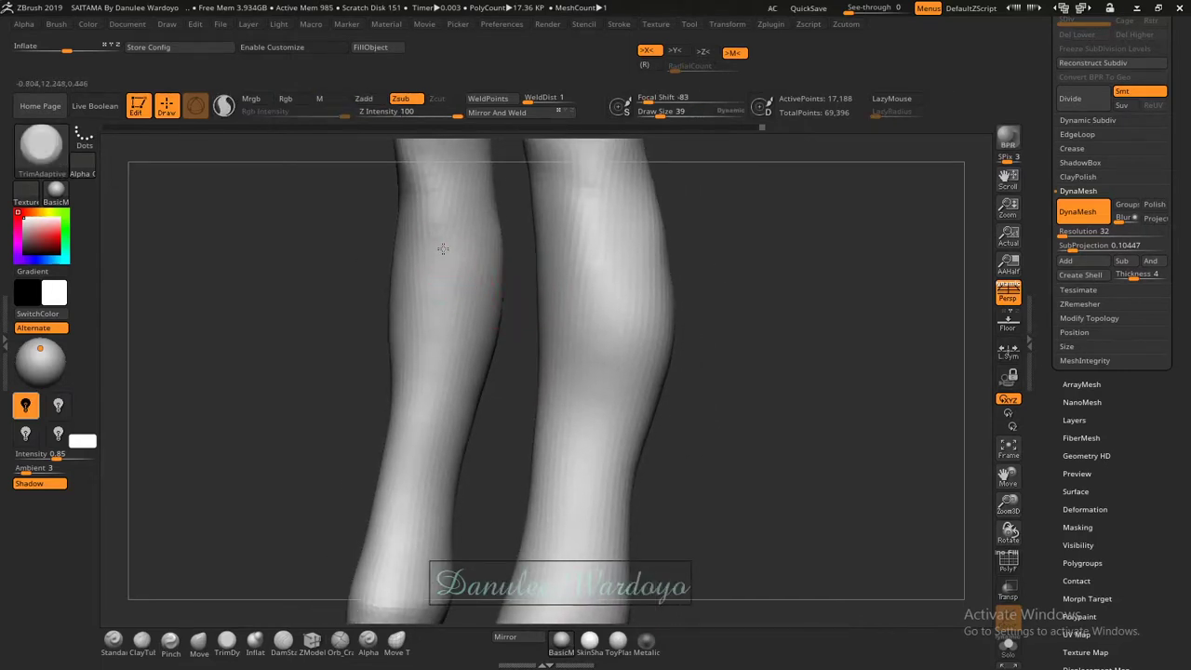
Sculpt and smooth the left leg near the knee, then mirror detail onto the lower shins.
left_click(438, 247)
mouse_move(455, 249)
left_mouse_down()
mouse_move(410, 475)
mouse_move(433, 245)
left_mouse_up()
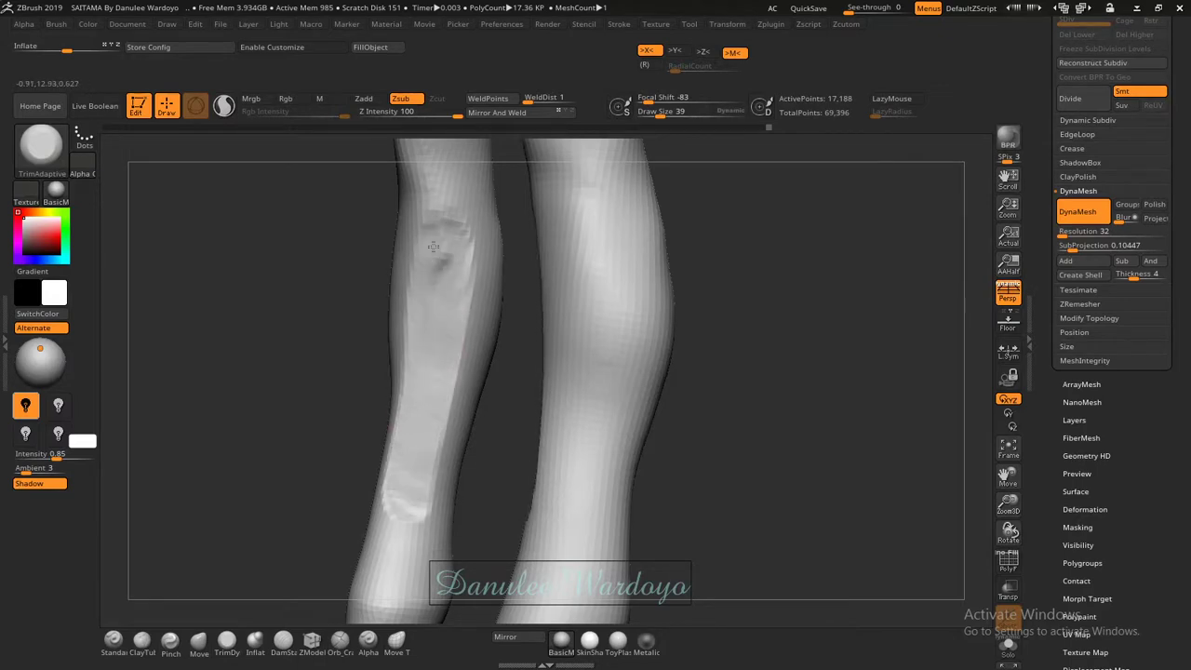
mouse_move(439, 372)
left_mouse_down("shift")
mouse_move(417, 502)
mouse_move(395, 544)
mouse_move(387, 530)
mouse_move(417, 572)
mouse_move(410, 600)
left_mouse_up("shift")
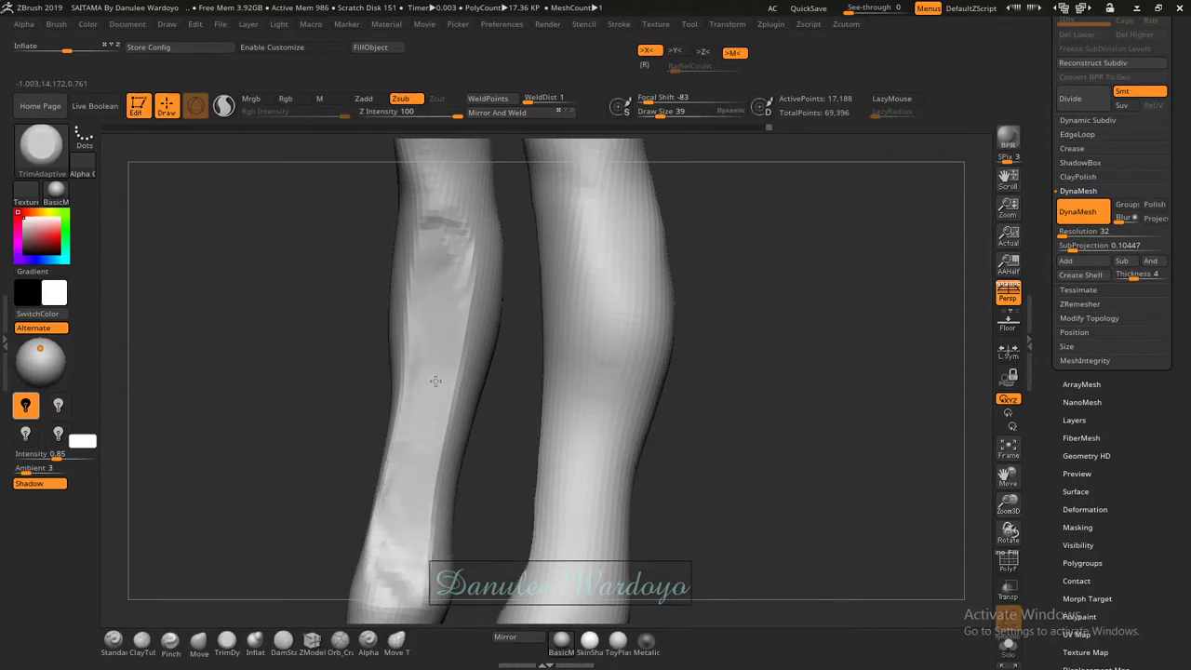
left_click_drag(457, 280, 437, 232)
left_click_drag(502, 332, 602, 336)
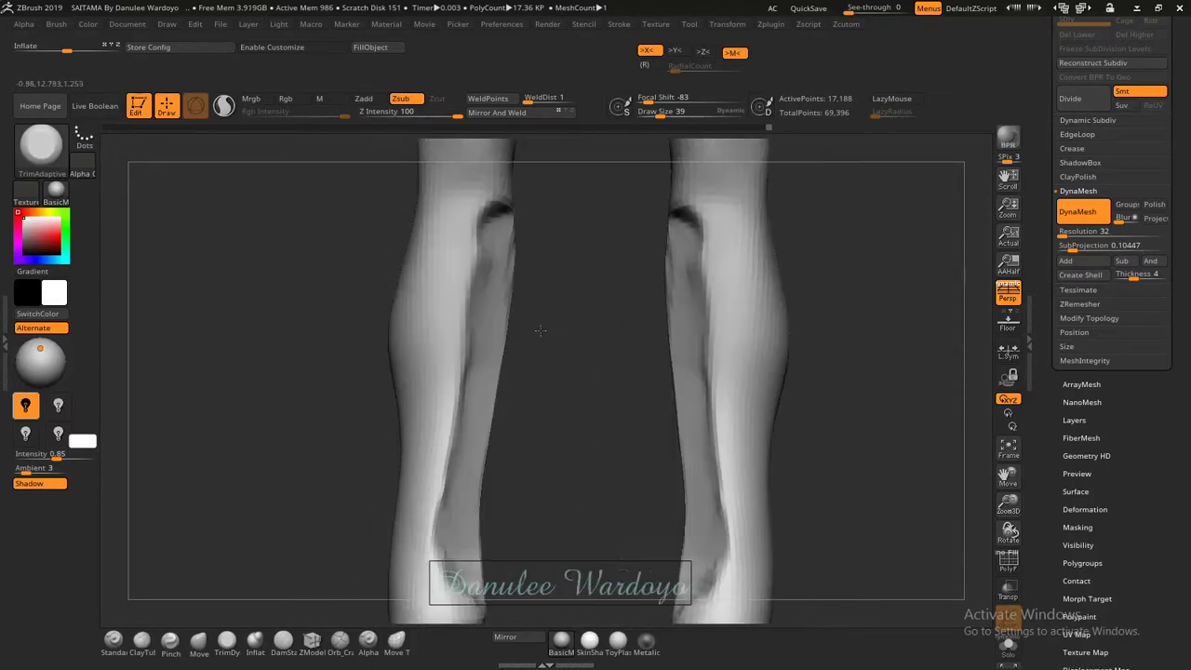
scroll(542, 301, "down", 3)
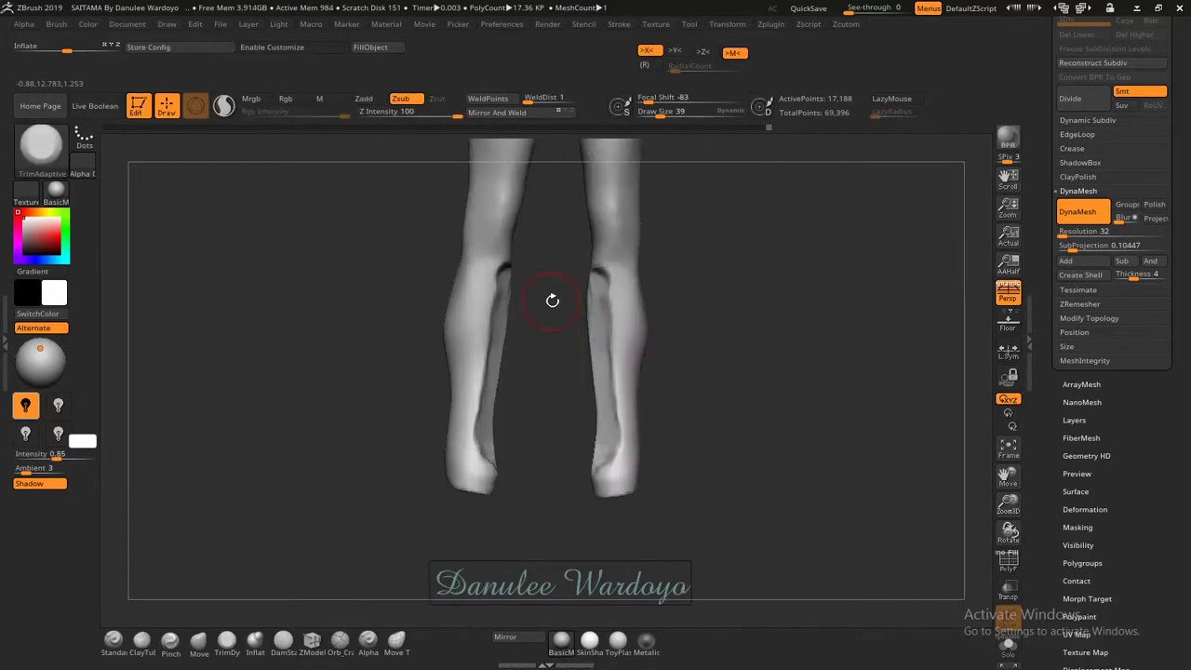
left_click_drag(552, 300, 471, 266)
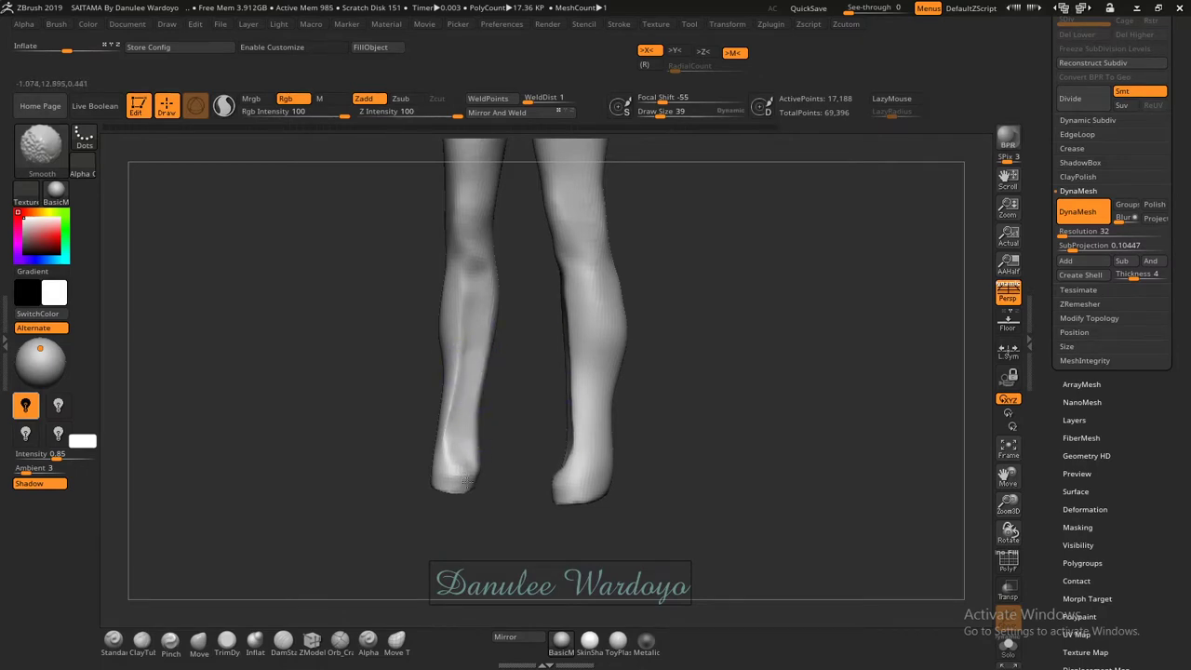
mouse_move(464, 480)
left_mouse_down("shift")
mouse_move(588, 354)
mouse_move(649, 389)
mouse_move(598, 294)
mouse_move(591, 363)
left_mouse_up("shift")
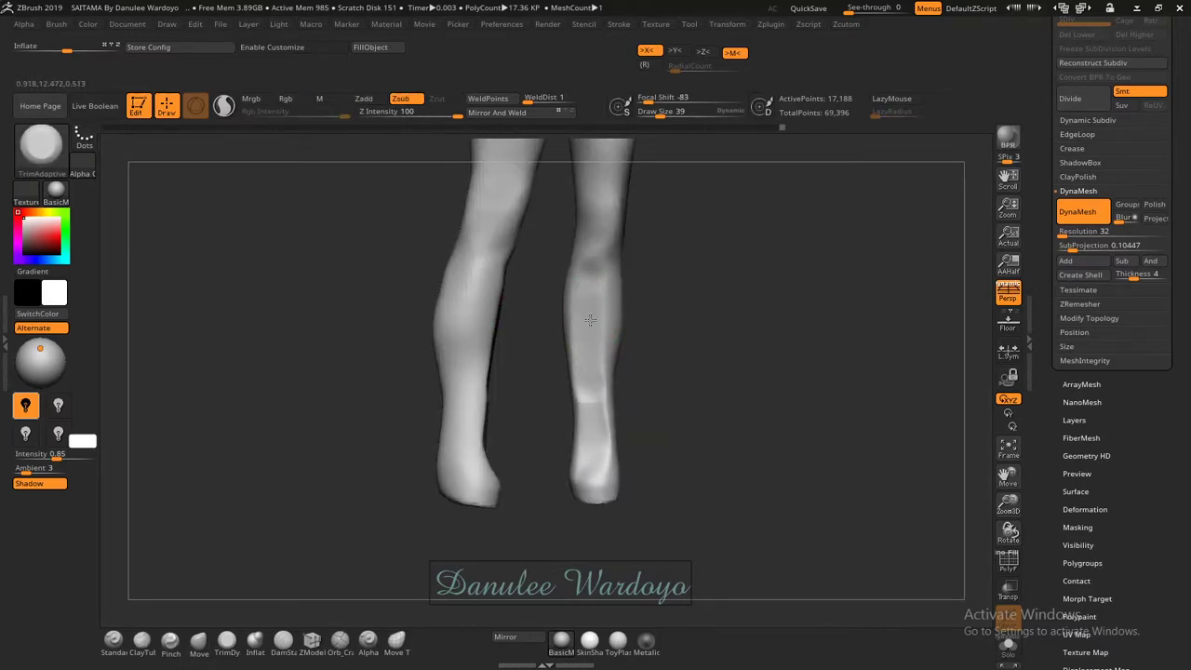
mouse_move(590, 319)
left_mouse_down()
mouse_move(588, 470)
mouse_move(619, 421)
left_mouse_up()
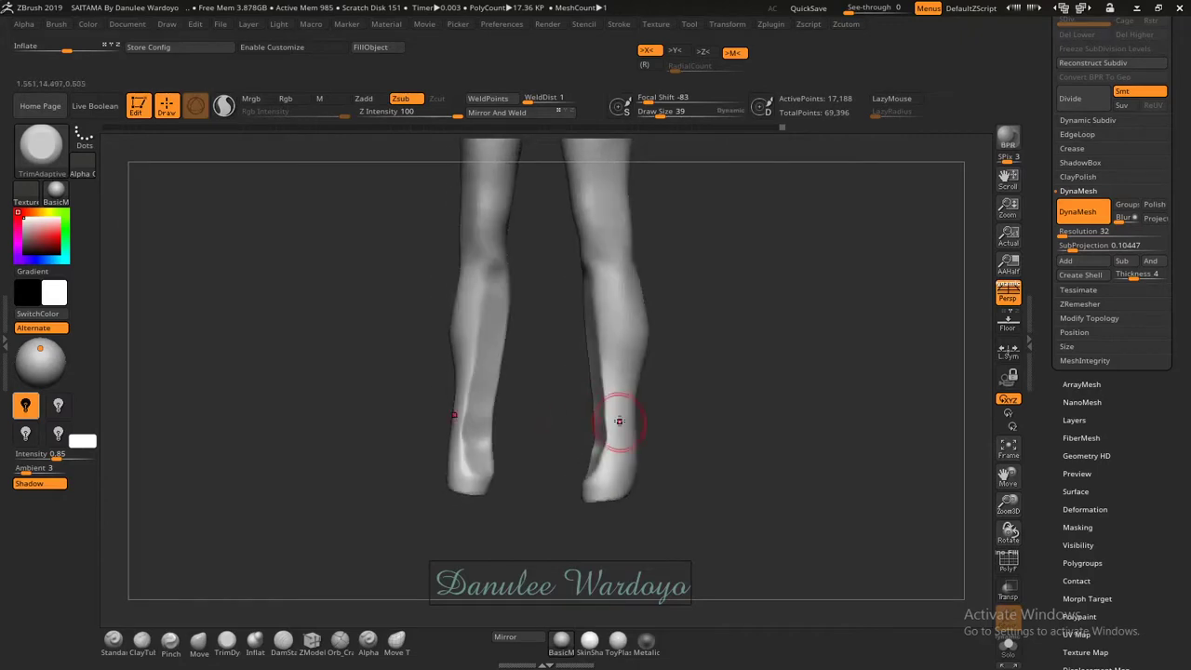
scroll(709, 343, "up", 2)
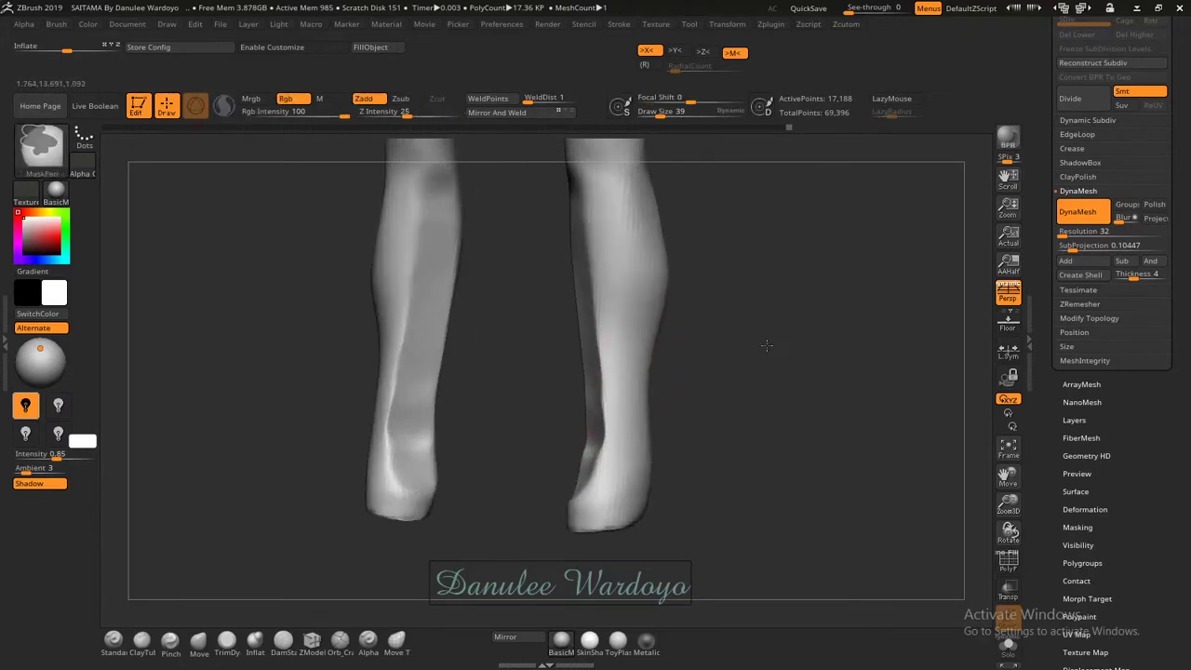
Use the Move brush at Draw Size 104 to reshape both lower shins and heels.
key("b")
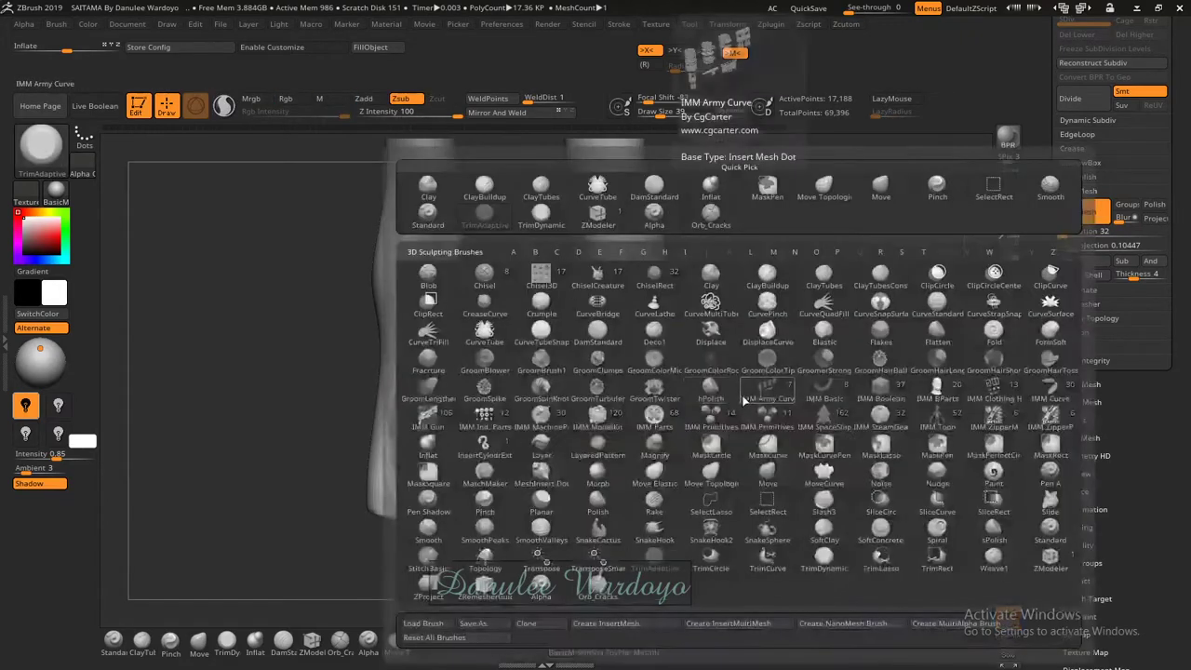
left_click(775, 471)
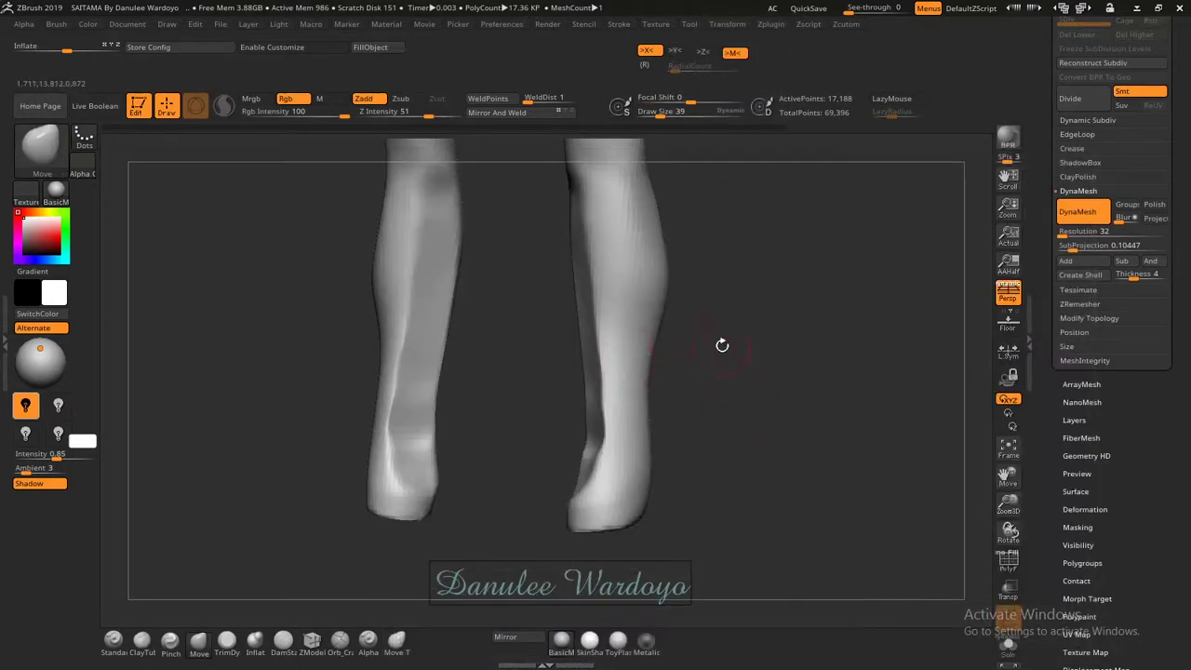
key("space")
mouse_move(708, 359)
left_mouse_down()
mouse_move(737, 359)
mouse_move(693, 327)
left_mouse_up()
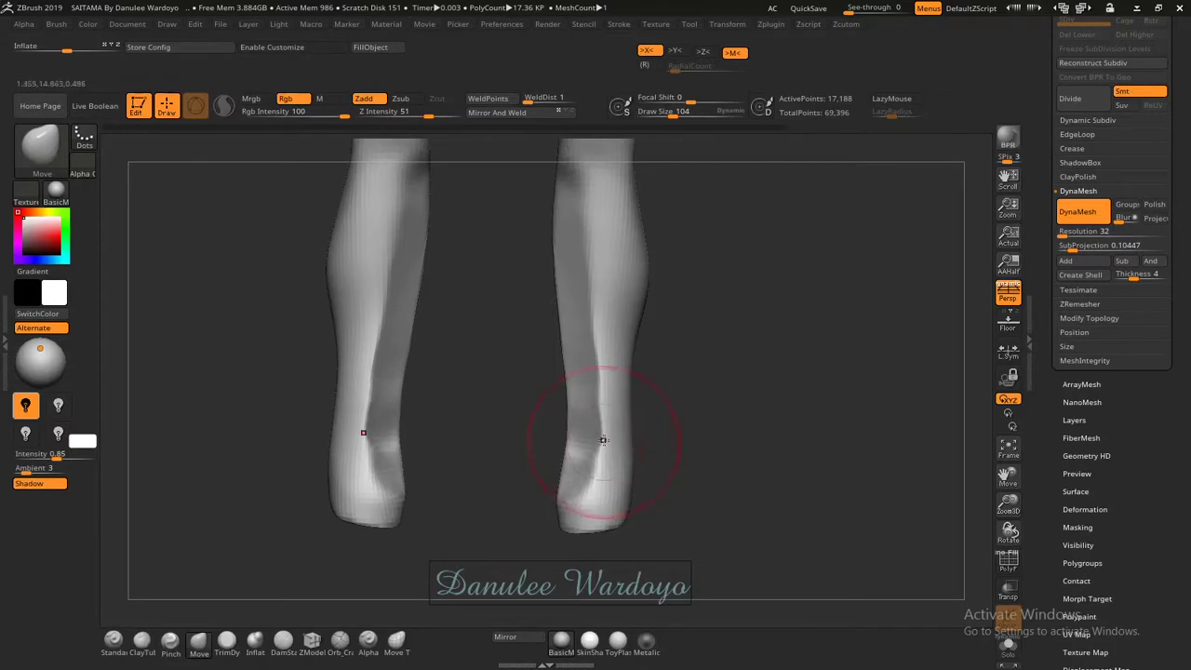
left_click_drag(597, 412, 595, 386)
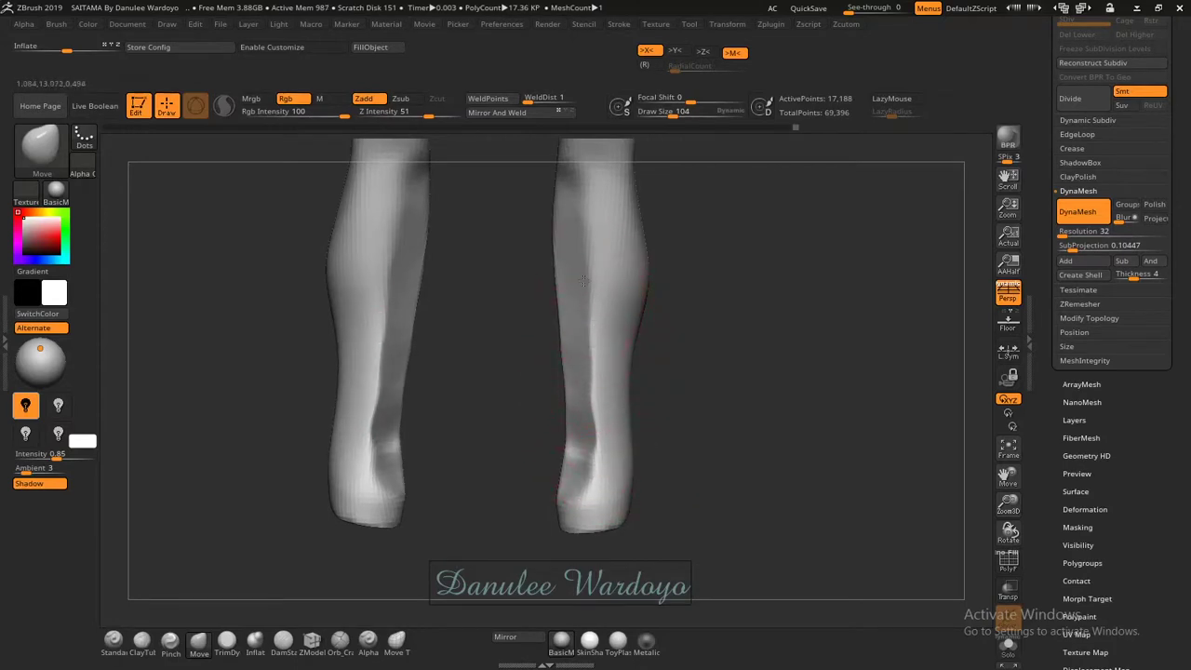
mouse_move(590, 438)
left_mouse_down()
mouse_move(586, 452)
mouse_move(639, 452)
mouse_move(569, 404)
mouse_move(580, 405)
mouse_move(572, 433)
left_mouse_up()
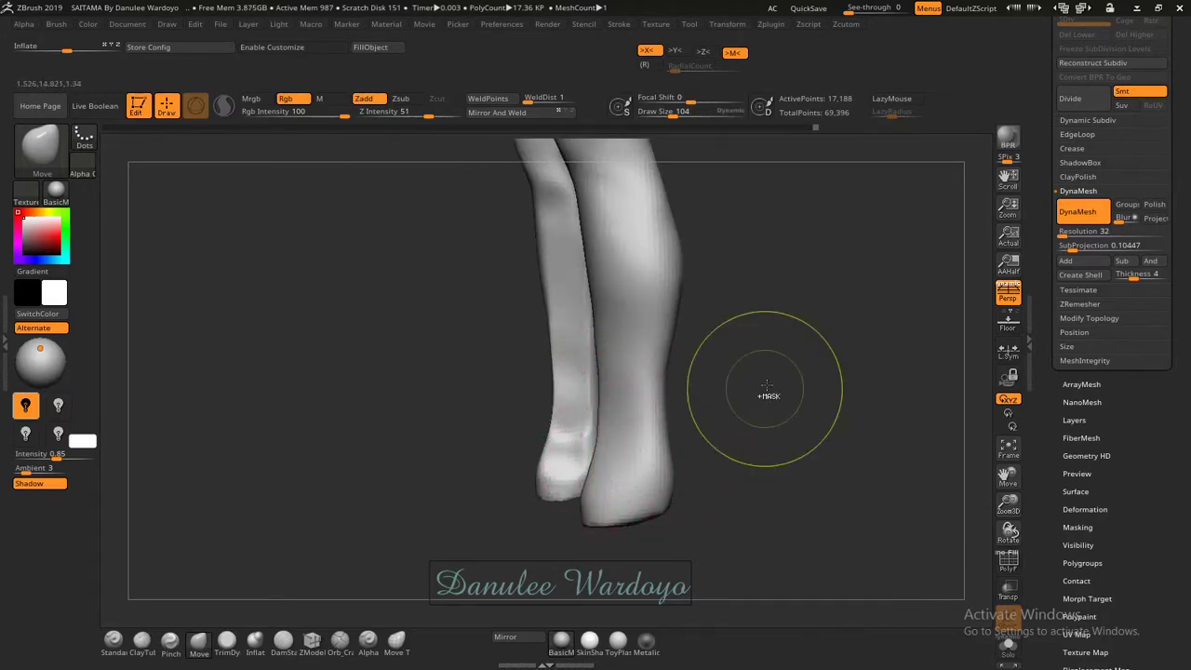
left_click_drag(745, 385, 677, 345)
Fit the whole figure in view and switch to the Move brush (B M V).
key("f")
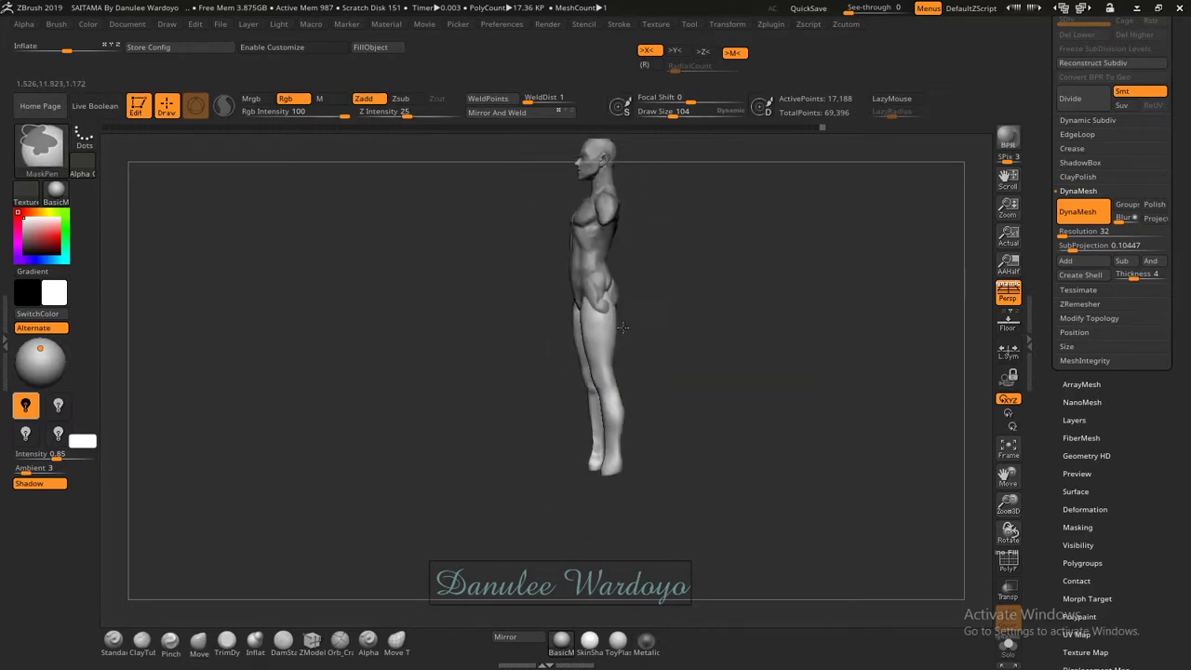
key("b")
key("m")
key("v")
Turn to a close rear view of the lower legs and open the brush library.
left_click_drag(694, 374, 769, 372)
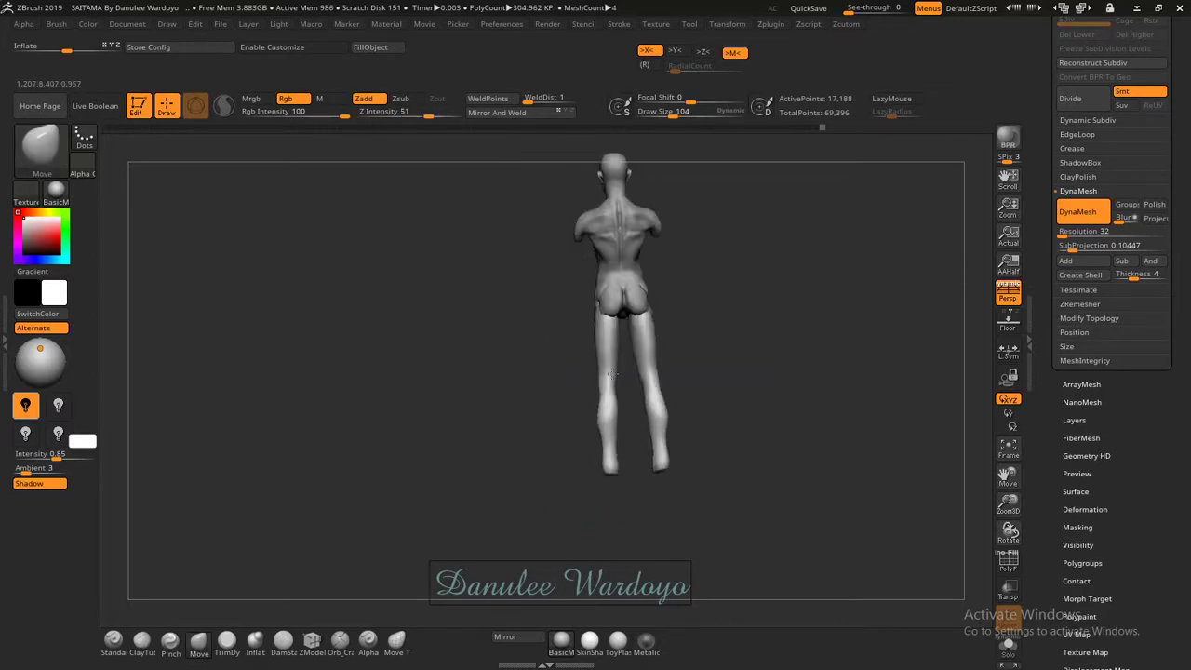
right_click_drag(769, 372, 770, 372, "ctrl")
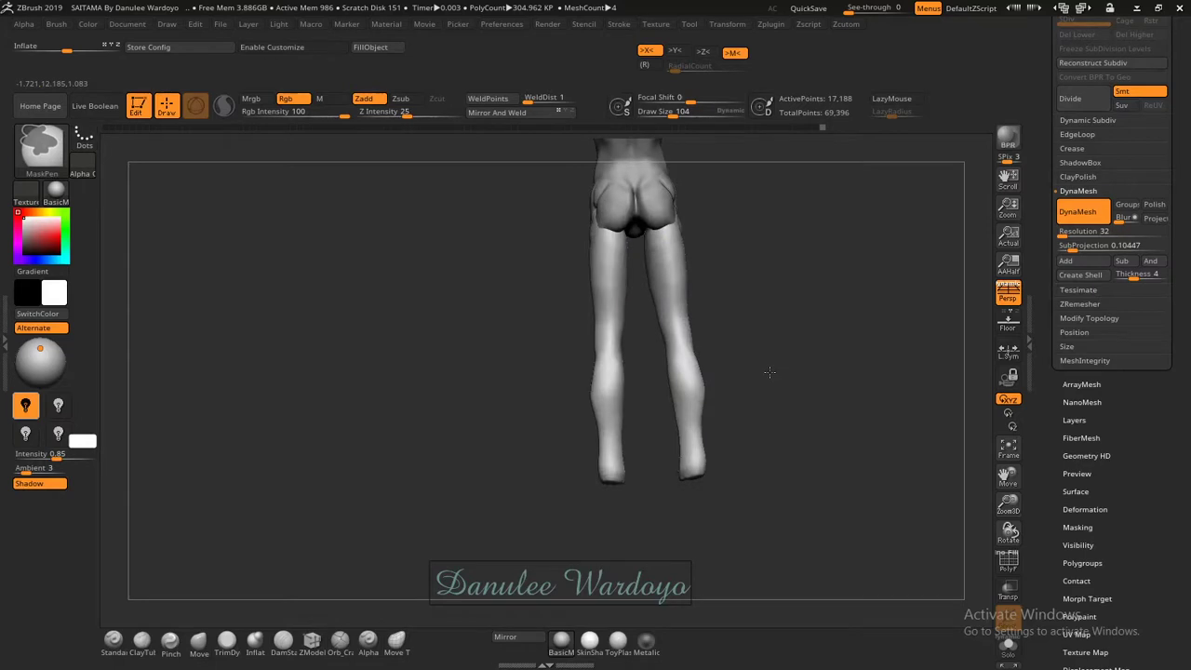
left_click_drag(770, 373, 750, 263)
right_click_drag(750, 263, 691, 228, "ctrl")
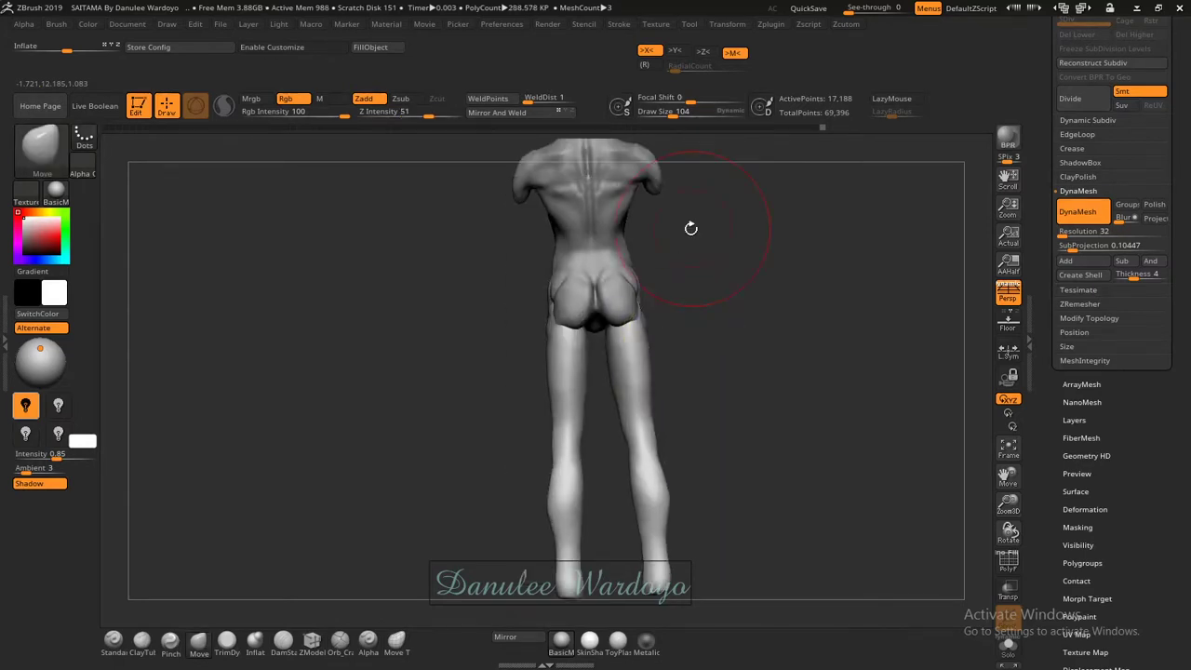
right_click_drag(691, 228, 757, 353, "ctrl")
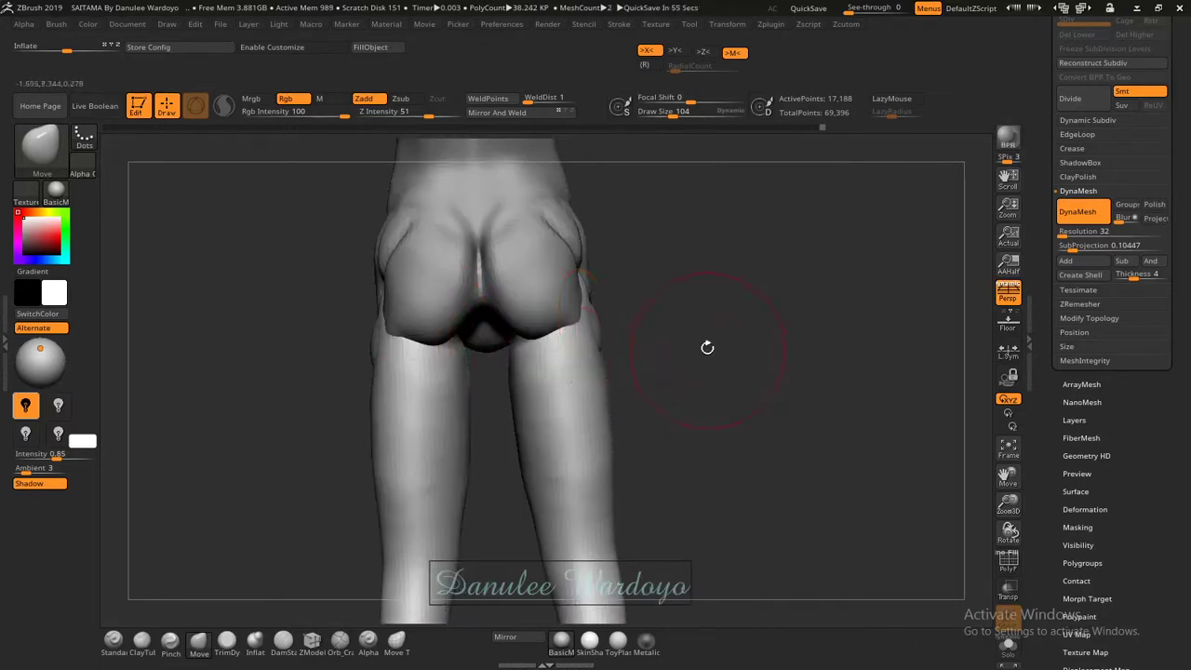
key("b")
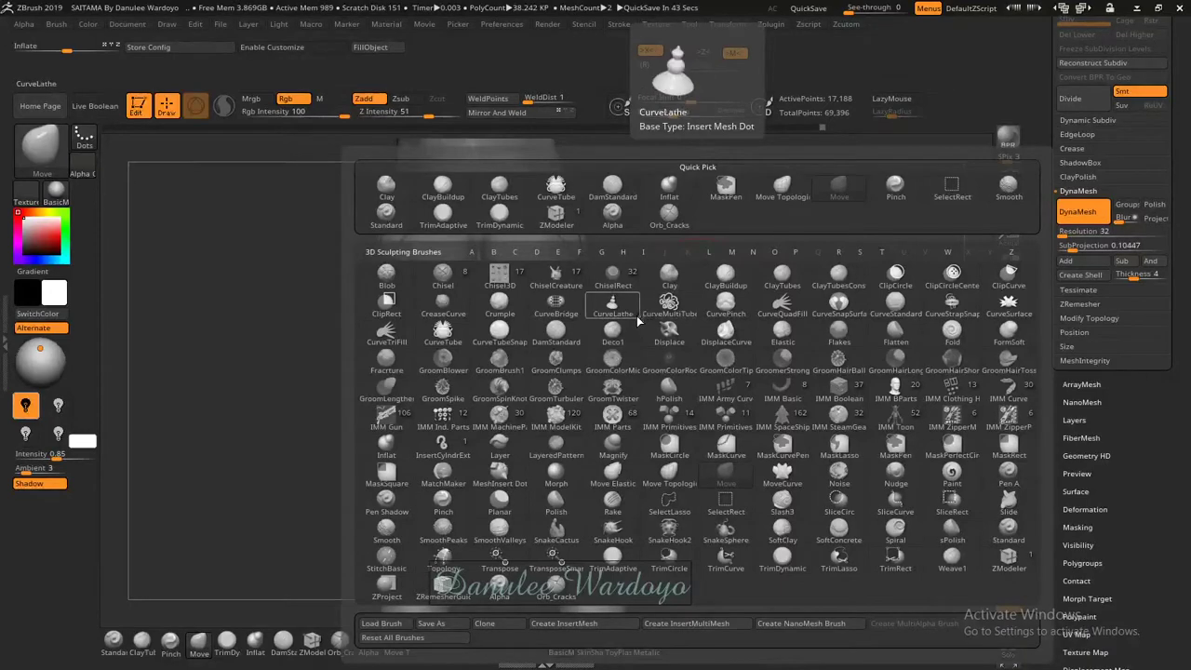
Select the ClayBuildup brush at Draw Size 51 with Stroke LazyMouse turned off.
key("c")
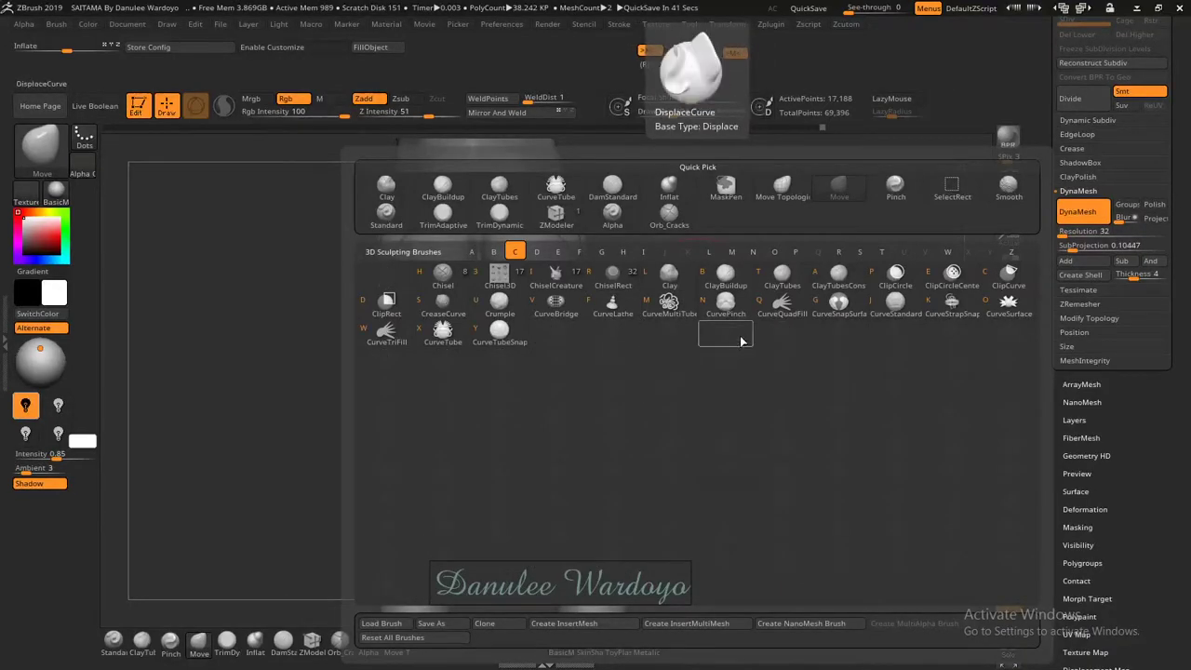
left_click(727, 282)
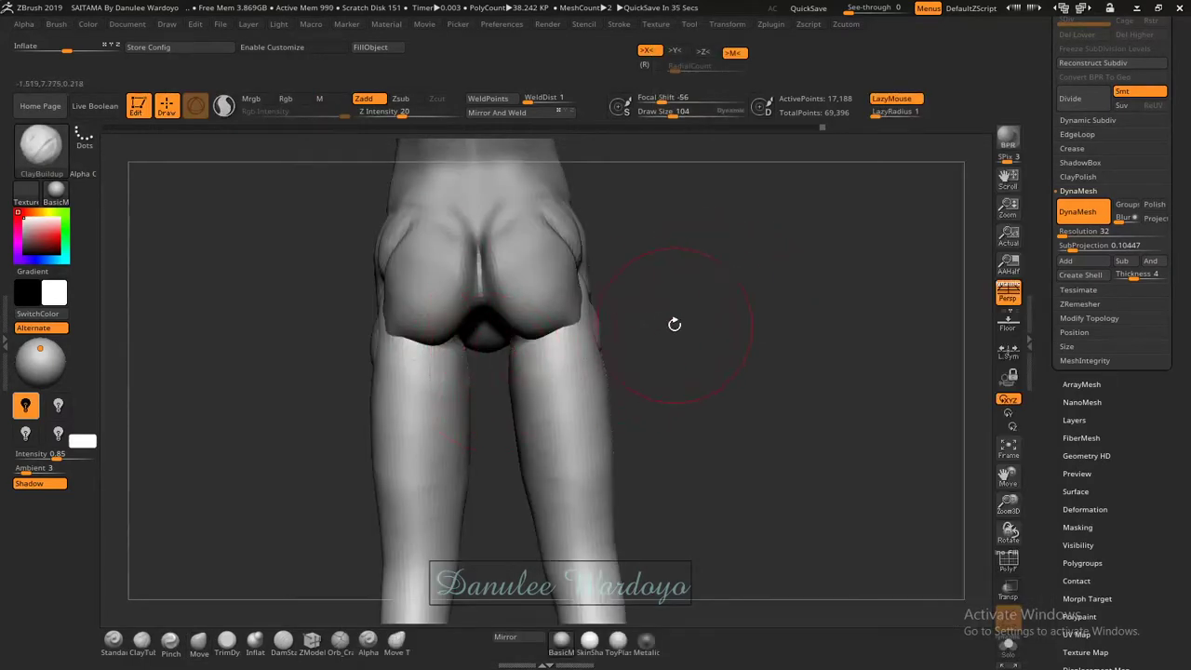
key("space")
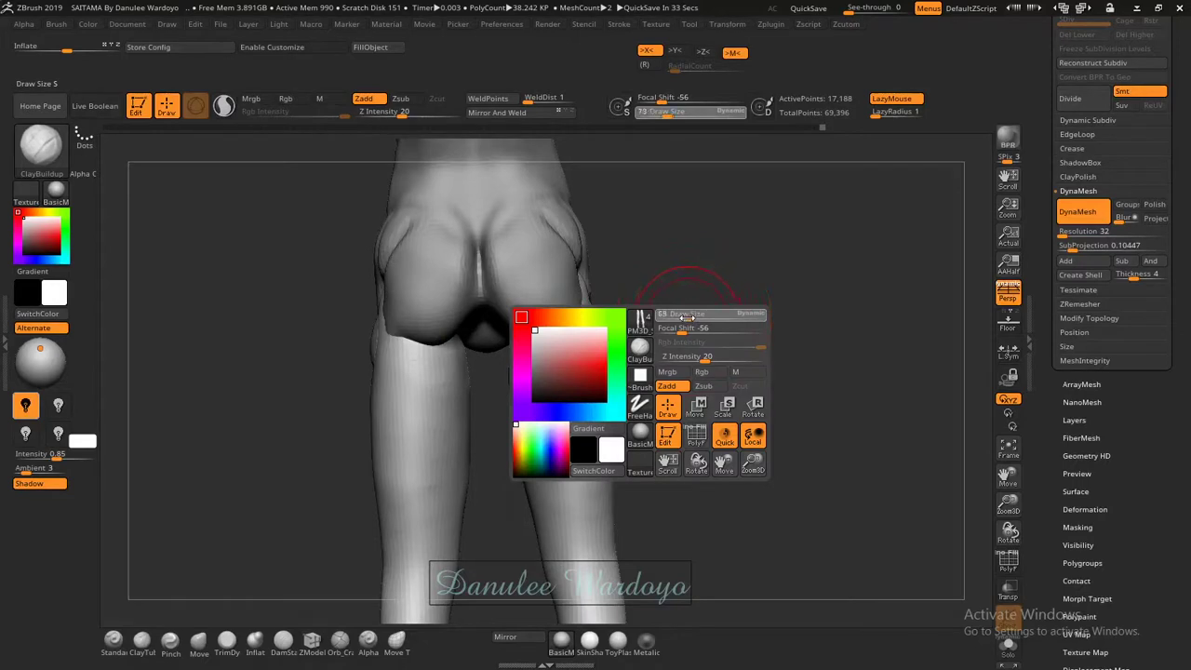
left_click_drag(686, 317, 679, 318)
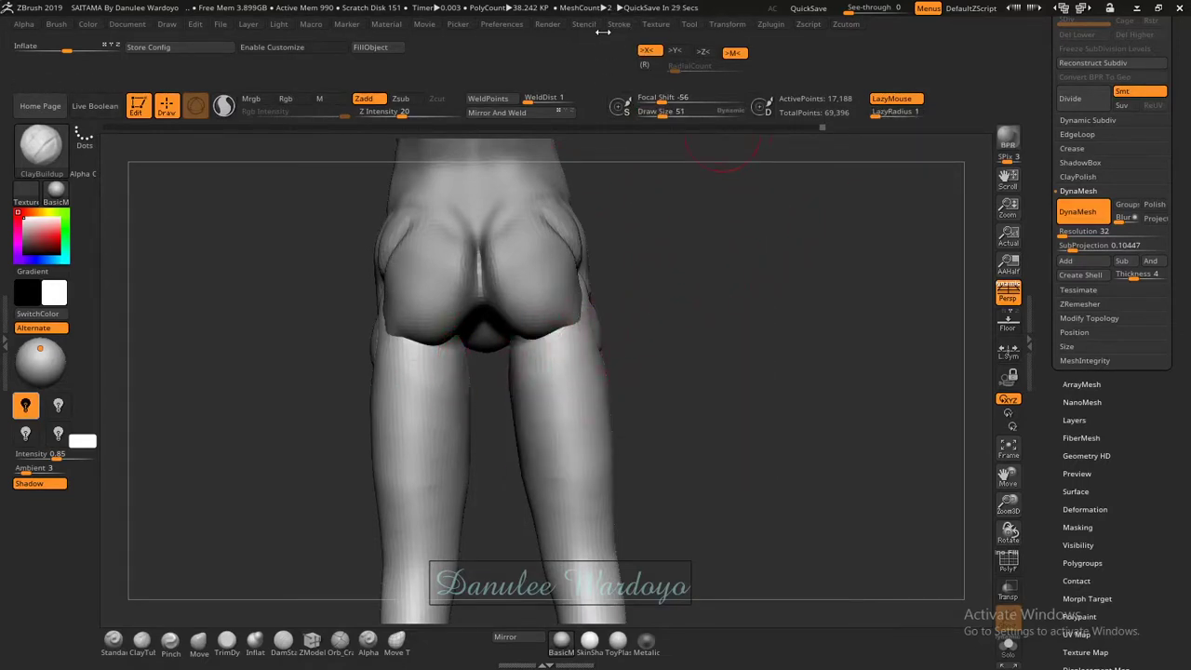
left_click(621, 25)
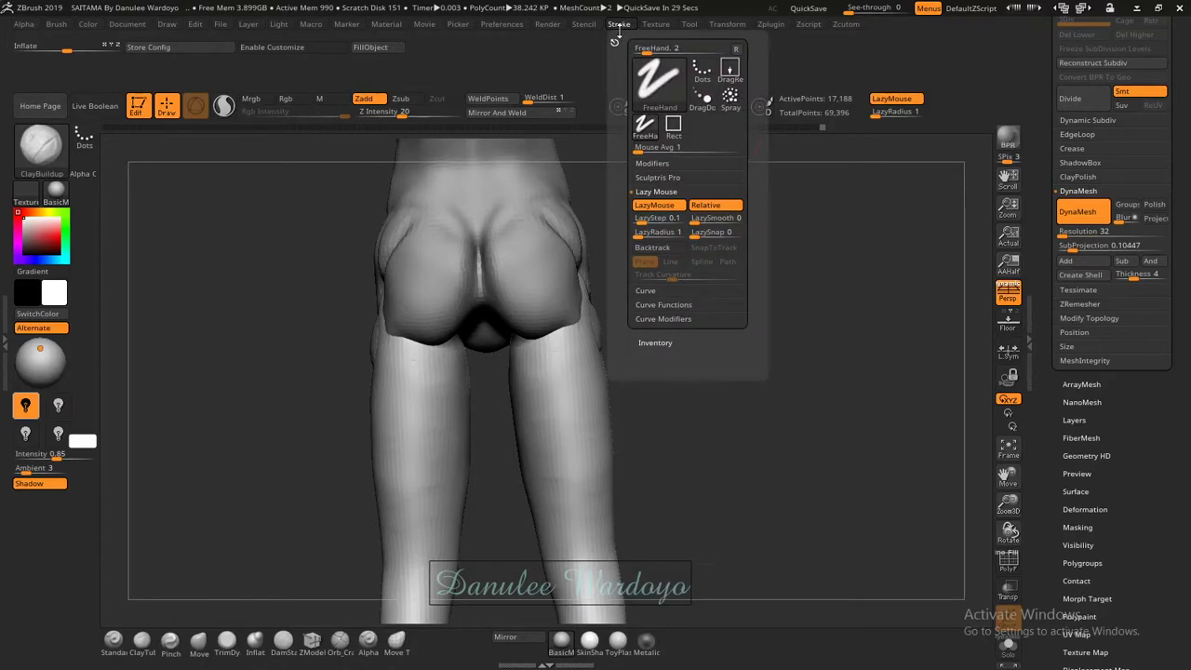
left_click(654, 205)
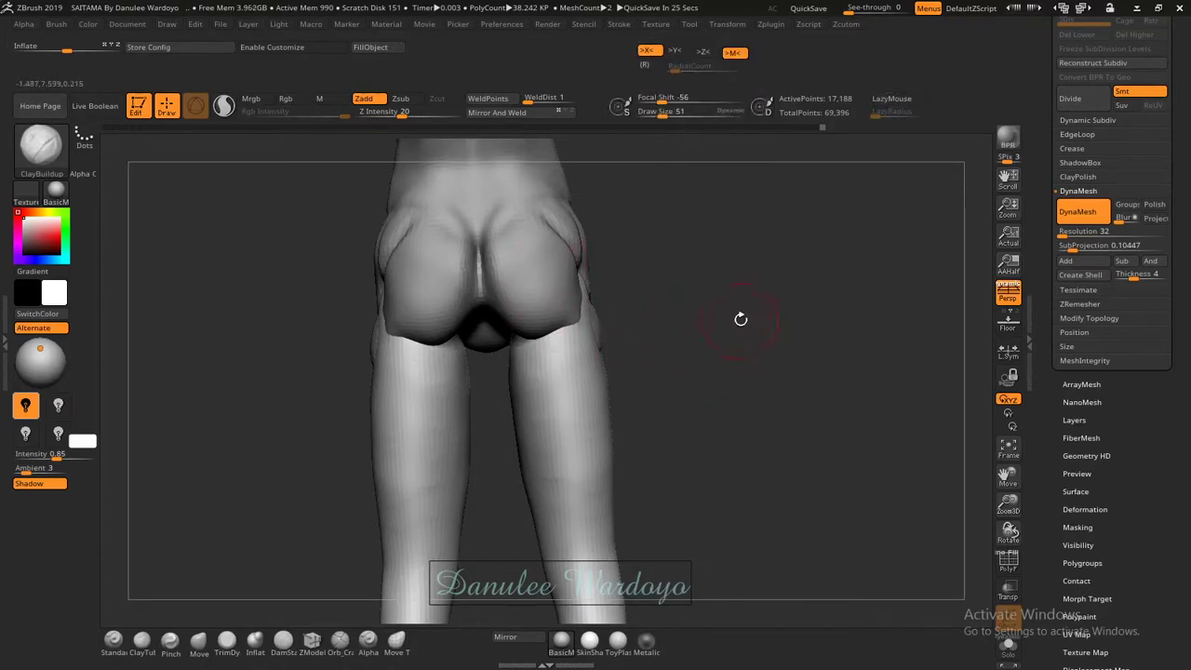
Build clay on the backs of both thighs under the buttock crease, then smooth it.
left_click_drag(739, 319, 712, 321)
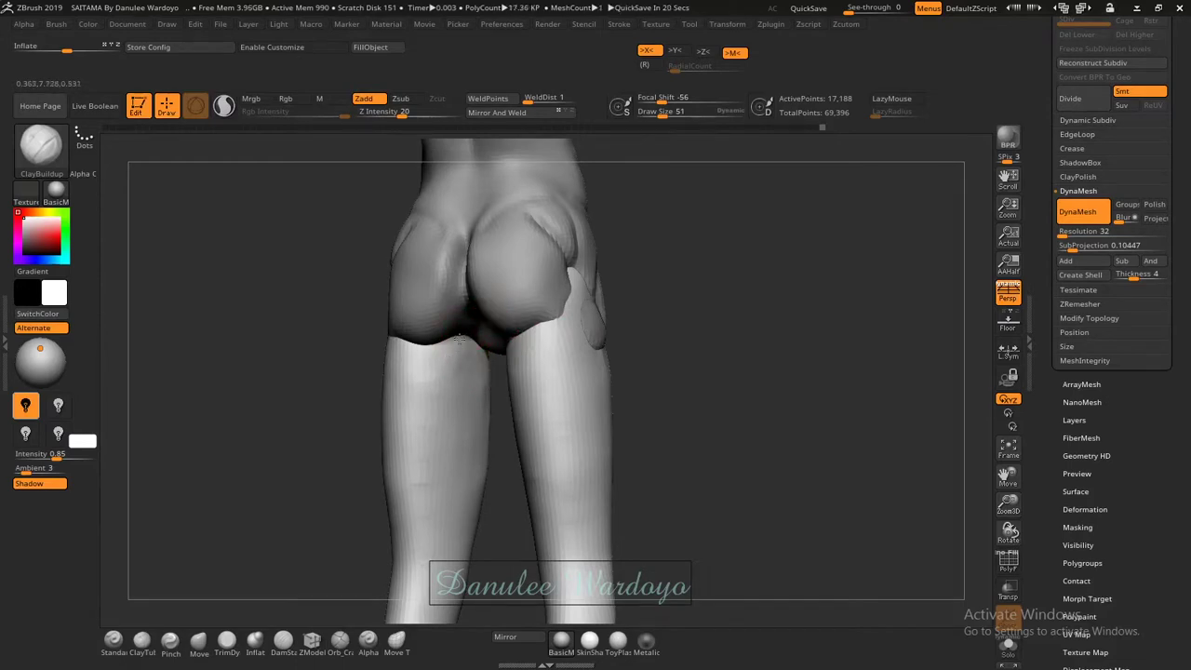
mouse_move(461, 349)
left_mouse_down()
mouse_move(466, 438)
mouse_move(461, 330)
mouse_move(470, 368)
left_mouse_up()
left_click_drag(470, 321, 445, 396)
left_click_drag(512, 339, 512, 416)
left_click_drag(452, 386, 467, 412)
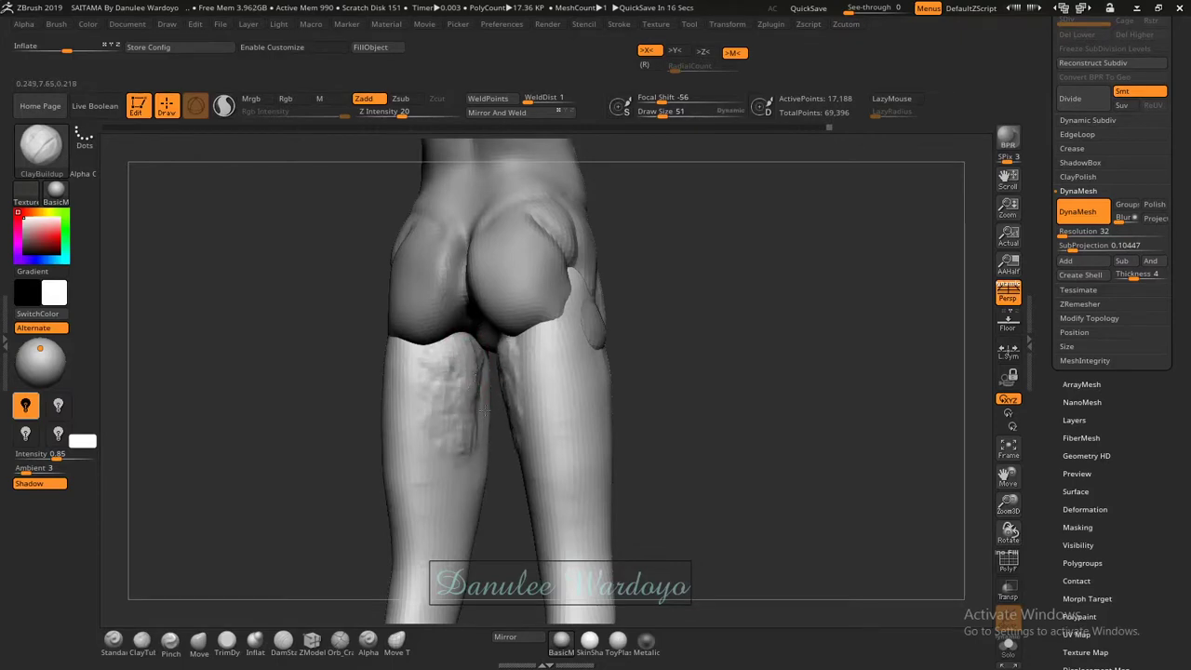
key("shift")
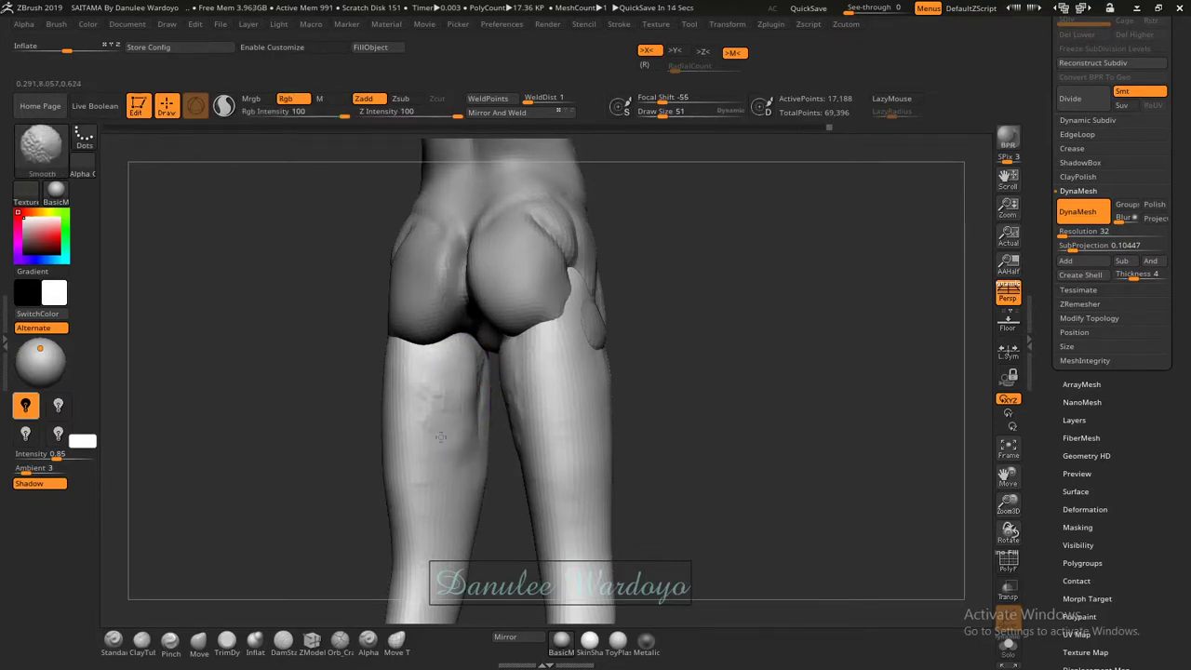
mouse_move(468, 394)
left_mouse_down("shift")
mouse_move(477, 385)
mouse_move(475, 445)
left_mouse_up("shift")
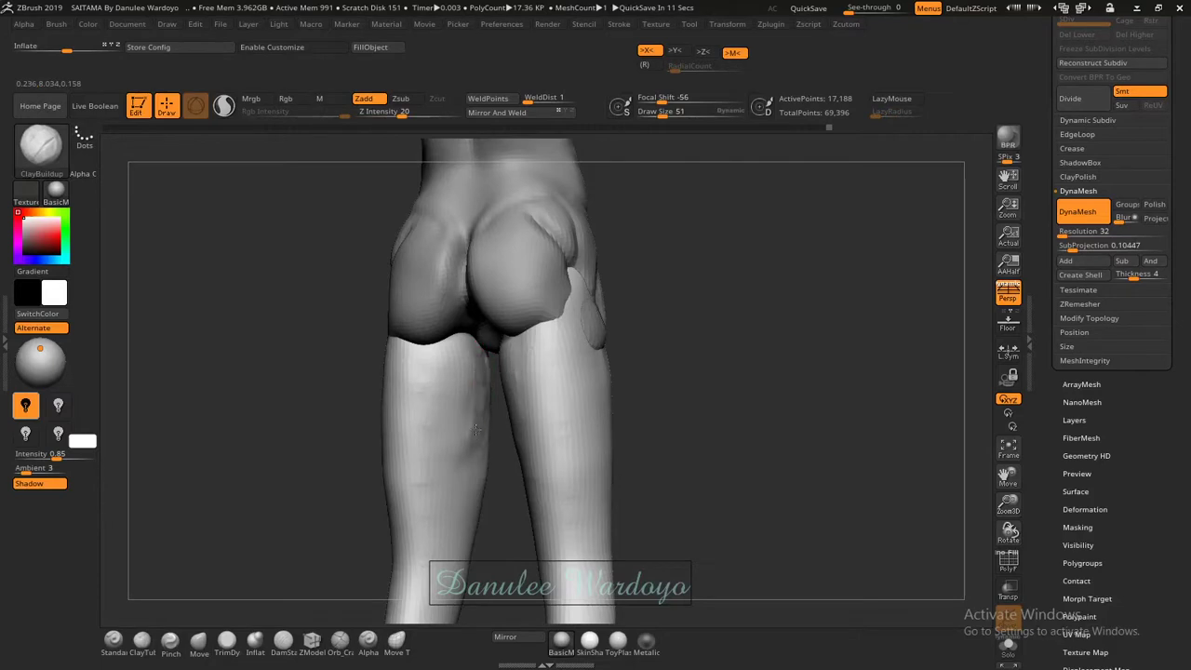
Add an inner-thigh ridge and clay below the glute crease, smoothing out the bumps.
mouse_move(477, 374)
left_mouse_down()
mouse_move(479, 437)
mouse_move(451, 371)
left_mouse_up()
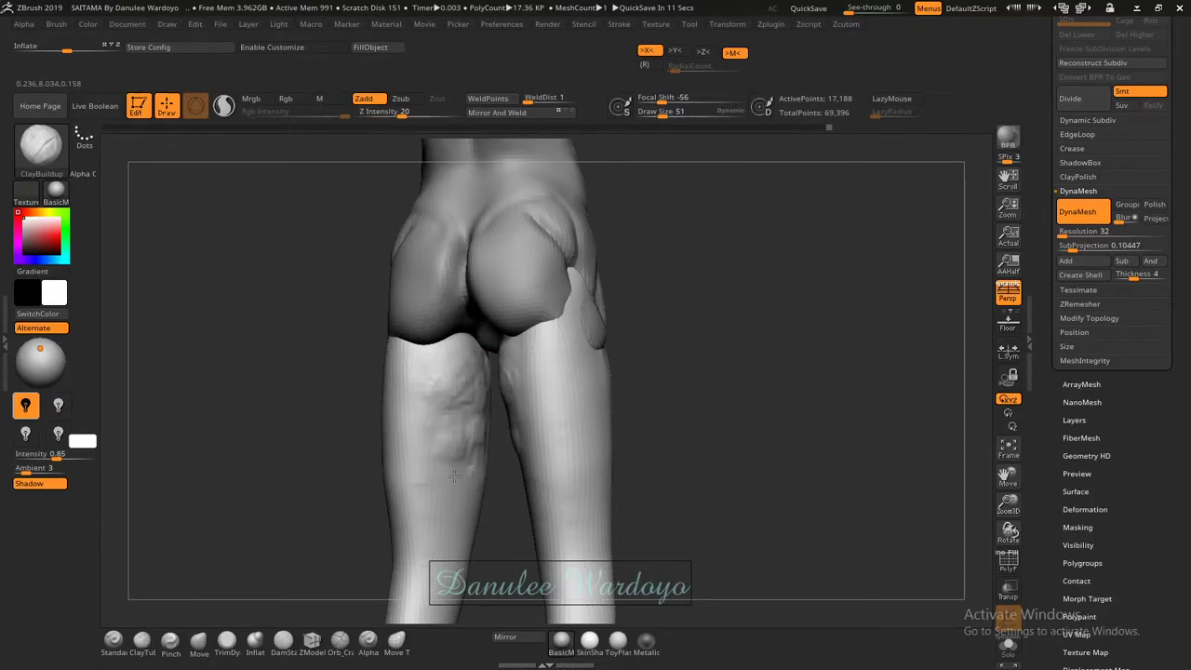
left_click_drag(450, 437, 450, 380, "shift")
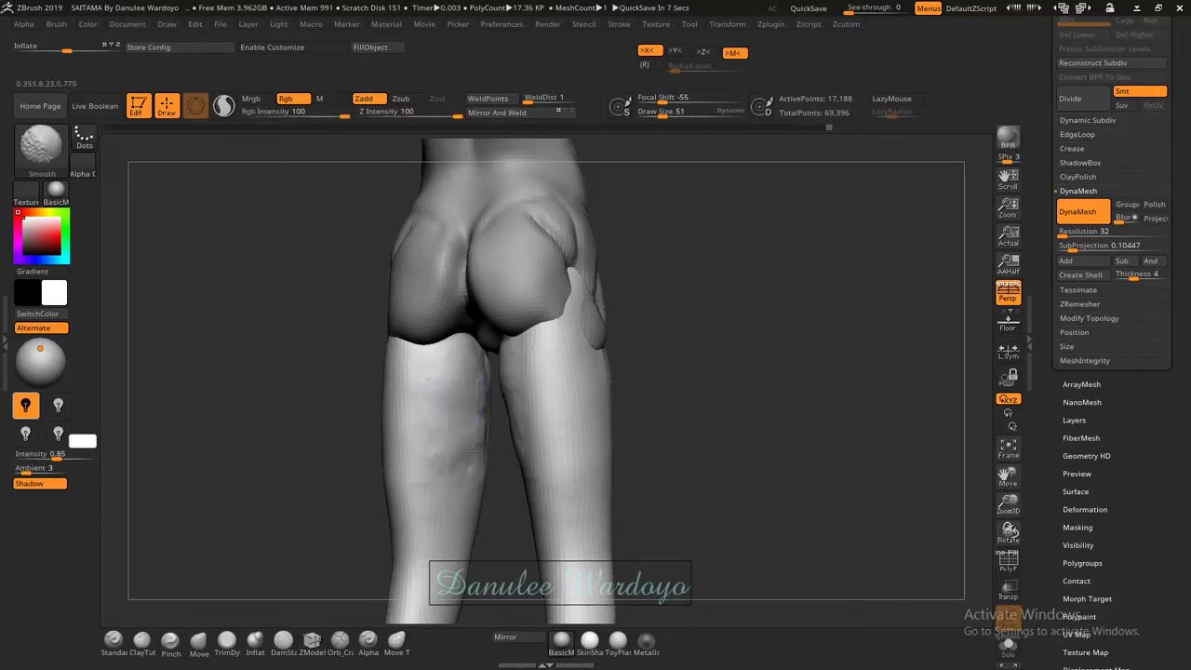
left_click_drag(475, 451, 451, 426, "shift")
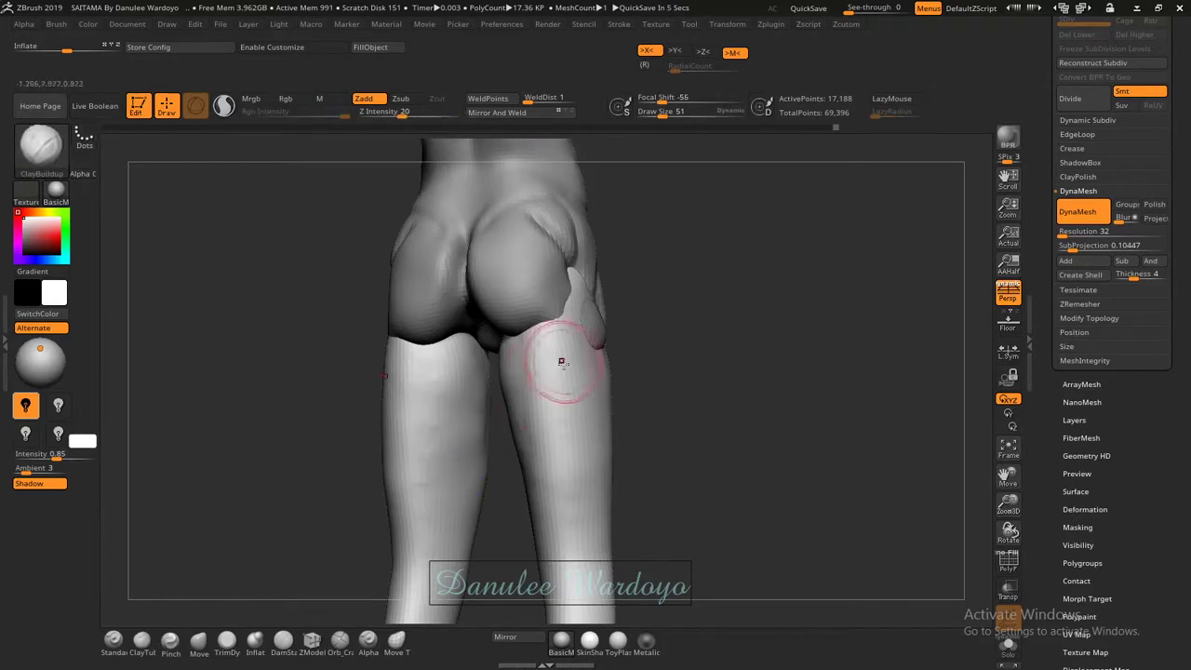
right_click_drag(561, 348, 455, 328)
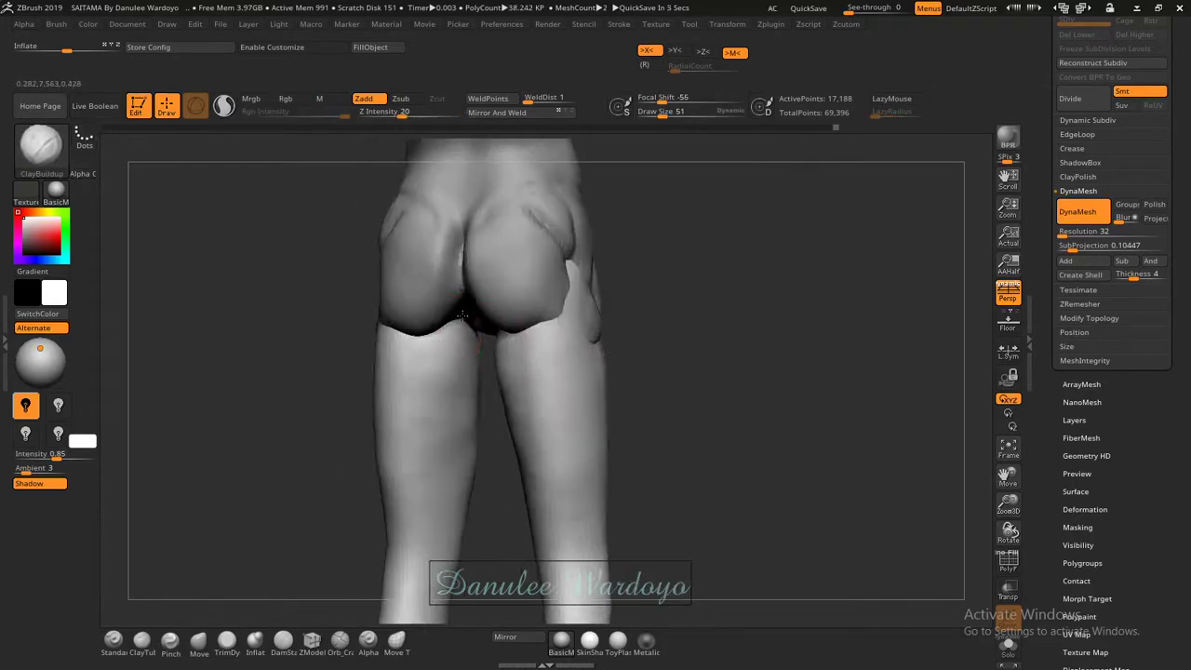
left_click_drag(462, 315, 451, 329)
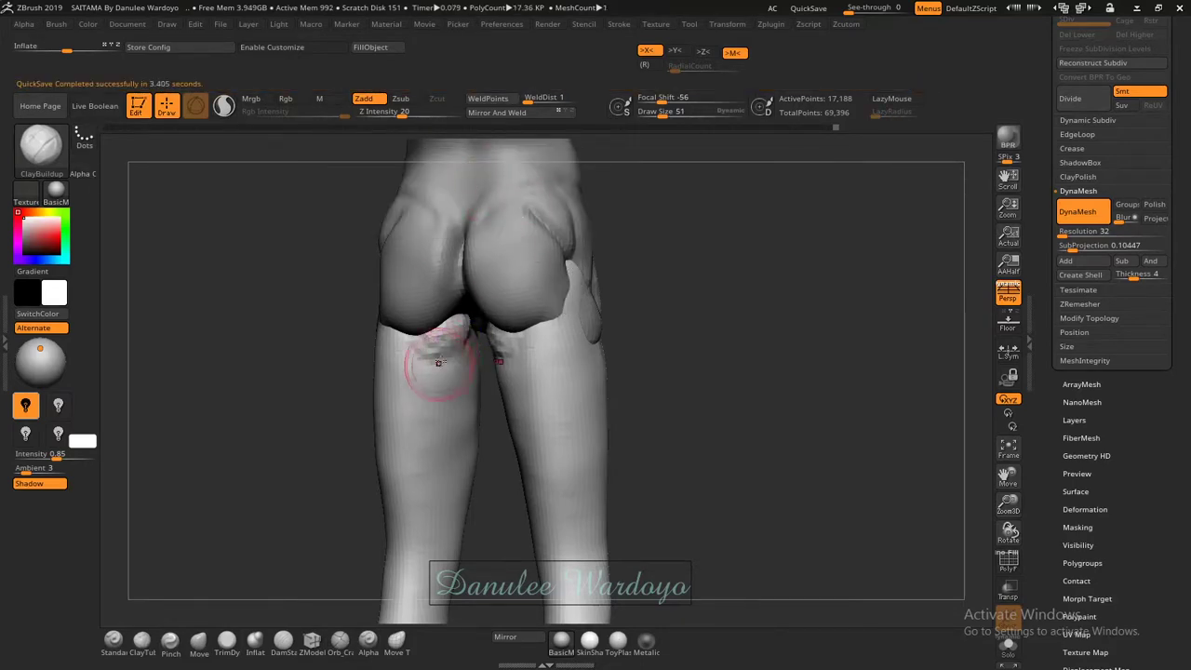
left_click_drag(425, 363, 437, 338, "shift")
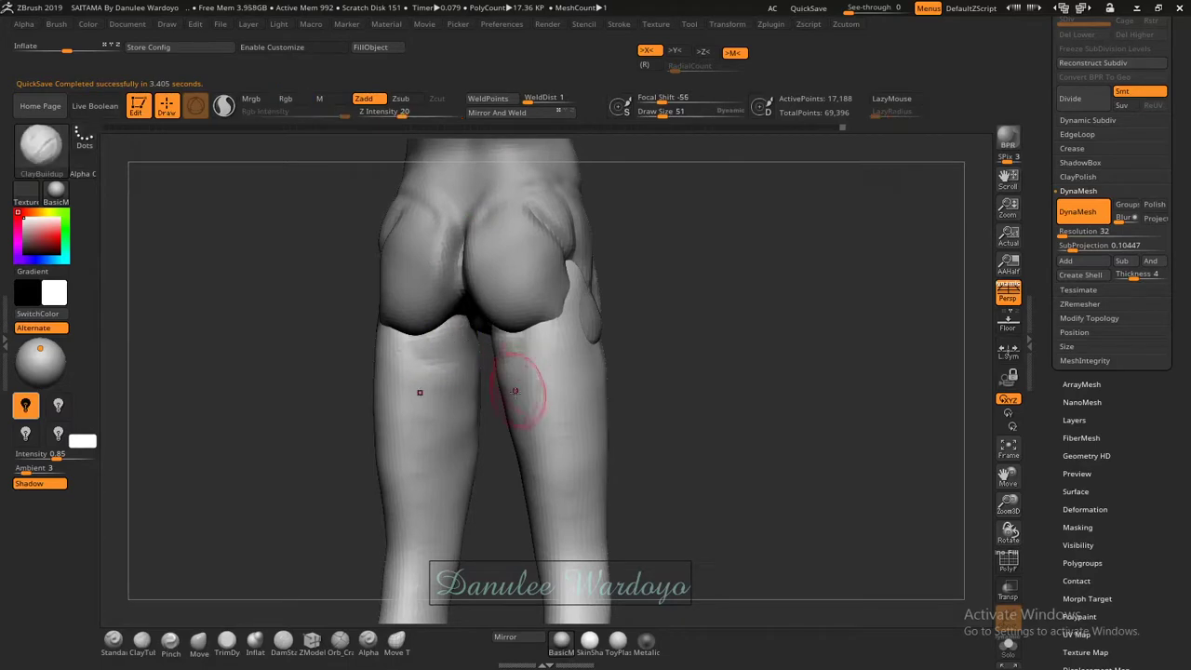
mouse_move(518, 373)
right_mouse_down()
mouse_move(526, 430)
mouse_move(505, 417)
right_mouse_up()
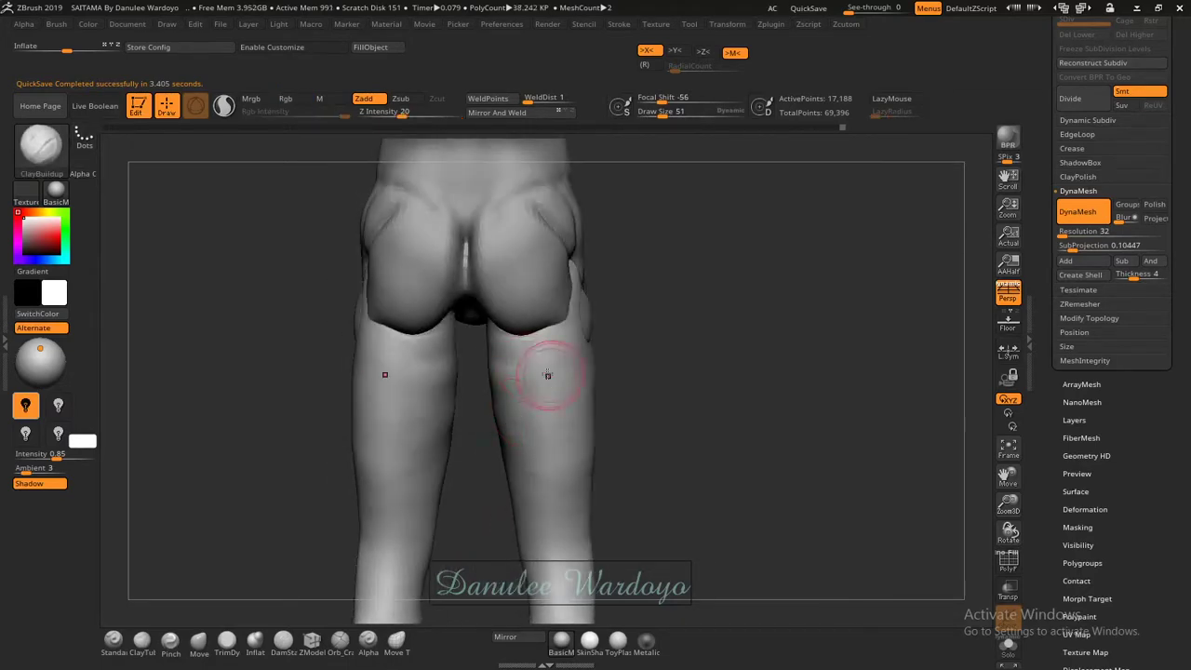
Switch to the Move brush and enlarge it to Draw Size 119.
key("b")
key("m")
key("v")
key("space")
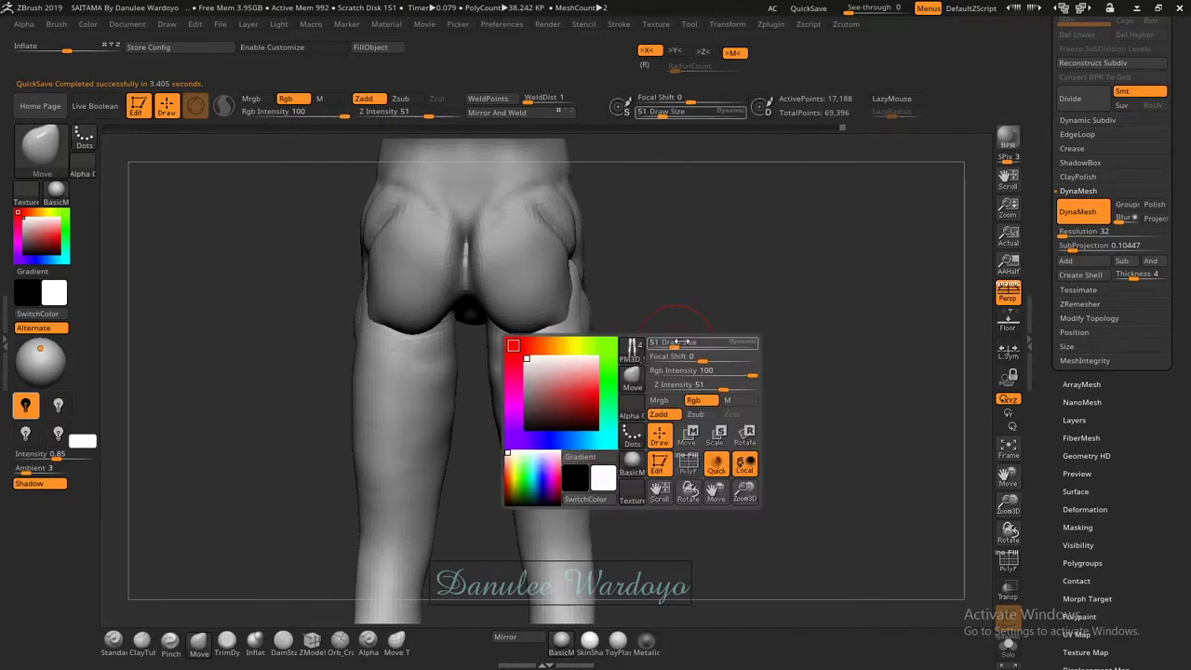
left_click_drag(672, 344, 710, 344)
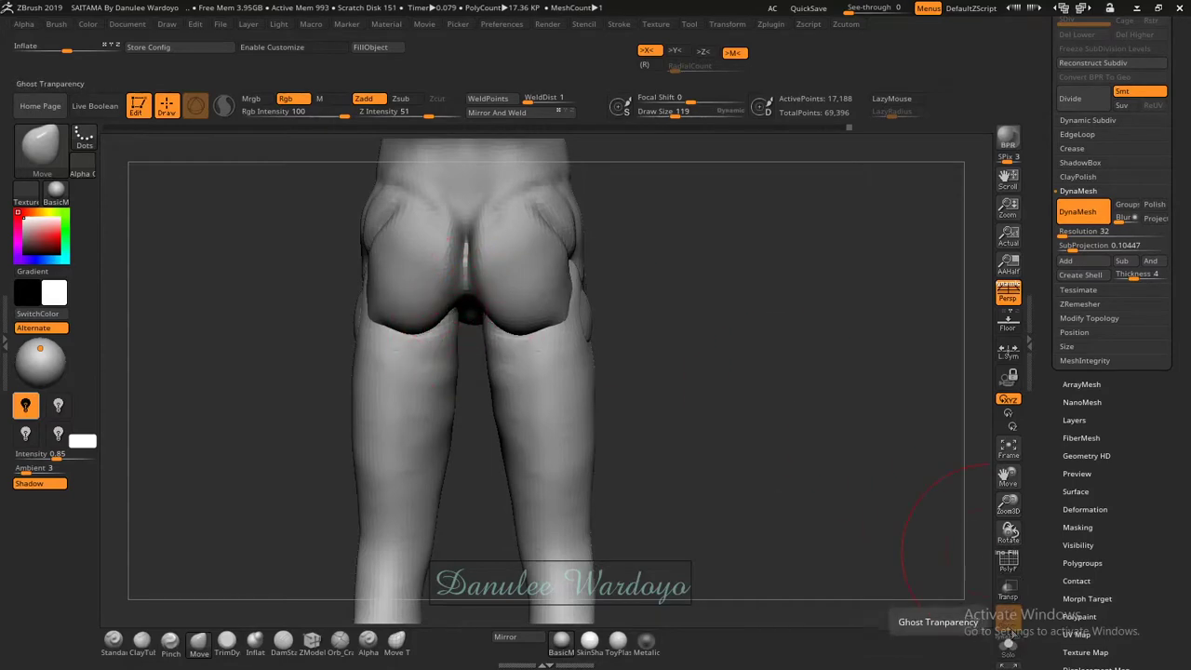
Toggle Solo, enable Transp so the body is see-through, and check the legs from behind.
left_click(1012, 651)
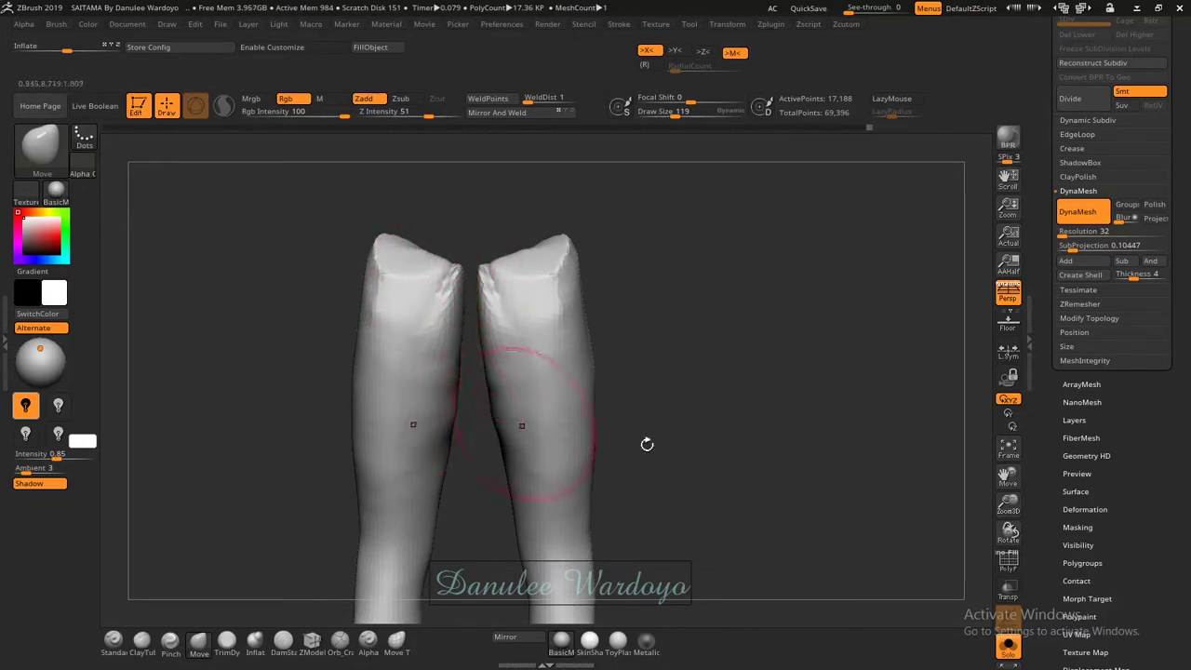
left_click(1009, 646)
left_click(1009, 646)
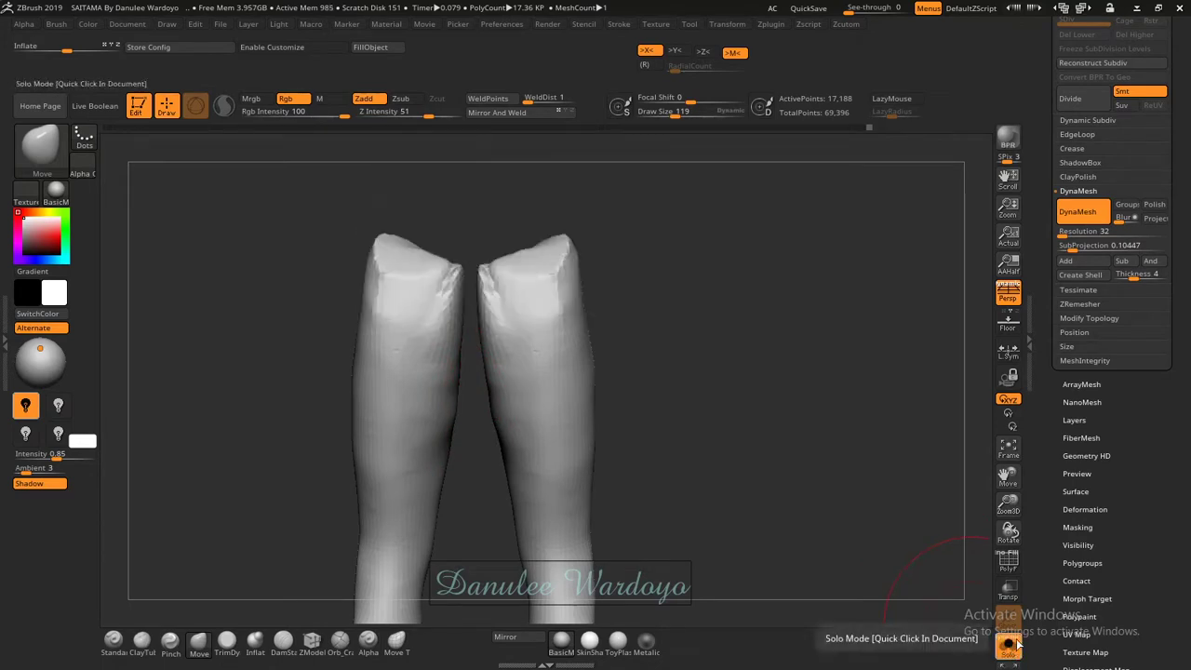
left_click(1009, 592)
left_click(1009, 649)
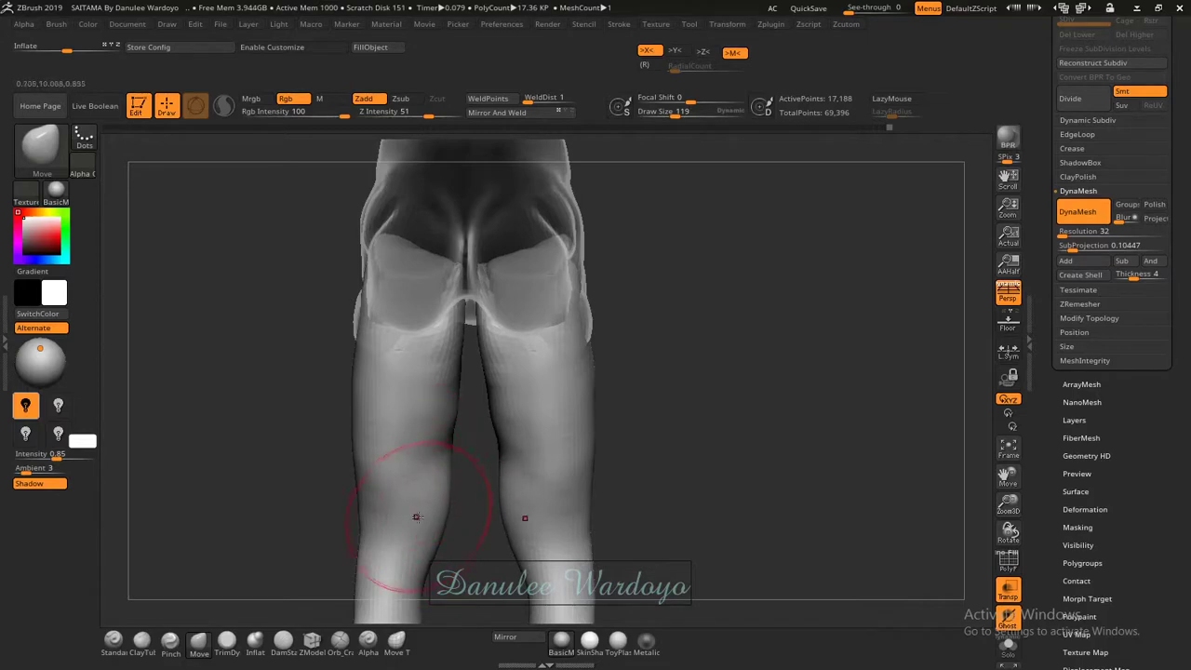
right_click_drag(416, 517, 409, 528)
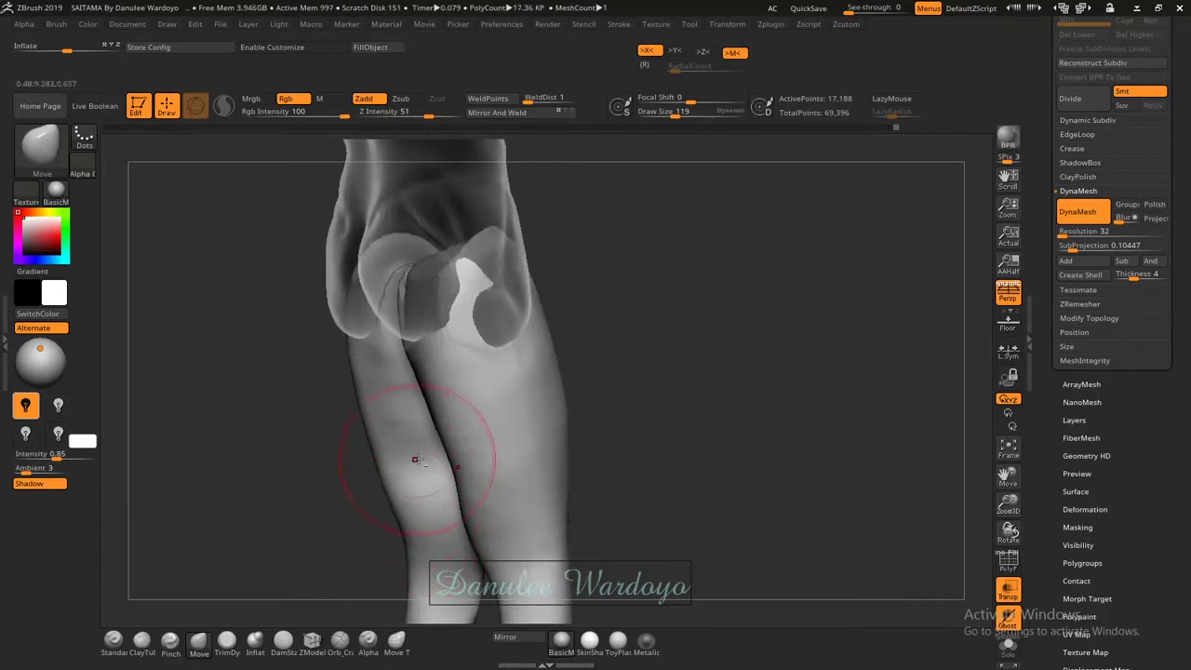
right_click_drag(415, 459, 410, 484)
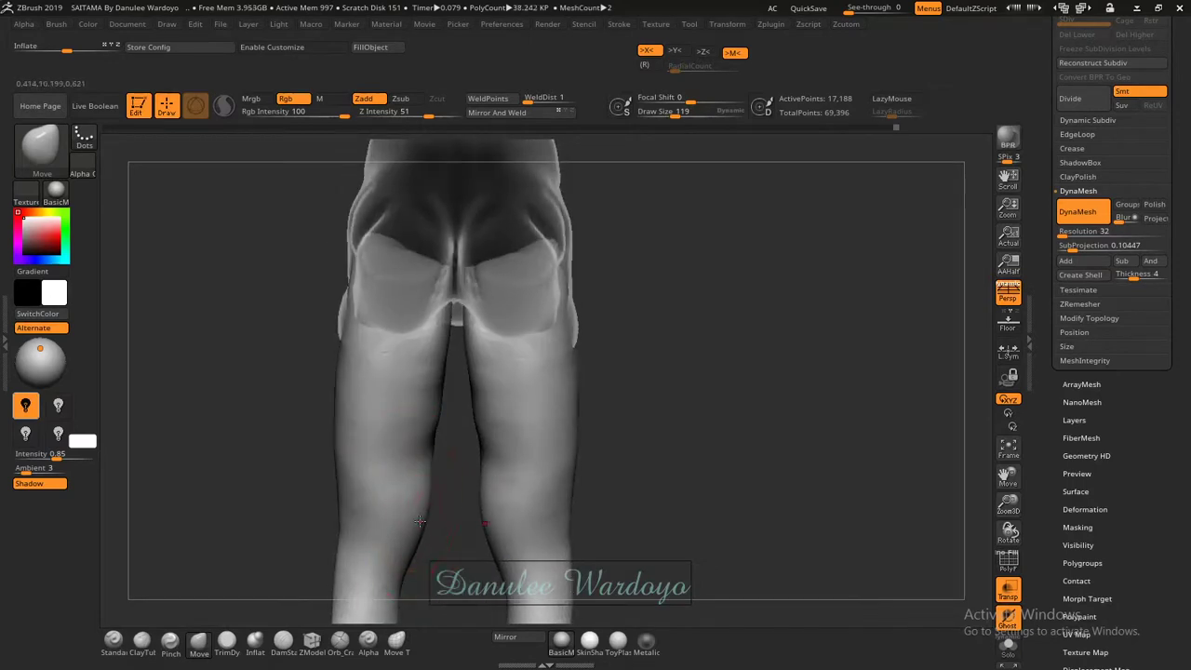
mouse_move(560, 439)
right_mouse_down()
mouse_move(576, 438)
mouse_move(573, 400)
mouse_move(600, 405)
right_mouse_up()
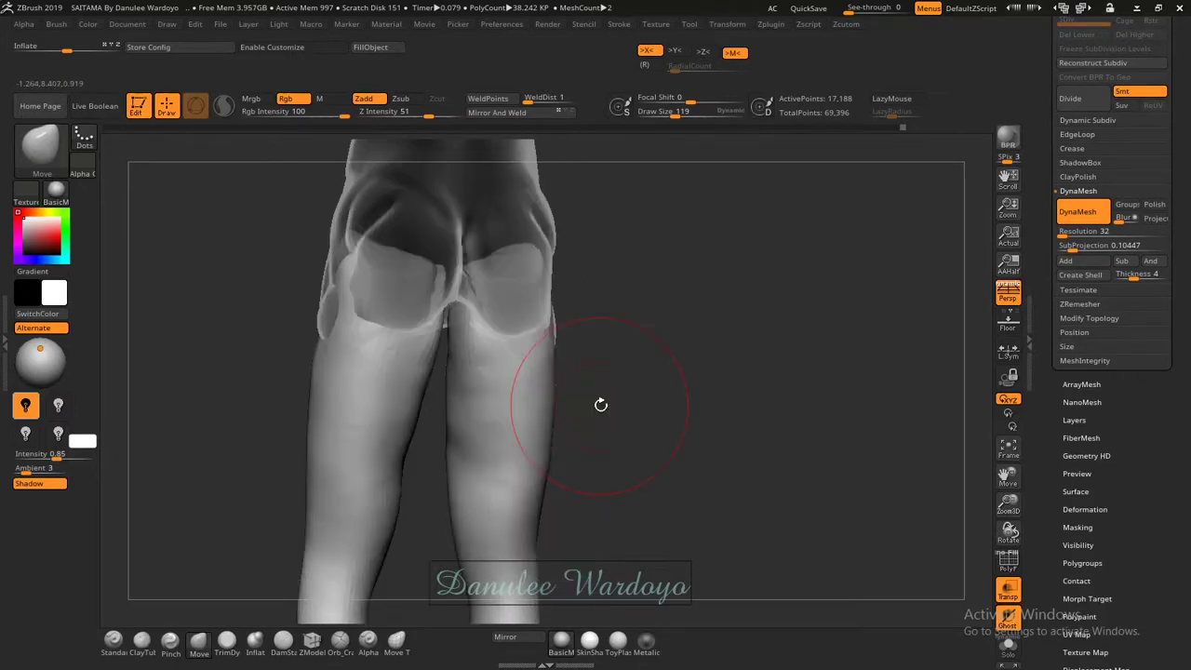
Choose the ClayBuildup brush and shrink it to Draw Size 30.
key("b")
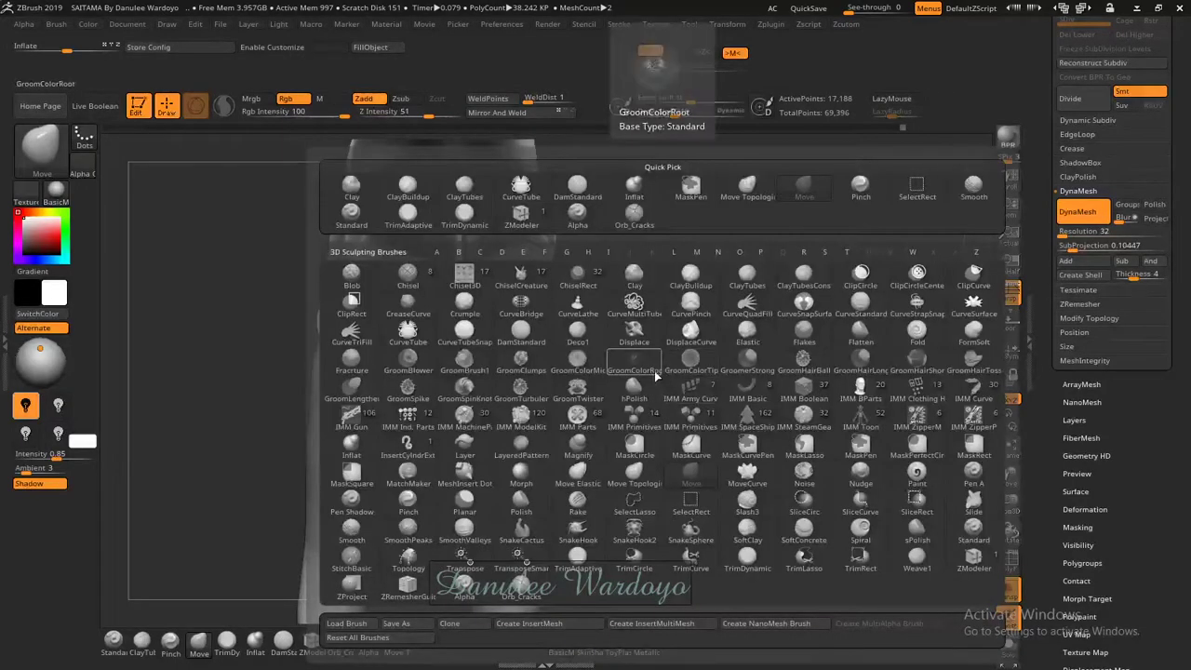
left_click(408, 191)
key("space")
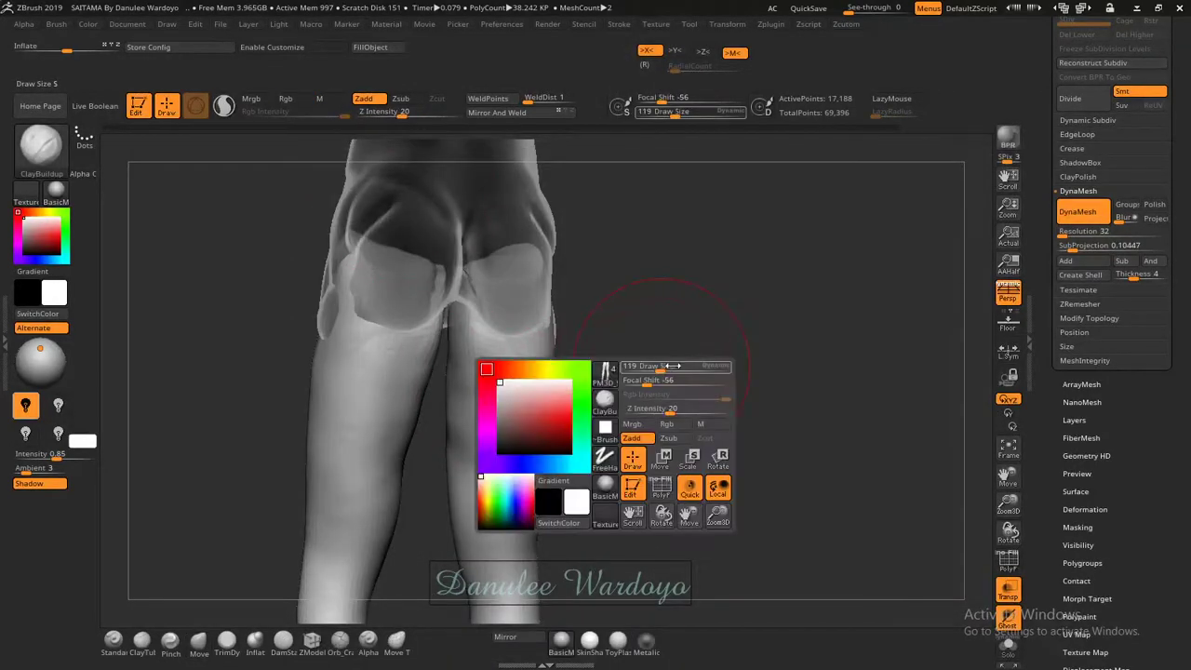
left_click_drag(661, 368, 646, 368)
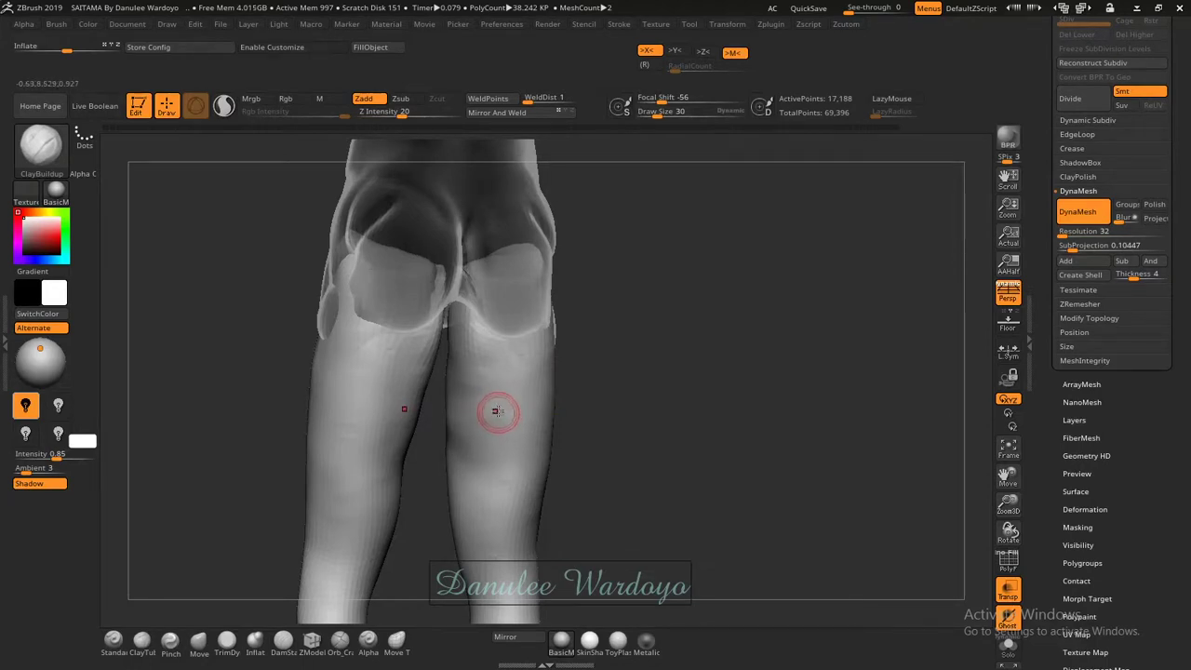
Carve mirrored diagonal calf-muscle strokes into both calves and check them from the side.
mouse_move(501, 410)
left_mouse_down()
mouse_move(488, 438)
mouse_move(512, 415)
left_mouse_up()
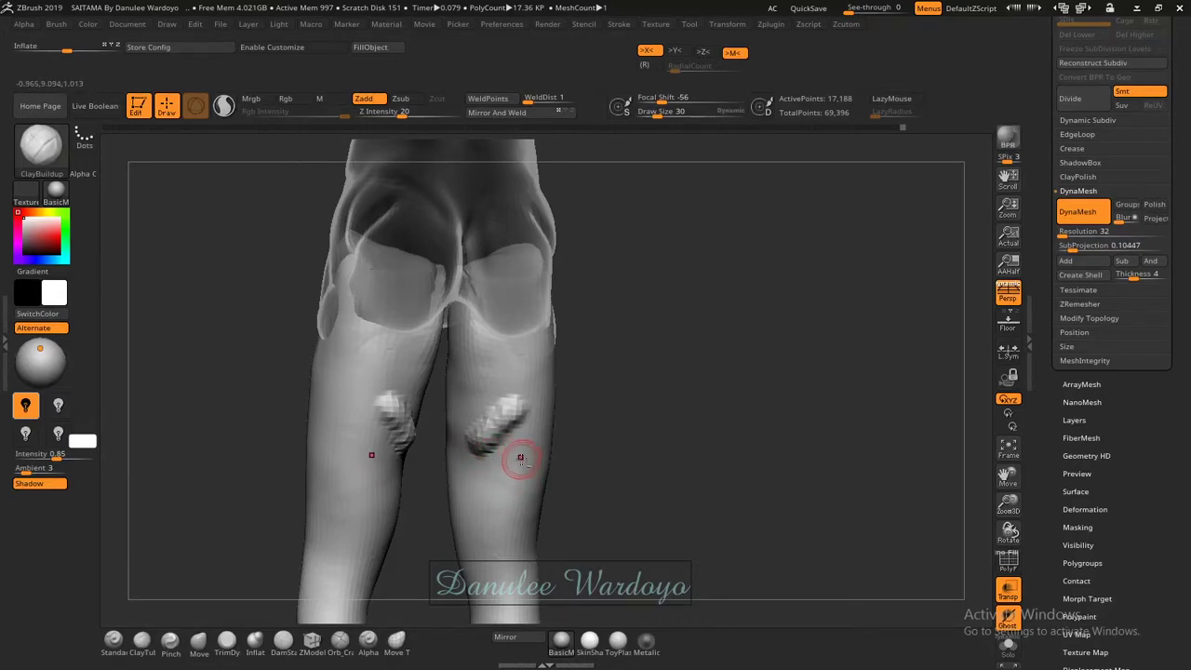
mouse_move(520, 457)
left_mouse_down()
mouse_move(484, 495)
mouse_move(531, 465)
mouse_move(488, 498)
left_mouse_up()
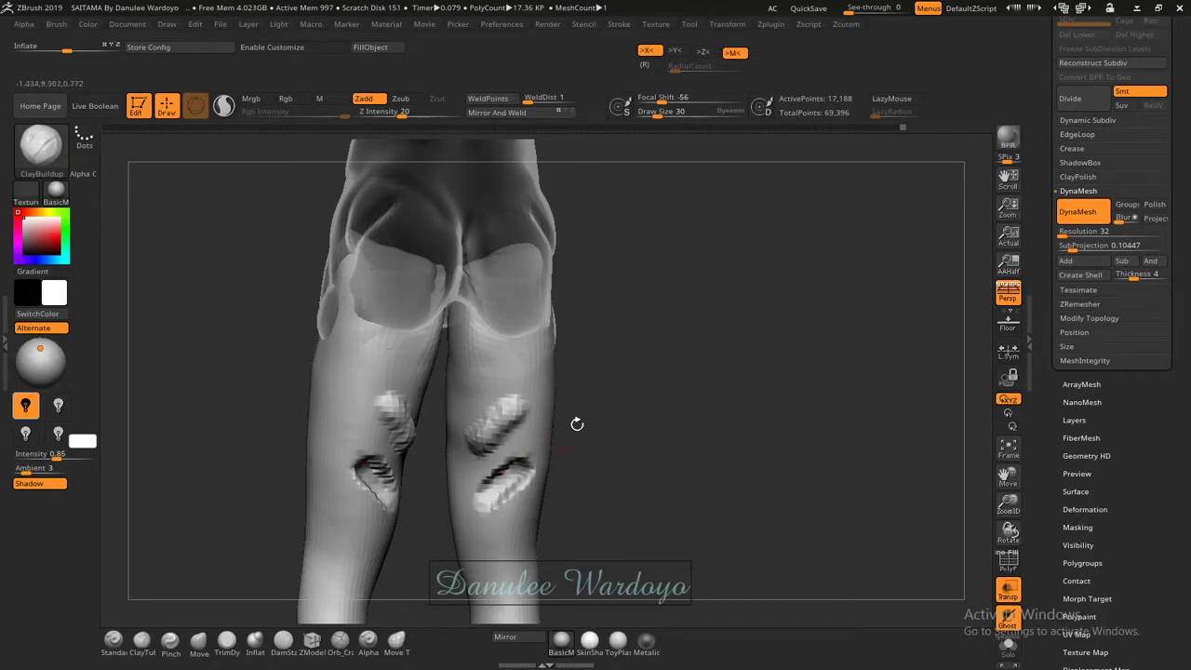
left_click_drag(604, 463, 593, 455)
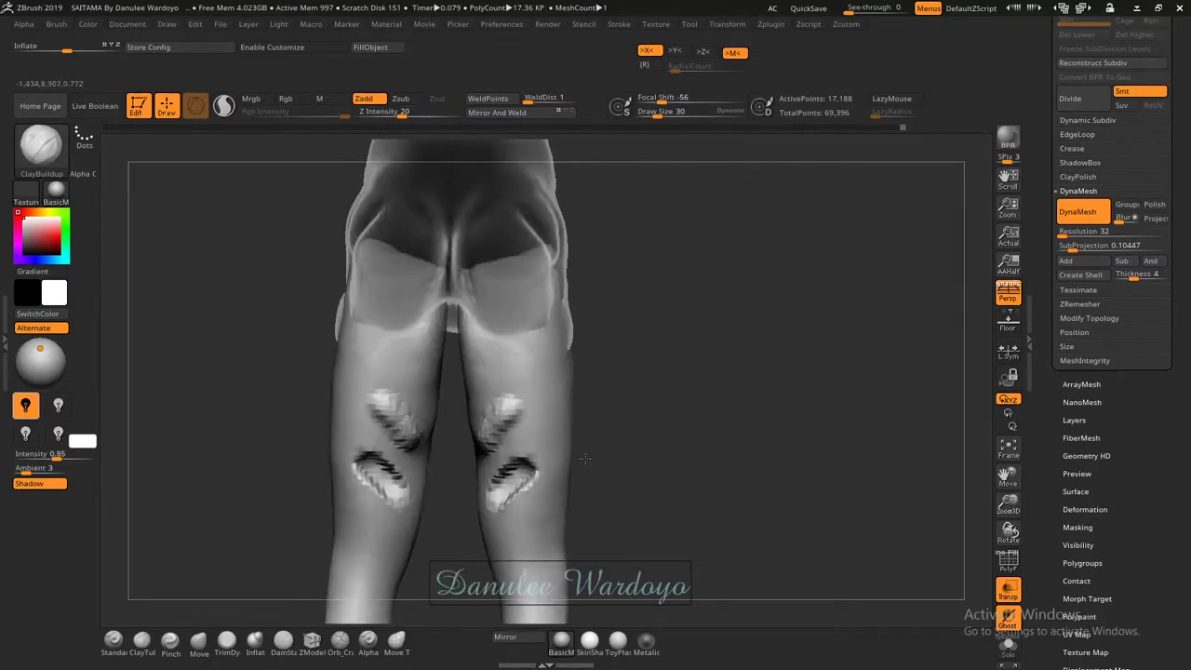
left_click(649, 440)
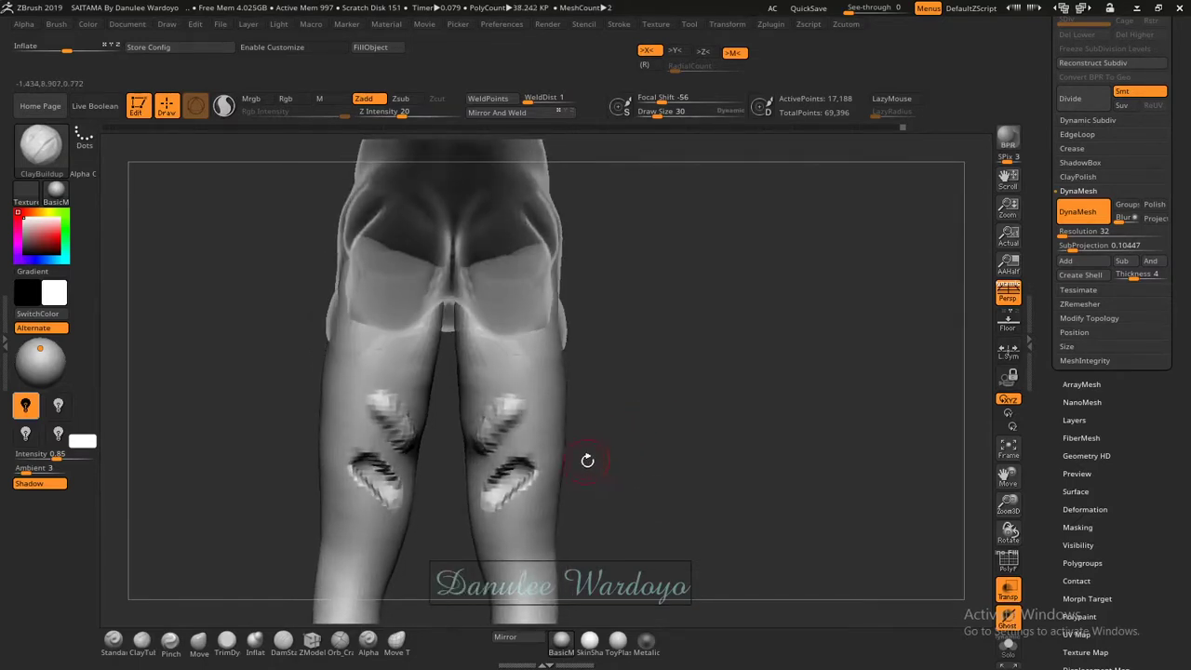
left_click(510, 430)
left_click(551, 457)
Switch to the Move brush and push the calf patches outward into a new shape.
key("b")
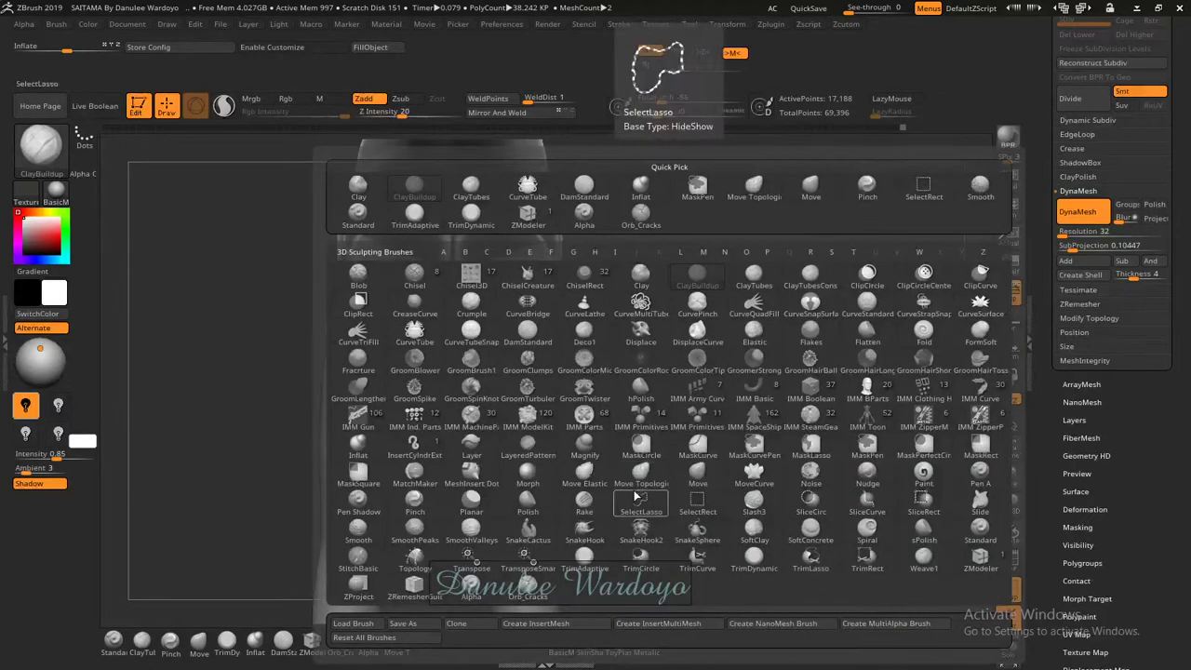
left_click(699, 476)
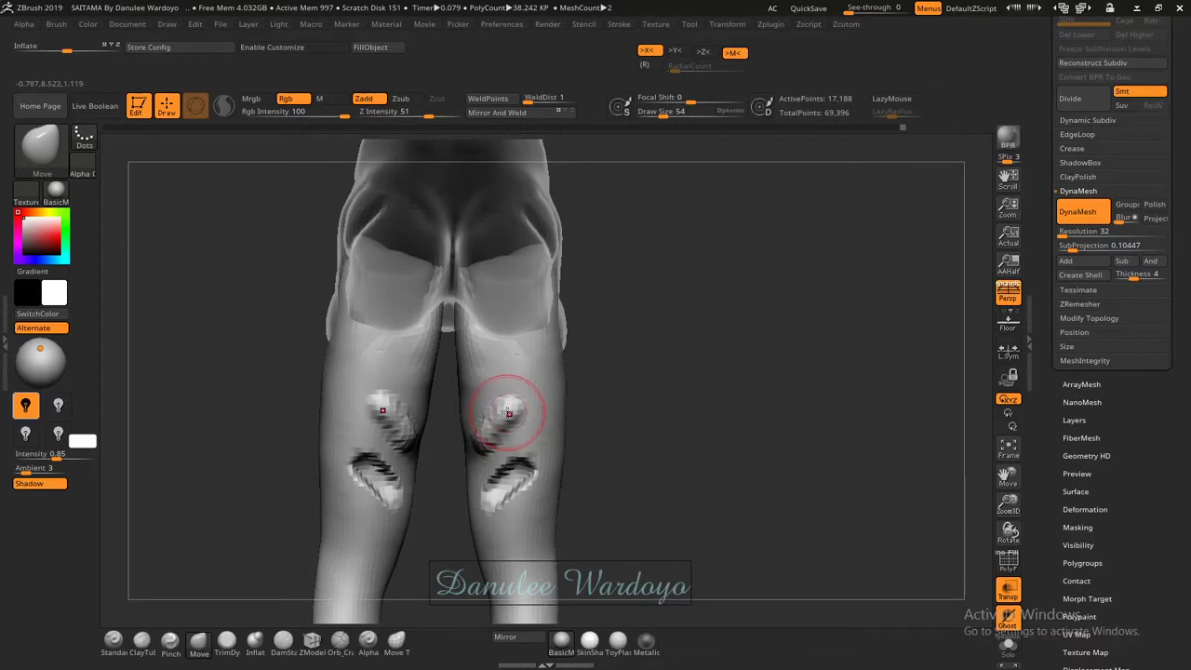
left_click_drag(508, 412, 761, 390)
left_click(750, 395)
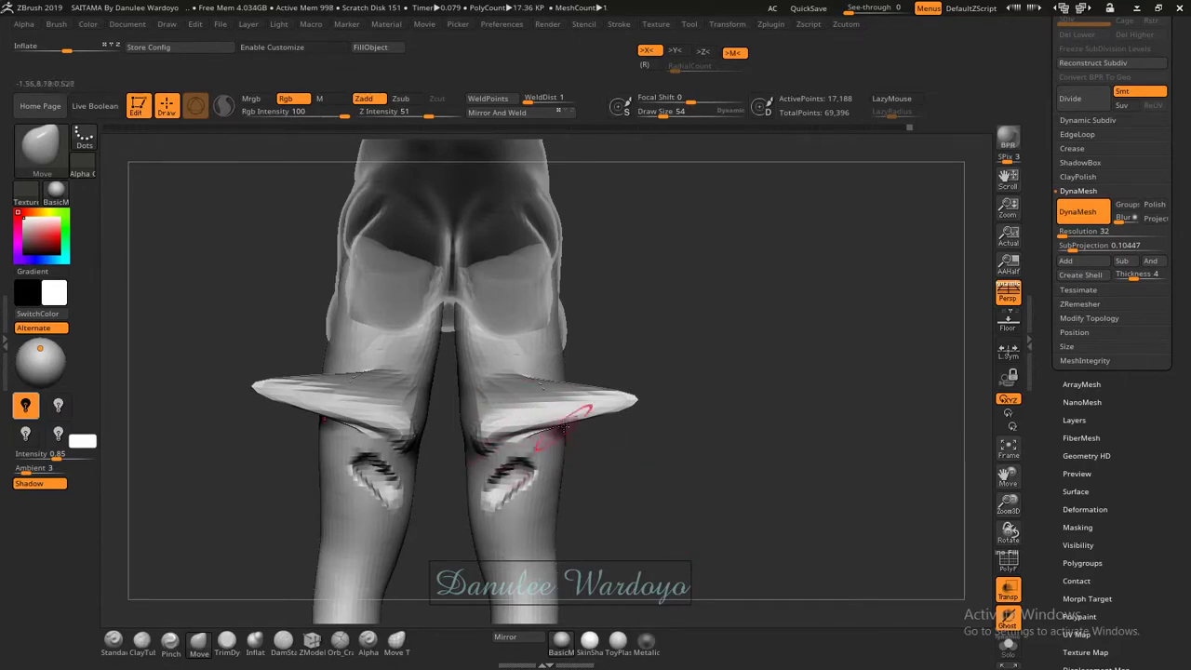
mouse_move(681, 404)
left_mouse_down()
mouse_move(610, 444)
mouse_move(691, 392)
left_mouse_up()
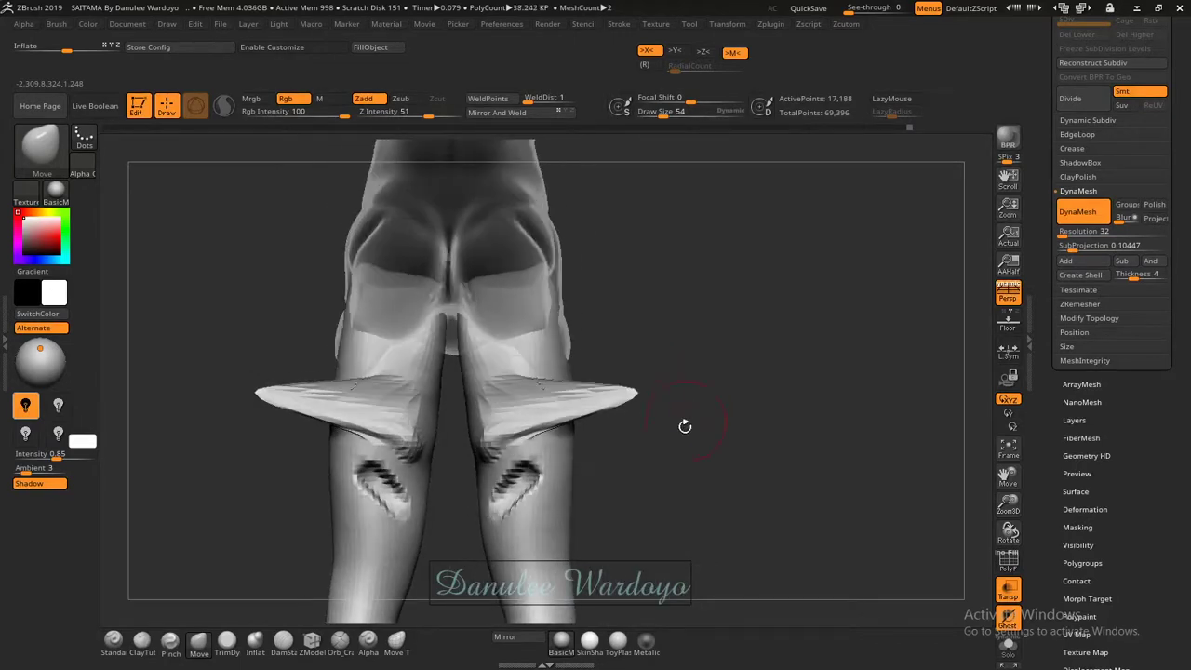
left_click_drag(577, 507, 590, 478)
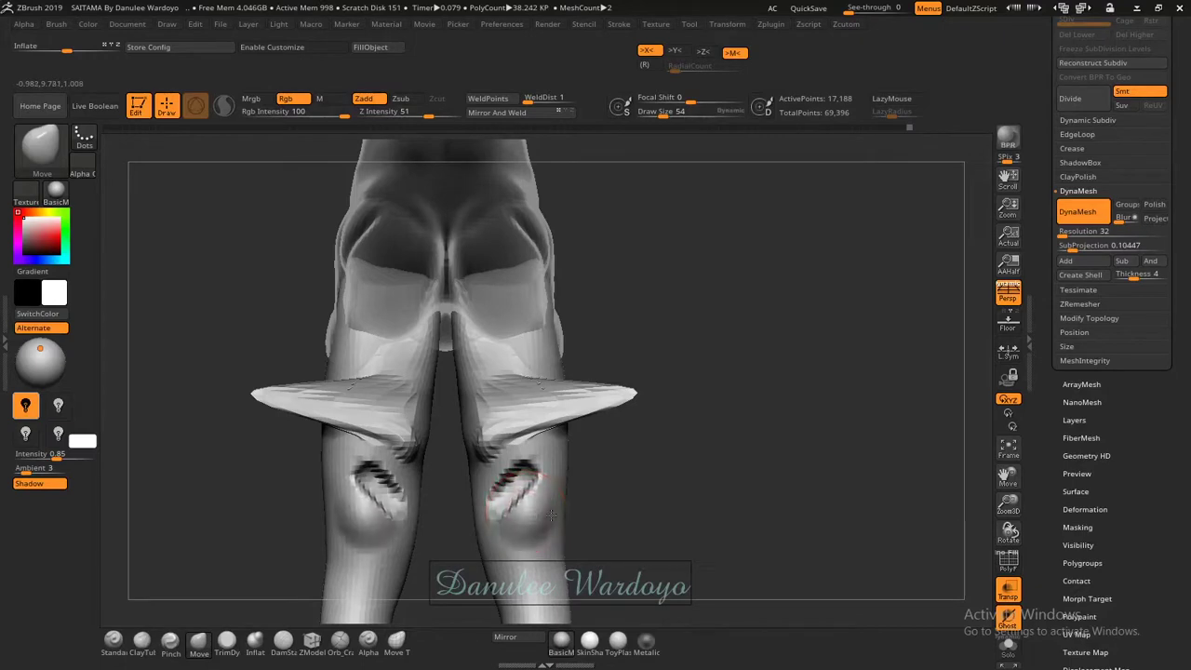
Pull and stretch both calf hollows into rounded, S-shaped bulges.
left_click_drag(526, 511, 536, 538)
mouse_move(770, 491)
left_mouse_down()
mouse_move(864, 480)
mouse_move(415, 535)
mouse_move(242, 588)
left_mouse_up()
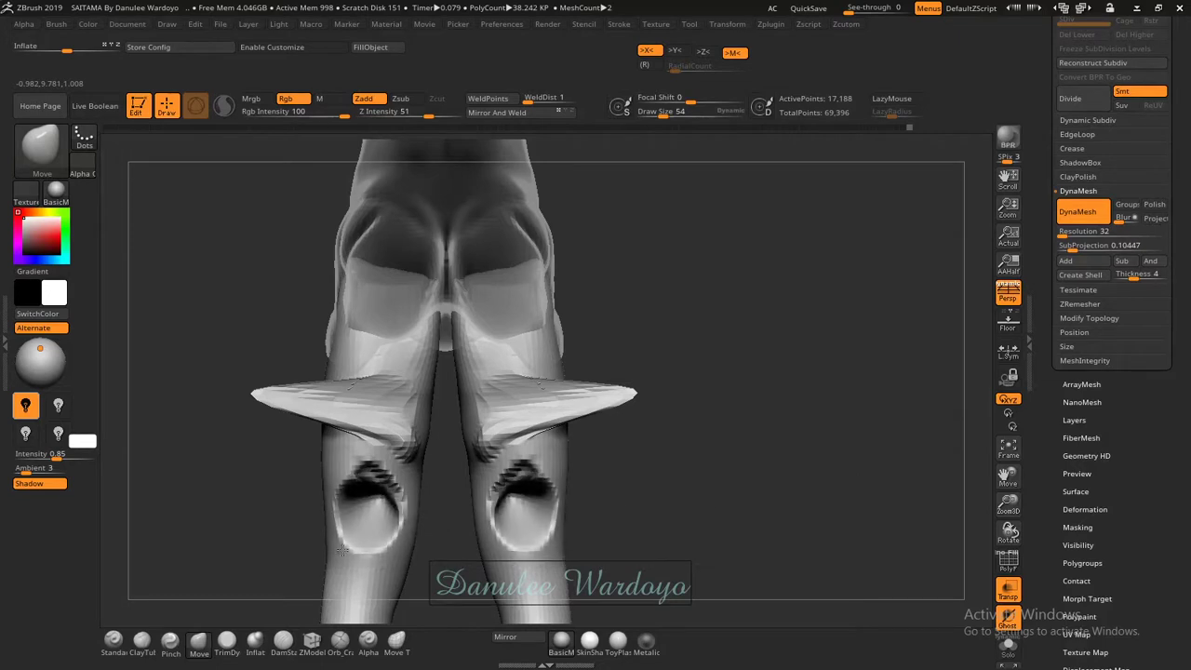
left_click_drag(526, 508, 609, 528)
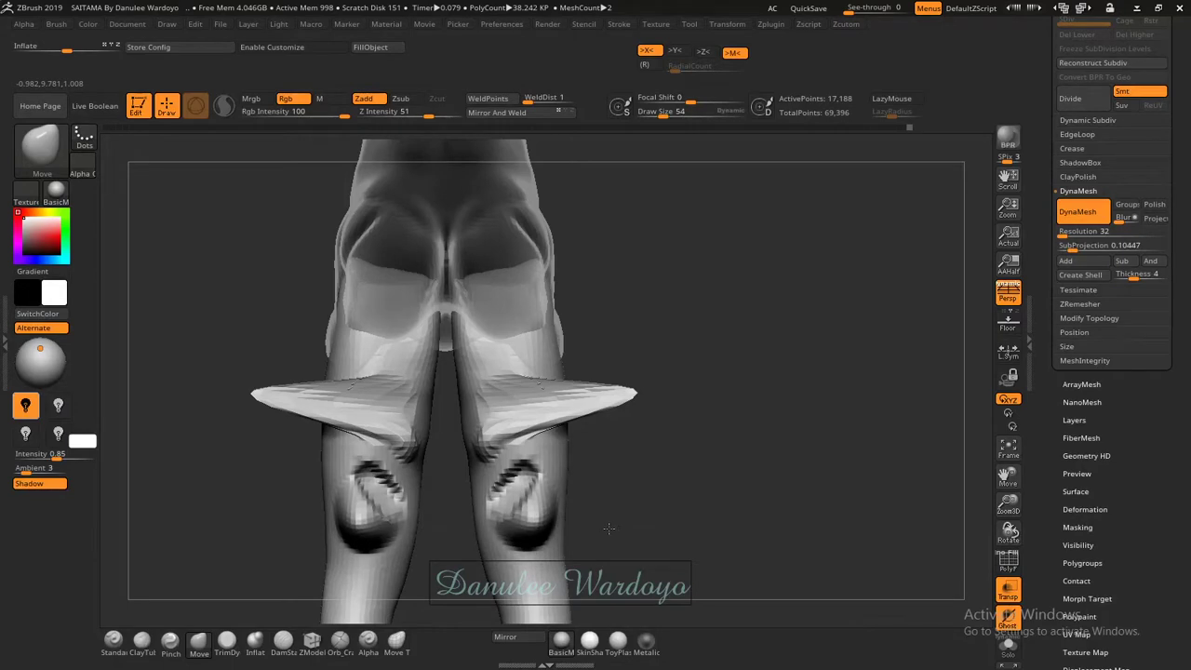
left_click_drag(649, 525, 545, 526)
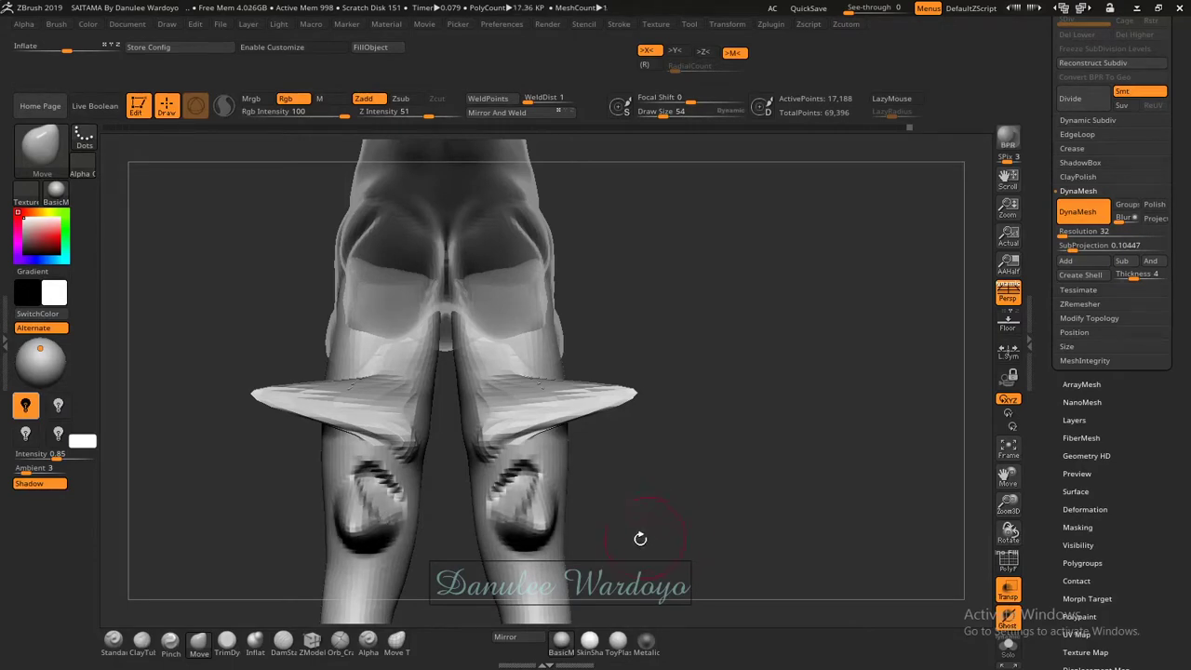
mouse_move(640, 539)
left_mouse_down()
mouse_move(551, 506)
mouse_move(532, 449)
mouse_move(523, 455)
left_mouse_up()
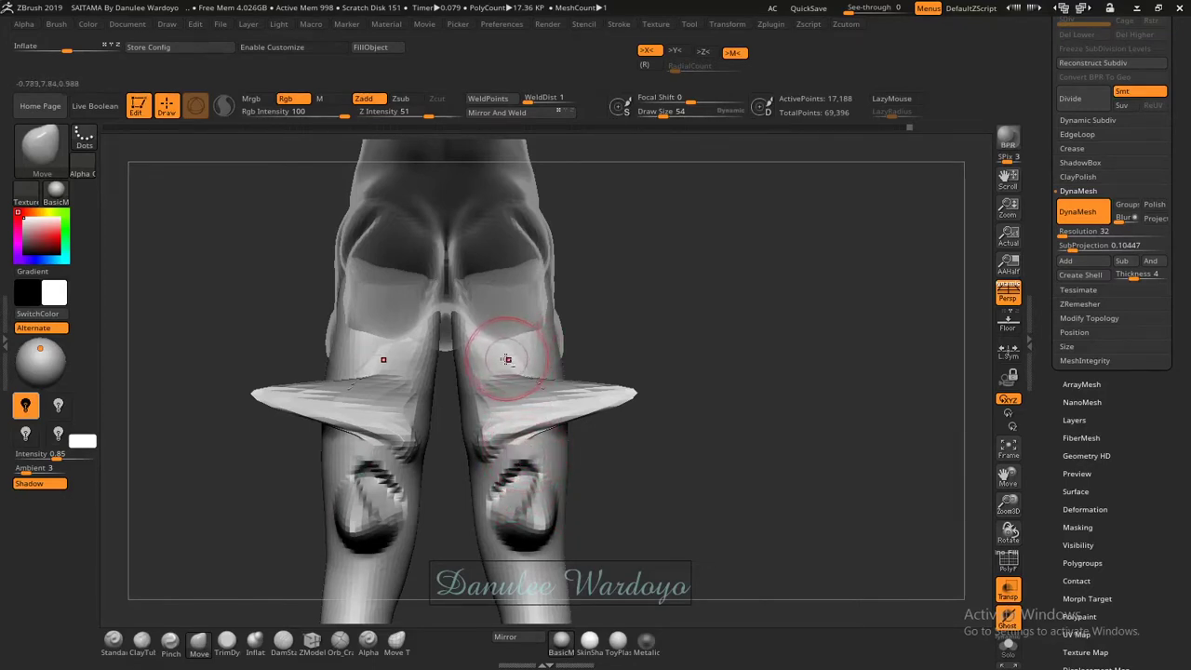
Undo the wing-like flaps and calf distortions back to smooth legs.
key("ctrl")
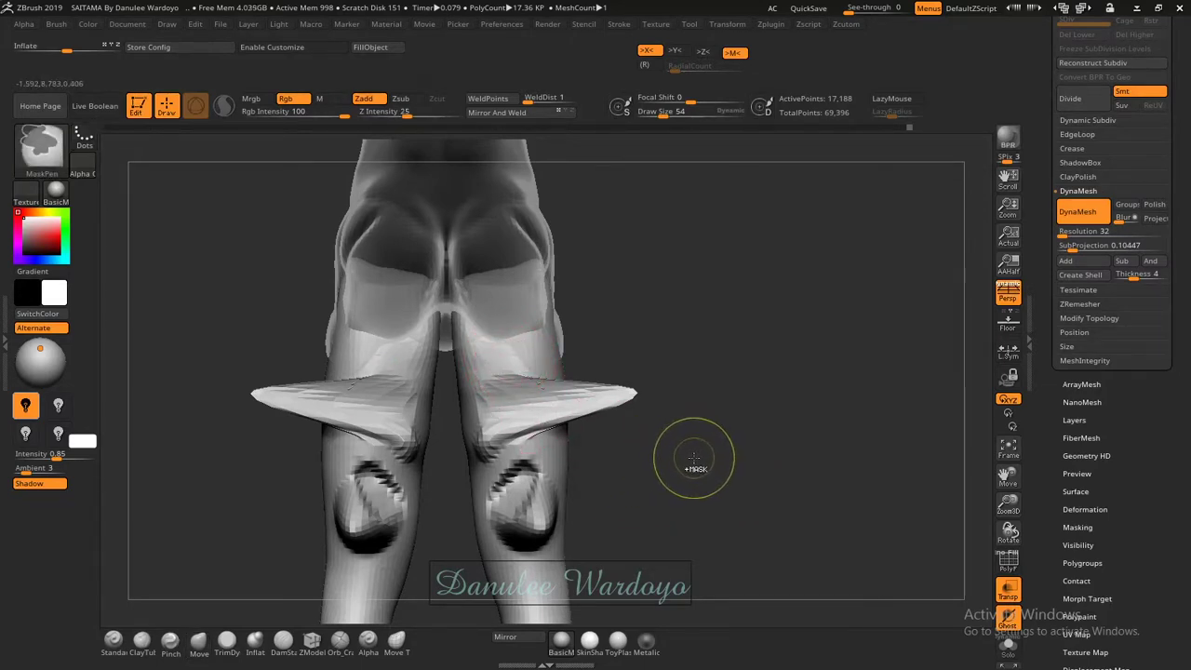
key("ctrl+z")
key("ctrl+z")
key("ctrl+z")
key("ctrl+z")
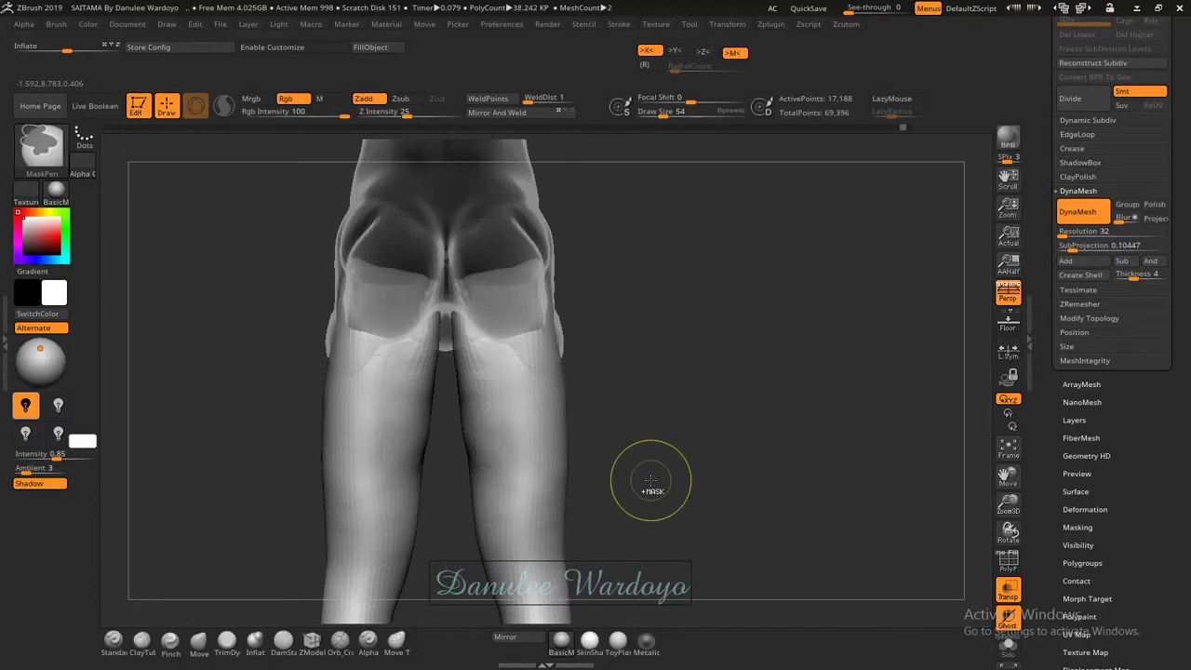
key("ctrl+z")
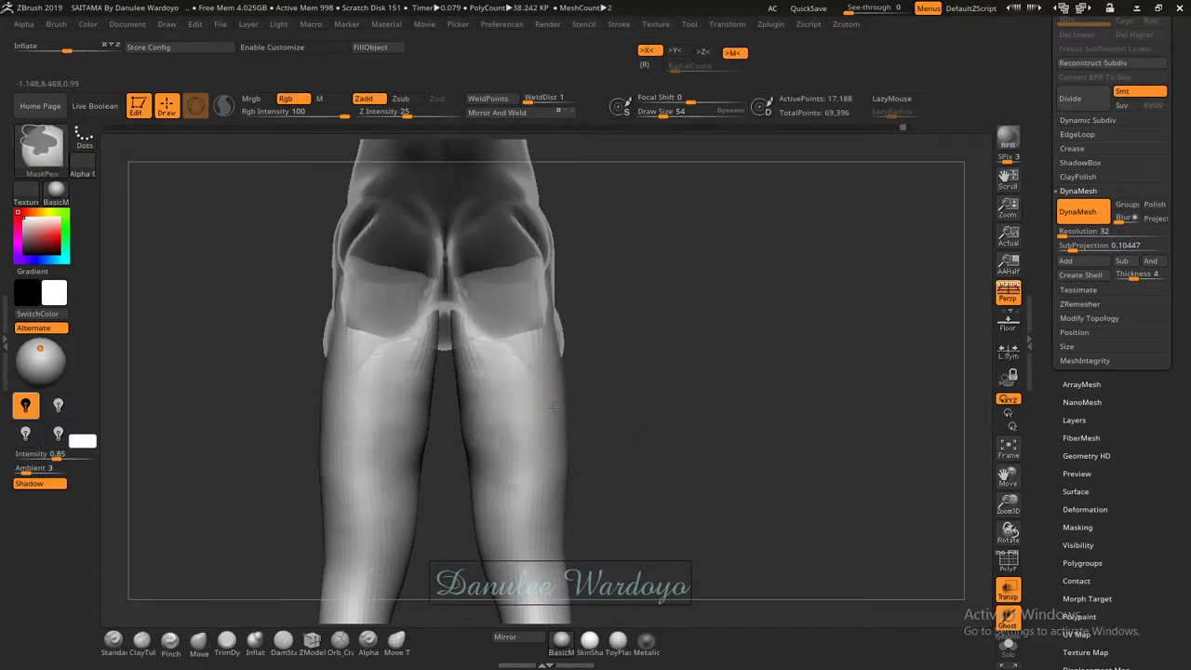
scroll(553, 407, "up", 3)
Select the Move brush, show PolyFrame, and undo an accidental knee deformation.
key("b")
key("m")
key("v")
key("shift+f")
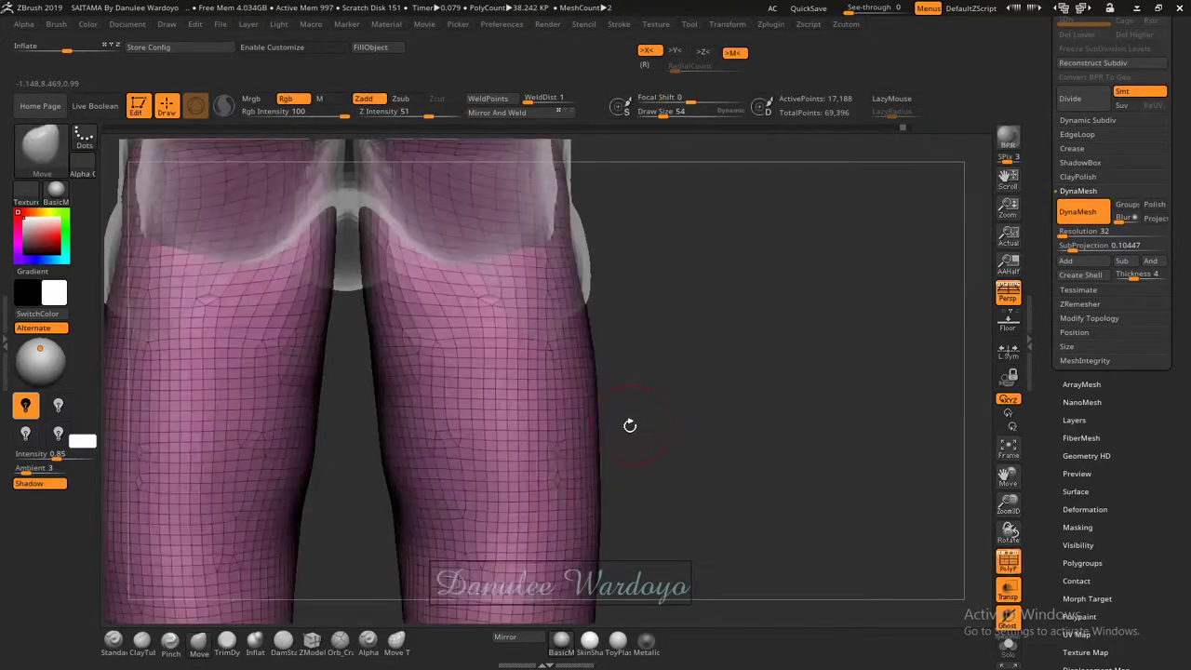
left_click_drag(629, 425, 577, 435)
key("ctrl+z")
Try bulging the knees and pulling lower-leg flaps, smooth the lower leg, and hide PolyFrame.
mouse_move(502, 403)
left_mouse_down()
mouse_move(535, 410)
mouse_move(507, 415)
left_mouse_up()
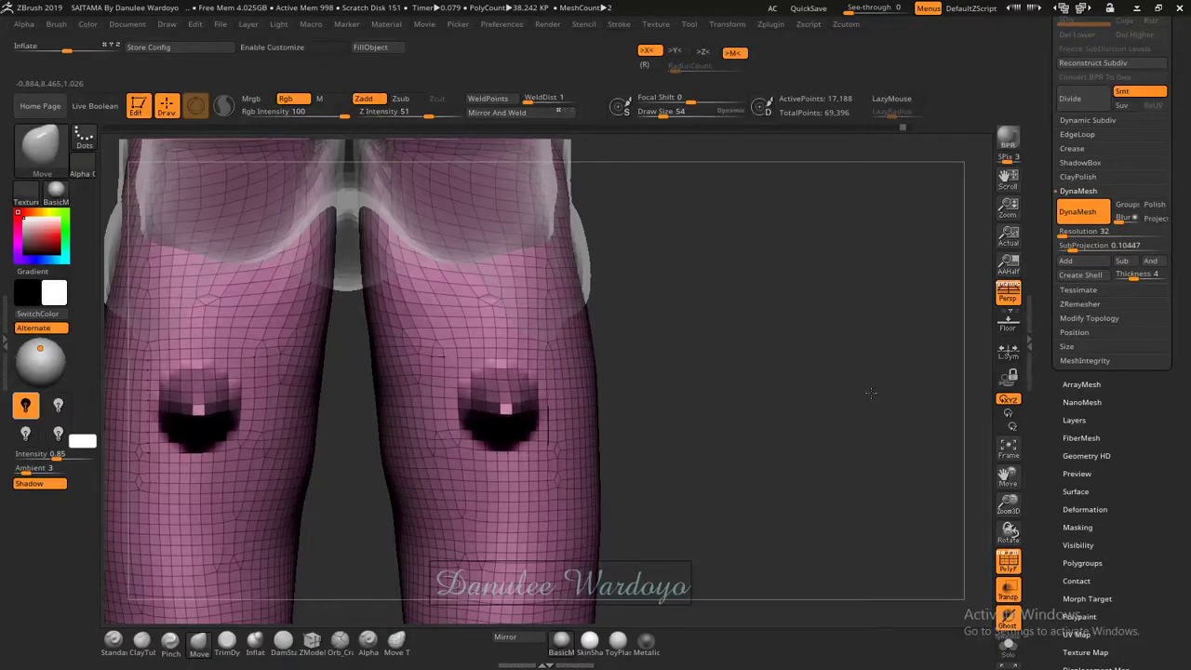
mouse_move(904, 392)
left_mouse_down()
mouse_move(896, 360)
mouse_move(697, 412)
left_mouse_up()
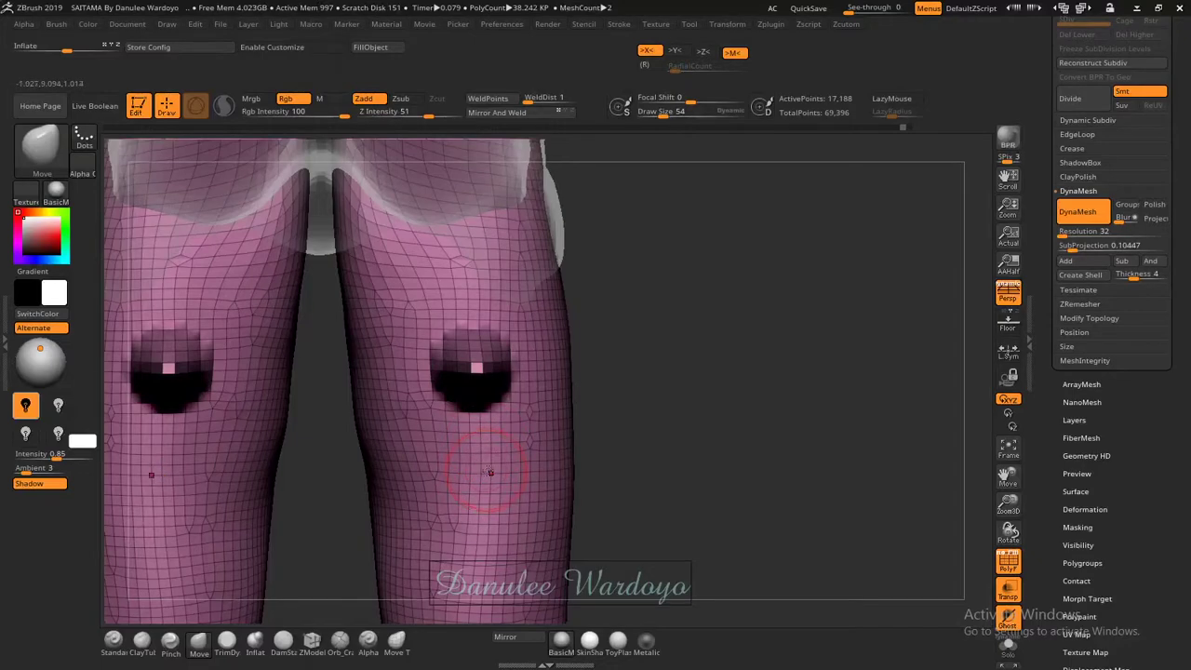
mouse_move(491, 472)
left_mouse_down()
mouse_move(757, 411)
mouse_move(752, 433)
left_mouse_up()
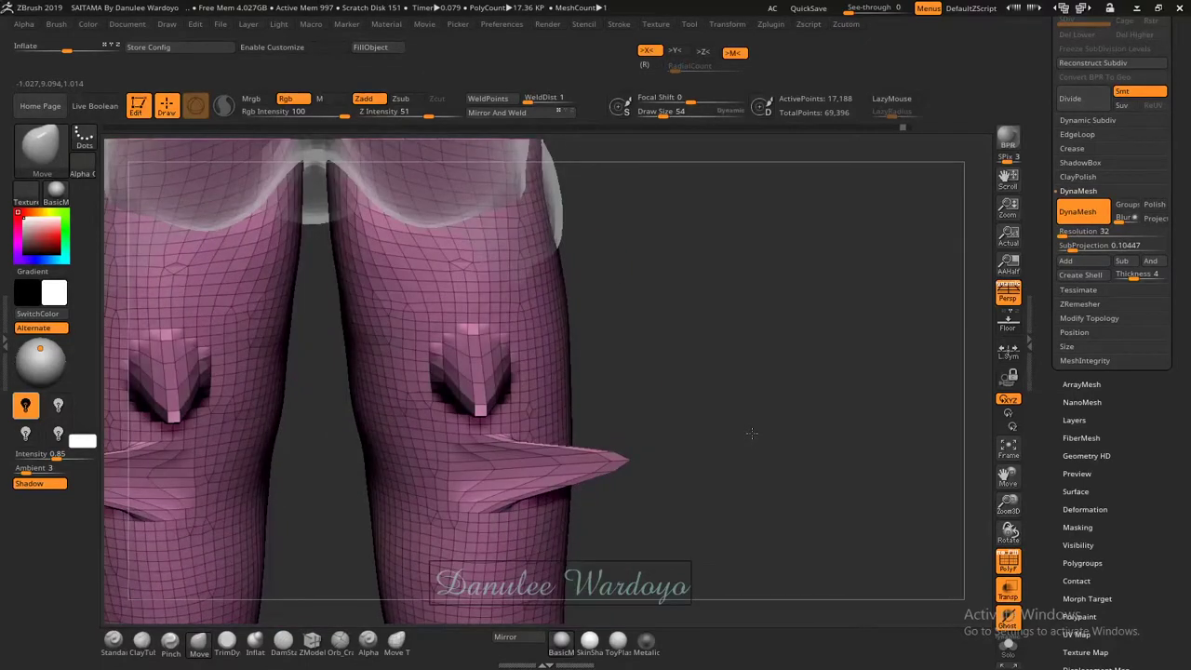
mouse_move(752, 432)
left_mouse_down()
mouse_move(577, 470)
mouse_move(665, 436)
left_mouse_up()
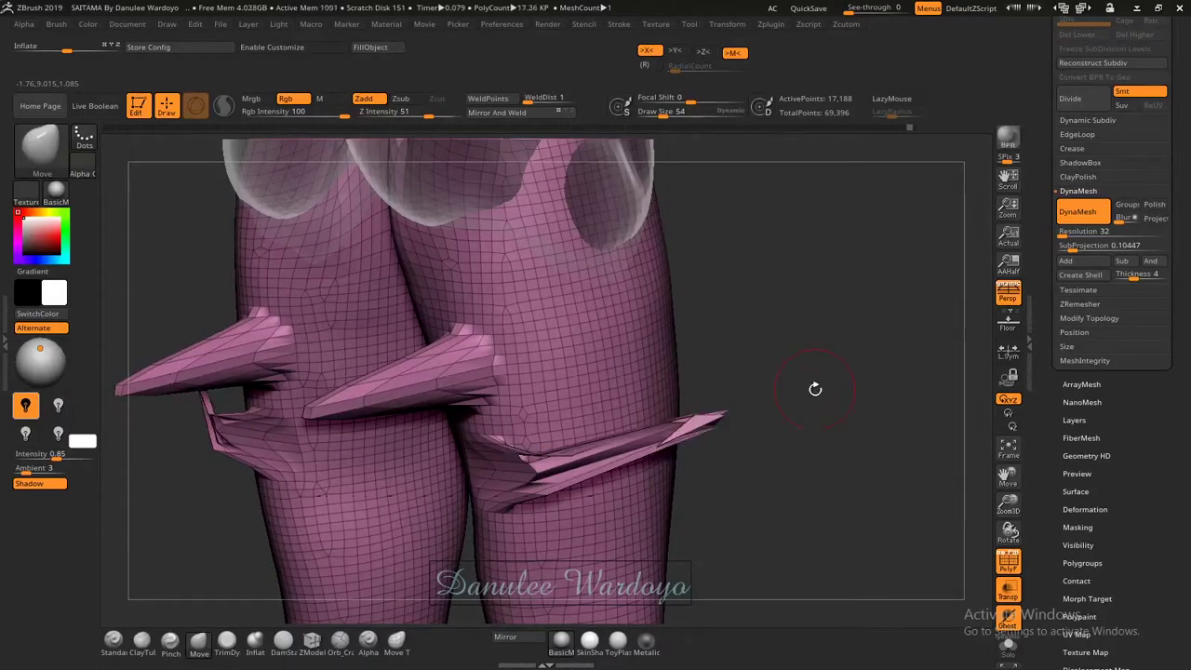
left_click_drag(811, 391, 758, 434)
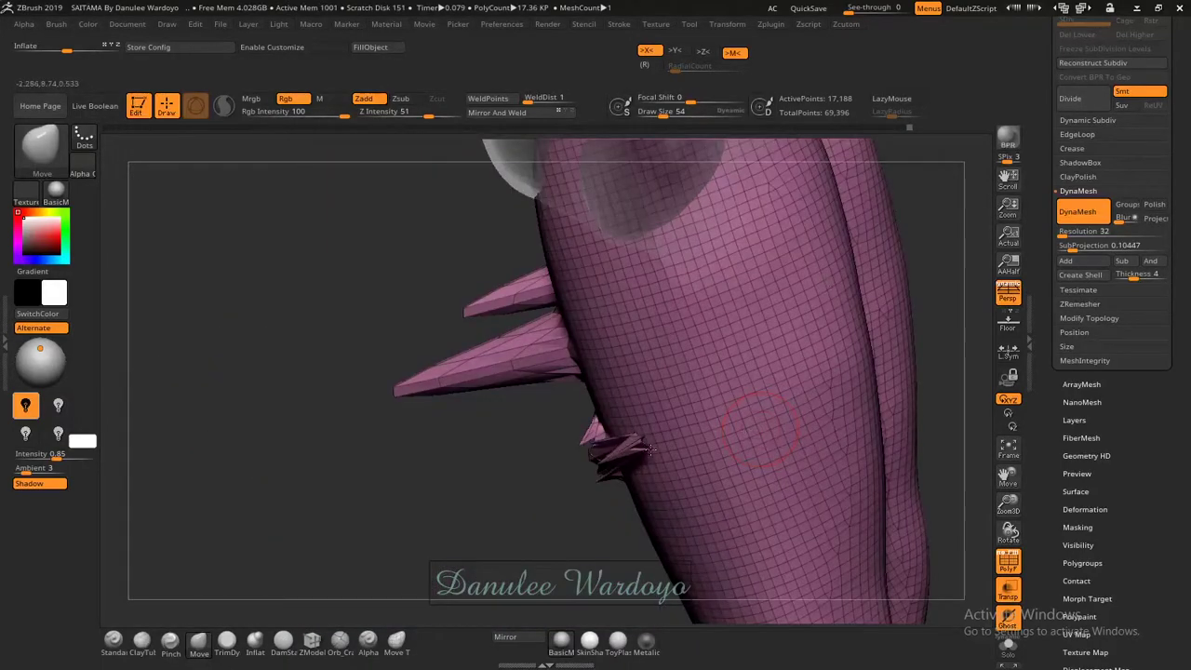
left_click_drag(650, 450, 688, 435)
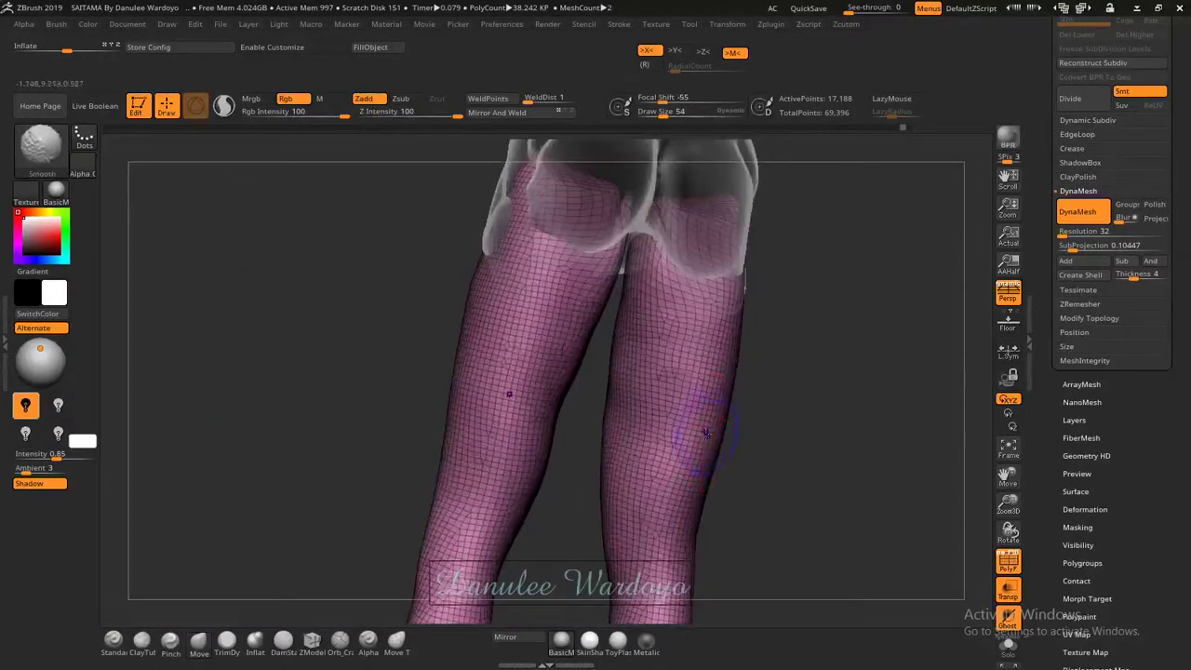
mouse_move(707, 400)
left_mouse_down("shift")
mouse_move(733, 428)
mouse_move(797, 394)
mouse_move(757, 345)
left_mouse_up("shift")
key("shift+f")
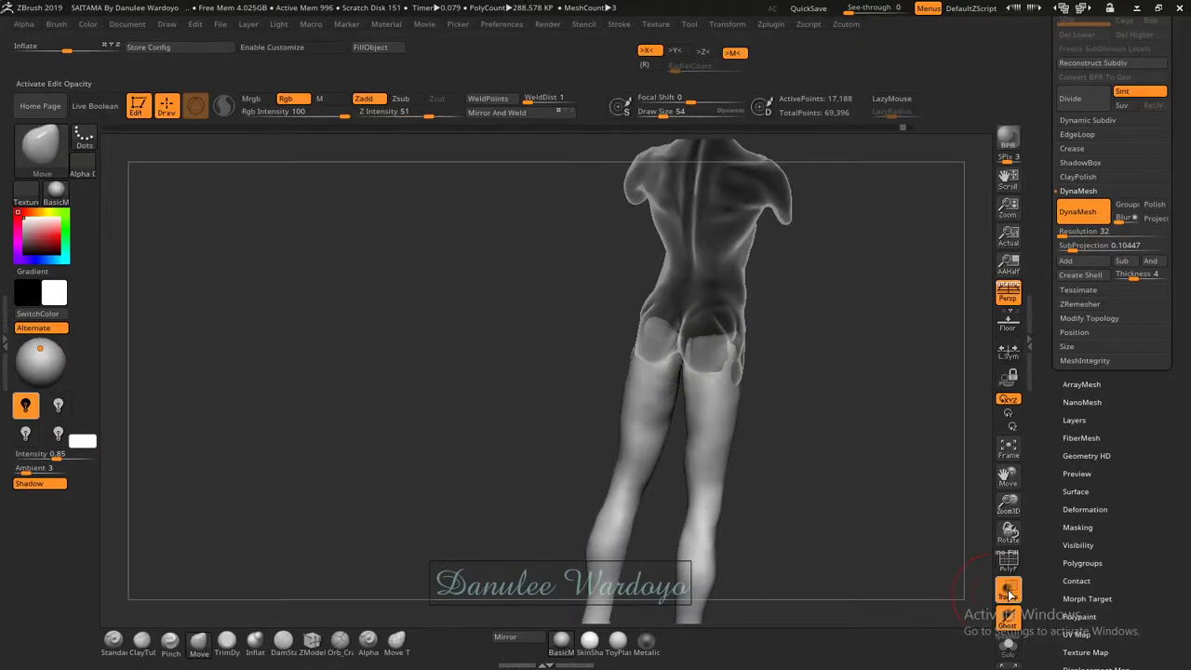
Turn off Transp so the figure is opaque, and frame the whole figure from the front.
left_click(1015, 595)
left_click(1014, 596)
mouse_move(853, 439)
left_mouse_down()
mouse_move(707, 383)
mouse_move(611, 319)
left_mouse_up()
right_click_drag(789, 372, 705, 332, "ctrl")
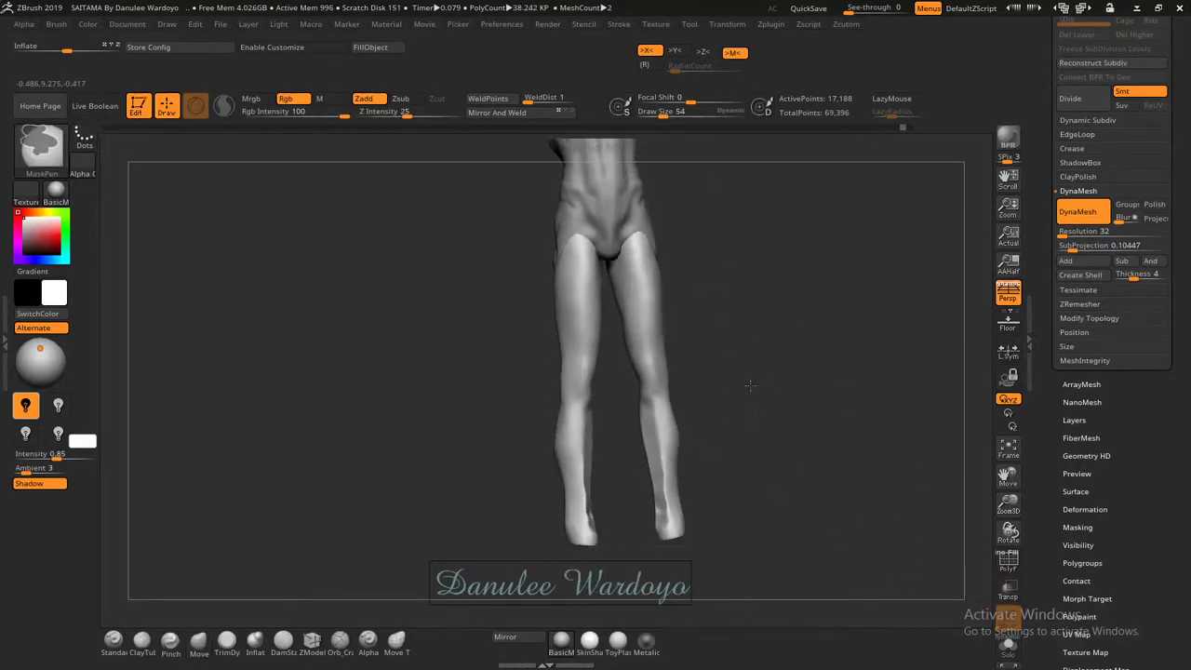
mouse_move(705, 333)
left_mouse_down()
mouse_move(715, 293)
mouse_move(651, 384)
left_mouse_up()
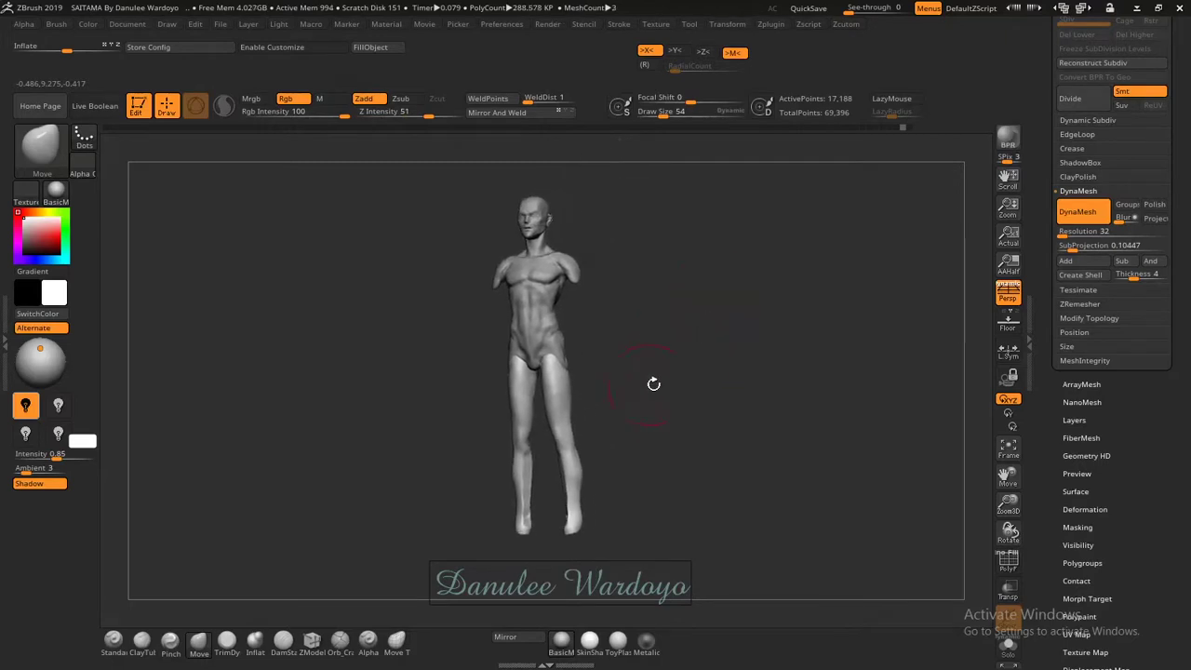